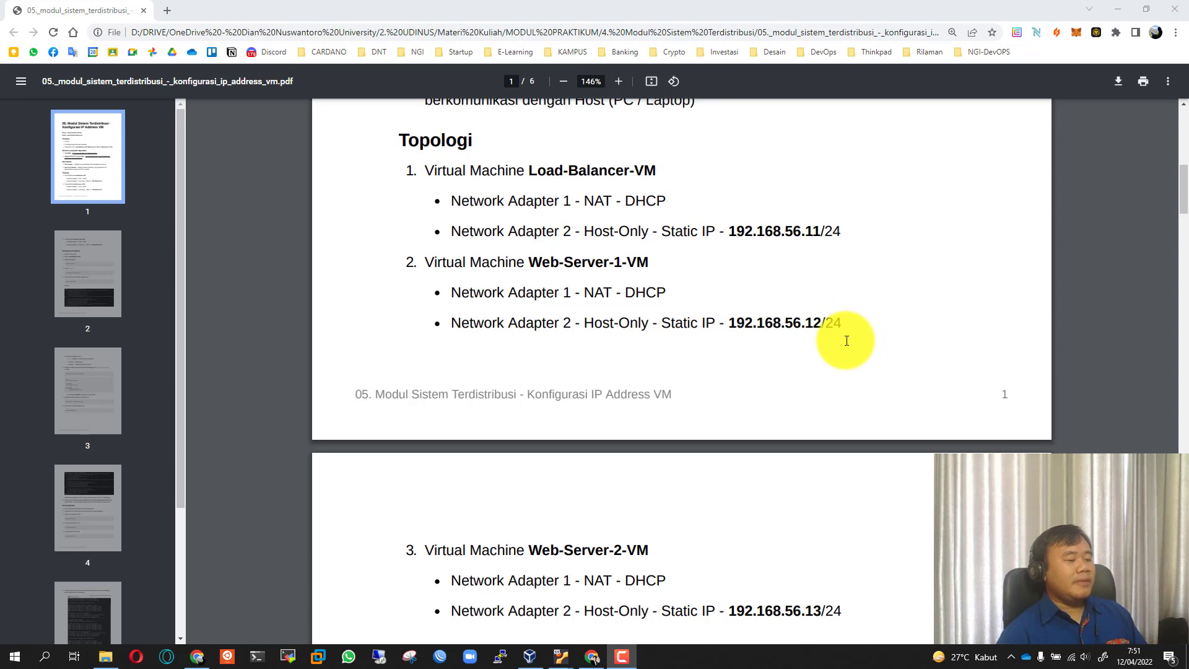
Review the adapter and static IP plan for the three virtual machines in the PDF module's Topologi section
{"action": "scroll", "coordinate": [675, 320], "scroll_direction": "down", "scroll_amount": 1}
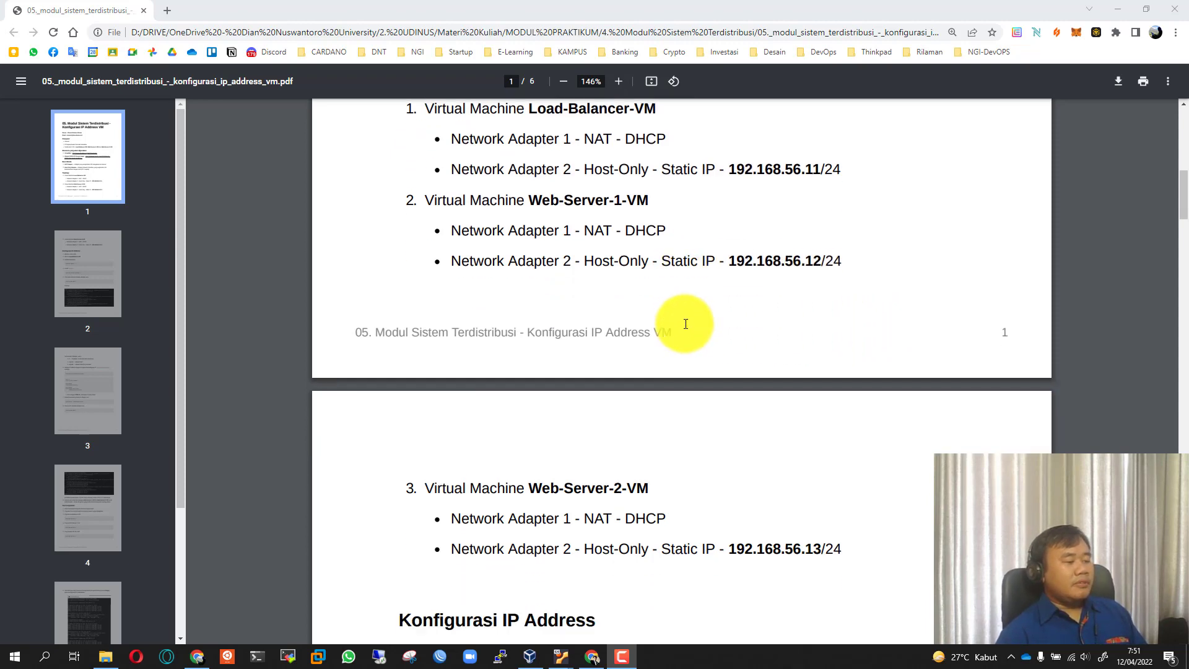
{"action": "scroll", "coordinate": [530, 302], "scroll_direction": "down", "scroll_amount": 3}
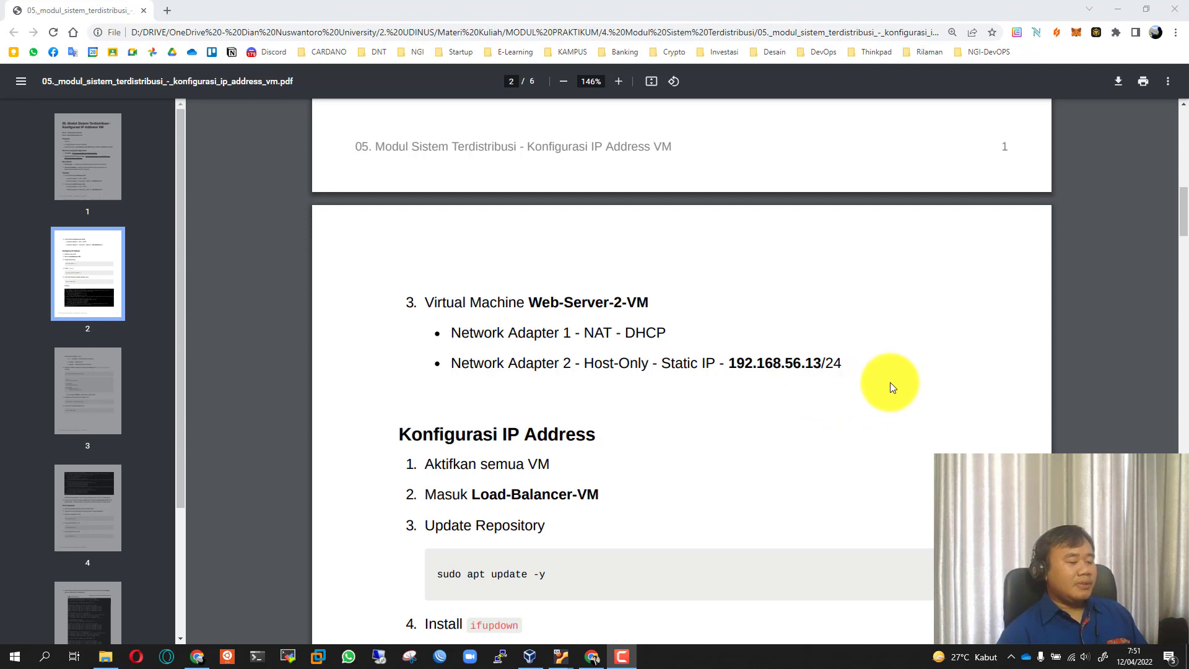
{"action": "scroll", "coordinate": [905, 383], "scroll_direction": "up", "scroll_amount": 4}
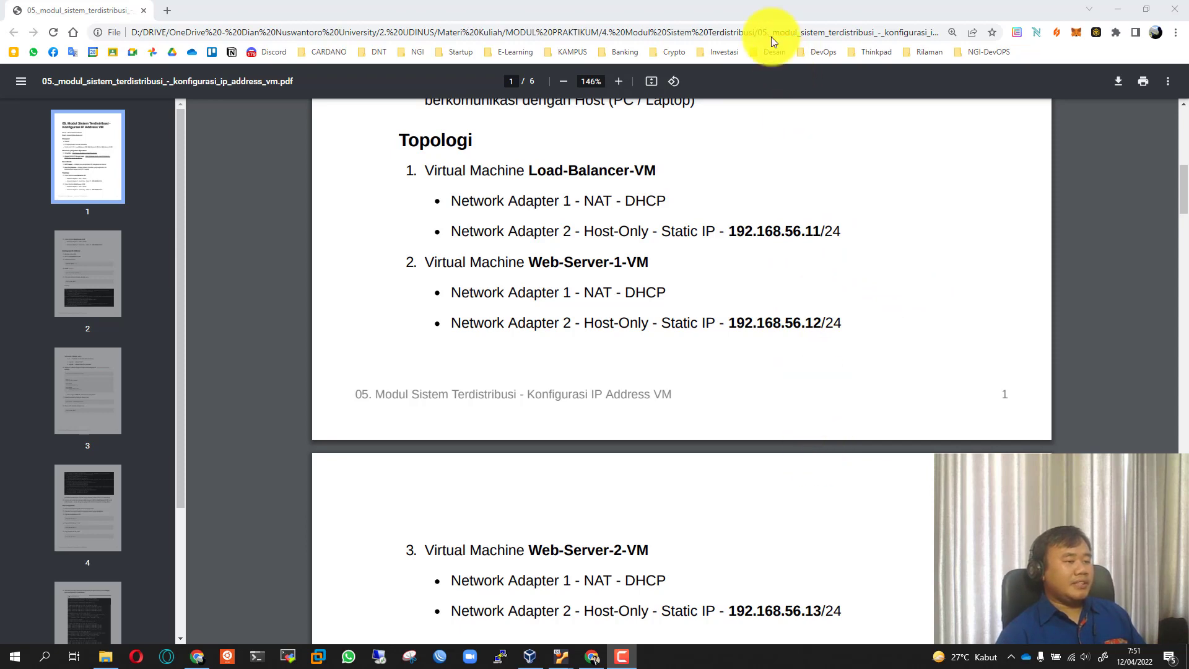
{"action": "left_click", "coordinate": [1119, 8]}
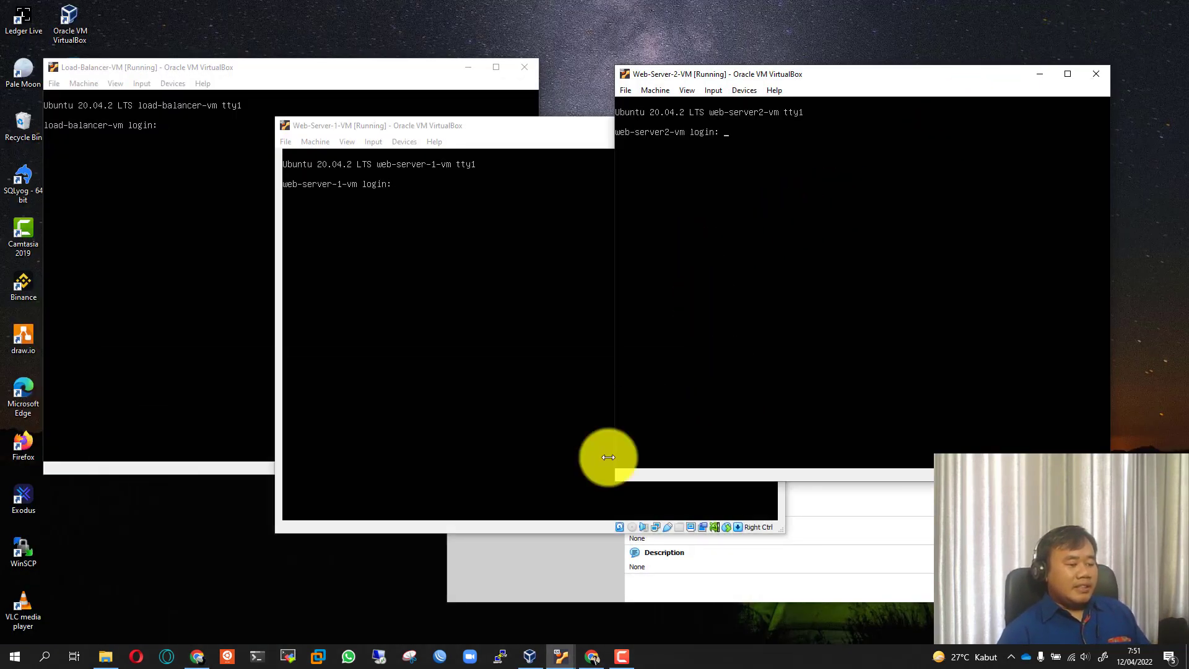
Check the network adapters of Load-Balancer-VM, Web-Server-1-VM and Web-Server-2-VM in VirtualBox Manager
{"action": "left_click", "coordinate": [537, 583]}
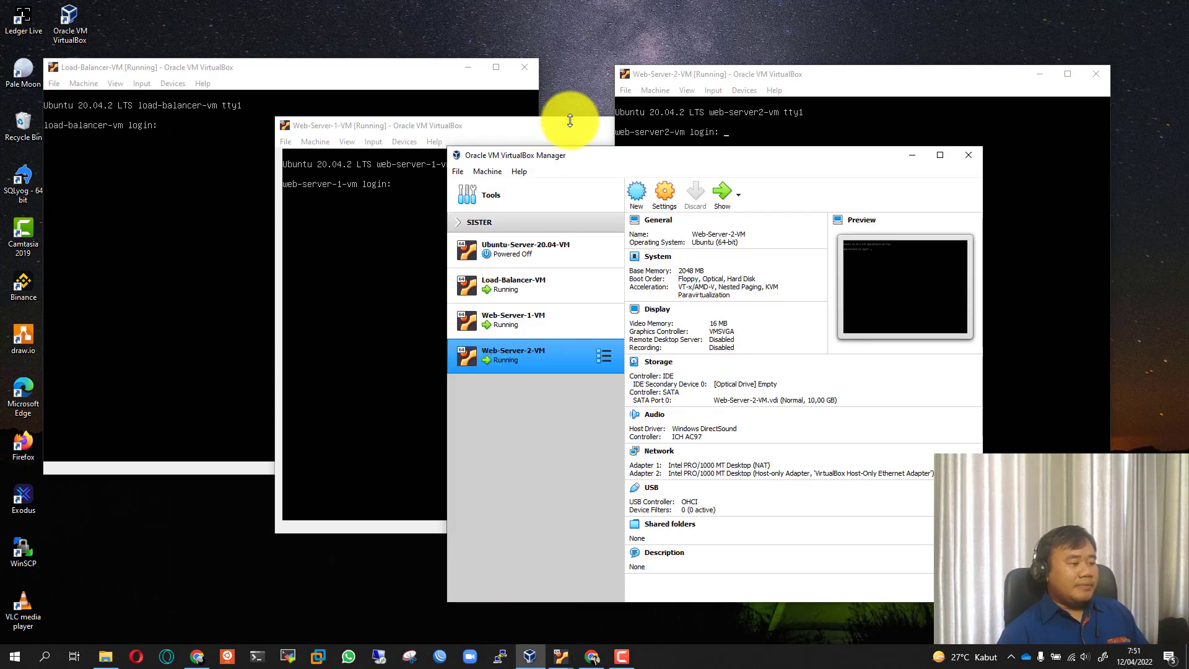
{"action": "left_click_drag", "start_coordinate": [615, 155], "coordinate": [570, 164]}
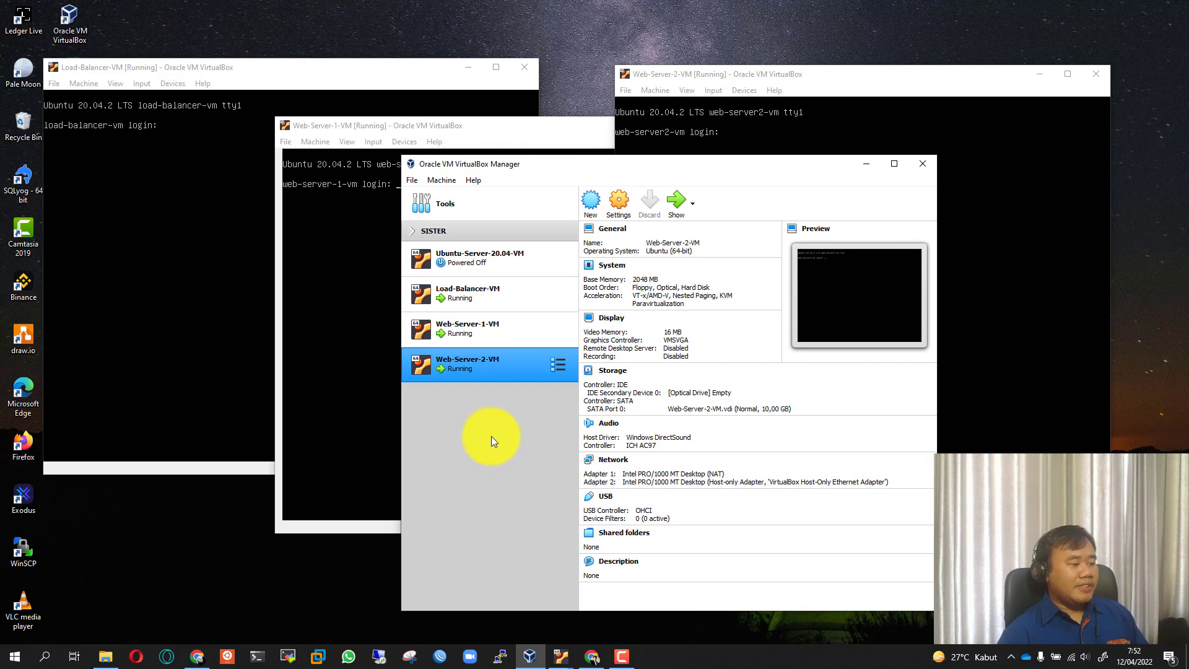
{"action": "left_click", "coordinate": [500, 296]}
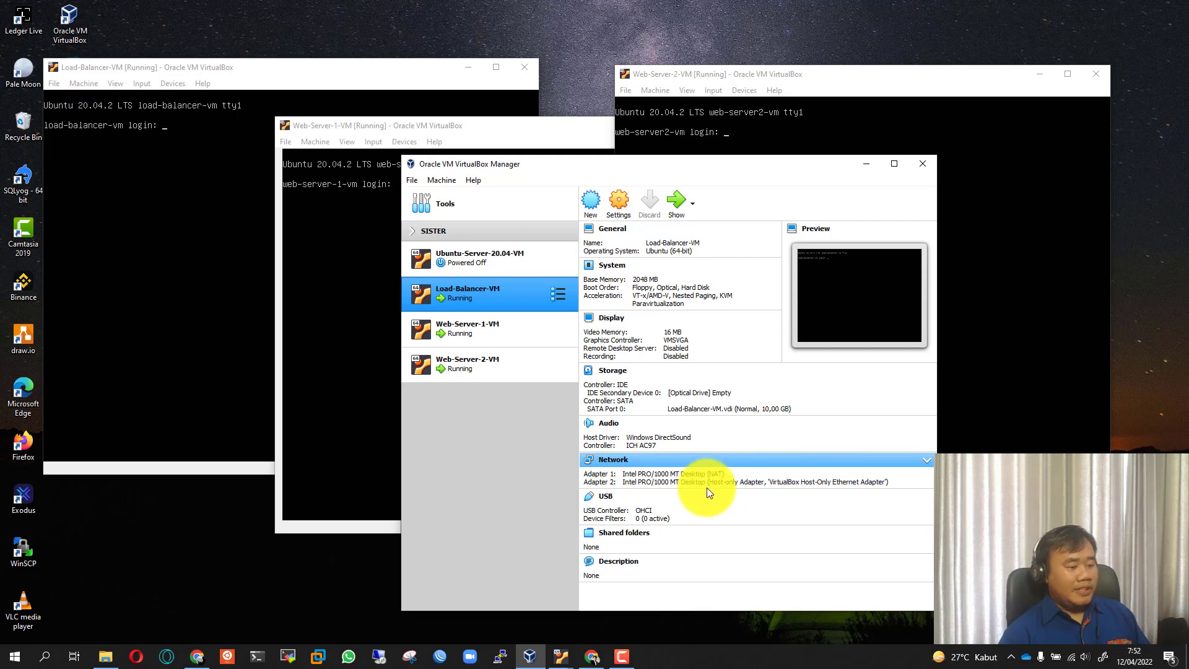
{"action": "left_click", "coordinate": [474, 335]}
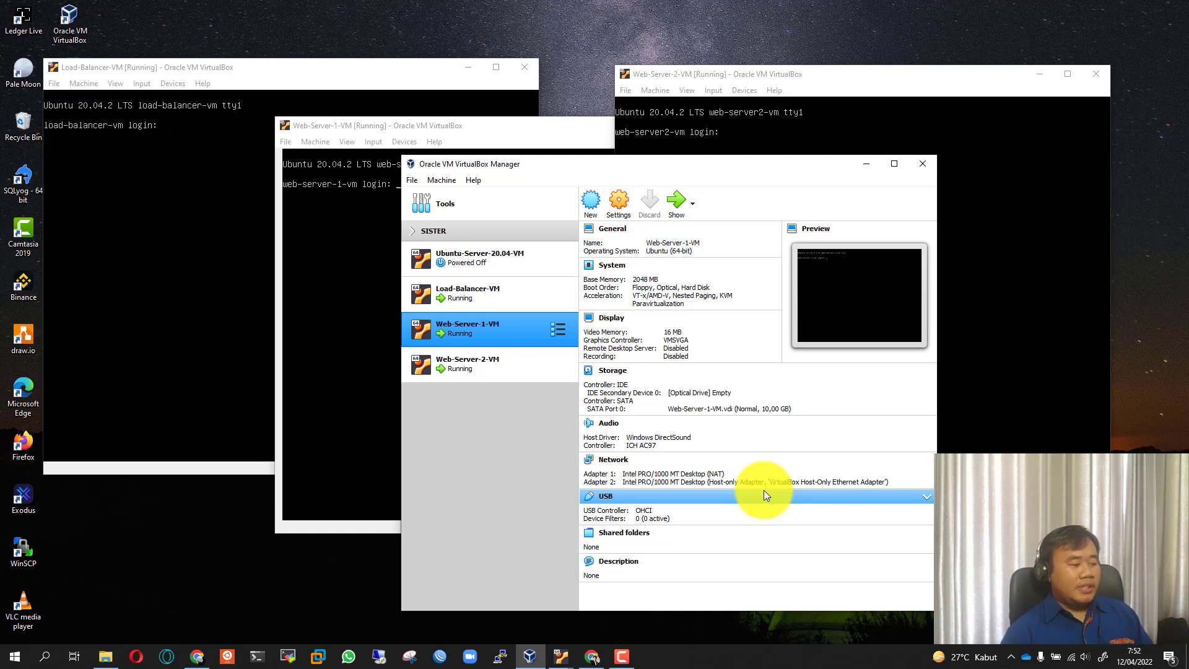
{"action": "left_click", "coordinate": [480, 368]}
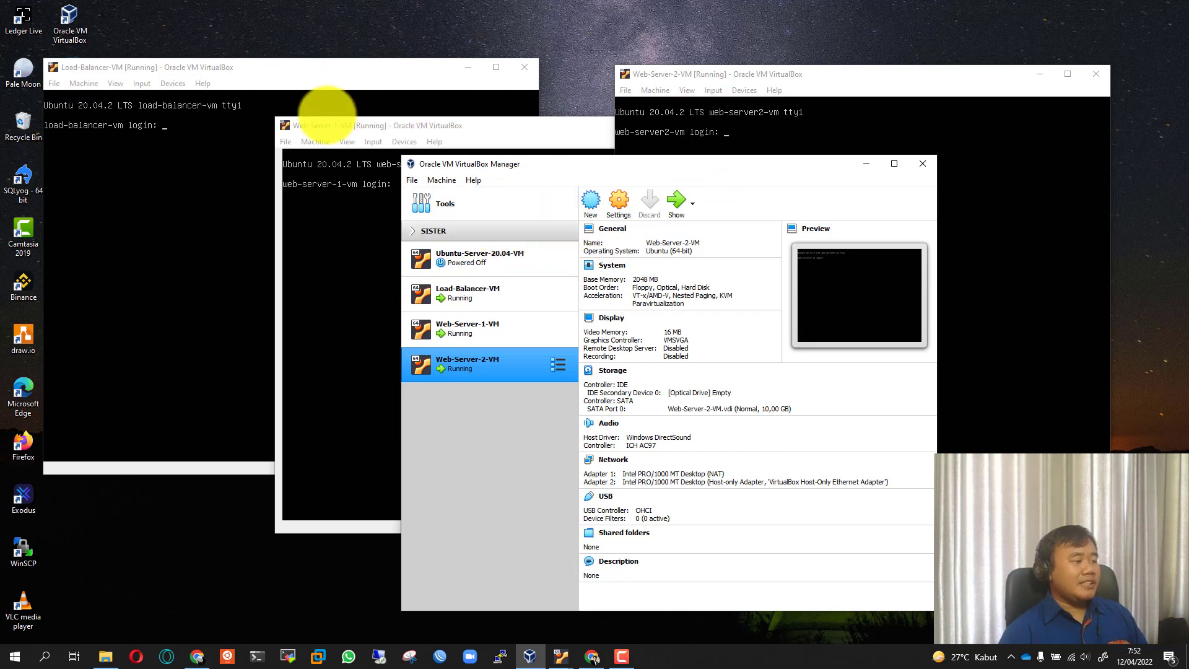
{"action": "left_click", "coordinate": [862, 165]}
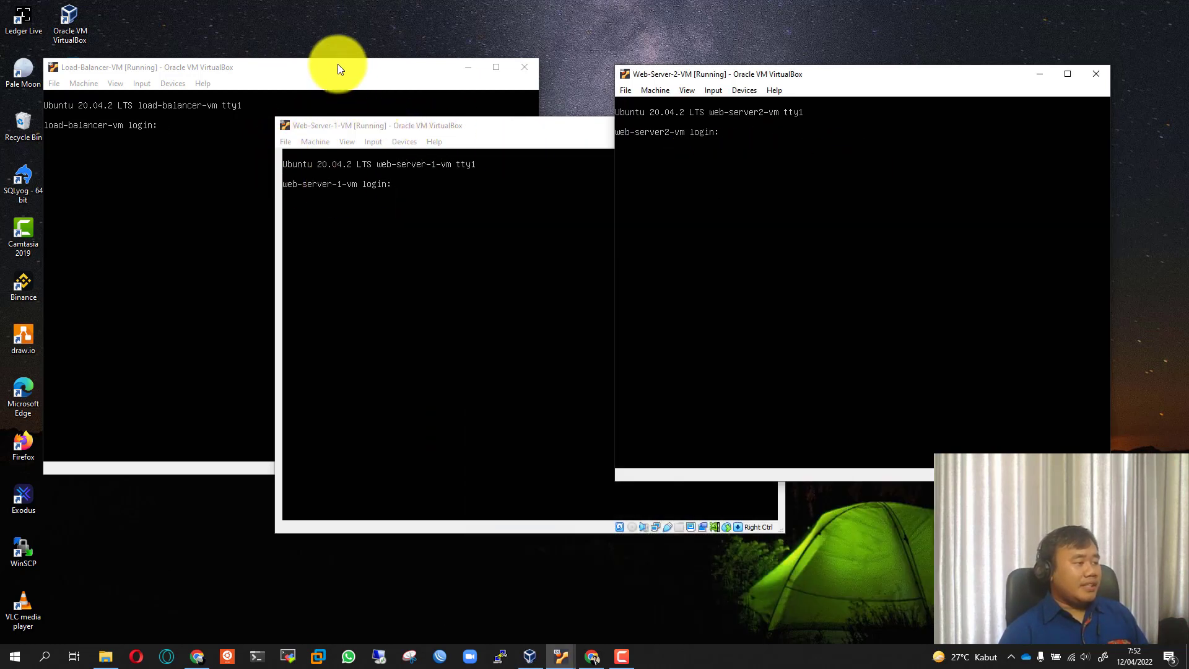
Minimize the Web-Server-1-VM and Web-Server-2-VM consoles and move the Load-Balancer-VM console to the middle of the desktop
{"action": "left_click", "coordinate": [210, 66]}
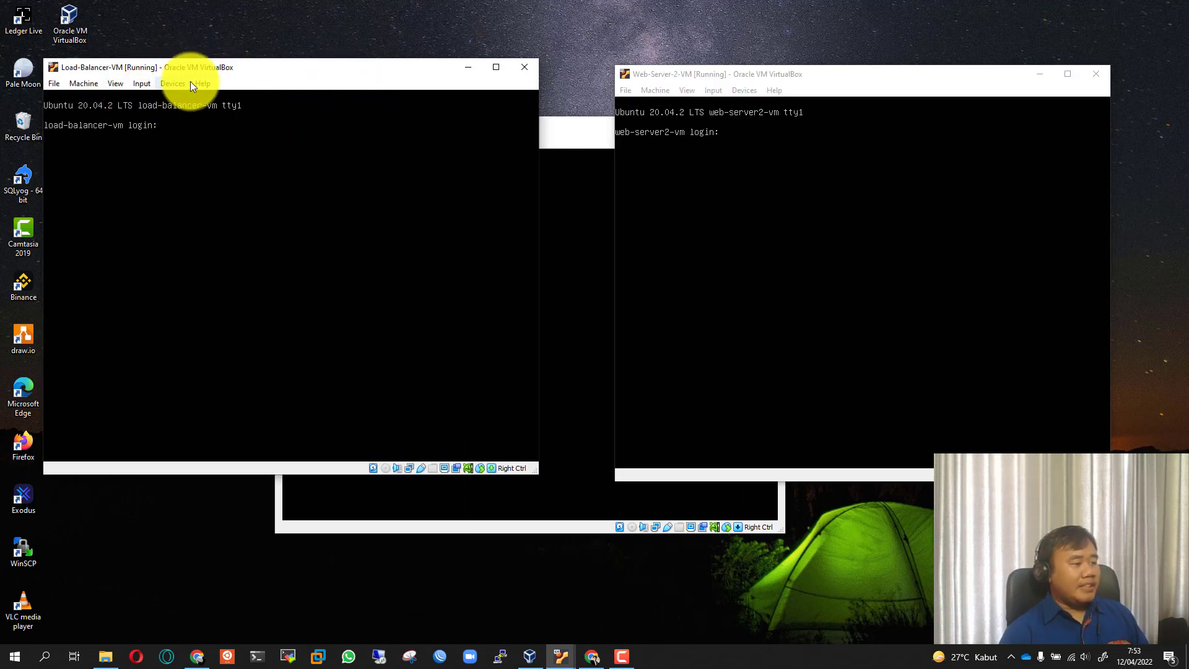
{"action": "left_click", "coordinate": [577, 120]}
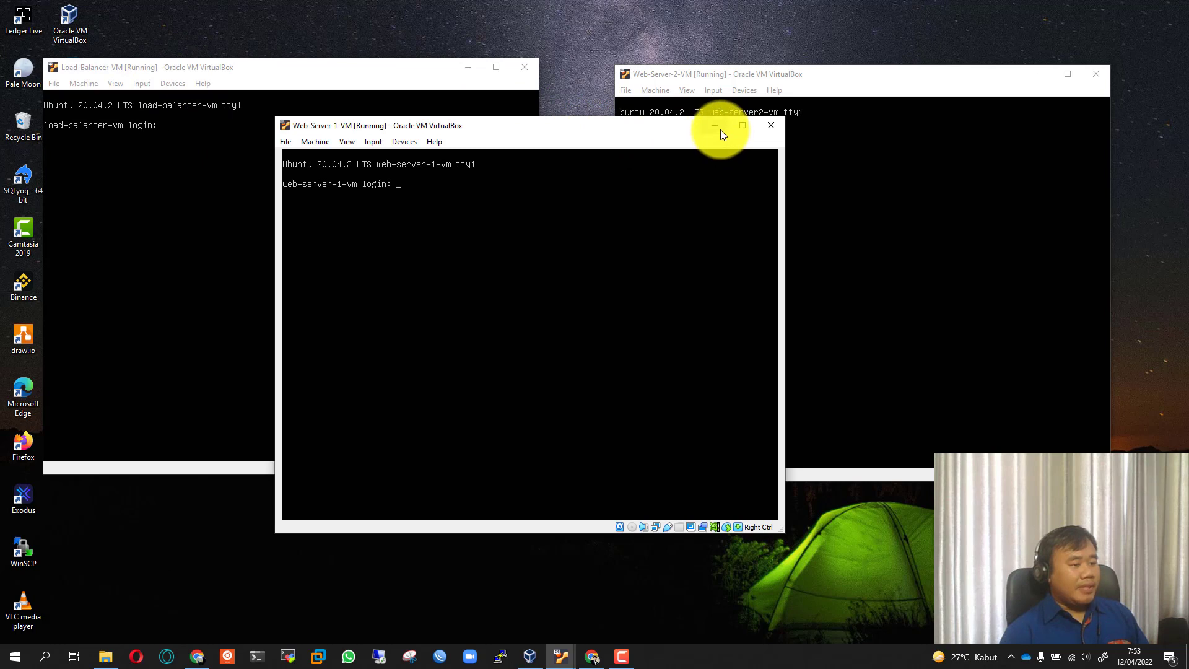
{"action": "left_click", "coordinate": [719, 129]}
{"action": "left_click", "coordinate": [1046, 72]}
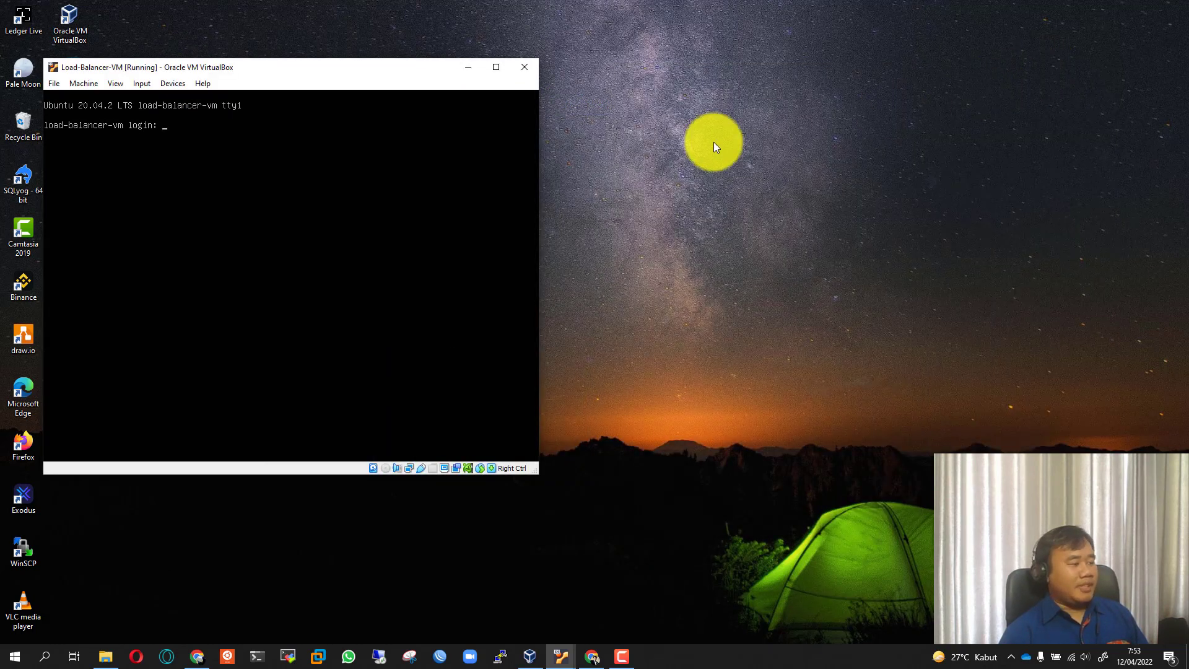
{"action": "left_click_drag", "start_coordinate": [377, 69], "coordinate": [659, 107]}
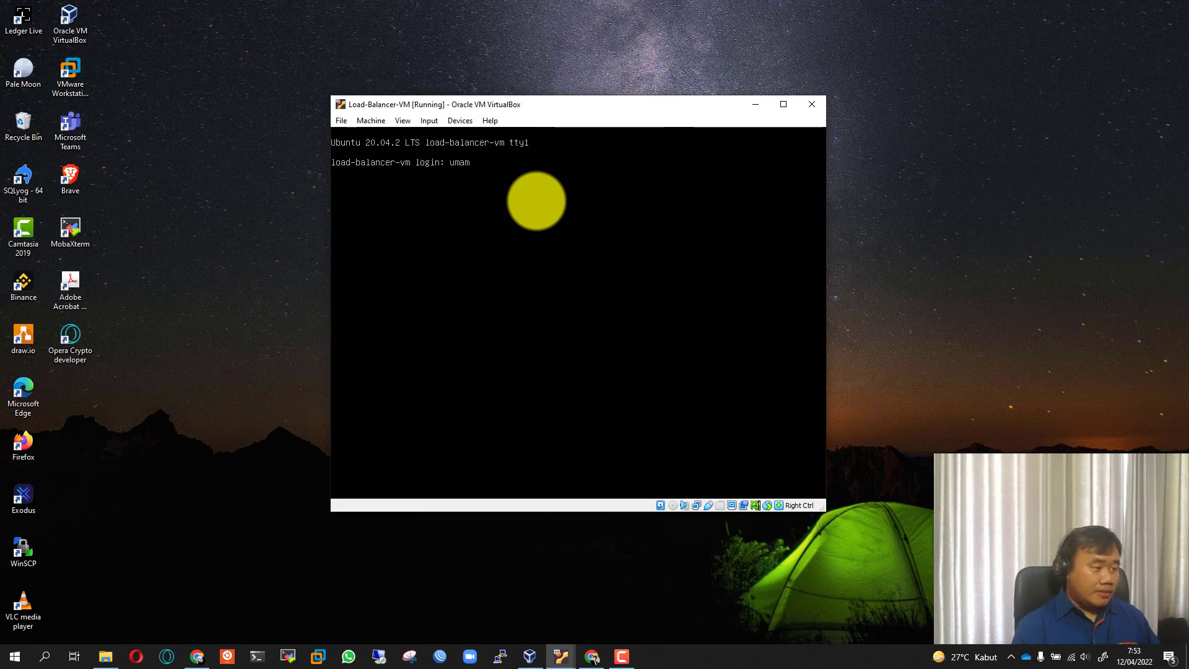
Log in to Load-Balancer-VM with the account's username and password
{"action": "key", "text": "Return"}
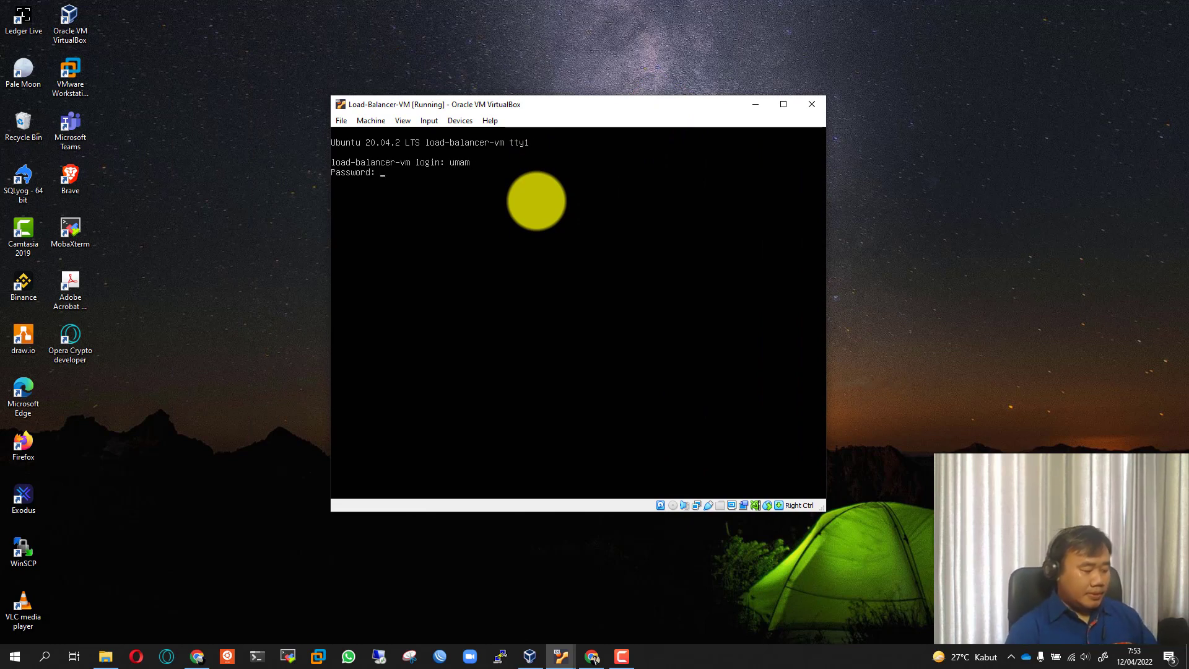
{"action": "key", "text": "Return"}
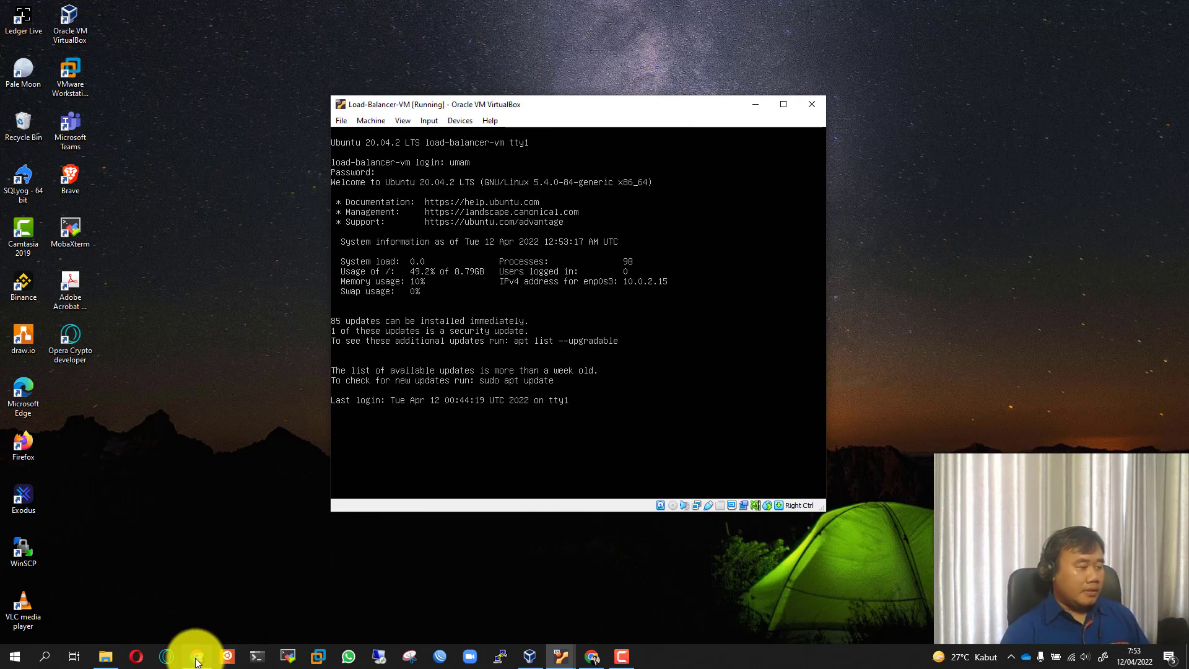
Update the package repository on Load-Balancer-VM with sudo apt update -y, entering the account password for sudo
{"action": "left_click", "coordinate": [196, 656]}
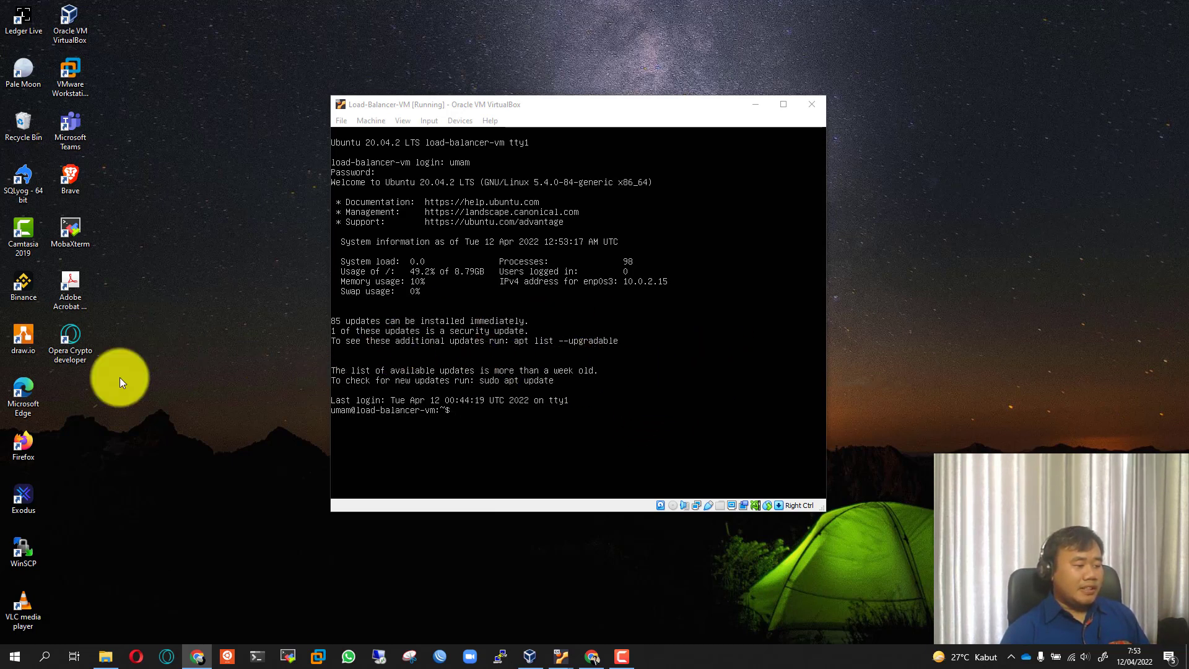
{"action": "left_click", "coordinate": [513, 409]}
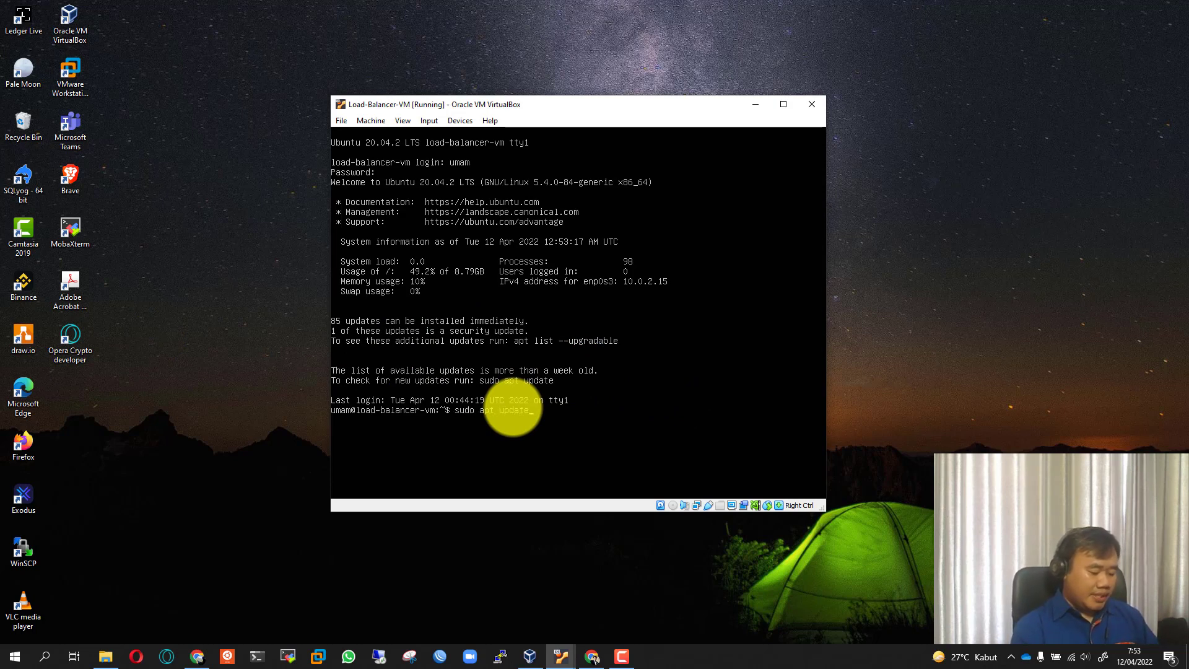
{"action": "key", "text": "Return"}
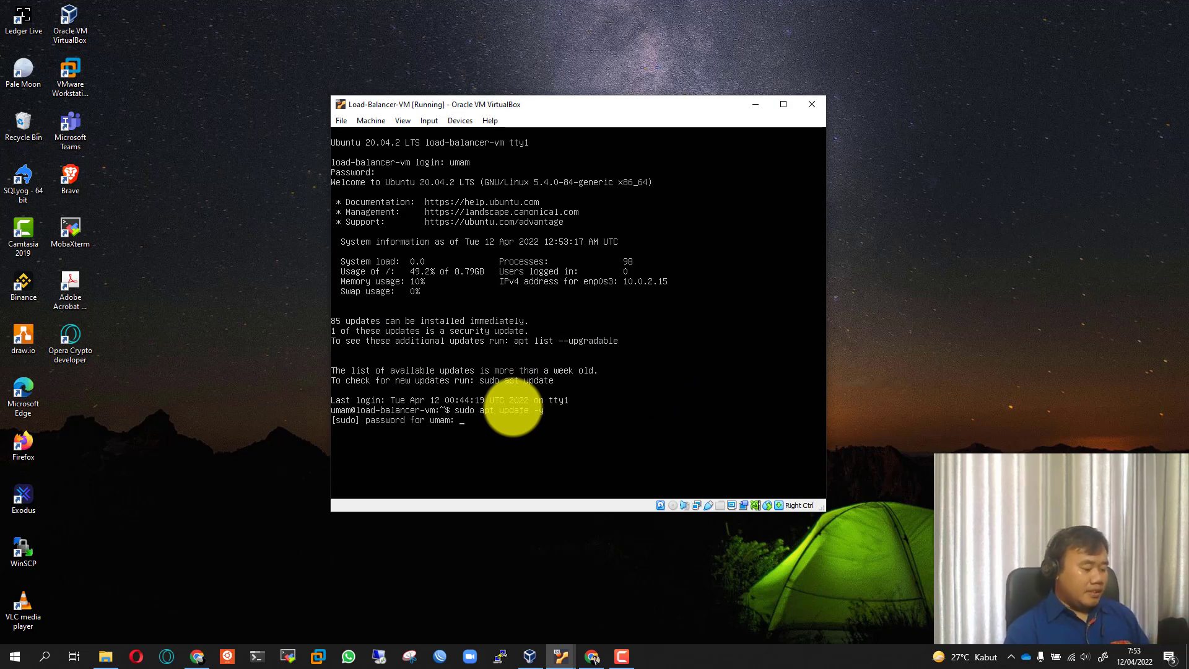
{"action": "key", "text": "Return"}
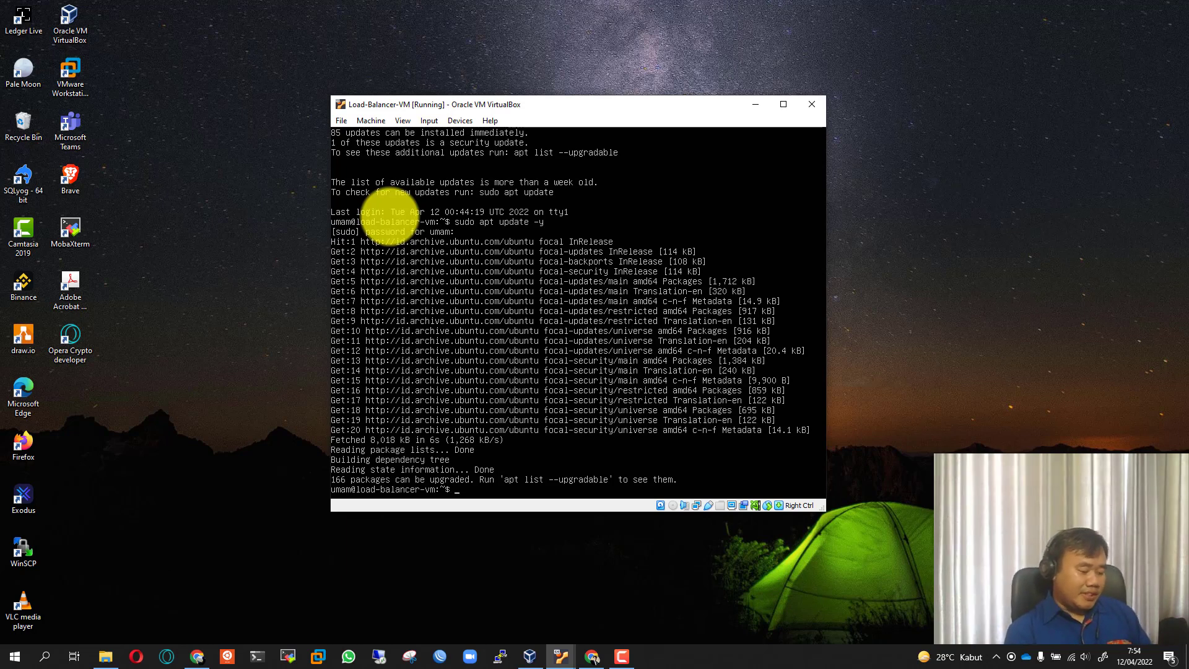
Install the ifupdown package on Load-Balancer-VM with sudo apt install ifupdown -y
{"action": "type", "text": "sud"}
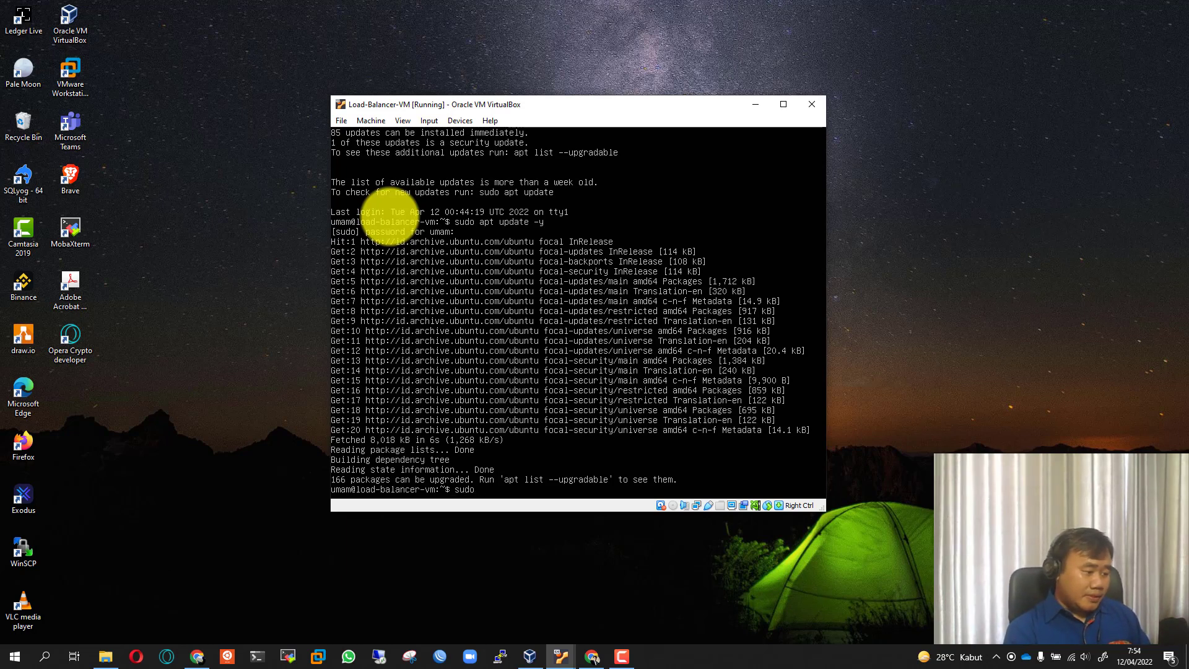
{"action": "type", "text": "o"}
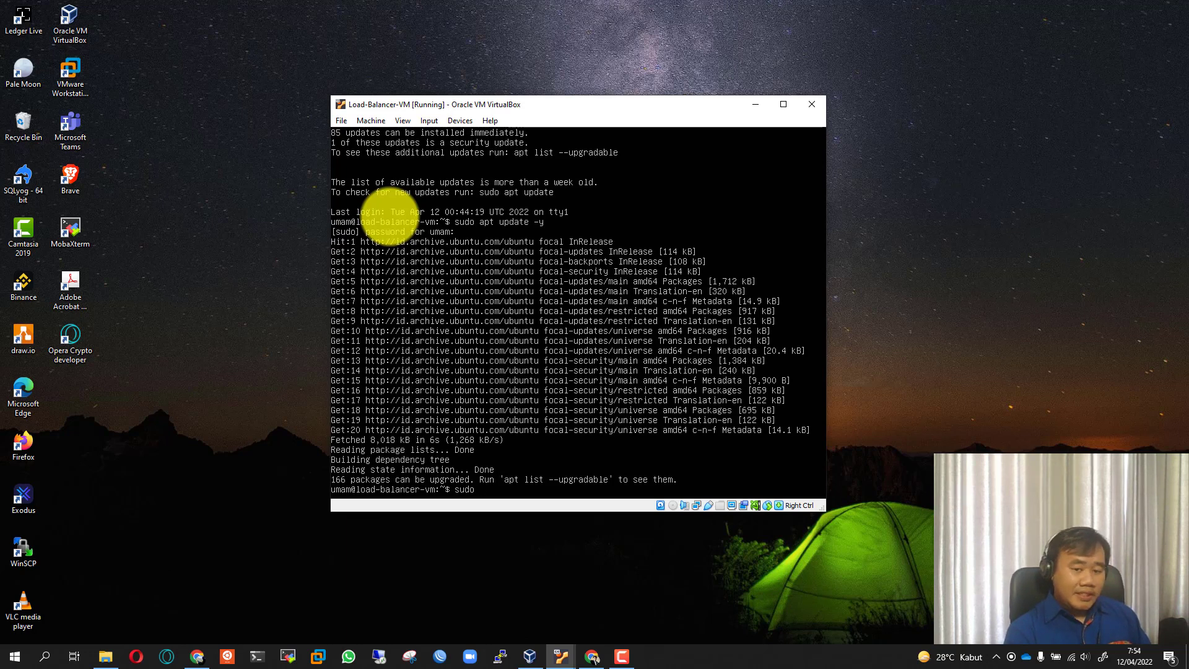
{"action": "type", "text": " apt install "}
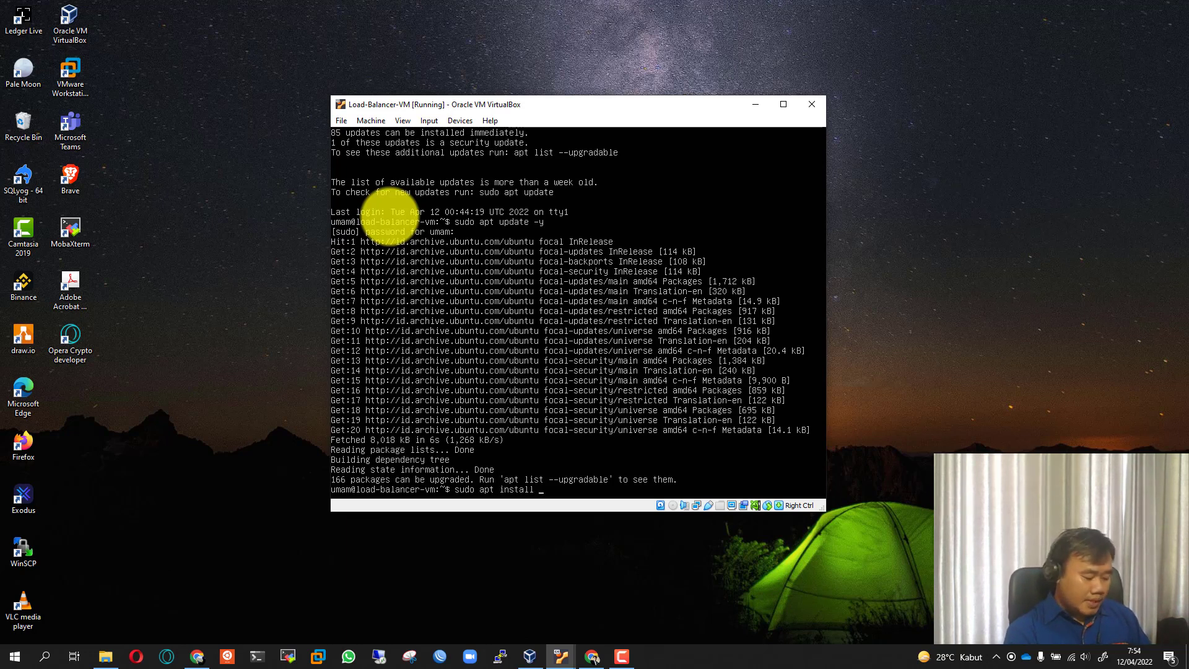
{"action": "type", "text": "ifup"}
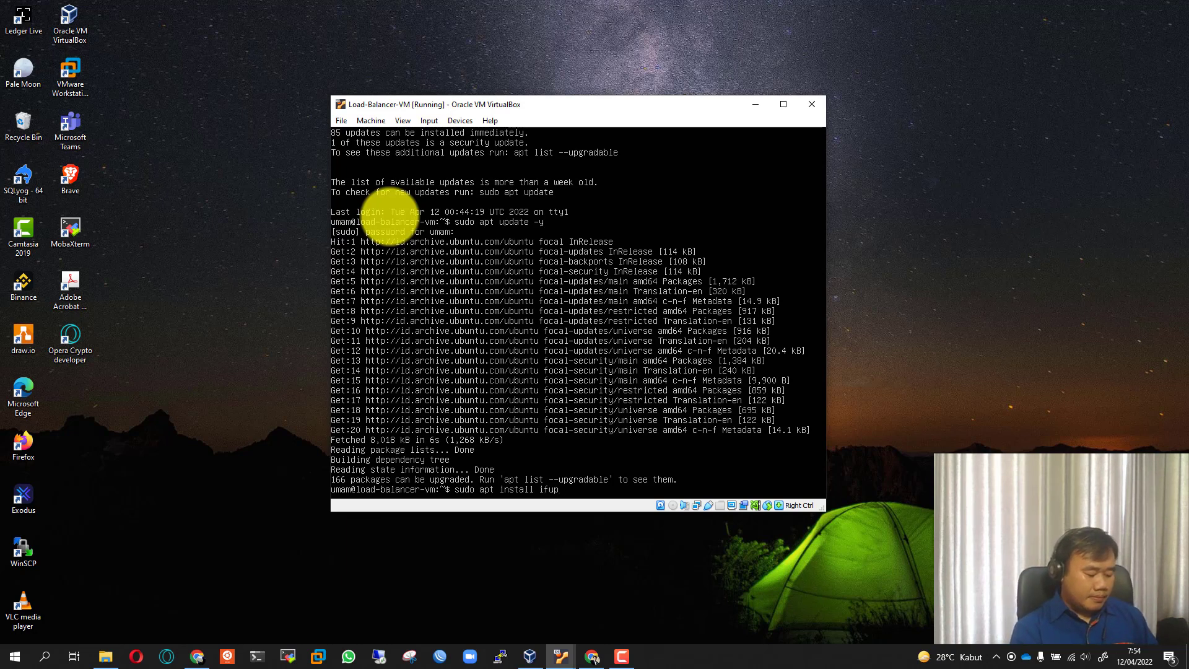
{"action": "type", "text": "down -y"}
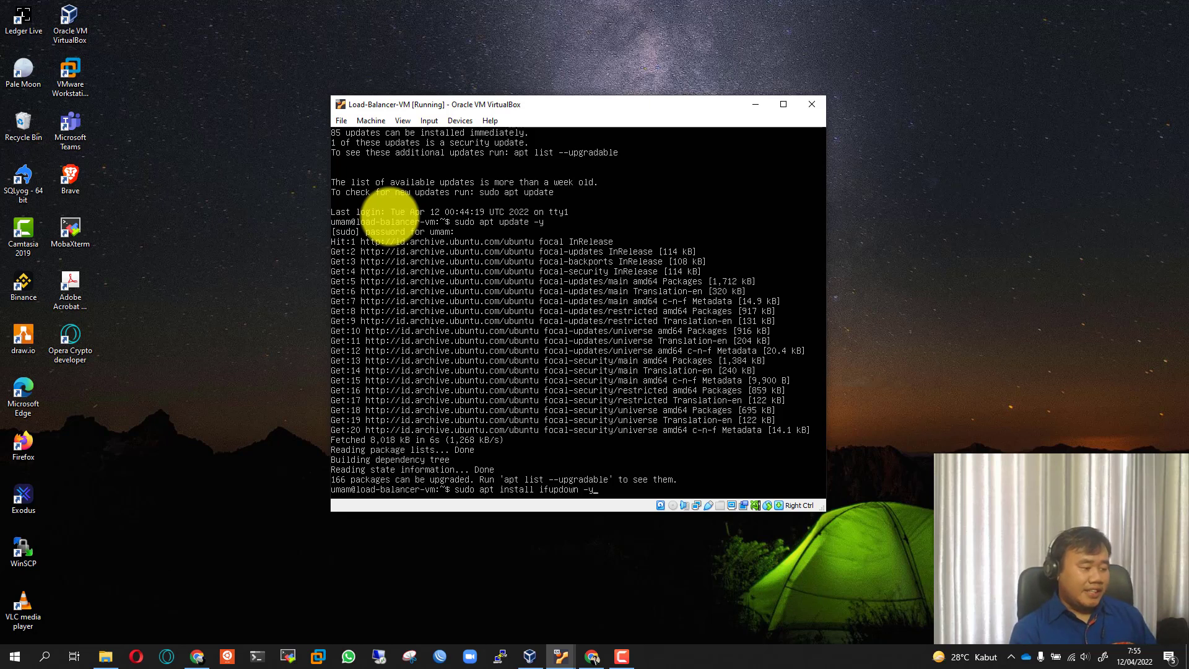
{"action": "key", "text": "Return"}
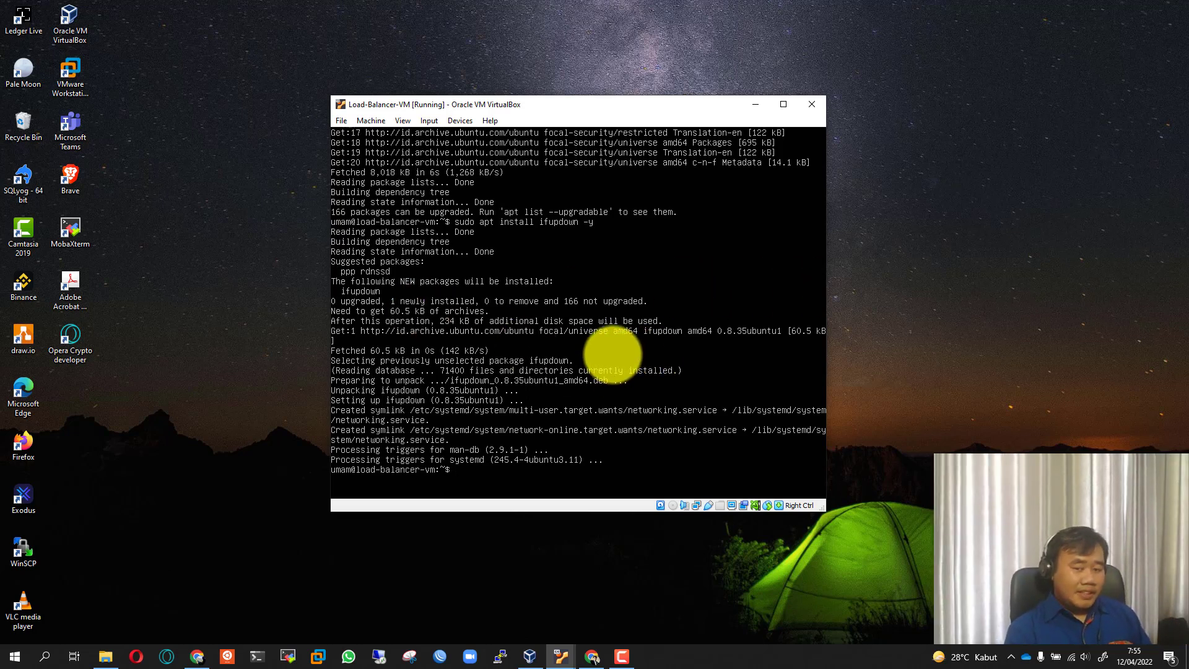
List the network interfaces of Load-Balancer-VM with sudo ip addr show
{"action": "type", "text": "udo"}
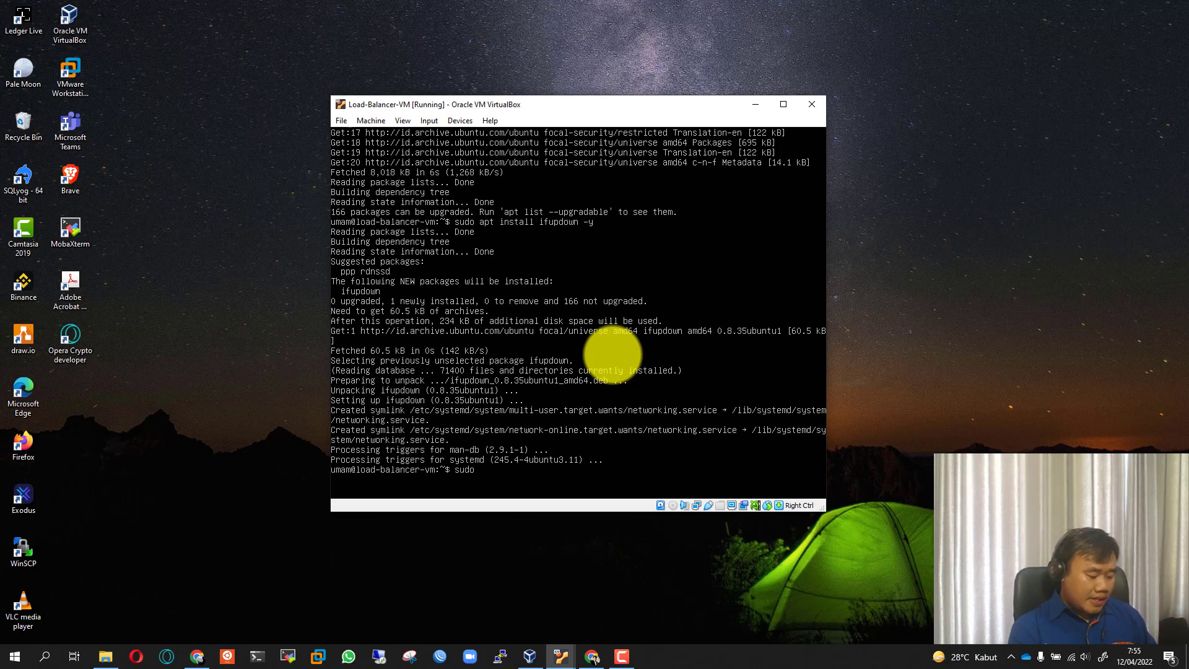
{"action": "type", "text": " ip addr "}
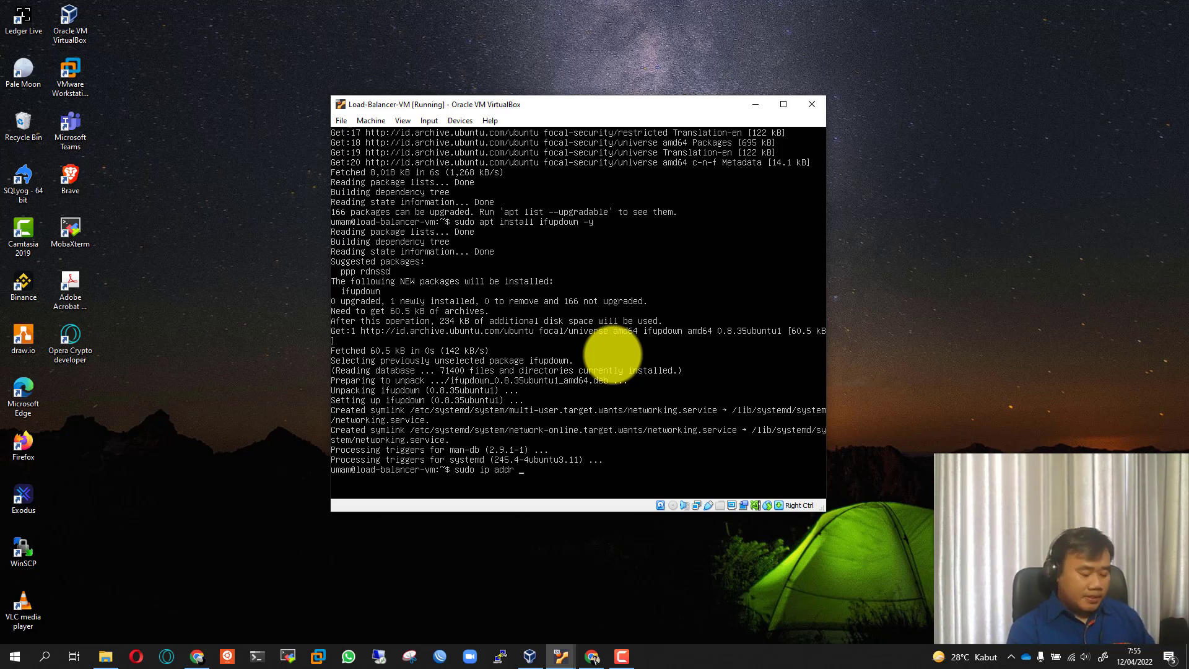
{"action": "type", "text": "show"}
{"action": "key", "text": "Return"}
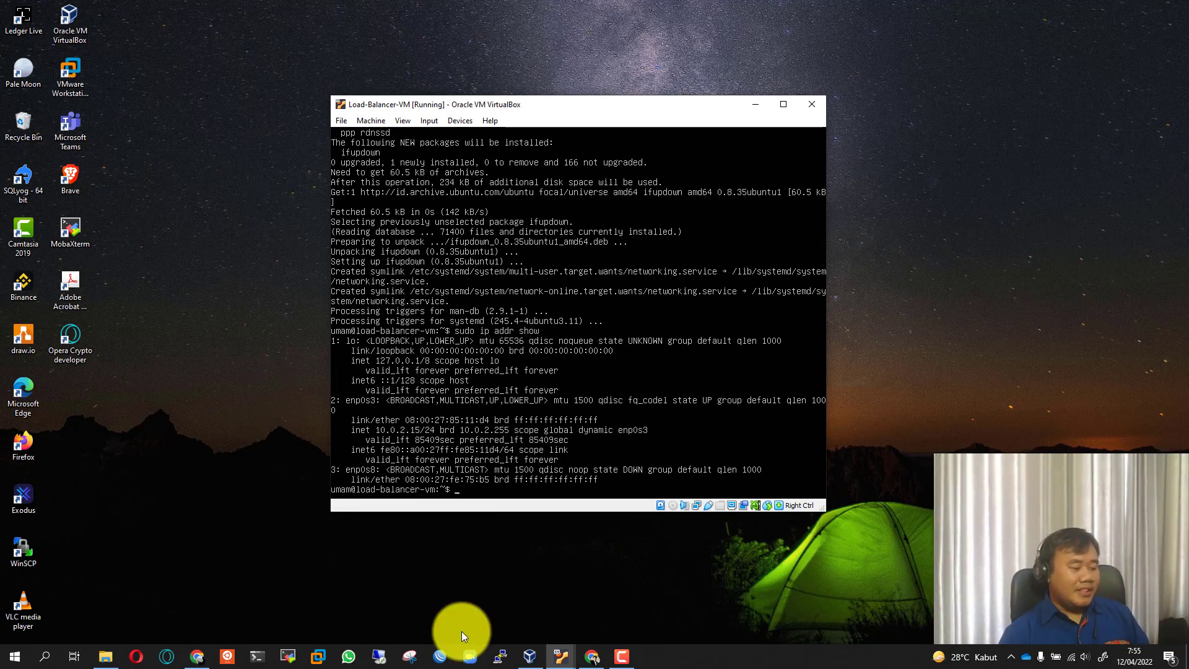
Compare the listed interfaces with Load-Balancer-VM's network adapters in VirtualBox Manager, then return to its console
{"action": "left_click", "coordinate": [533, 660]}
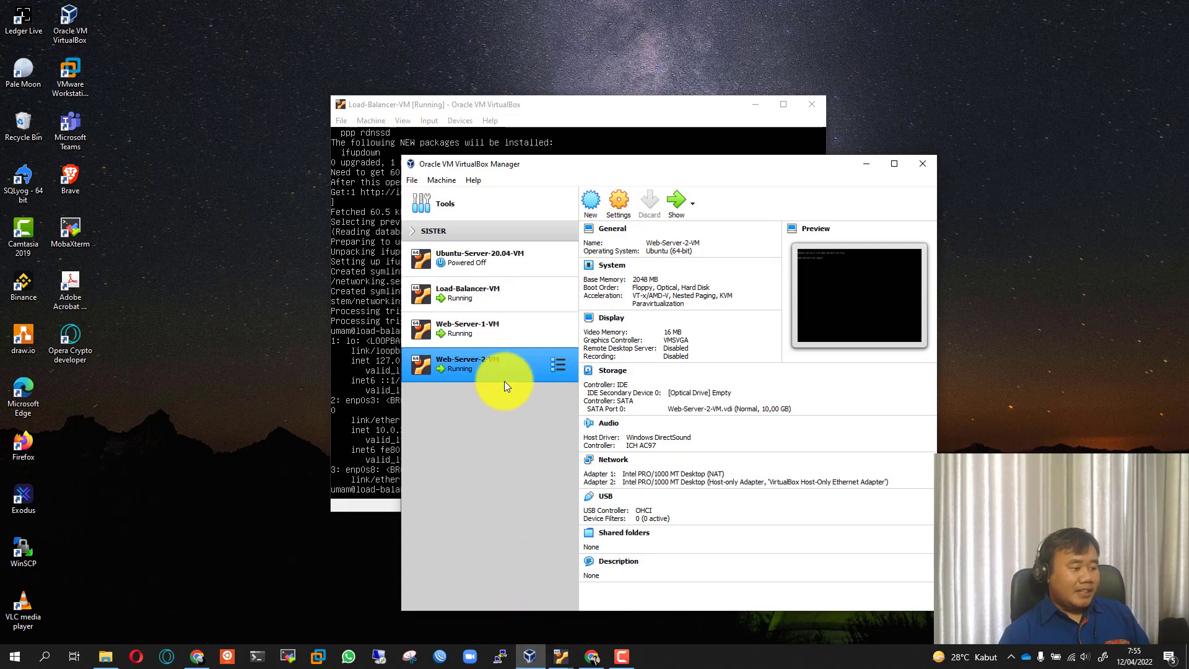
{"action": "left_click", "coordinate": [489, 288]}
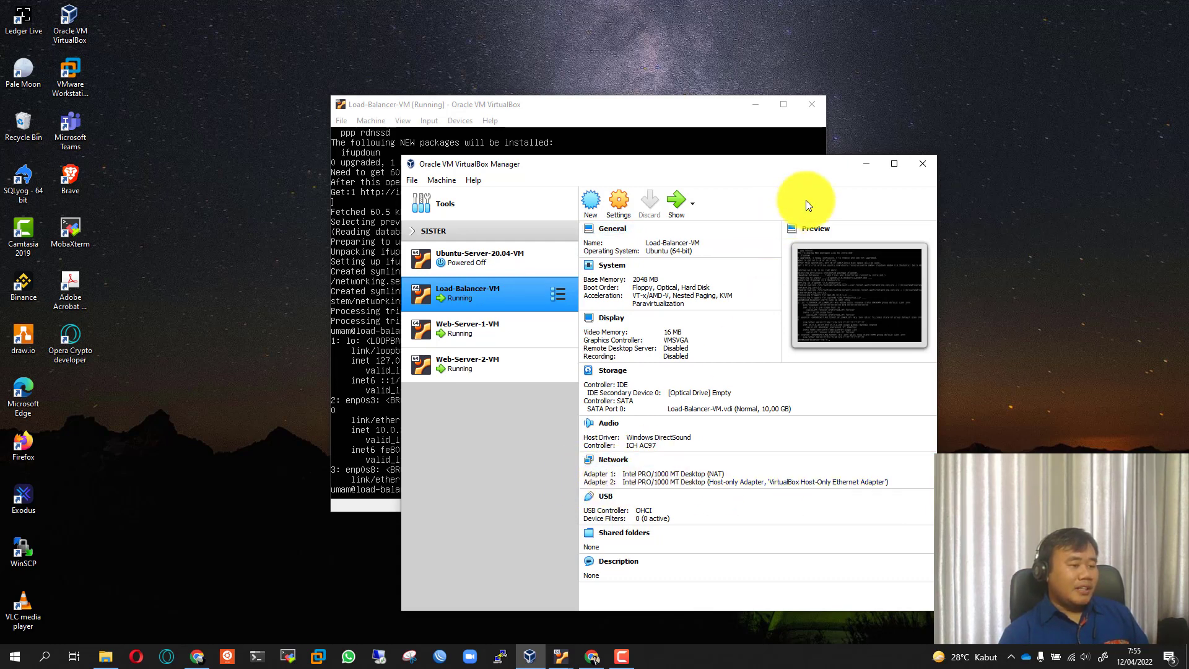
{"action": "left_click", "coordinate": [865, 165]}
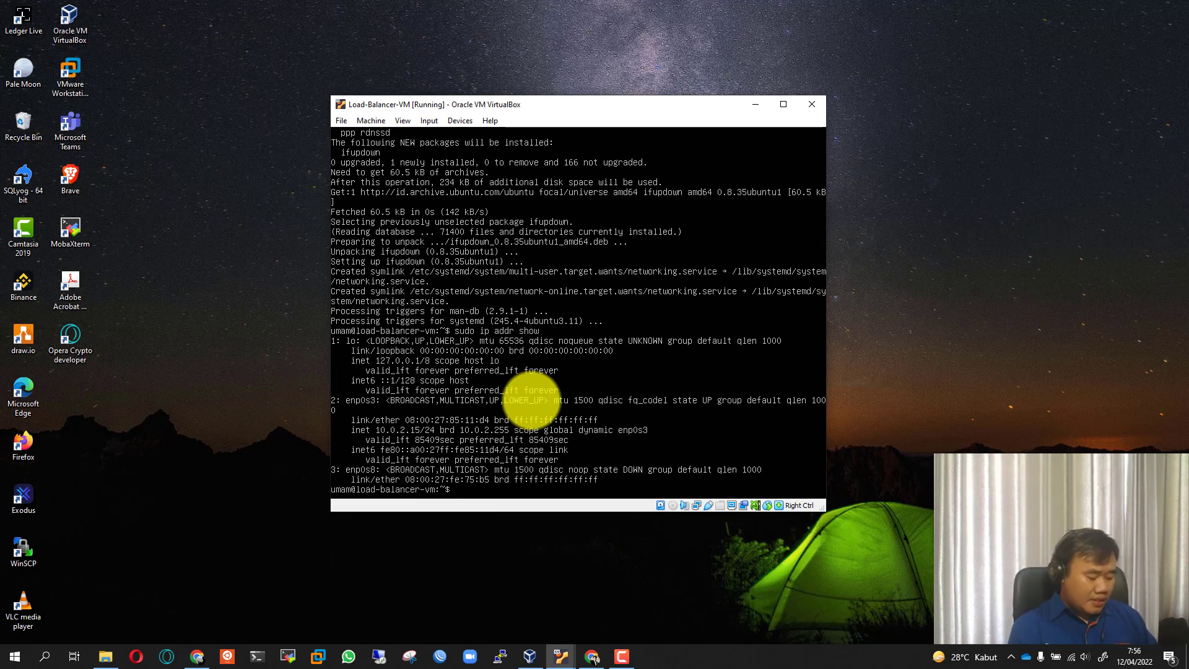
Open /etc/network/interfaces on Load-Balancer-VM for editing with sudo nano
{"action": "type", "text": "nano "}
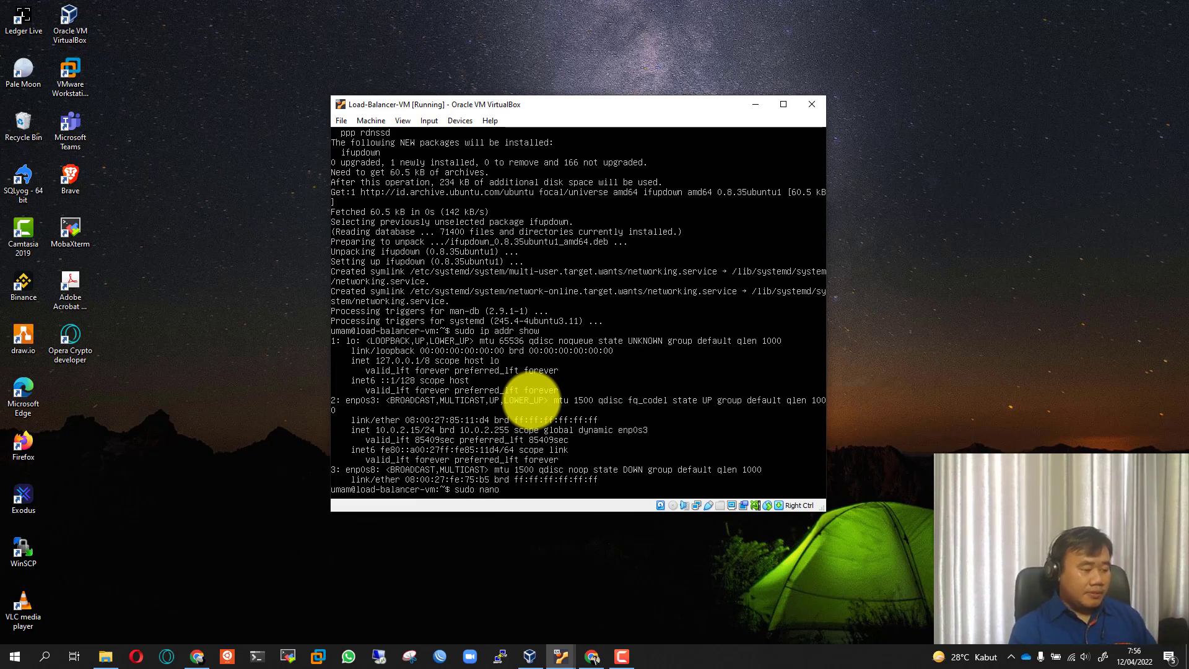
{"action": "type", "text": "/etc/network/in"}
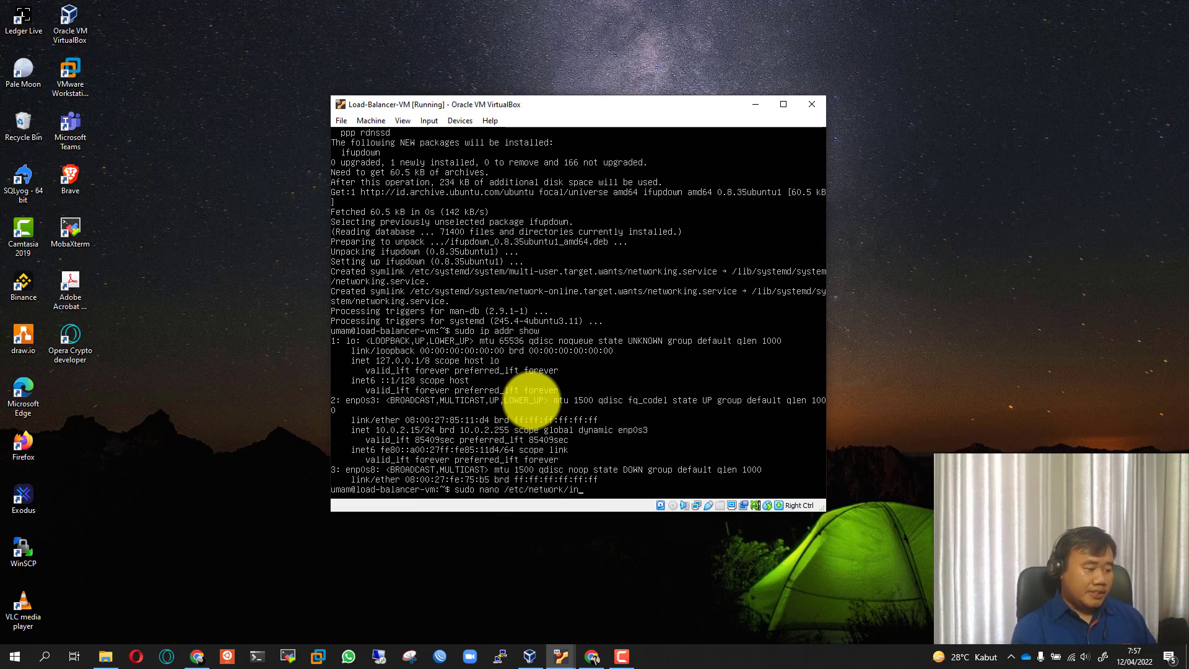
{"action": "key", "text": "Tab"}
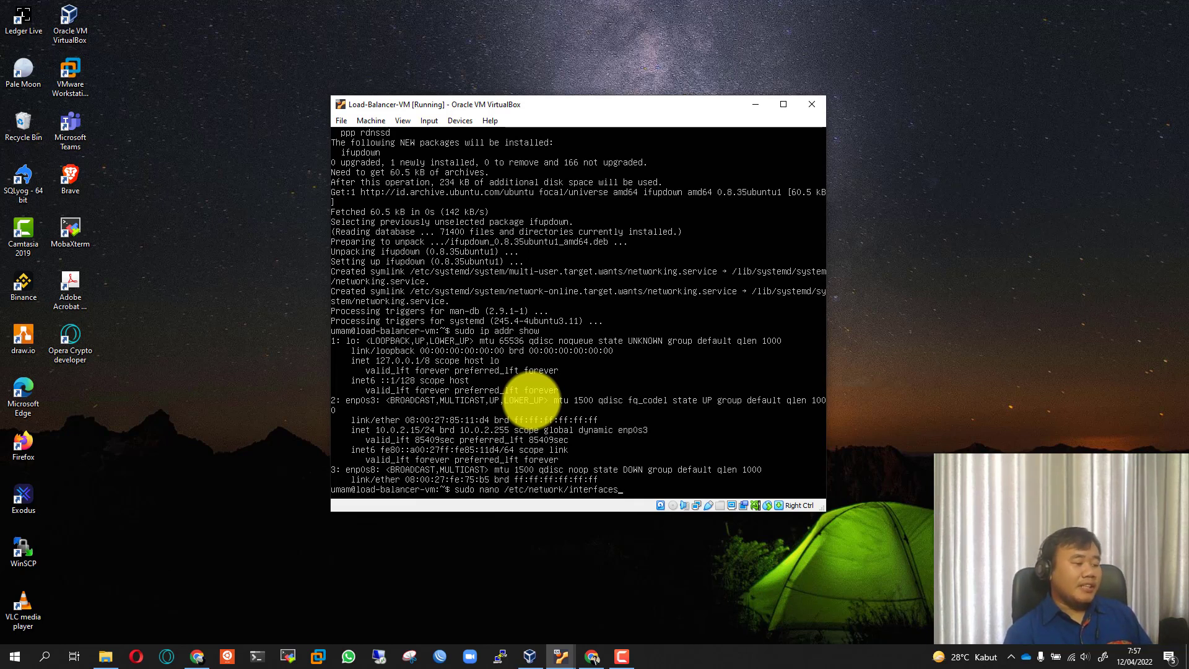
{"action": "key", "text": "Return"}
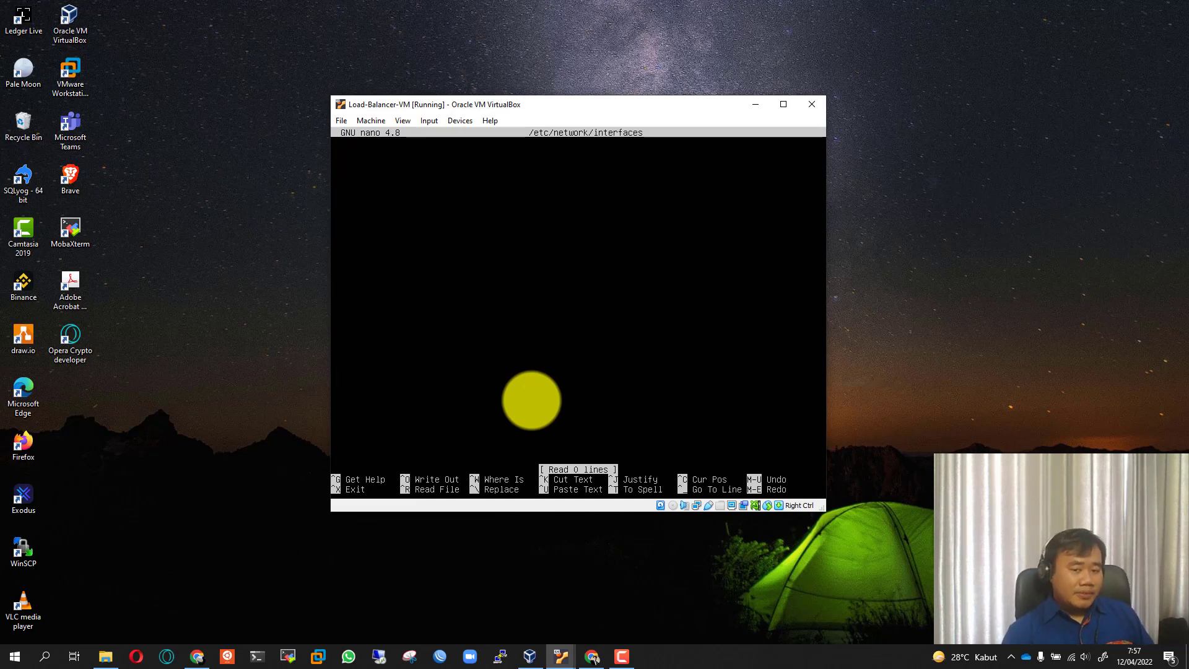
Add the loopback configuration lines "auto lo" and "iface lo inet loopback" to the interfaces file, followed by a blank line
{"action": "type", "text": "auto lo"}
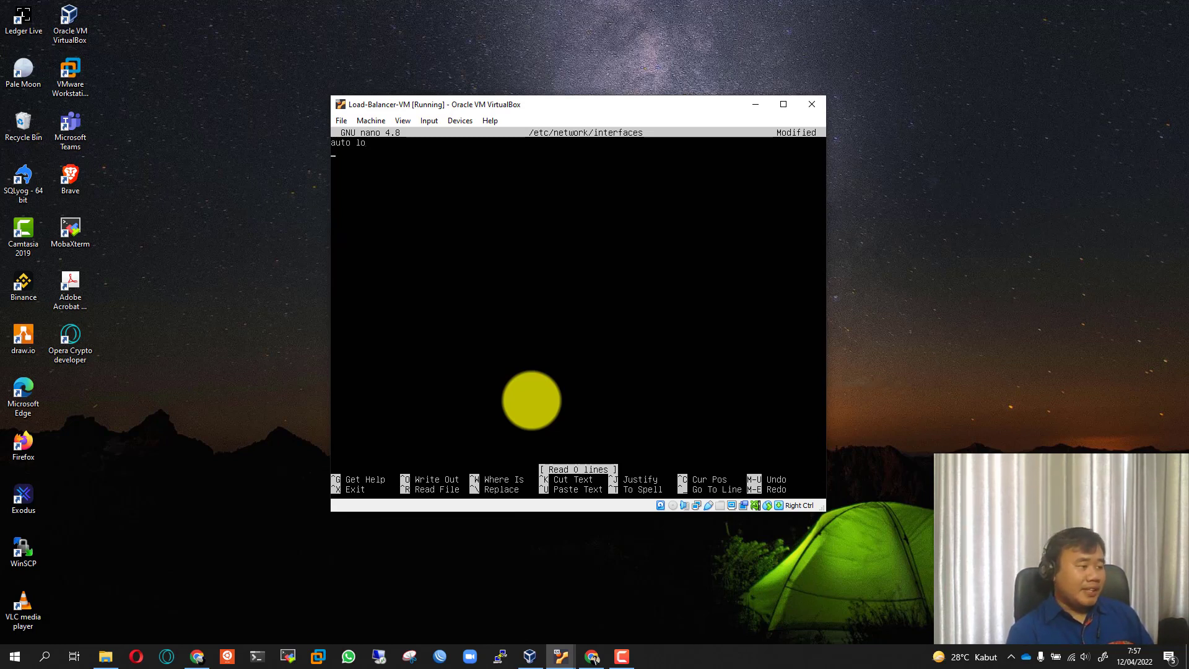
{"action": "type", "text": "iface"}
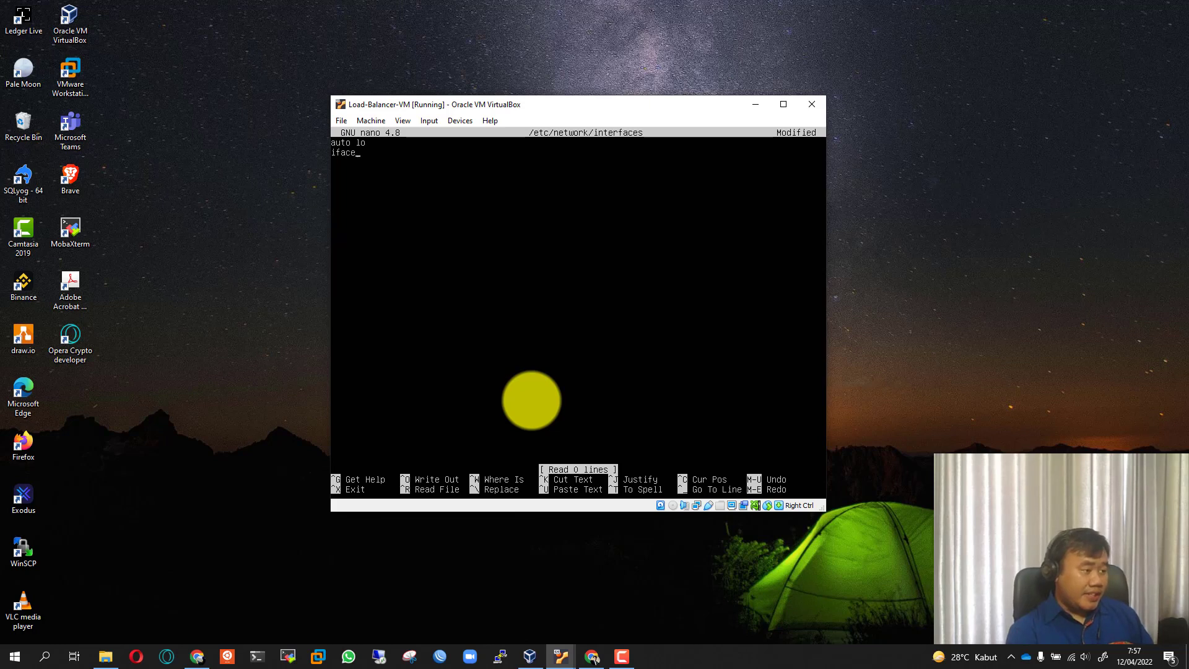
{"action": "type", "text": " lo "}
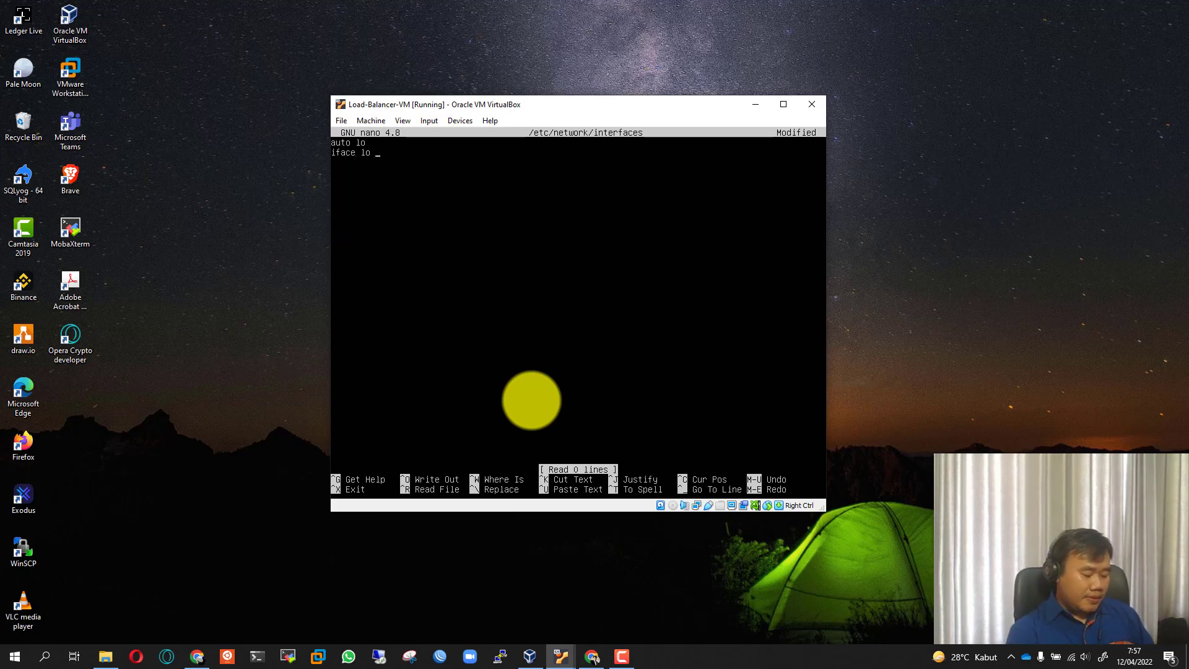
{"action": "type", "text": "inet loop"}
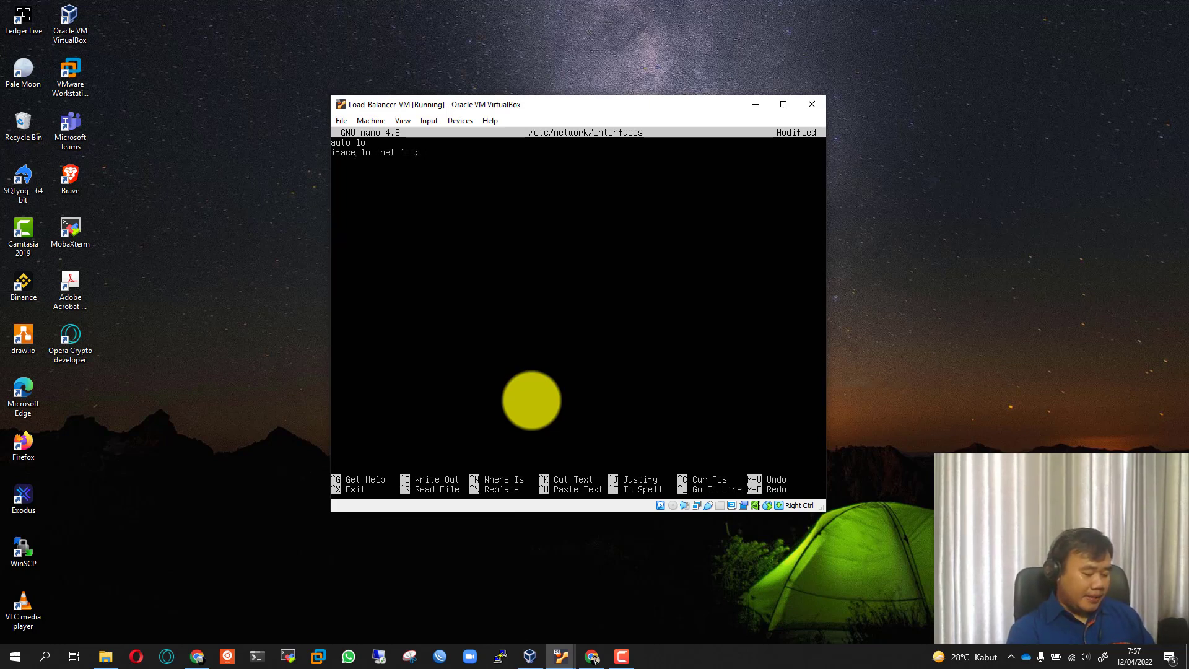
{"action": "type", "text": "back"}
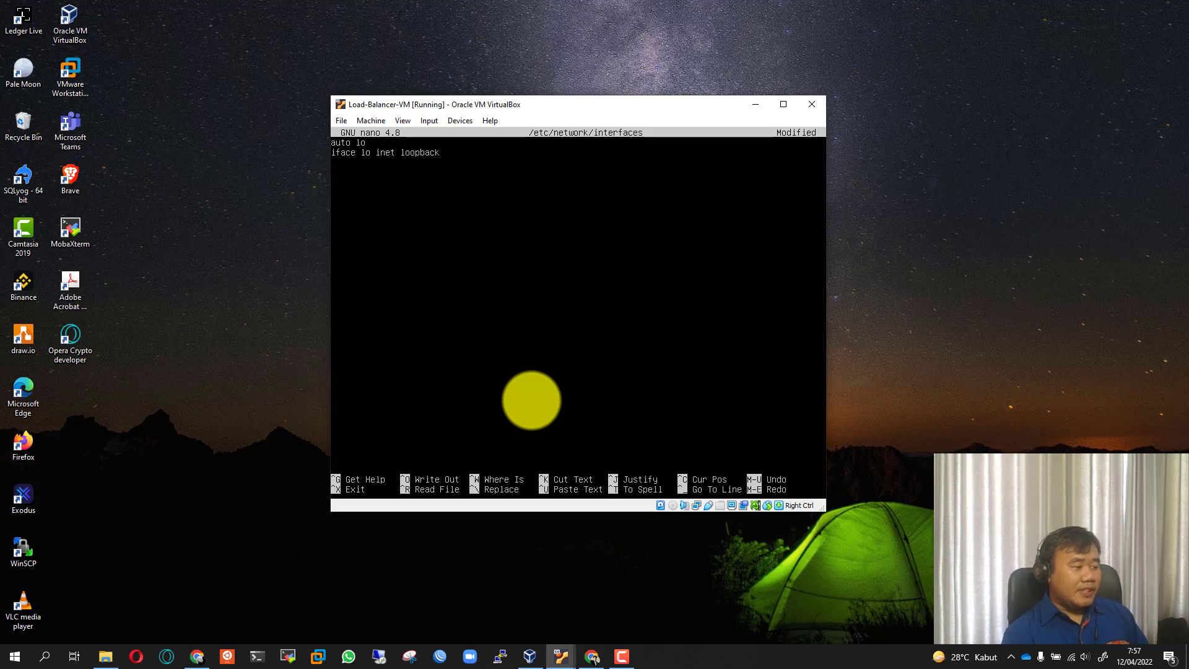
{"action": "key", "text": "Return"}
{"action": "key", "text": "Return"}
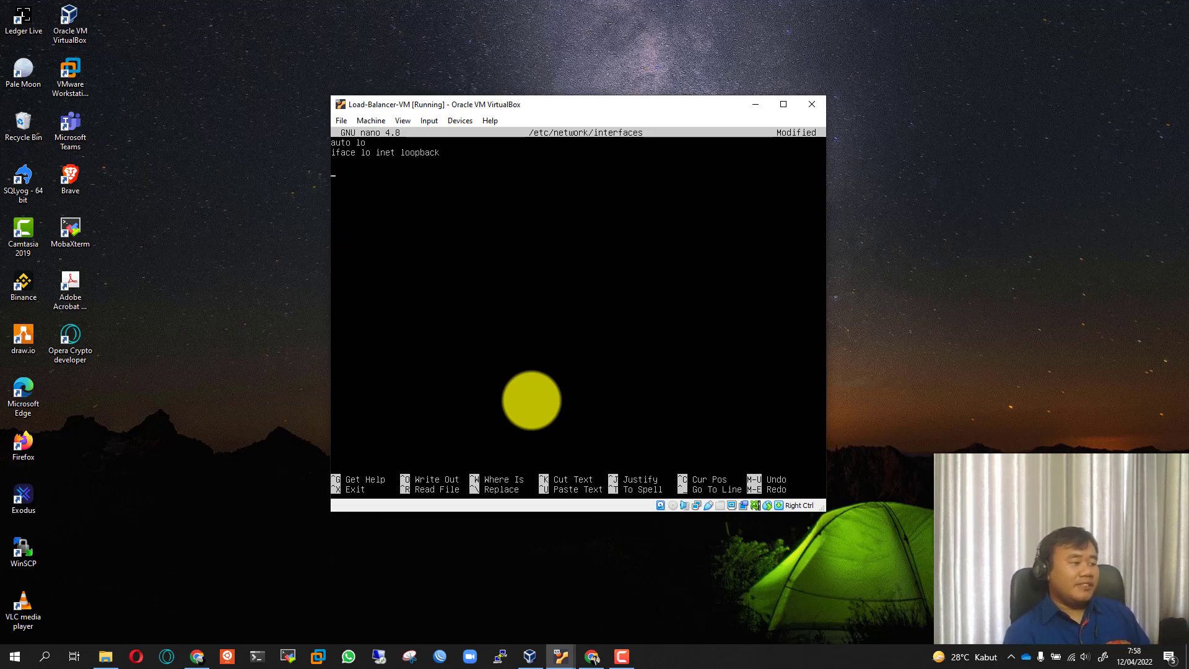
Add the DHCP configuration for the first adapter with the lines "auto enp0s3" and "iface enp0s3 inet dhcp", followed by a blank line
{"action": "type", "text": "auto"}
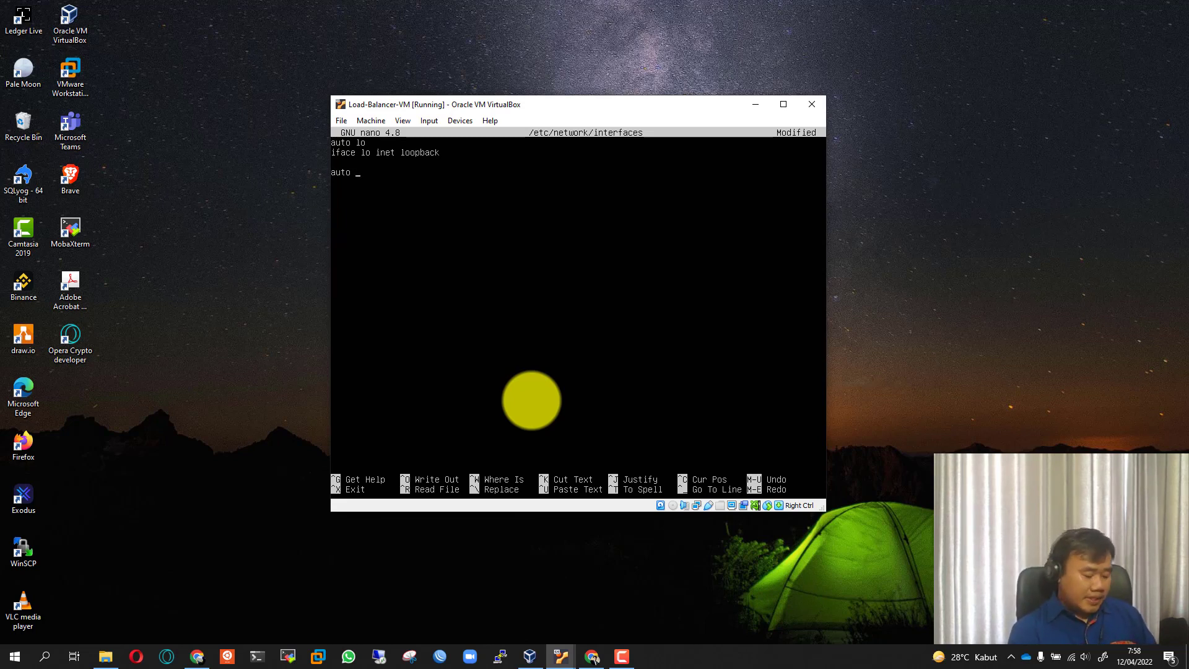
{"action": "type", "text": " enp0s3"}
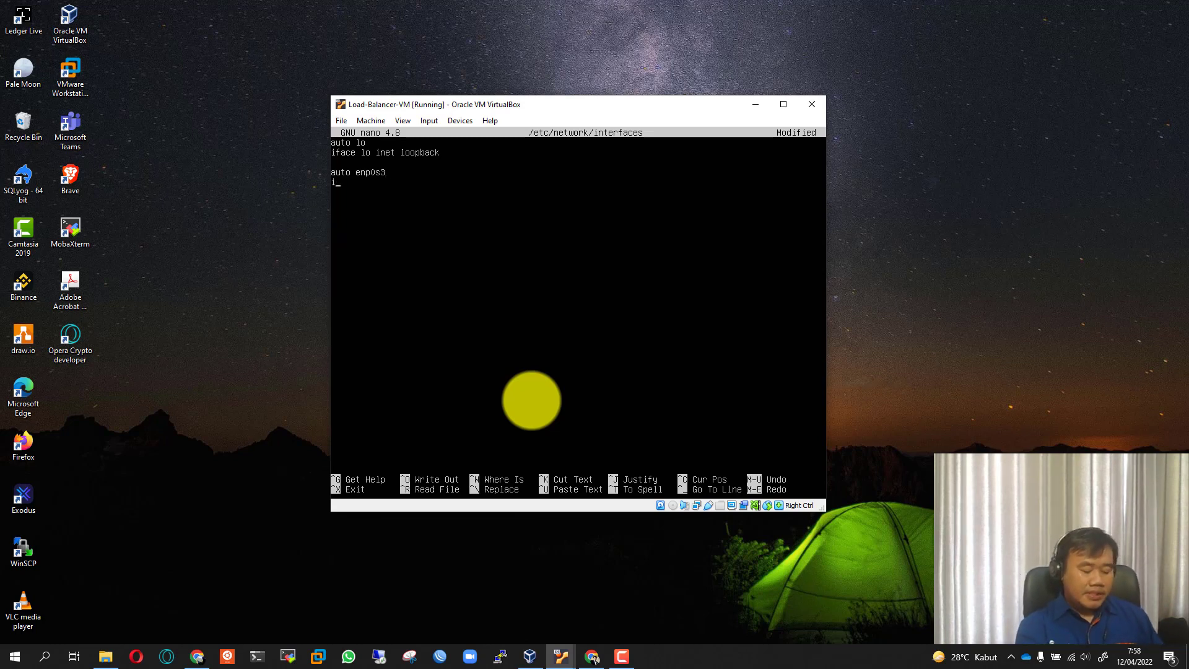
{"action": "type", "text": "face en"}
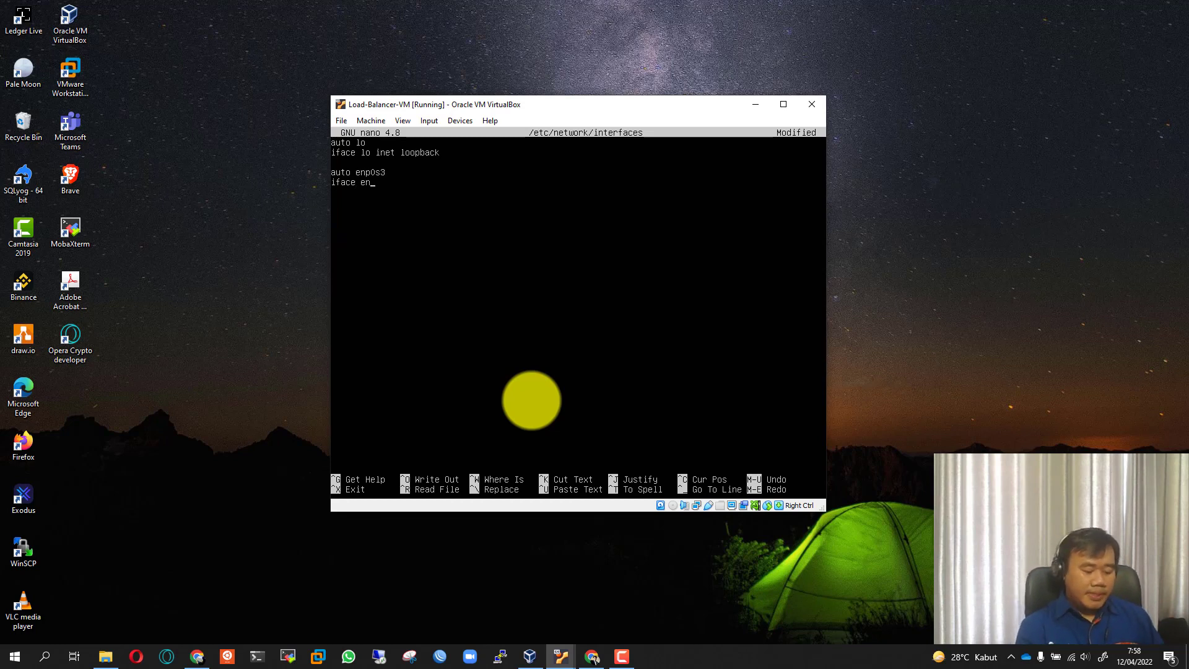
{"action": "type", "text": "p0s3"}
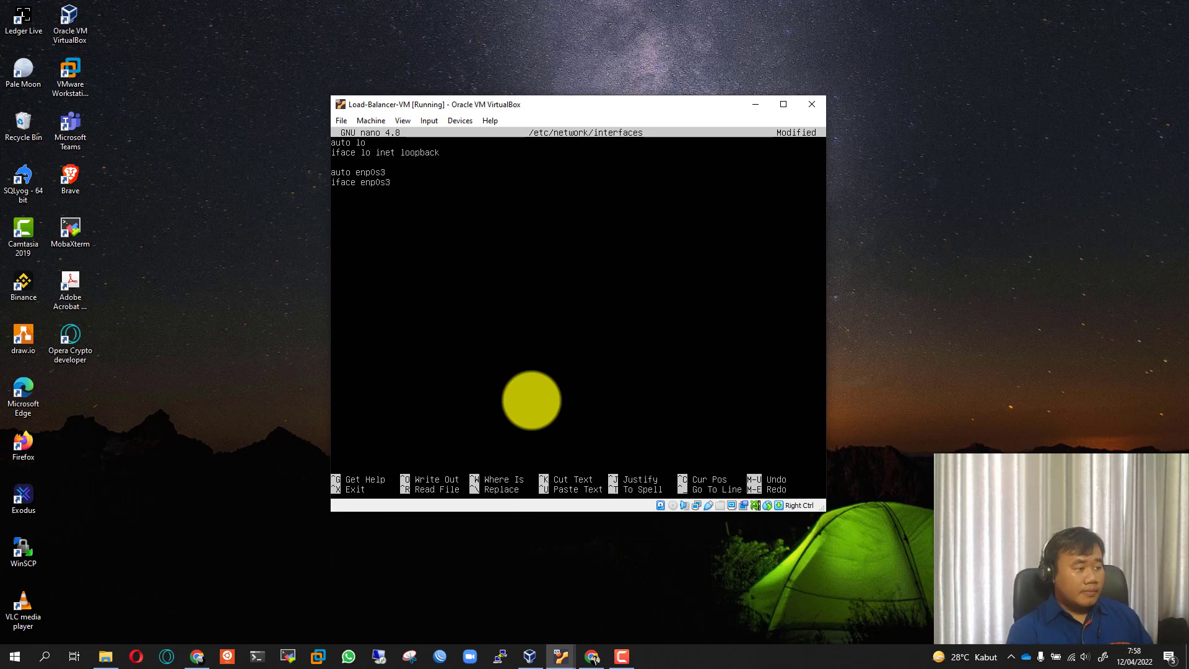
{"action": "type", "text": " inet"}
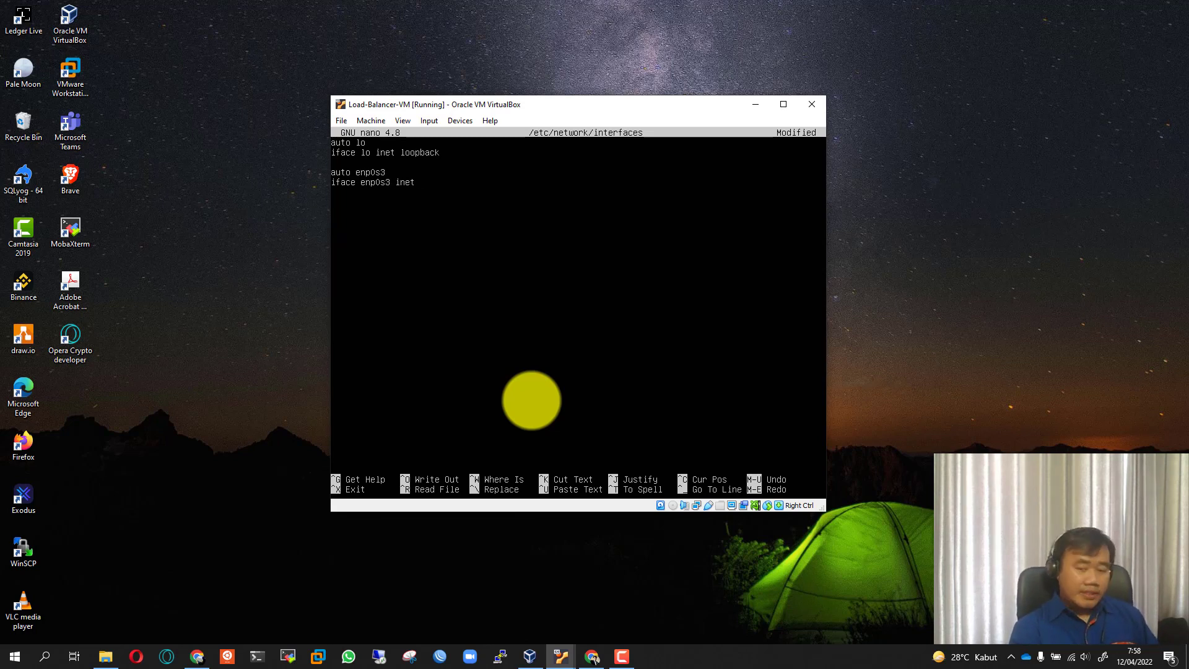
{"action": "type", "text": " dhcp"}
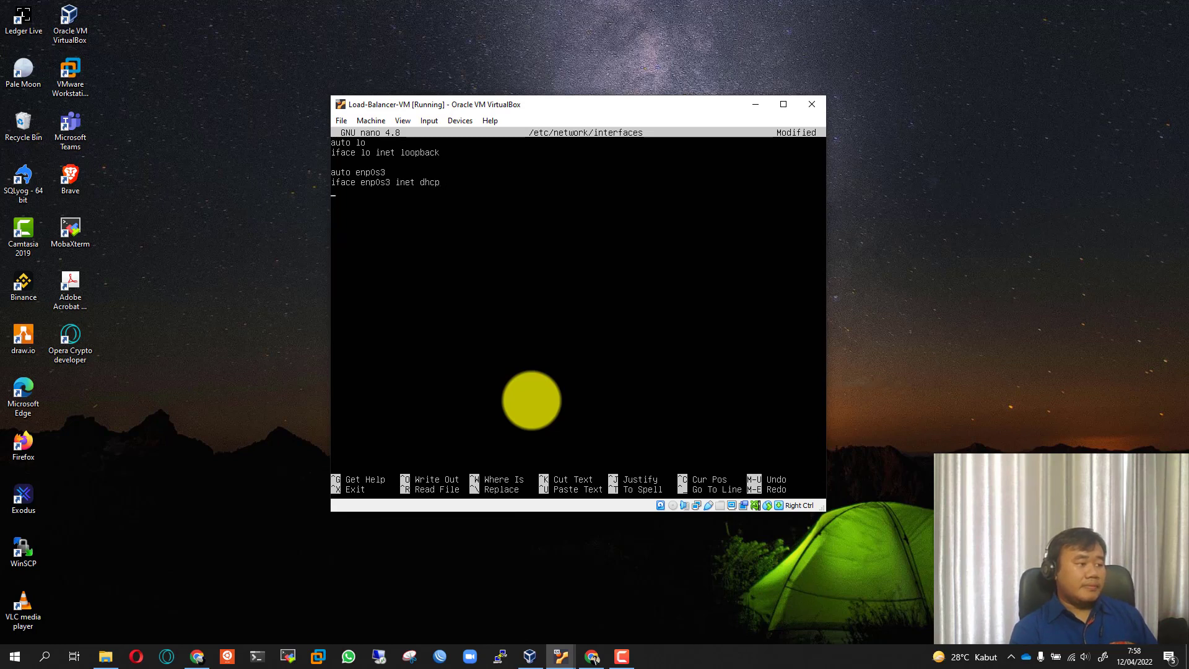
{"action": "key", "text": "Return"}
{"action": "key", "text": "Return"}
Declare the second adapter as static with the lines "auto enp0s8" and "iface enp0s8 inet static"
{"action": "type", "text": "auto enp"}
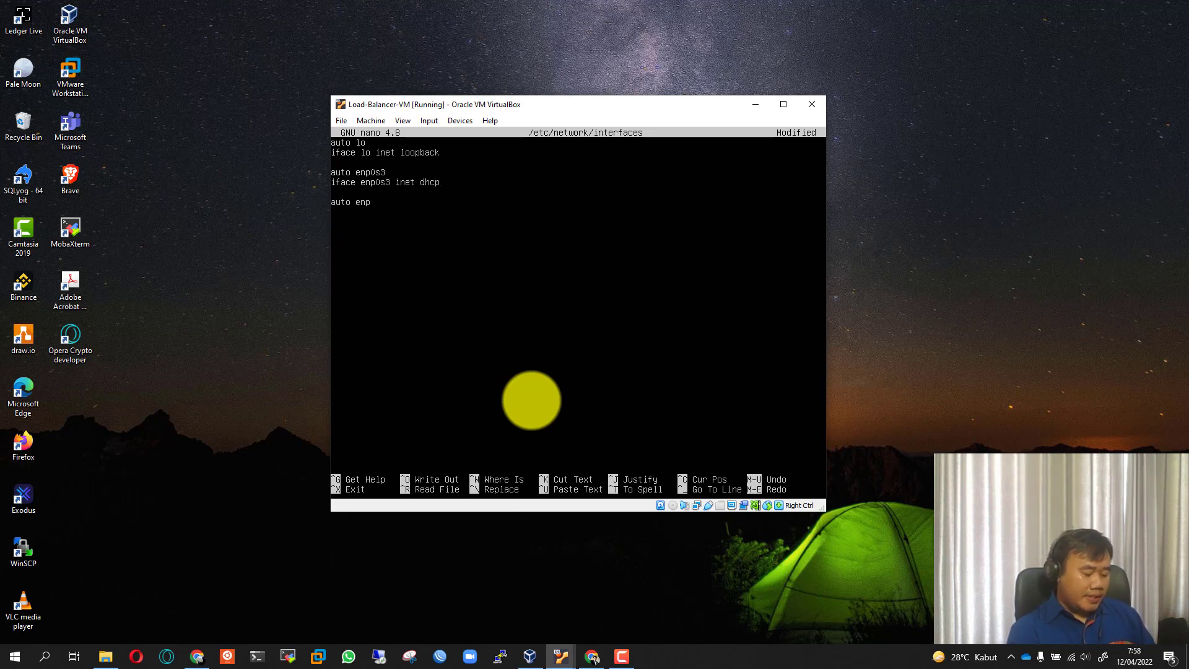
{"action": "type", "text": "0s8 "}
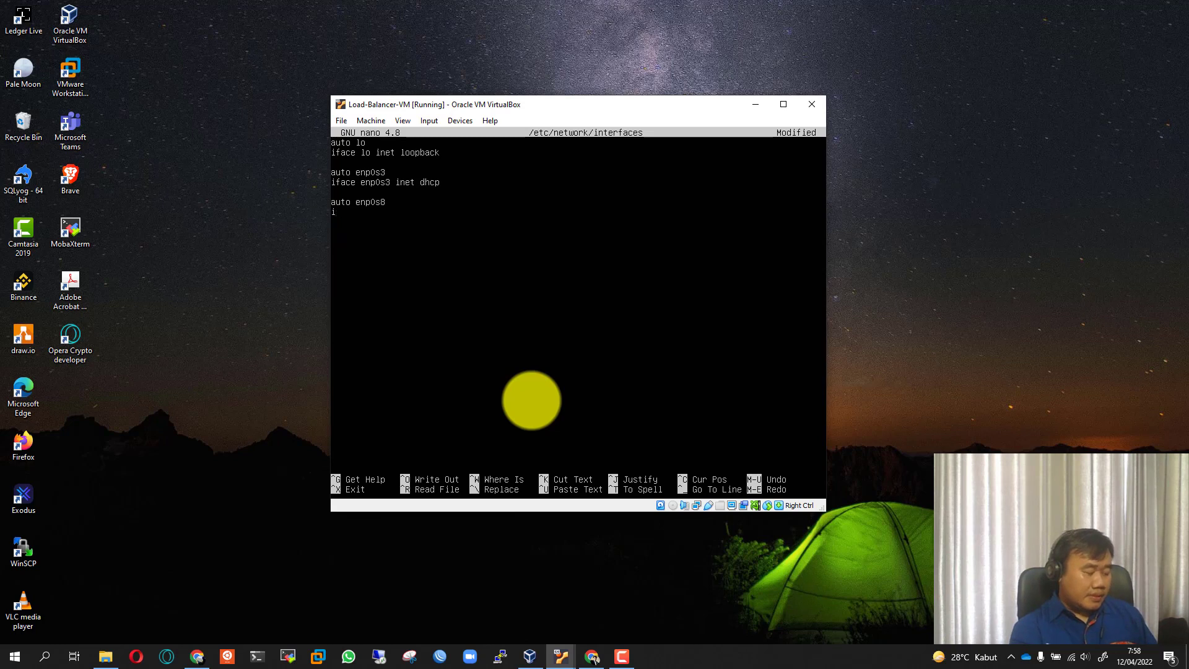
{"action": "type", "text": "iface"}
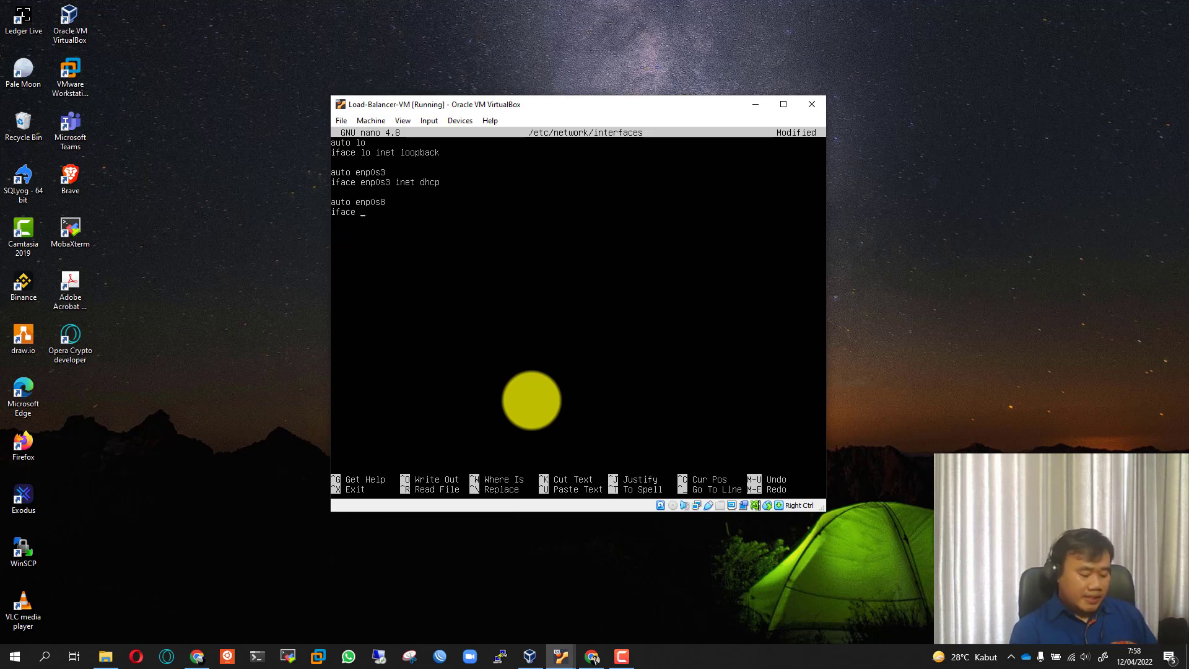
{"action": "type", "text": " enp0s"}
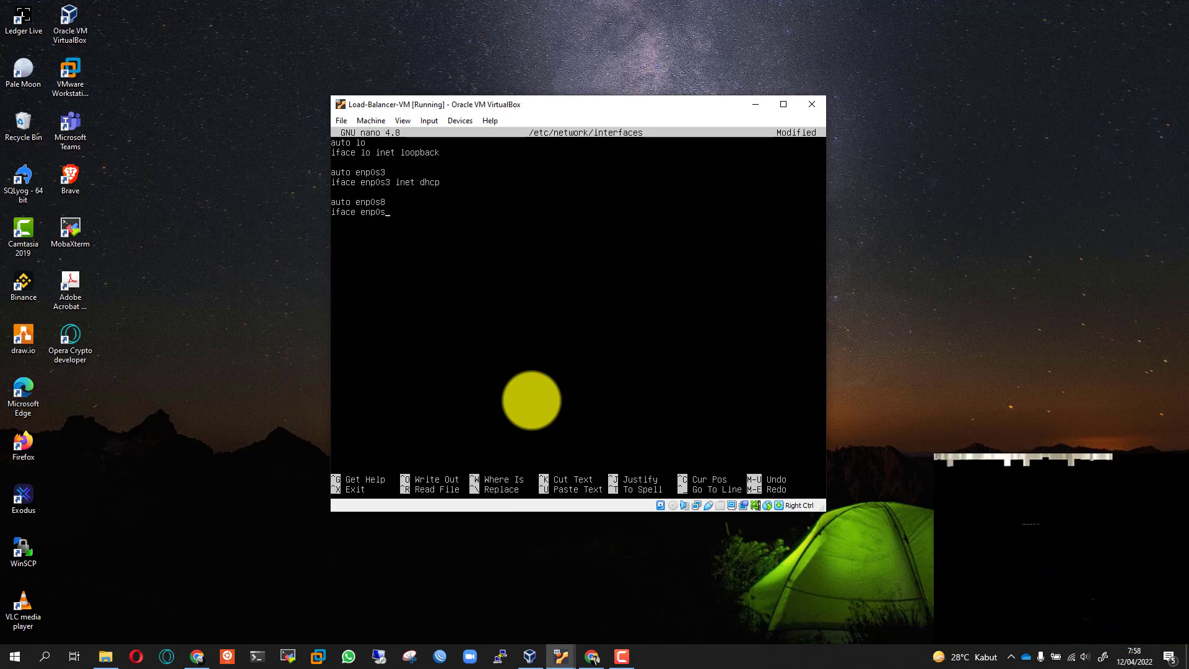
{"action": "type", "text": "8"}
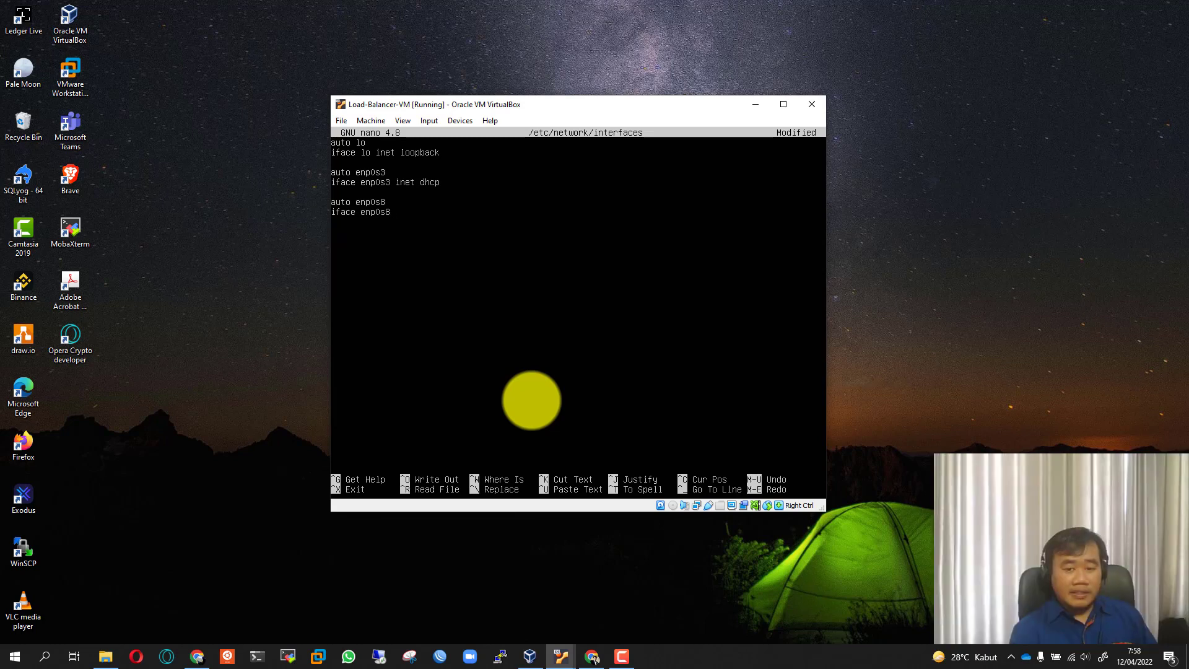
{"action": "type", "text": " inet "}
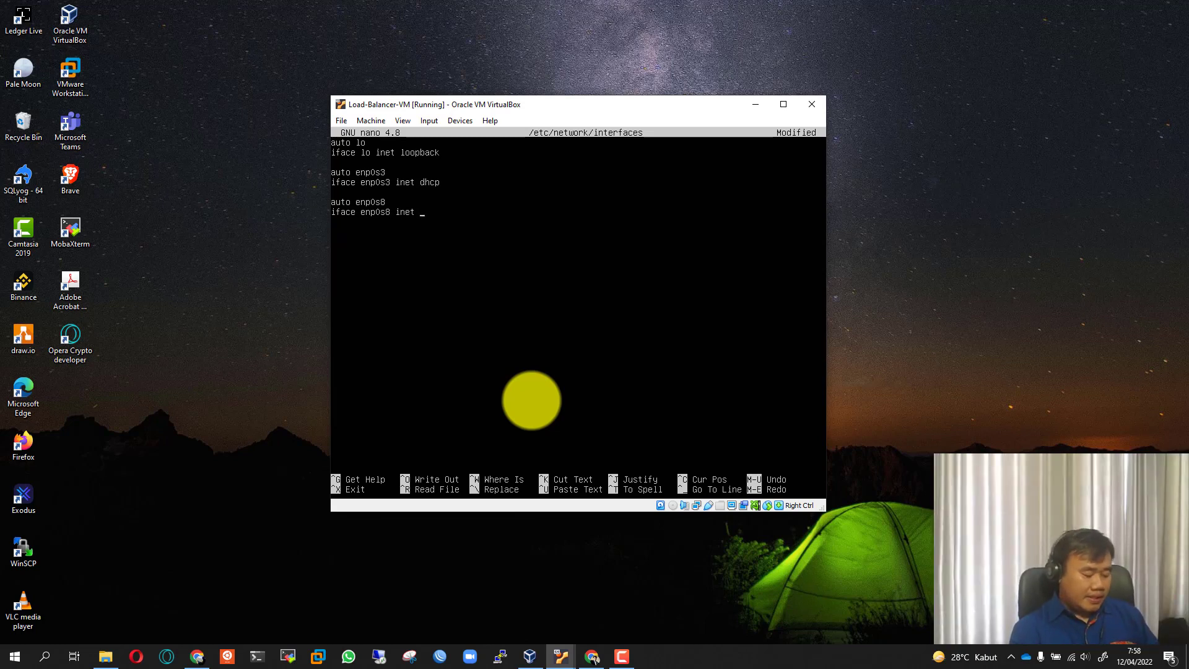
{"action": "type", "text": "stati"}
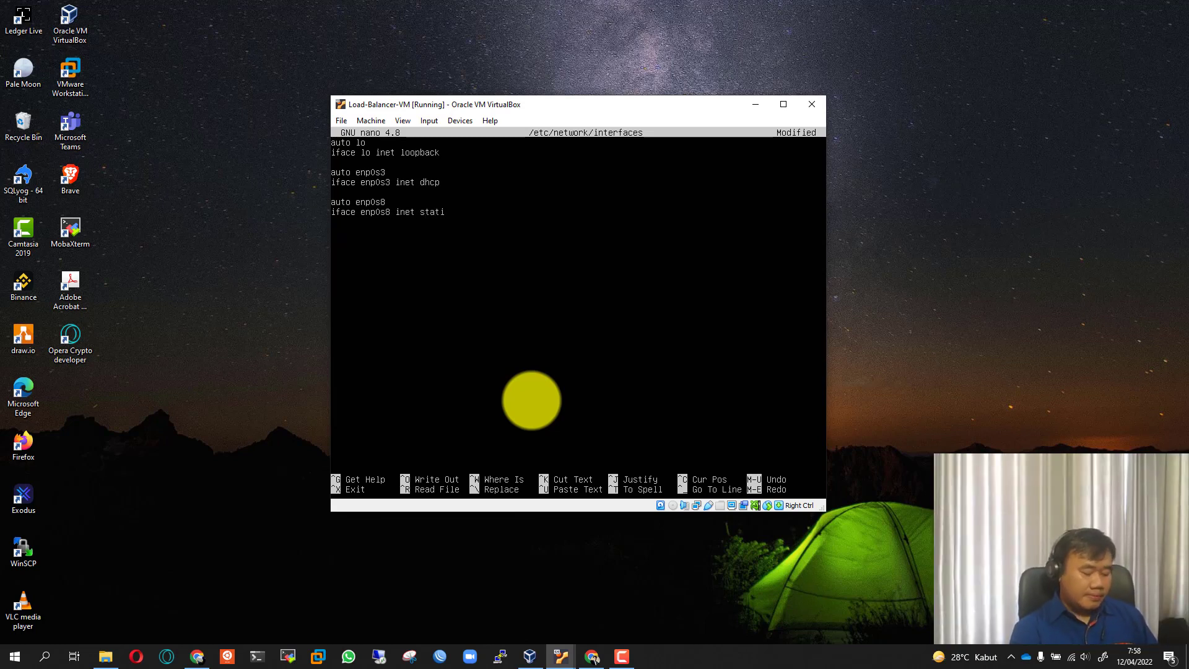
{"action": "type", "text": "c"}
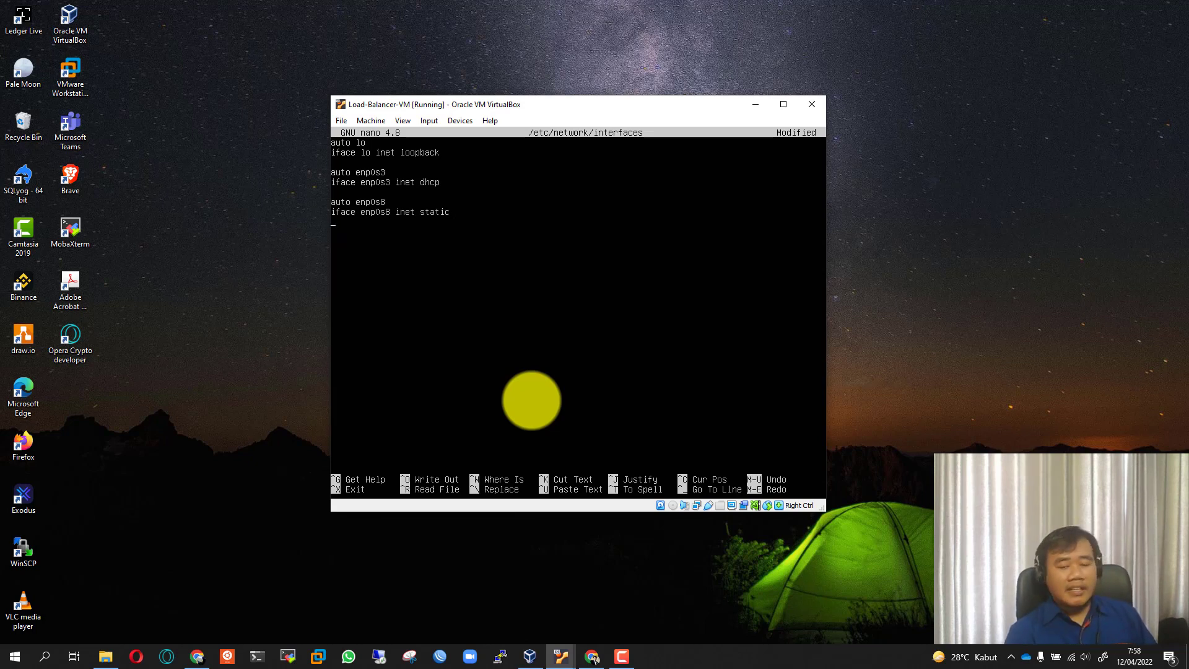
Add the indented line "address 192.168.56.11/24" beneath the static enp0s8 declaration
{"action": "key", "text": "Return"}
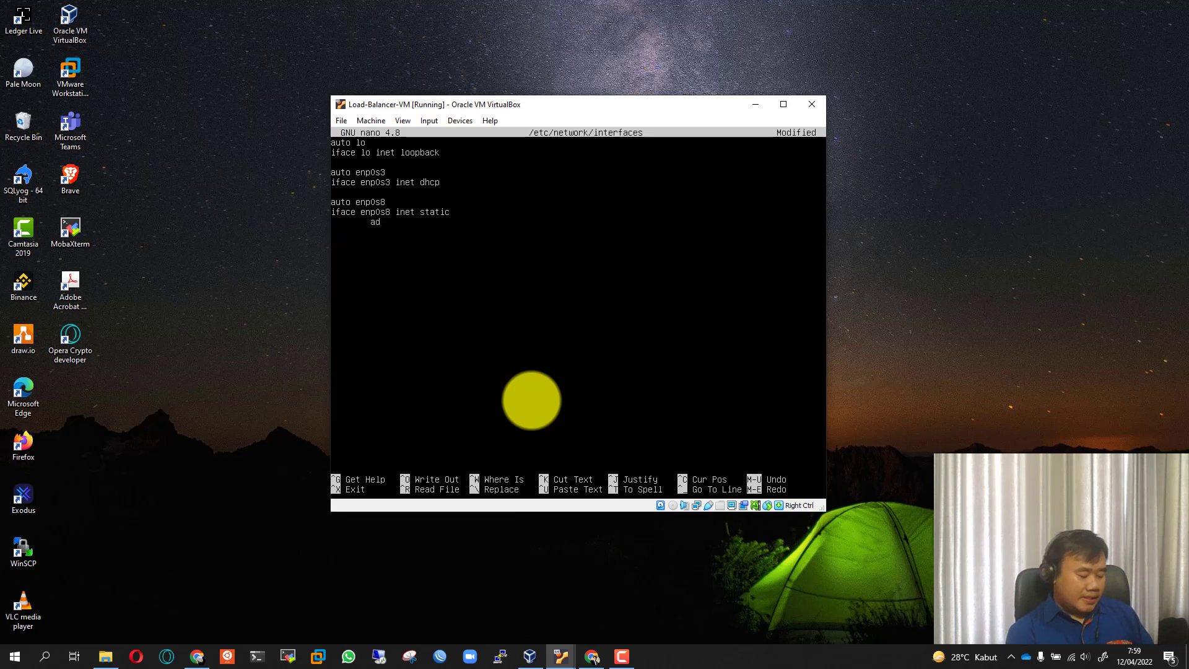
{"action": "type", "text": "ess"}
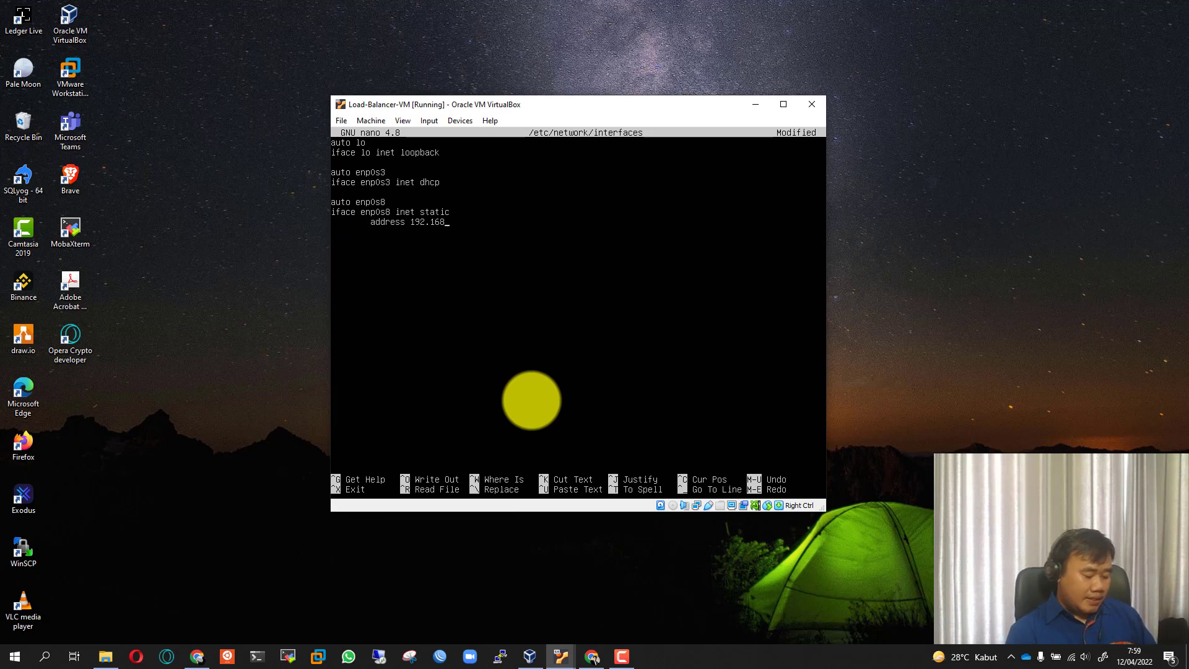
{"action": "type", "text": "192.168.56."}
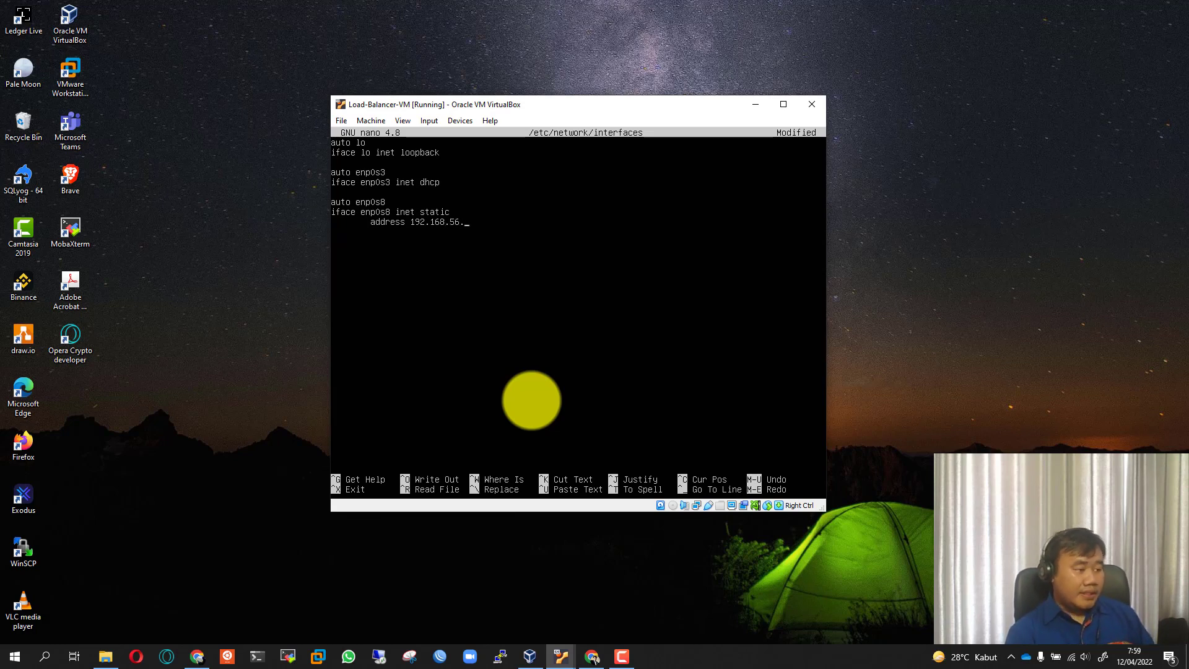
{"action": "type", "text": "11"}
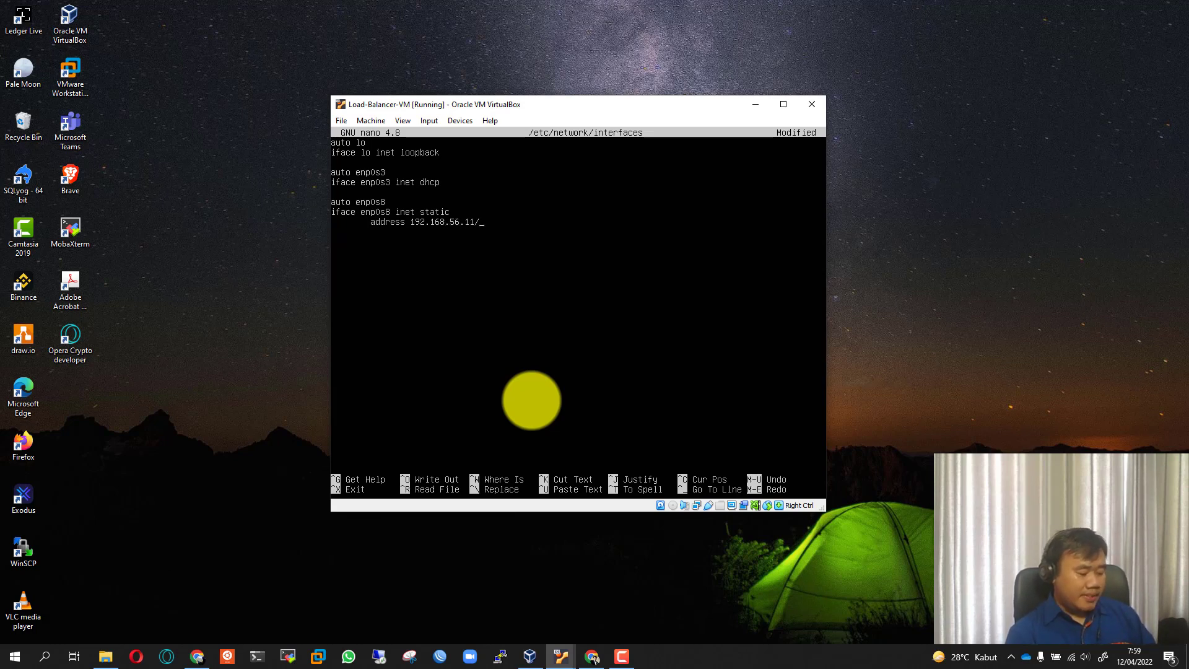
{"action": "type", "text": "/24"}
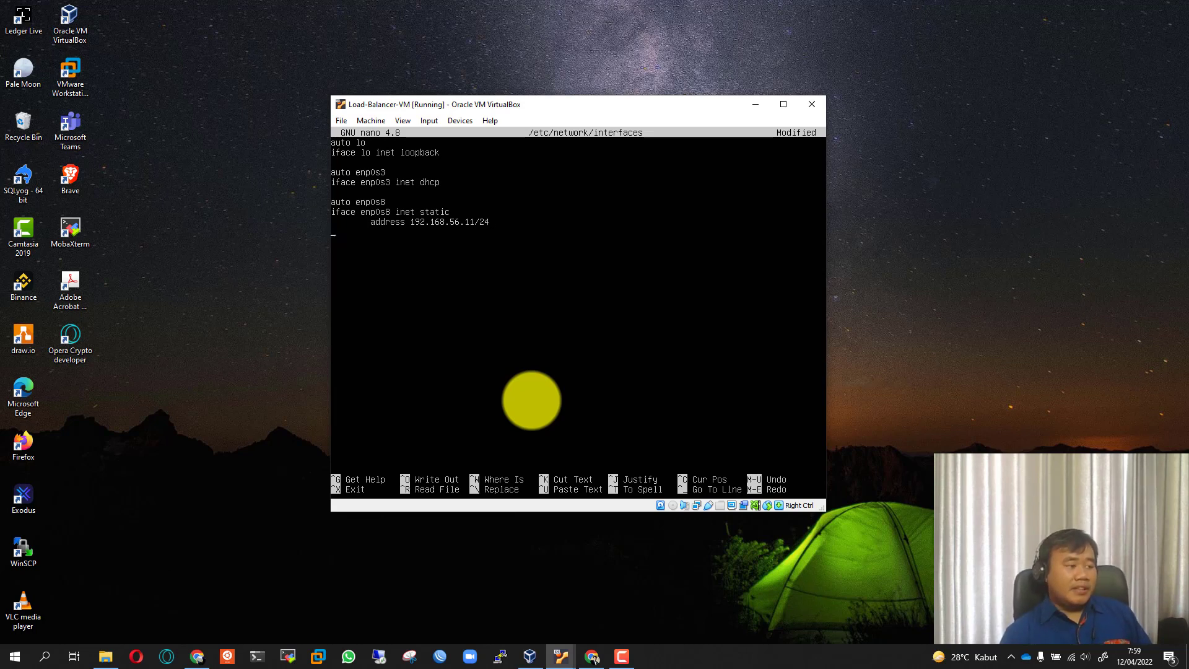
{"action": "key", "text": "Return"}
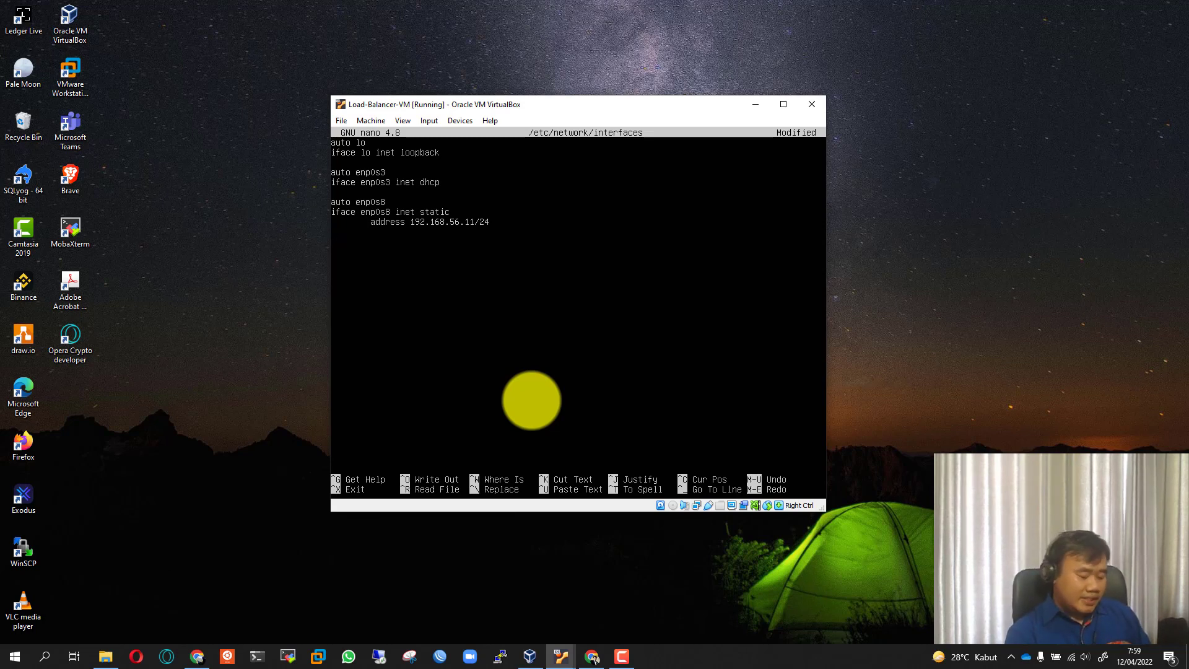
Save the changes to /etc/network/interfaces under the same name and exit nano
{"action": "key", "text": "ctrl+x"}
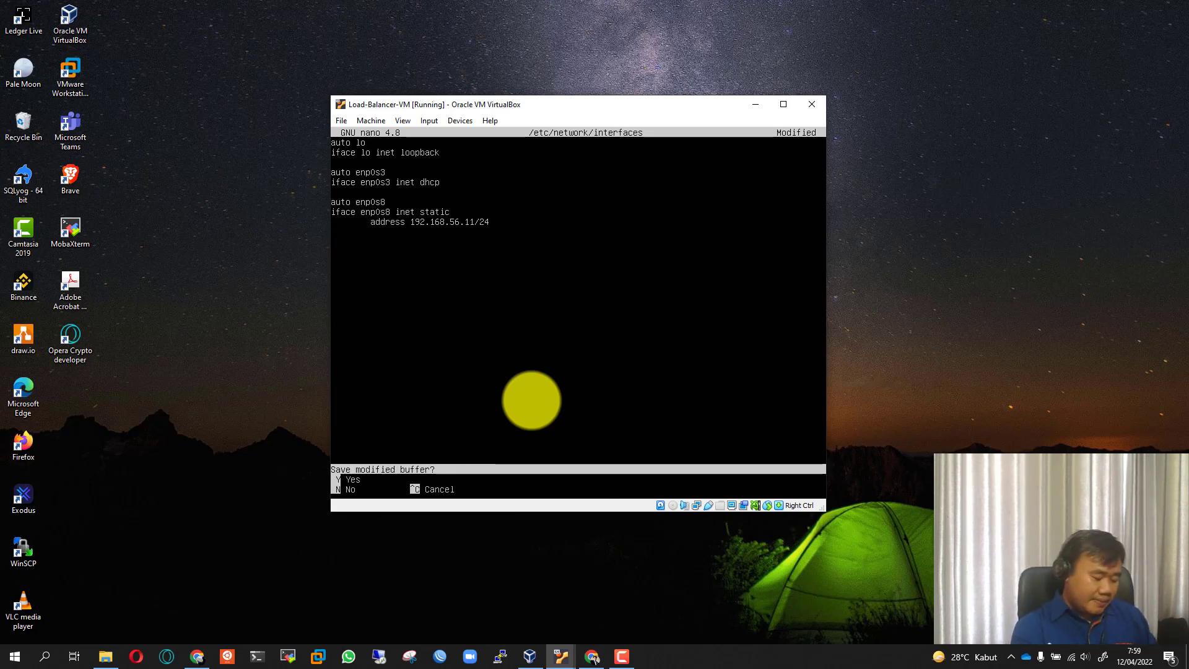
{"action": "key", "text": "y"}
{"action": "key", "text": "Return"}
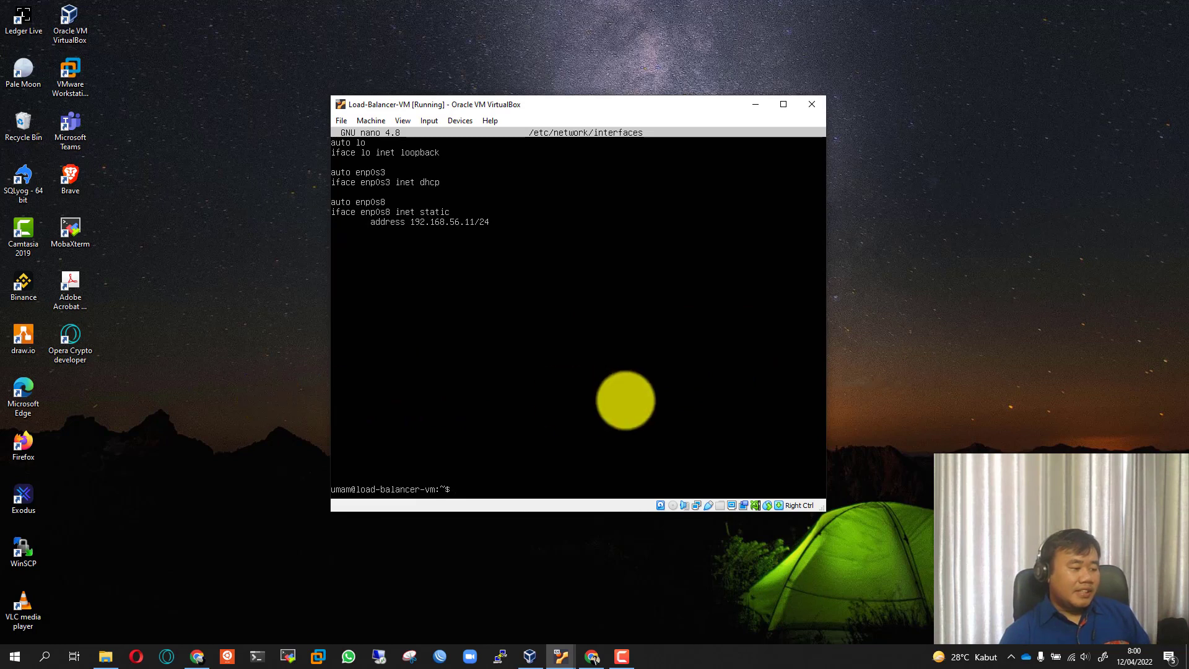
Restart the networking service on Load-Balancer-VM with "sudo service networking restart"
{"action": "type", "text": "sudoi"}
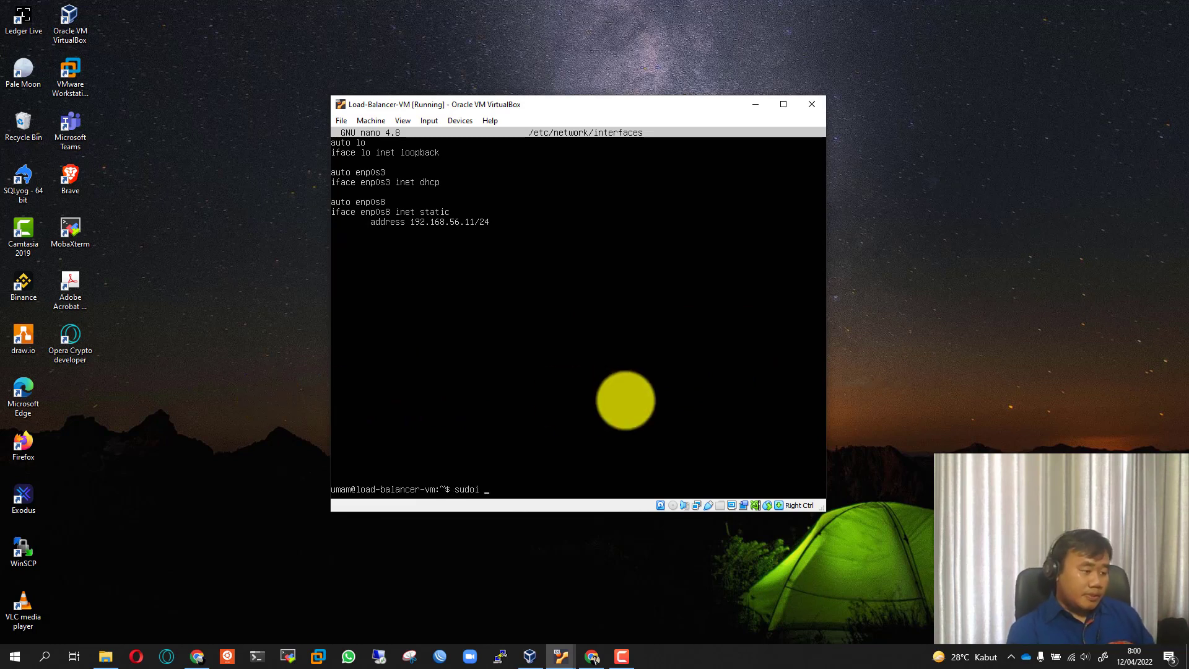
{"action": "key", "text": "BackSpace"}
{"action": "key", "text": "BackSpace"}
{"action": "type", "text": " ser"}
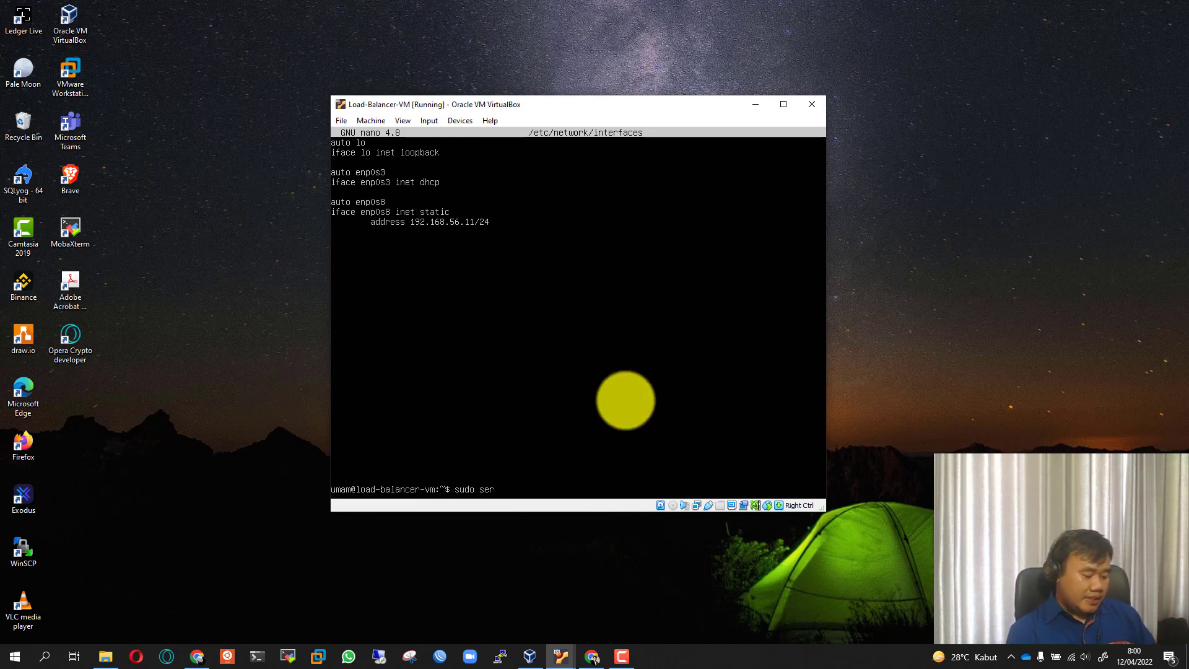
{"action": "type", "text": "vice network"}
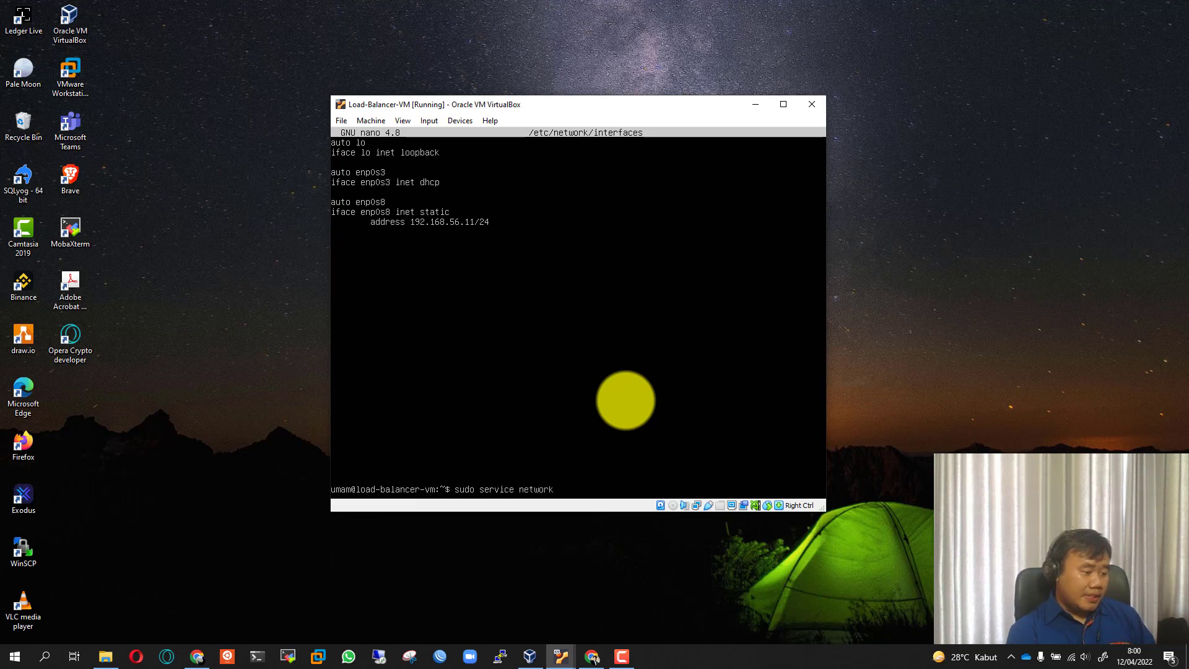
{"action": "type", "text": "ing r"}
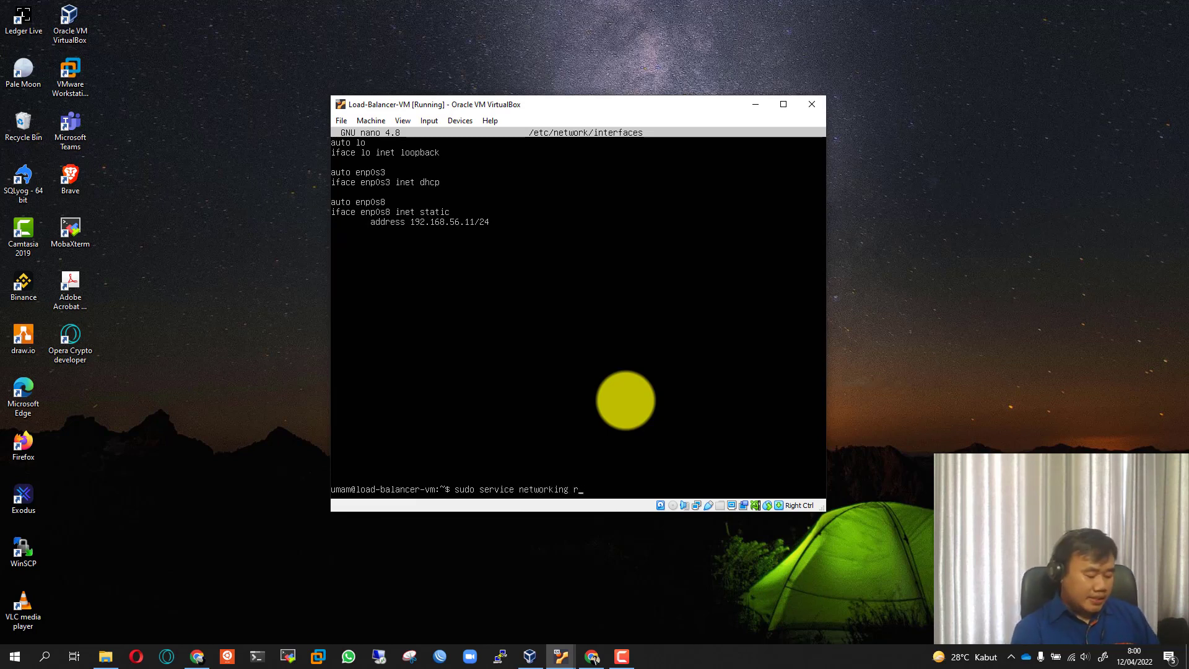
{"action": "type", "text": "estart"}
{"action": "key", "text": "Return"}
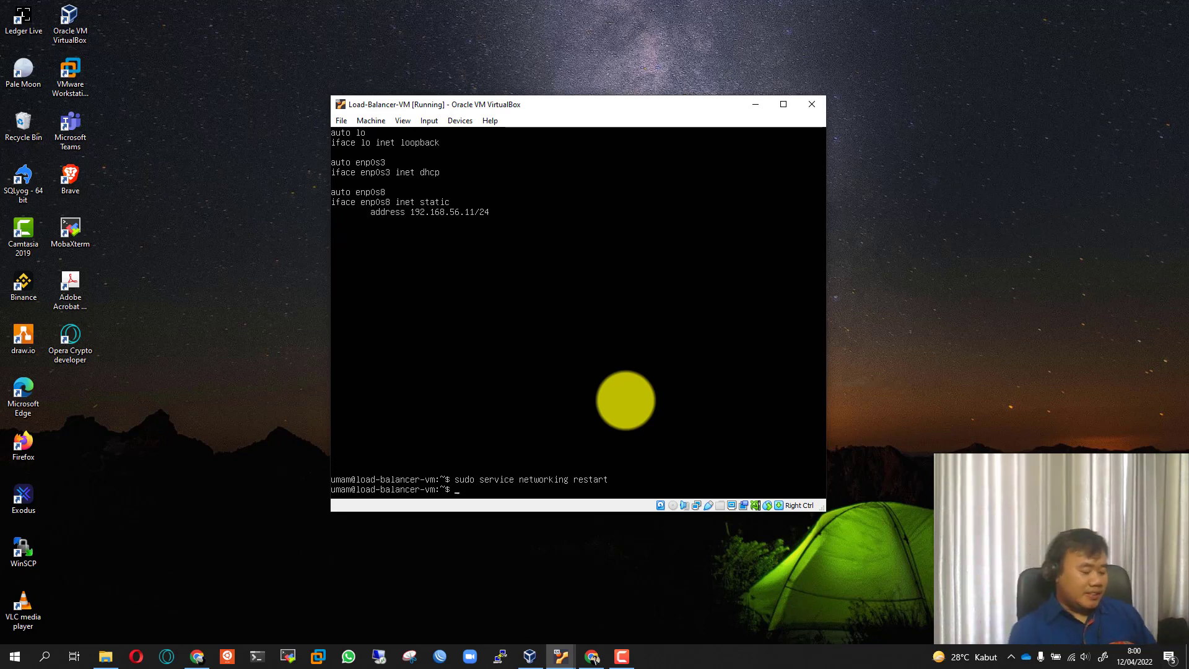
List the network interfaces and addresses of Load-Balancer-VM with "sudo ip addr show" to check the static address
{"action": "type", "text": "sudo"}
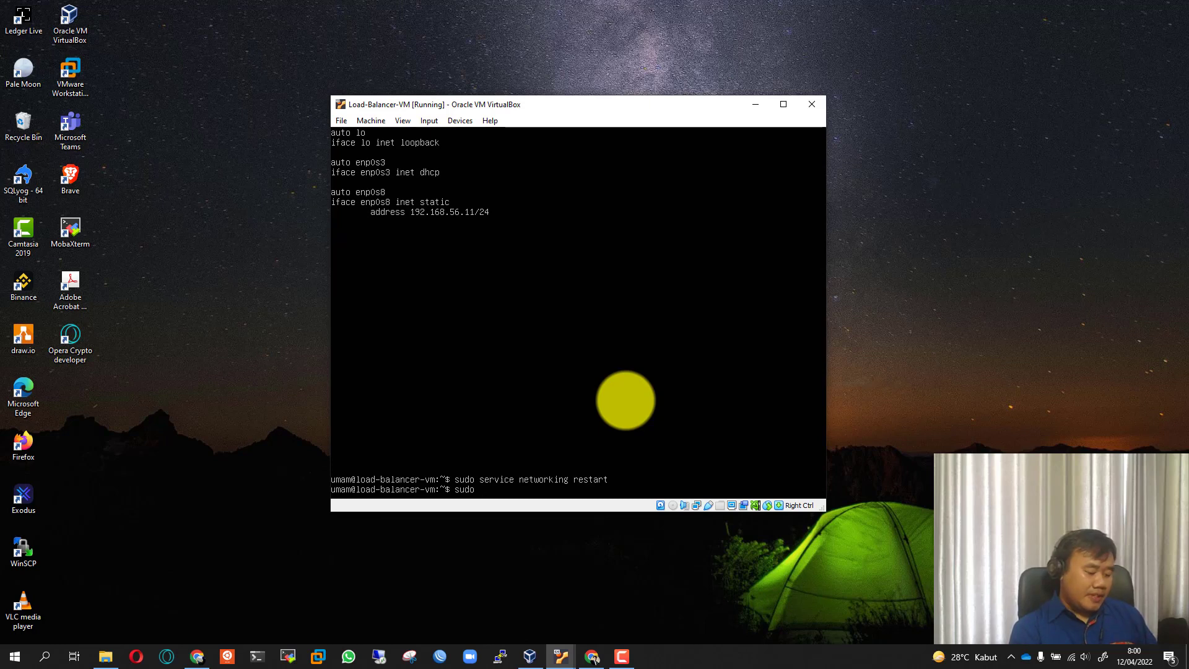
{"action": "type", "text": " ip addr"}
{"action": "type", "text": "sh"}
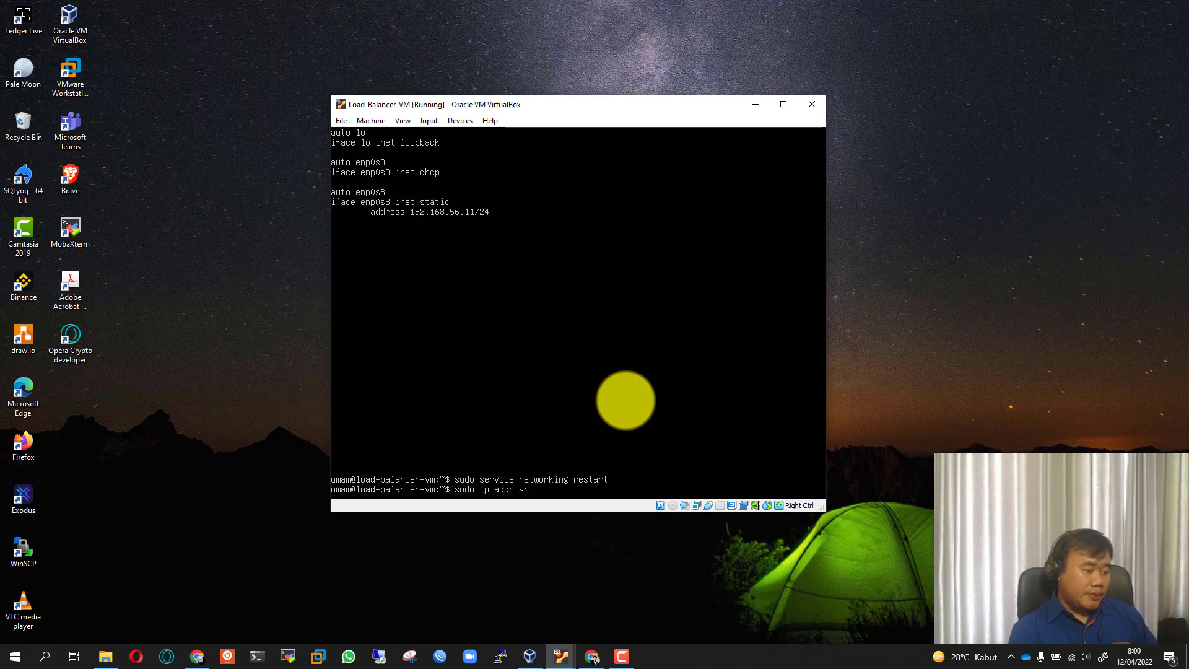
{"action": "type", "text": "ow"}
{"action": "key", "text": "Return"}
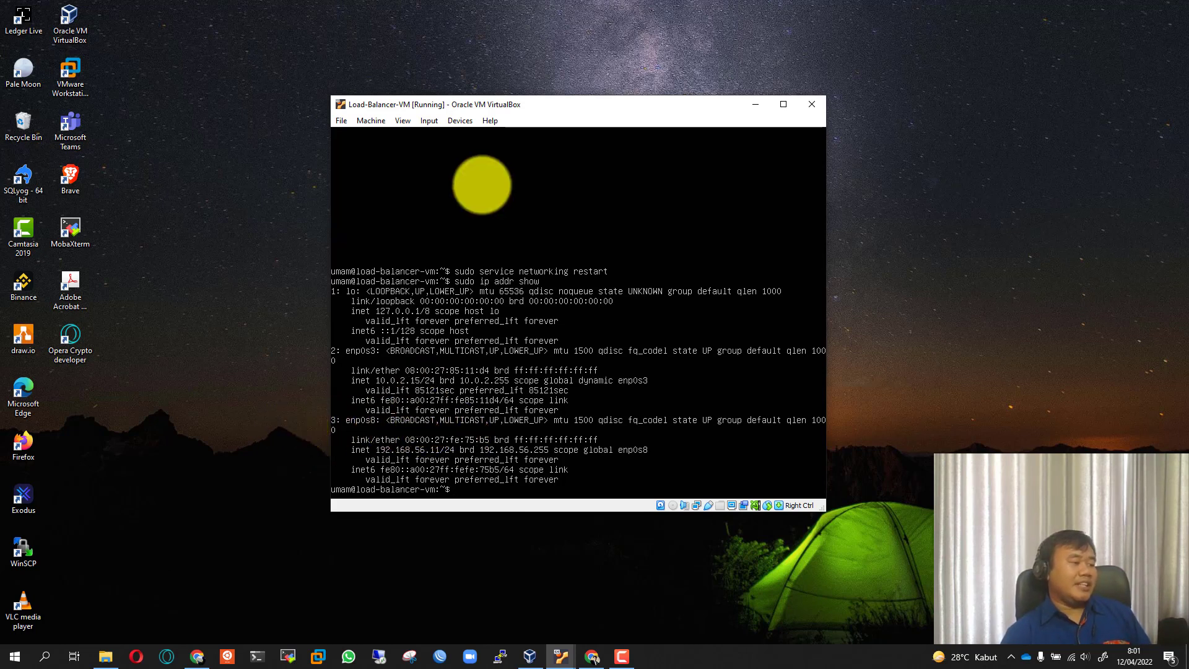
Bring up the Web-Server-1-VM window, minimise the Load-Balancer-VM window, and slightly enlarge and reposition the Web-Server-1-VM window
{"action": "left_click_drag", "start_coordinate": [591, 108], "coordinate": [414, 42]}
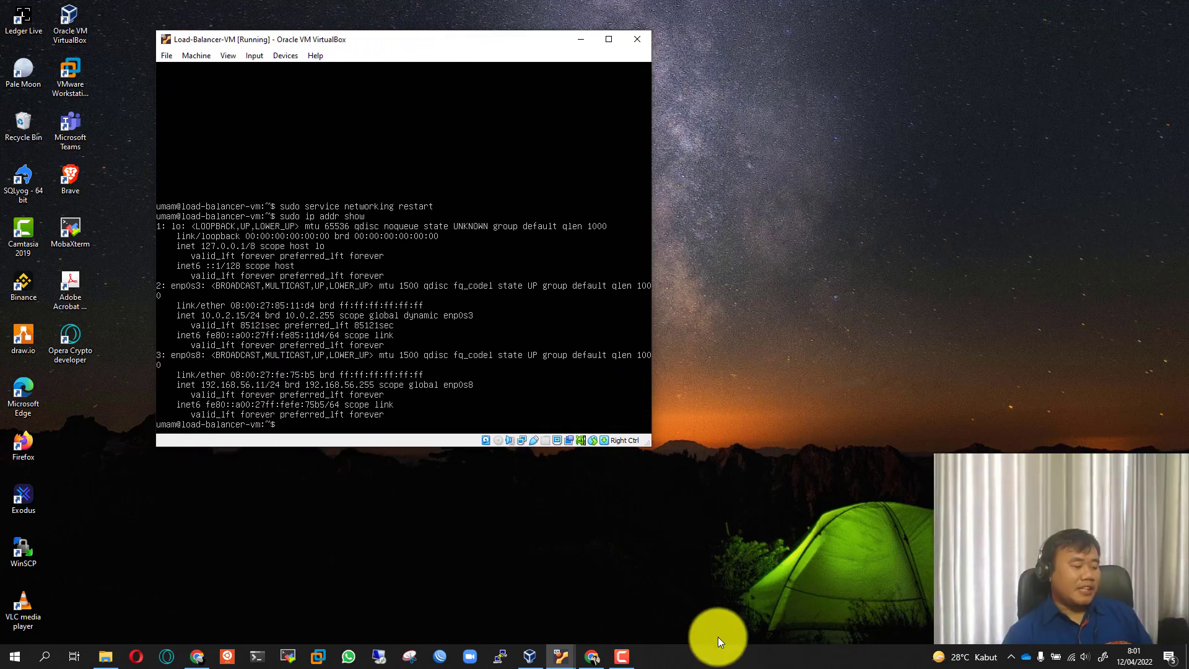
{"action": "left_click", "coordinate": [561, 657]}
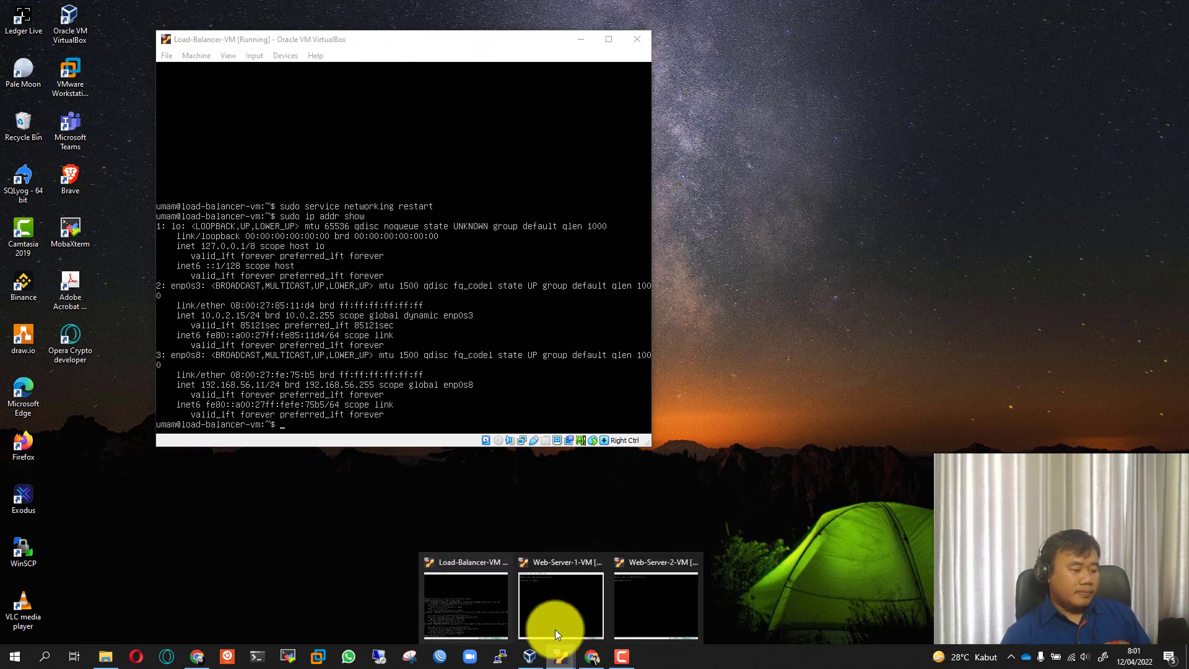
{"action": "left_click", "coordinate": [549, 599]}
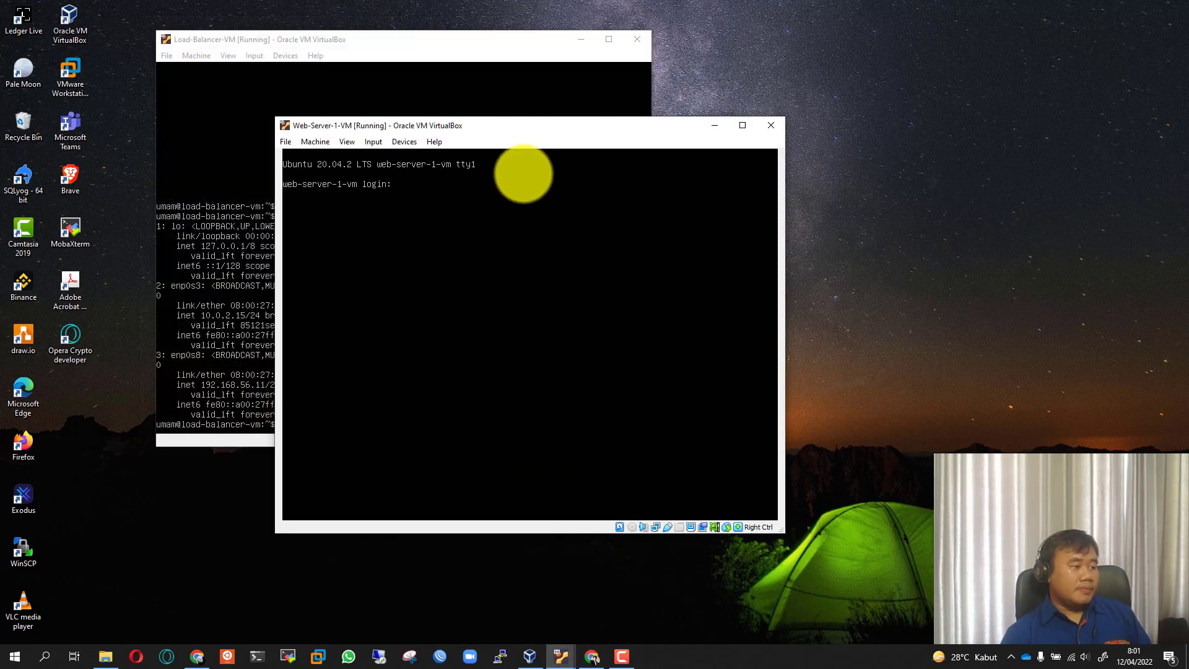
{"action": "left_click", "coordinate": [567, 39]}
{"action": "left_click", "coordinate": [581, 39]}
{"action": "left_click_drag", "start_coordinate": [643, 125], "coordinate": [604, 88]}
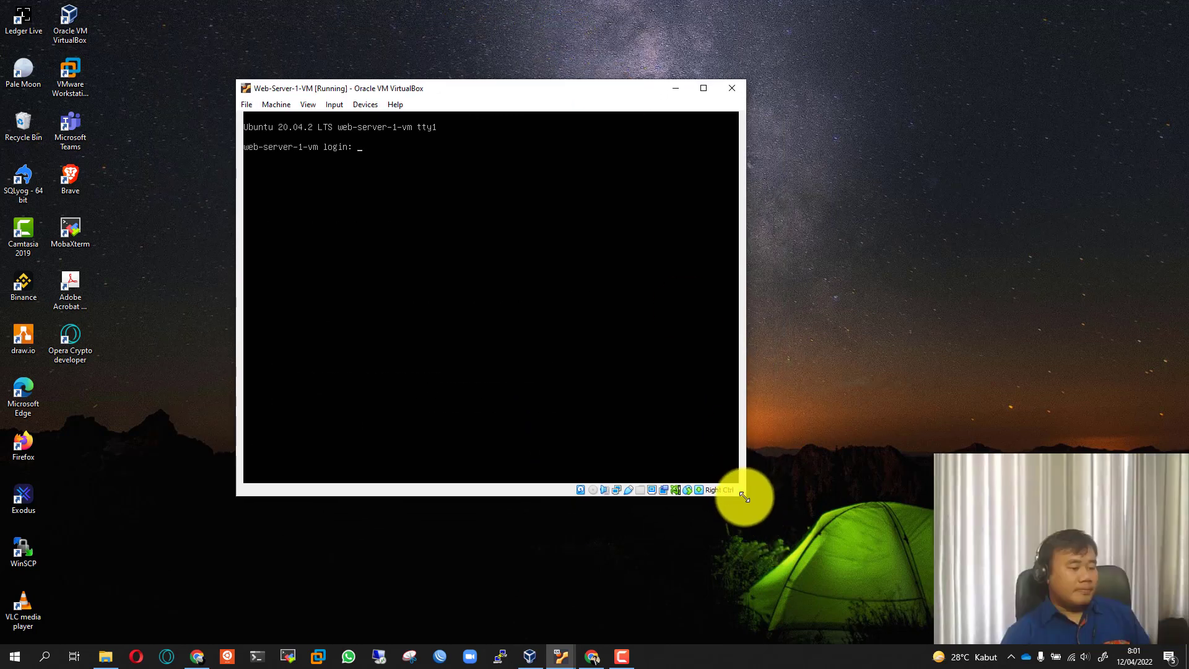
{"action": "left_click_drag", "start_coordinate": [746, 492], "coordinate": [764, 509]}
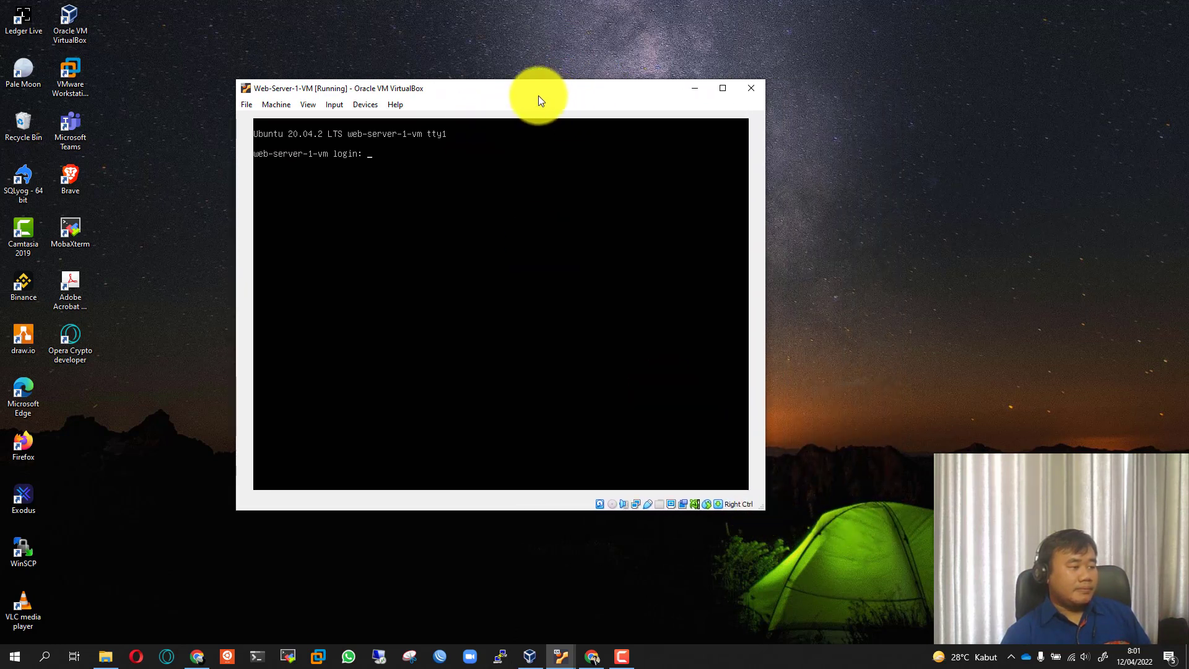
{"action": "left_click_drag", "start_coordinate": [536, 87], "coordinate": [564, 91]}
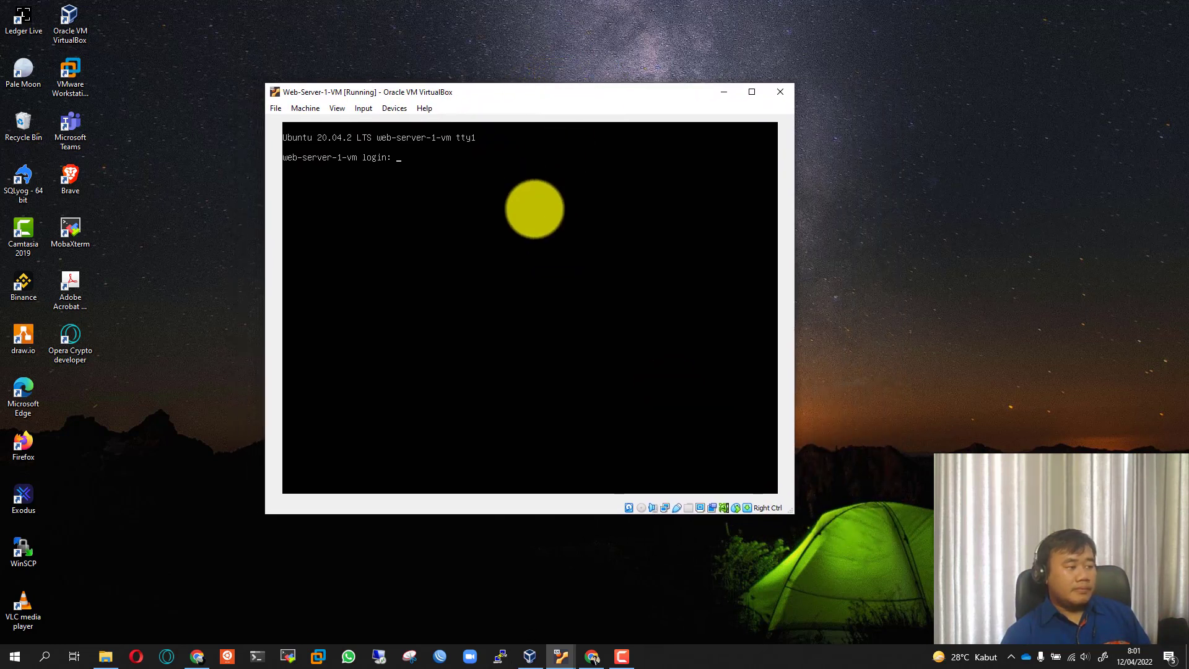
Log in to Web-Server-1-VM with the account username and password
{"action": "left_click", "coordinate": [754, 174]}
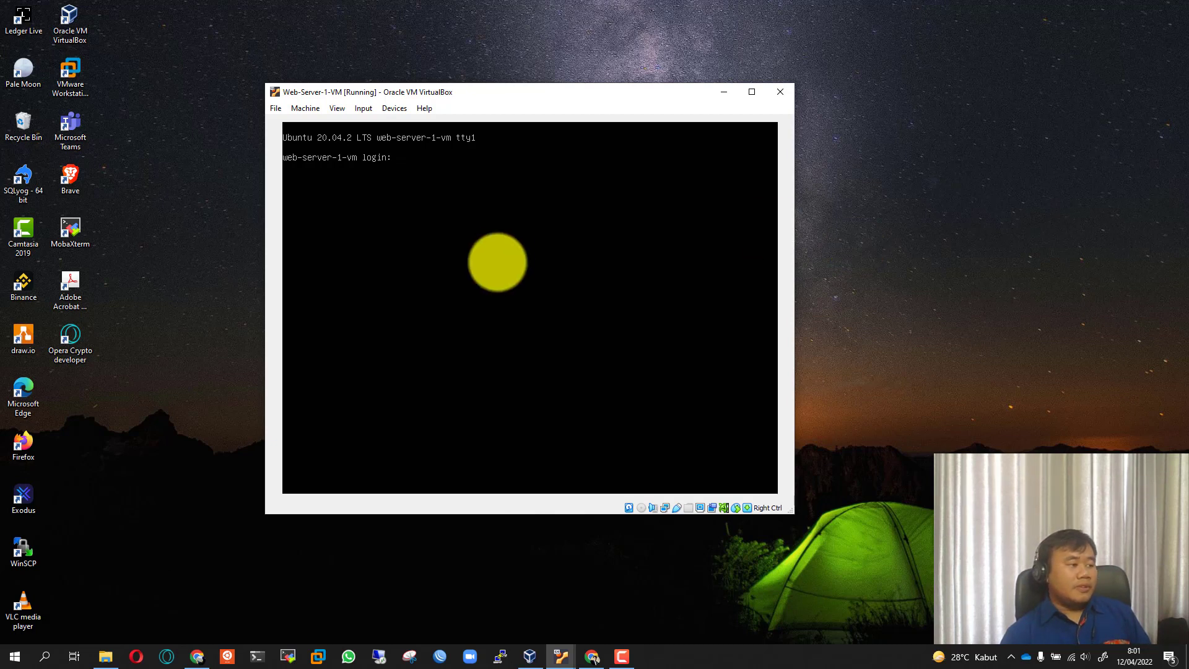
{"action": "type", "text": "mam"}
{"action": "key", "text": "Return"}
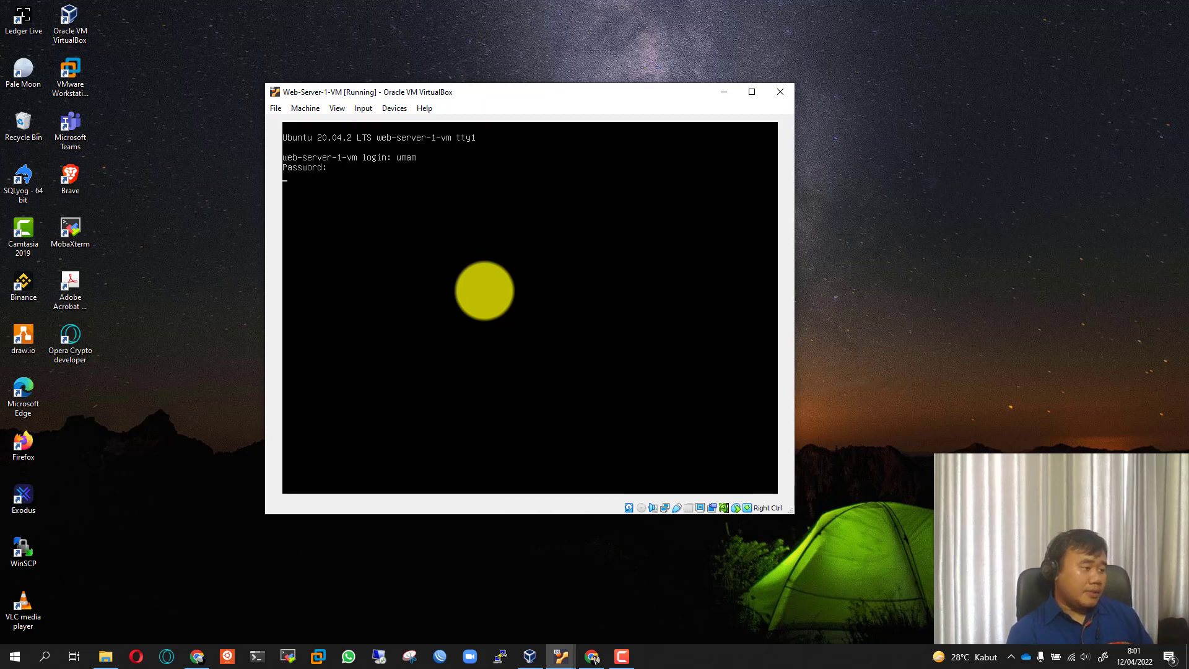
{"action": "key", "text": "Return"}
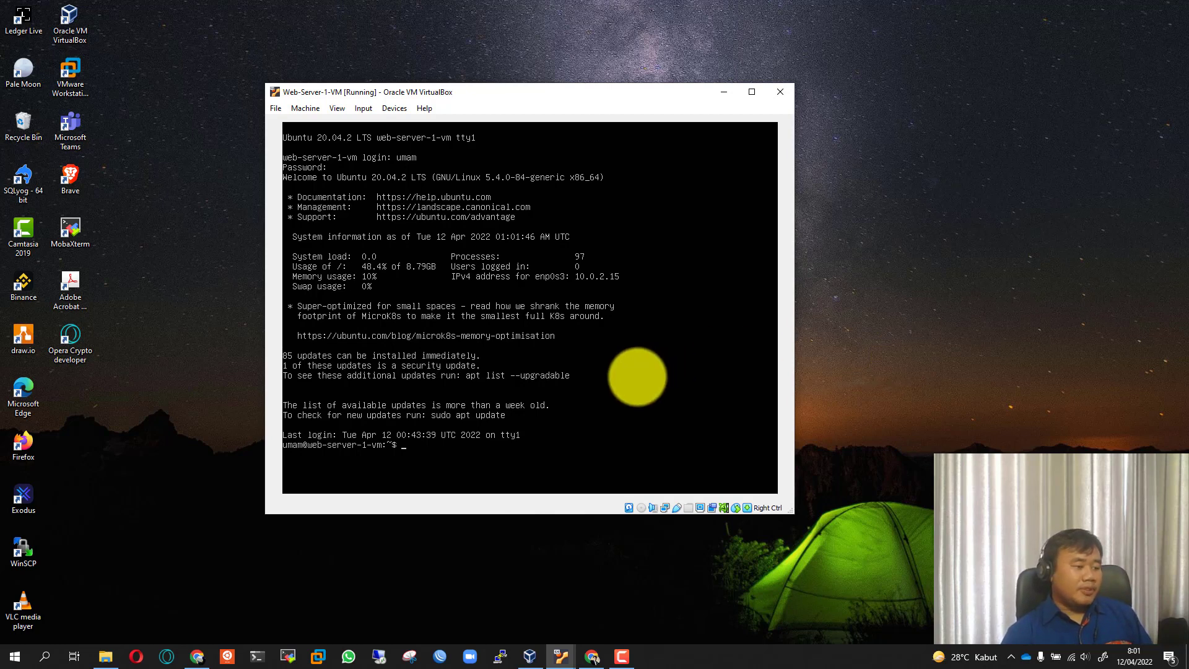
Refresh the package lists on Web-Server-1-VM with "sudo apt update -y"
{"action": "type", "text": "sudo "}
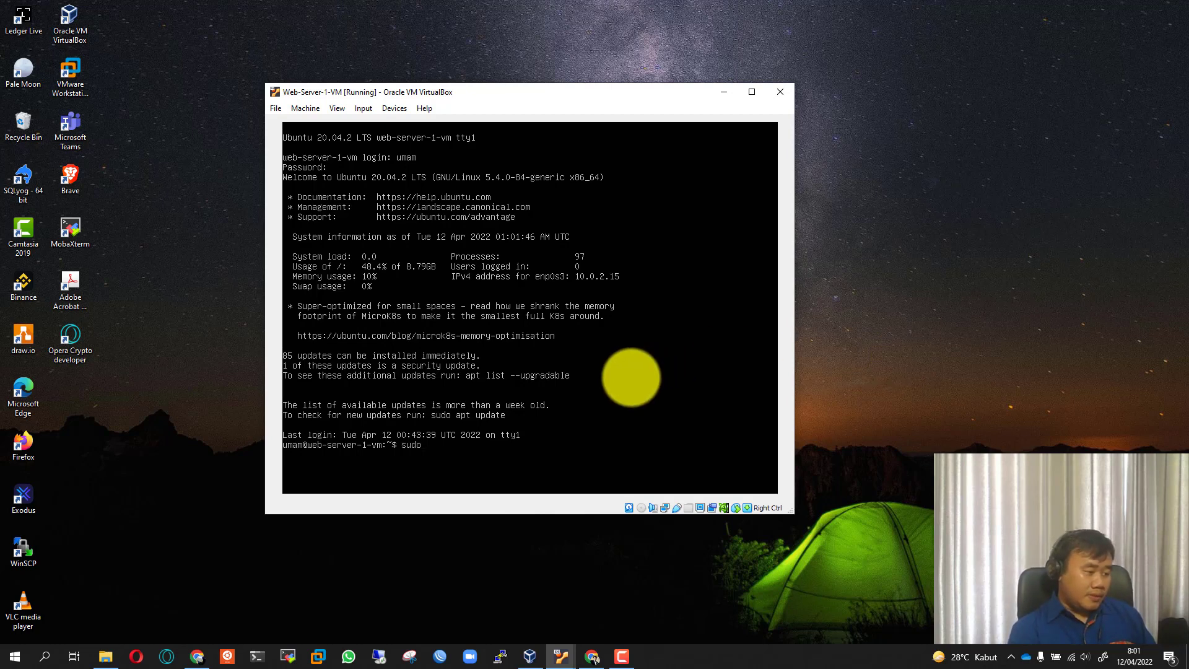
{"action": "type", "text": "apt"}
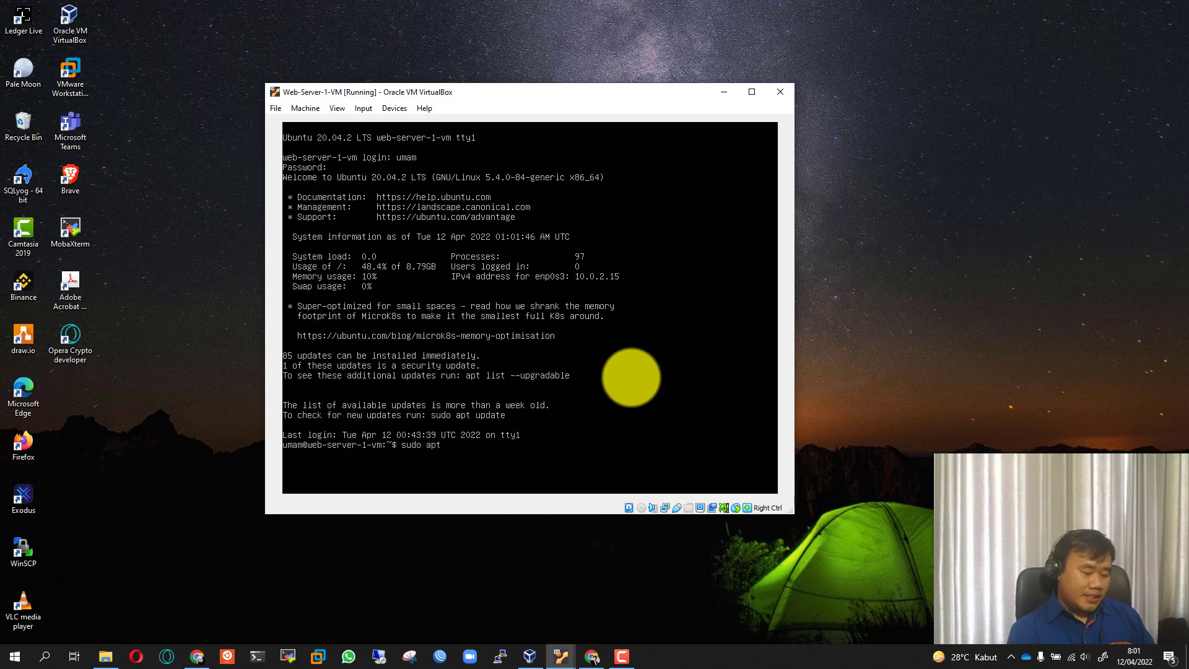
{"action": "type", "text": " update"}
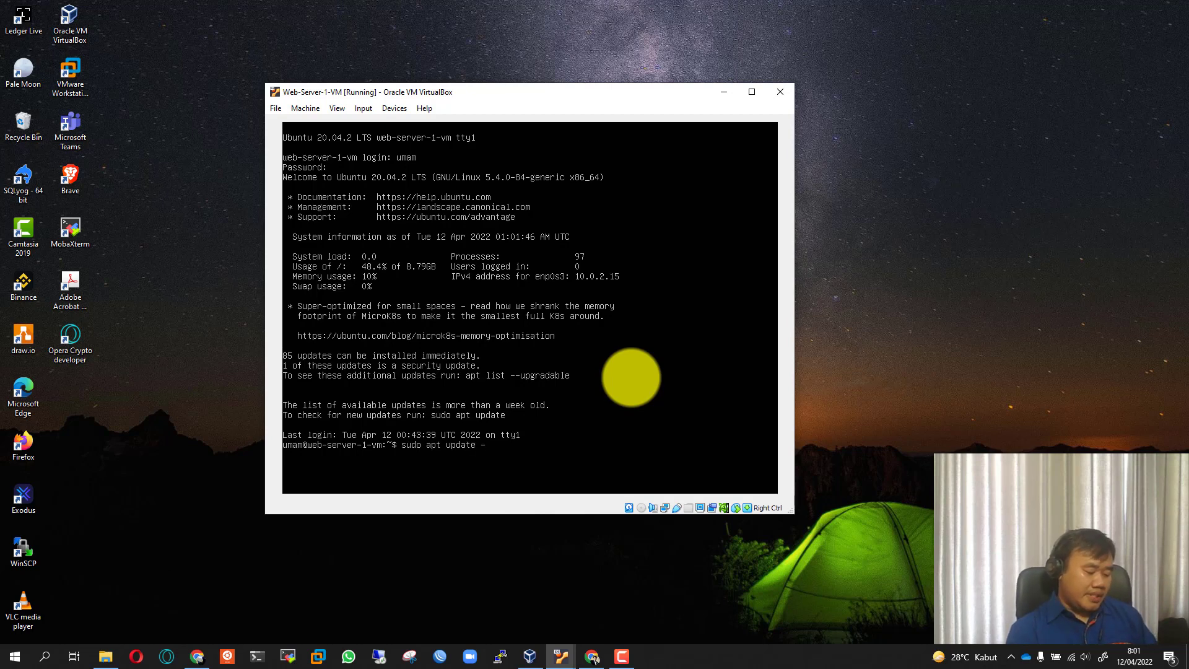
{"action": "type", "text": " -y"}
{"action": "key", "text": "Return"}
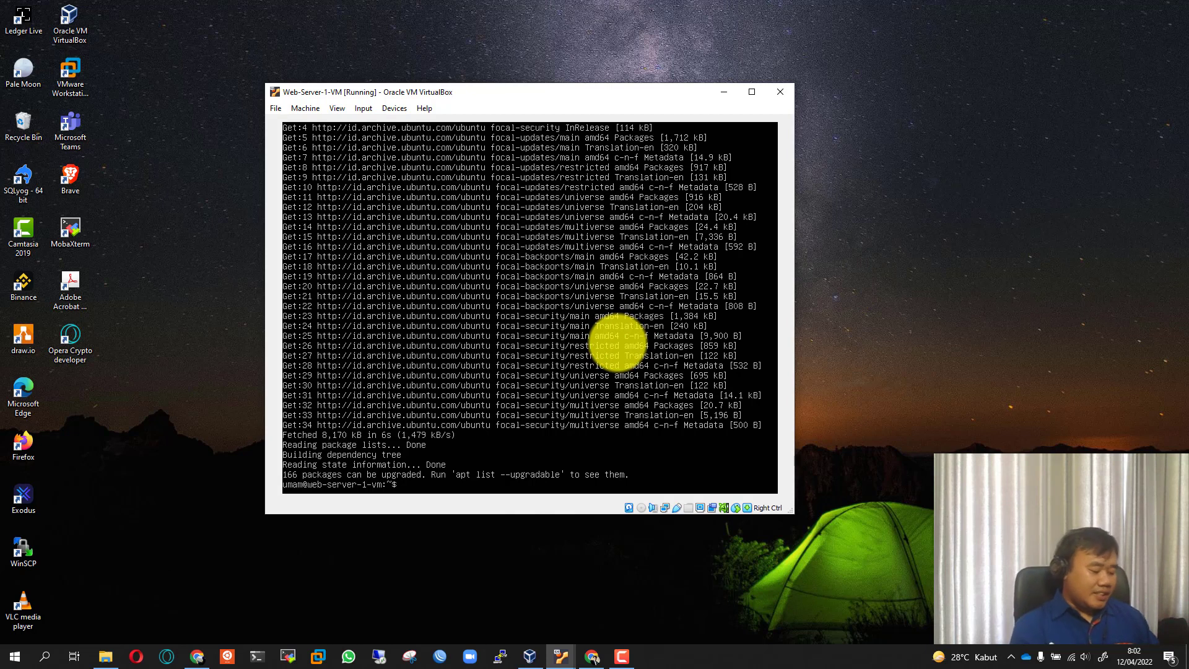
List the network interfaces of Web-Server-1-VM with "sudo ip addr show" to identify its adapter names
{"action": "type", "text": "sudo ip"}
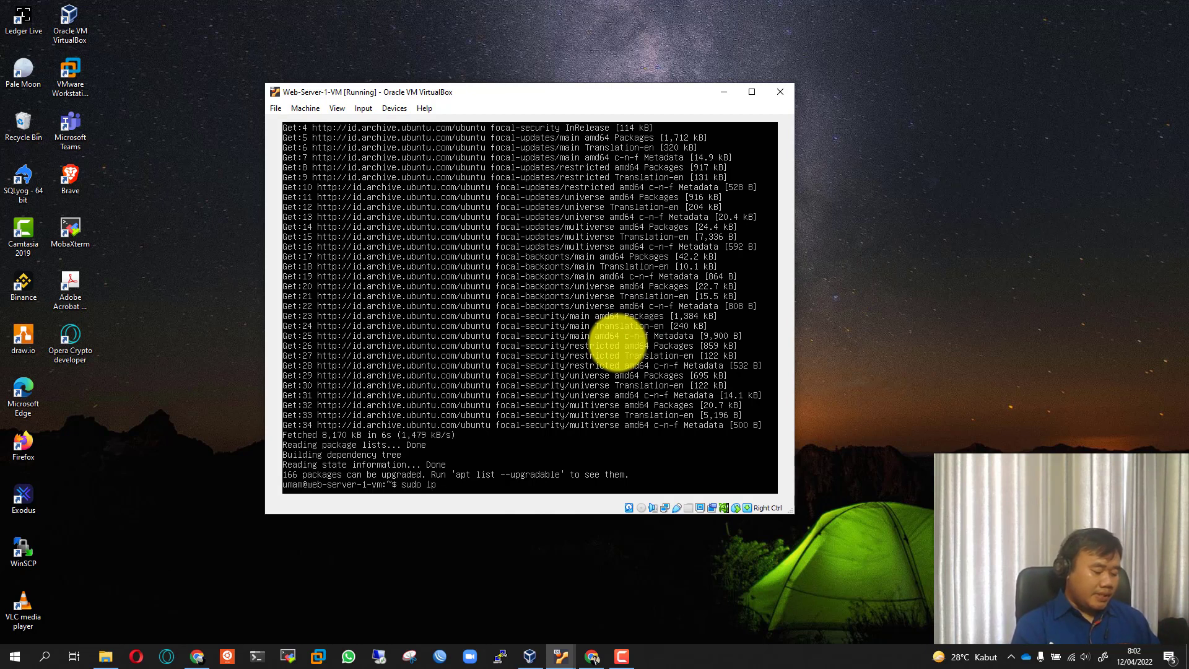
{"action": "type", "text": " addr show"}
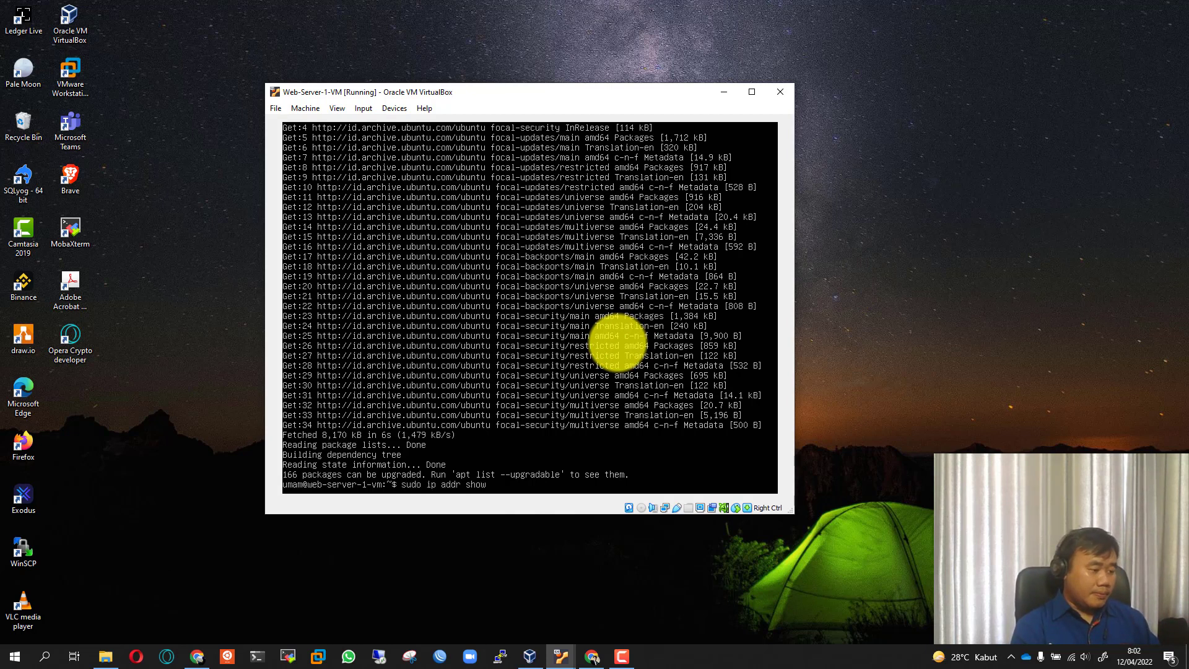
{"action": "key", "text": "Return"}
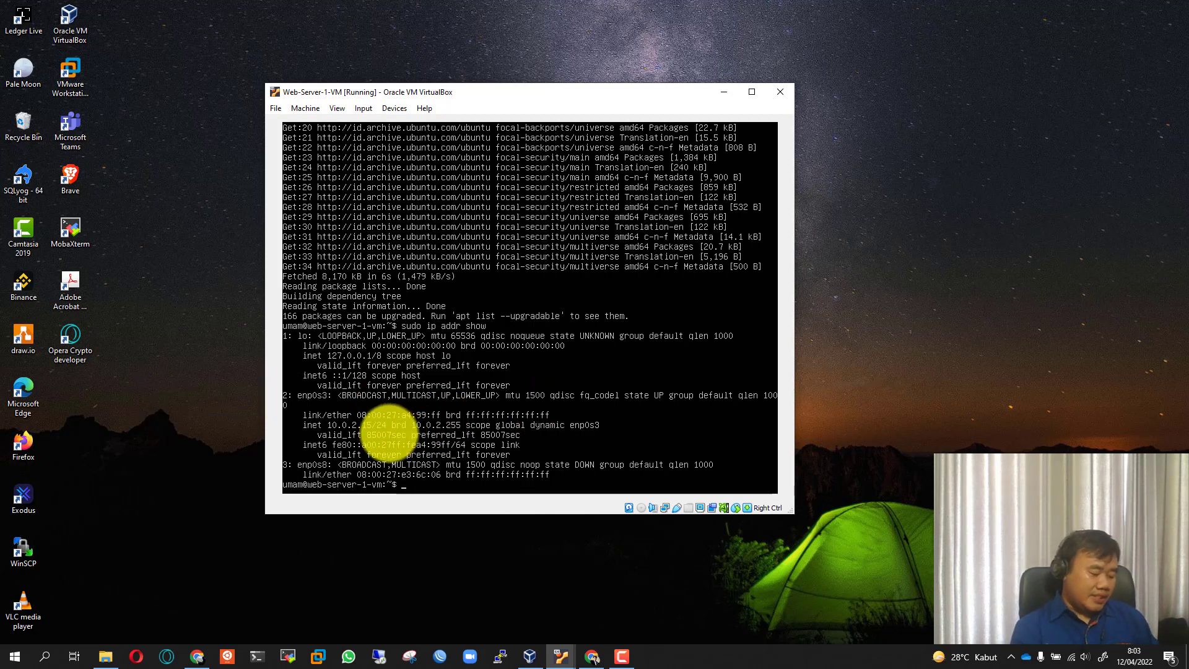
Open /etc/network/interfaces on Web-Server-1-VM for editing with "sudo nano"
{"action": "type", "text": "sudo"}
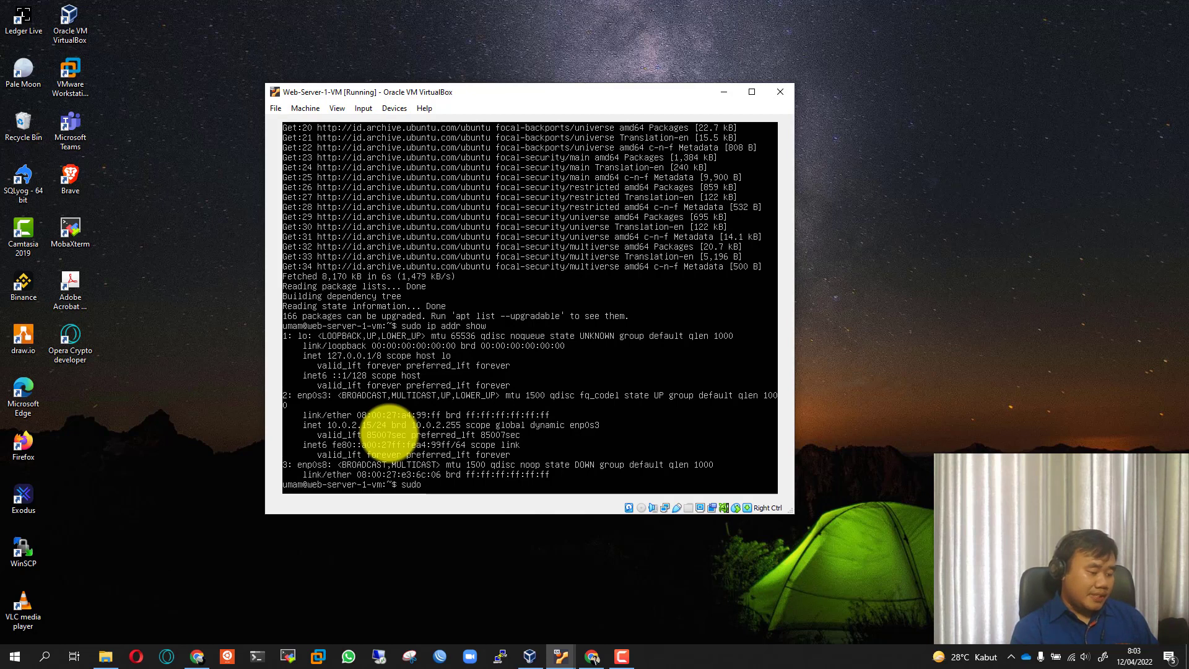
{"action": "type", "text": " nan"}
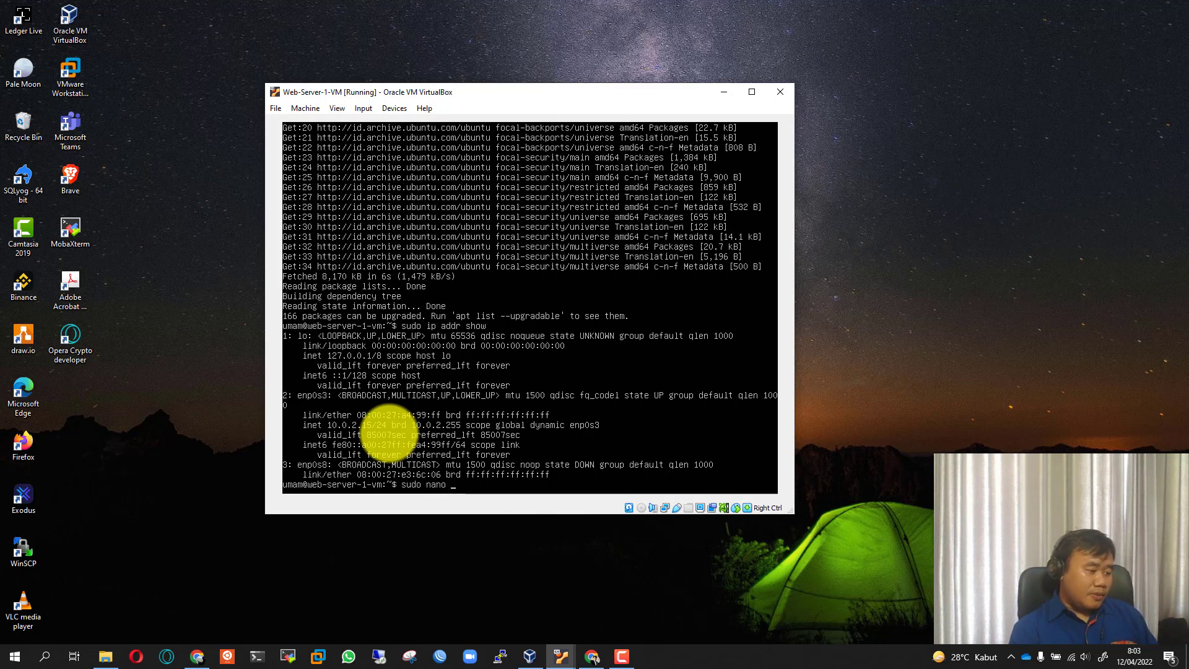
{"action": "type", "text": "o /etc"}
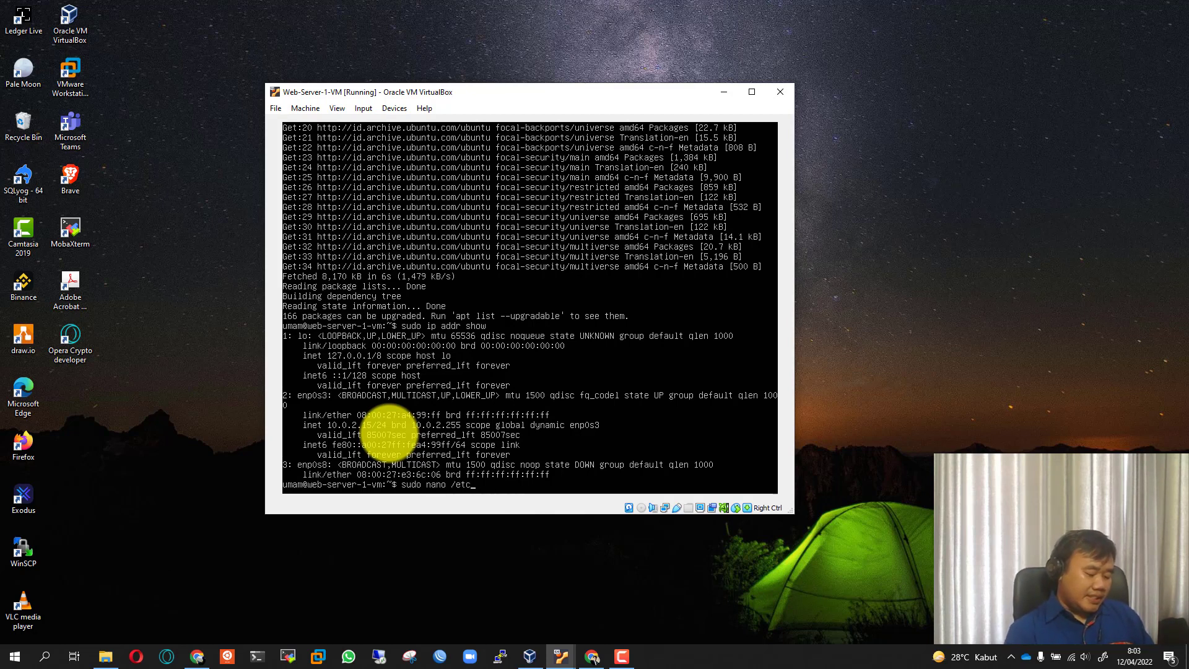
{"action": "type", "text": "/network/interfaces"}
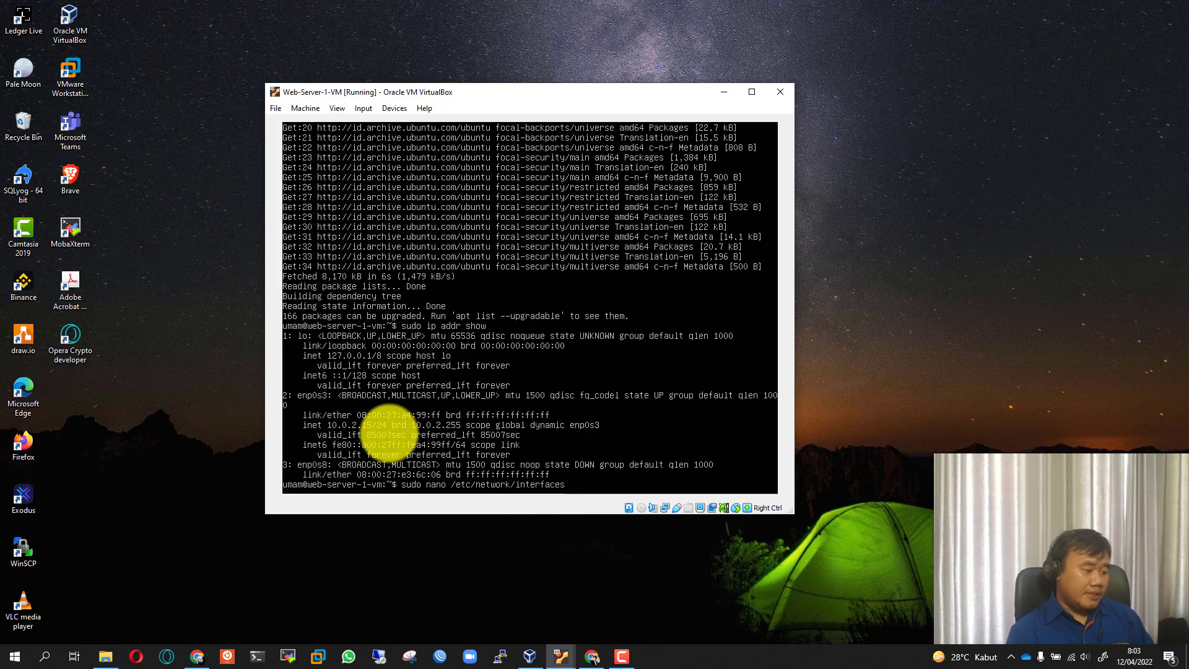
{"action": "key", "text": "Return"}
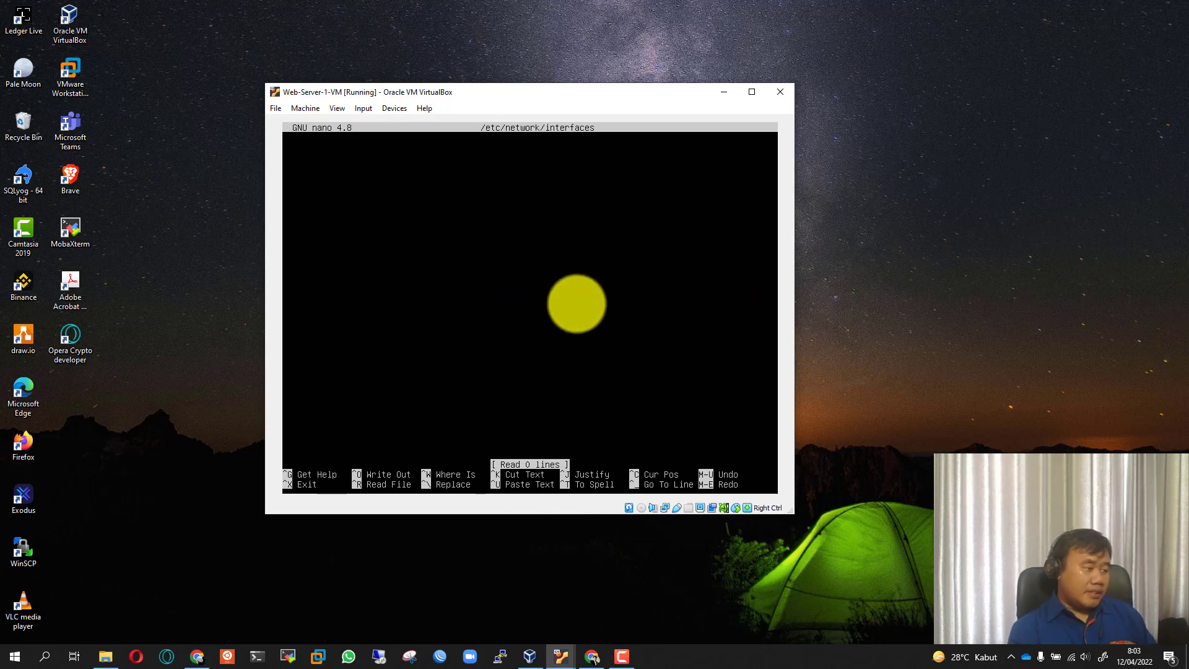
Add the loopback configuration with the lines "auto lo" and "iface lo inet loopback", followed by a blank line
{"action": "type", "text": "uat"}
{"action": "key", "text": "BackSpace"}
{"action": "key", "text": "BackSpace"}
{"action": "key", "text": "BackSpace"}
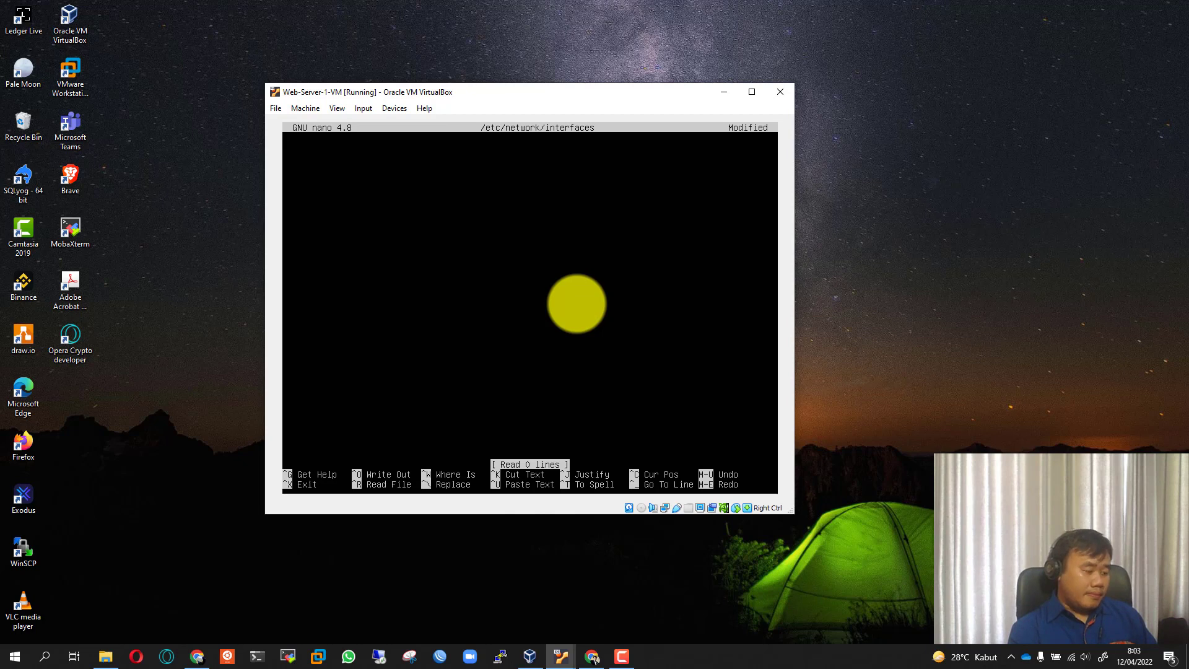
{"action": "type", "text": "auto lo"}
{"action": "key", "text": "Return"}
{"action": "type", "text": "i"}
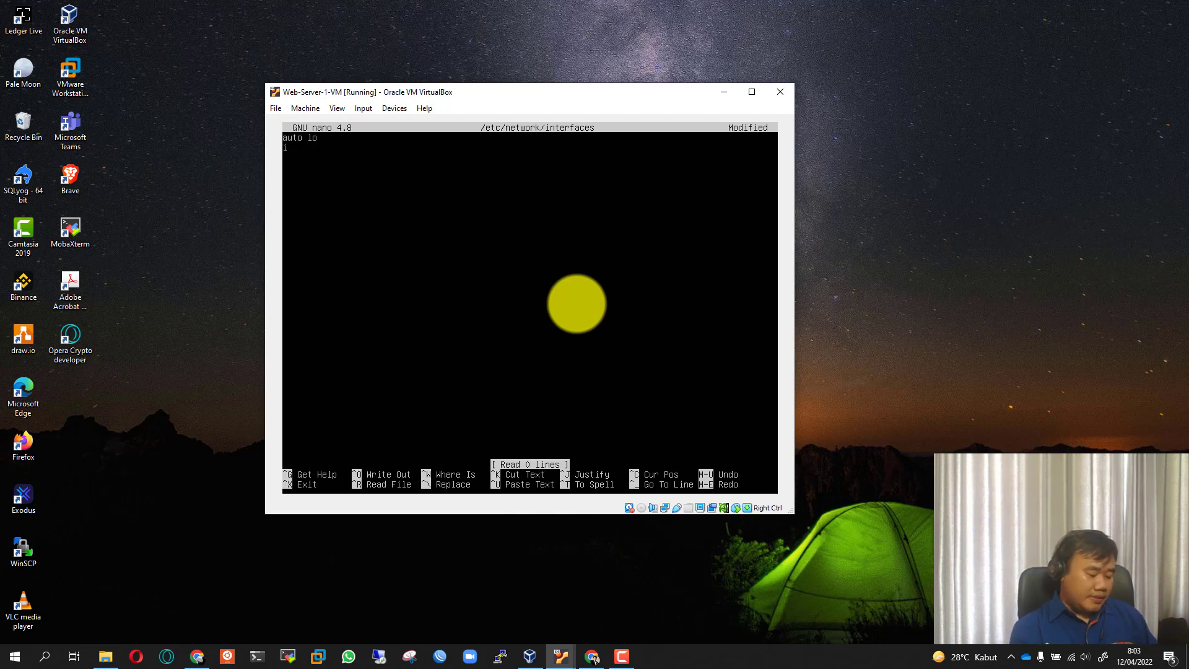
{"action": "type", "text": "face lo inet"}
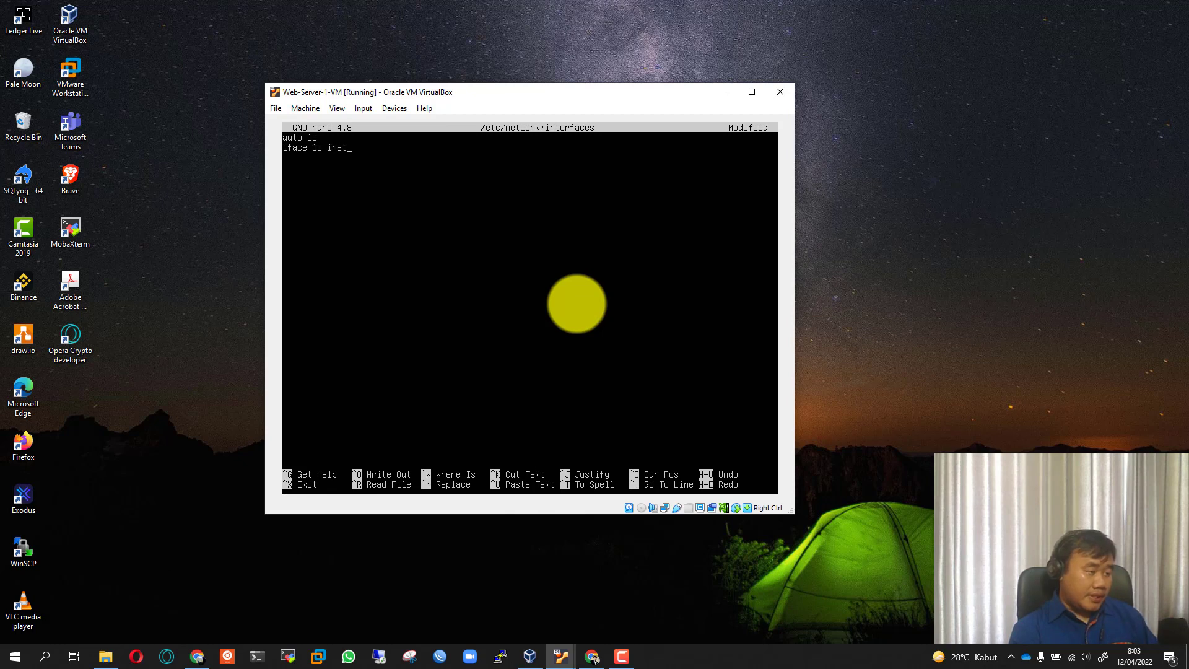
{"action": "type", "text": " loopback"}
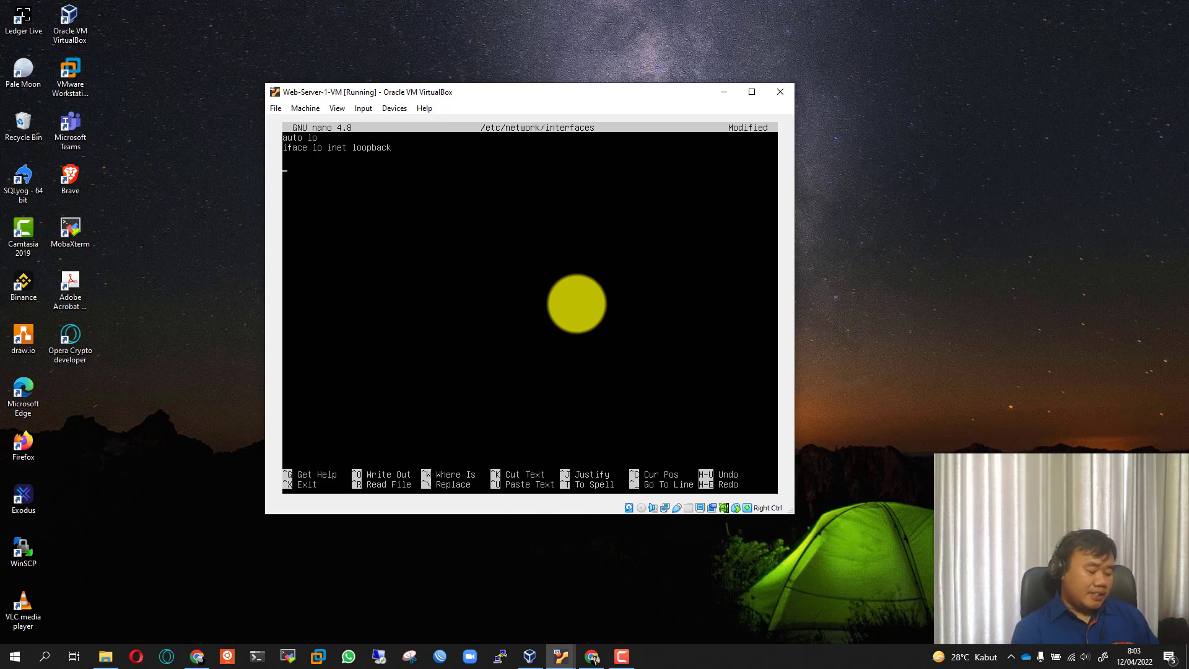
{"action": "key", "text": "Return"}
{"action": "key", "text": "Return"}
Add the DHCP configuration for the first adapter with the lines "auto enp0s3" and "iface enp0s3 inet dhcp"
{"action": "type", "text": "auto enp"}
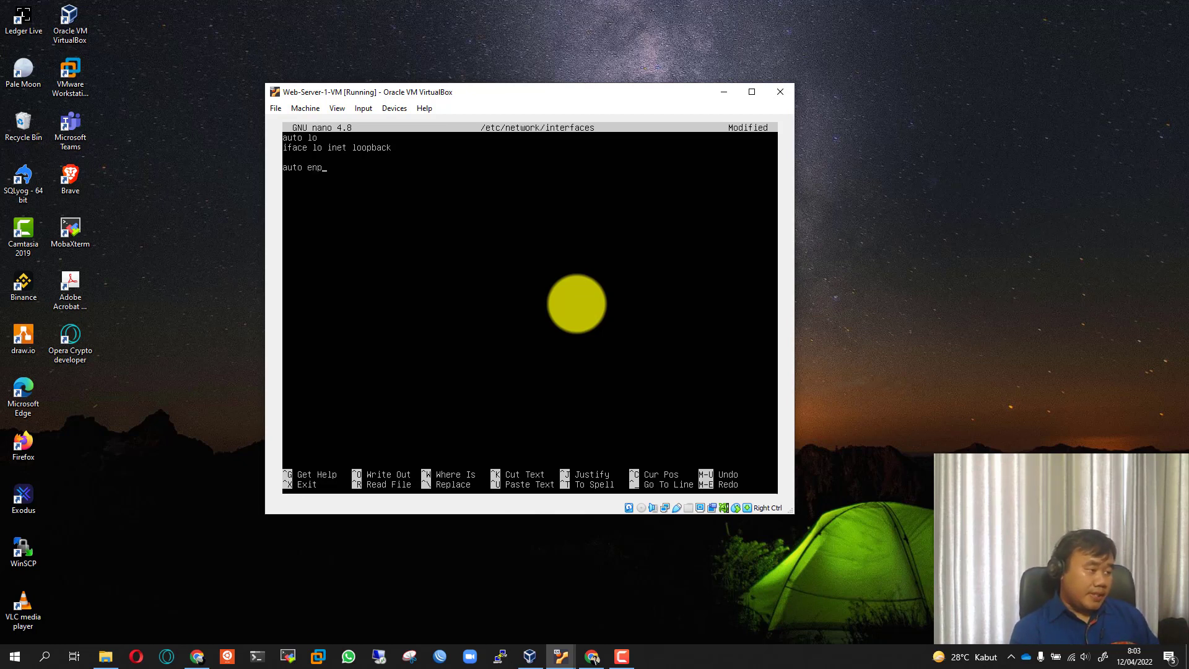
{"action": "type", "text": "0s3"}
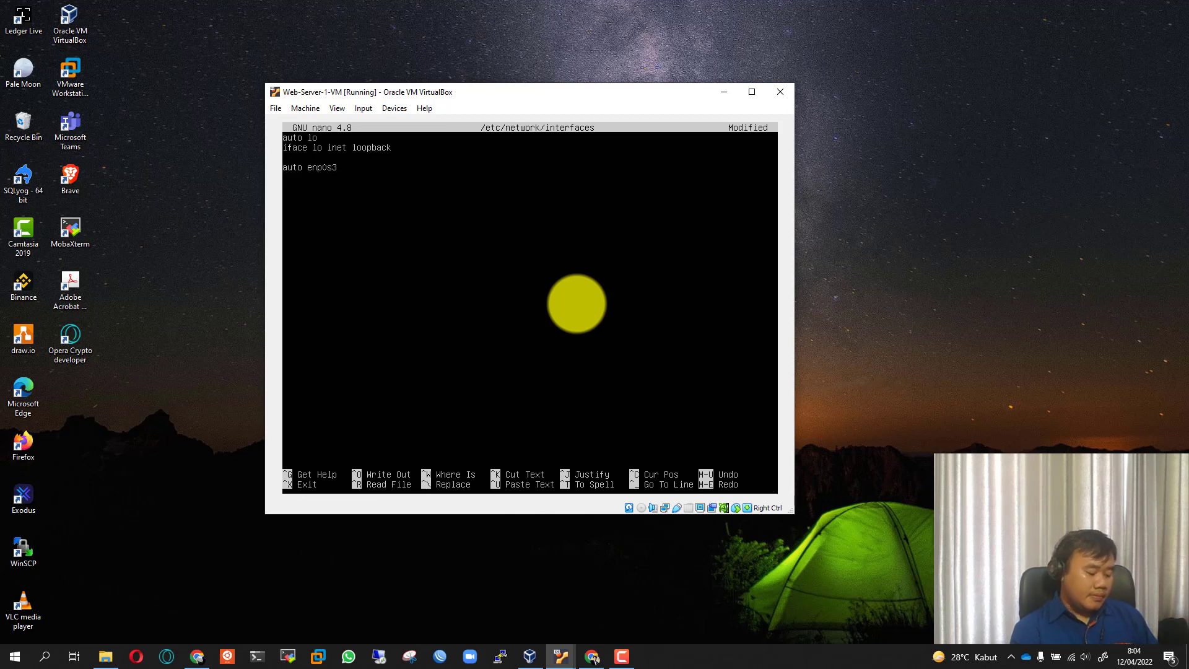
{"action": "type", "text": "iface"}
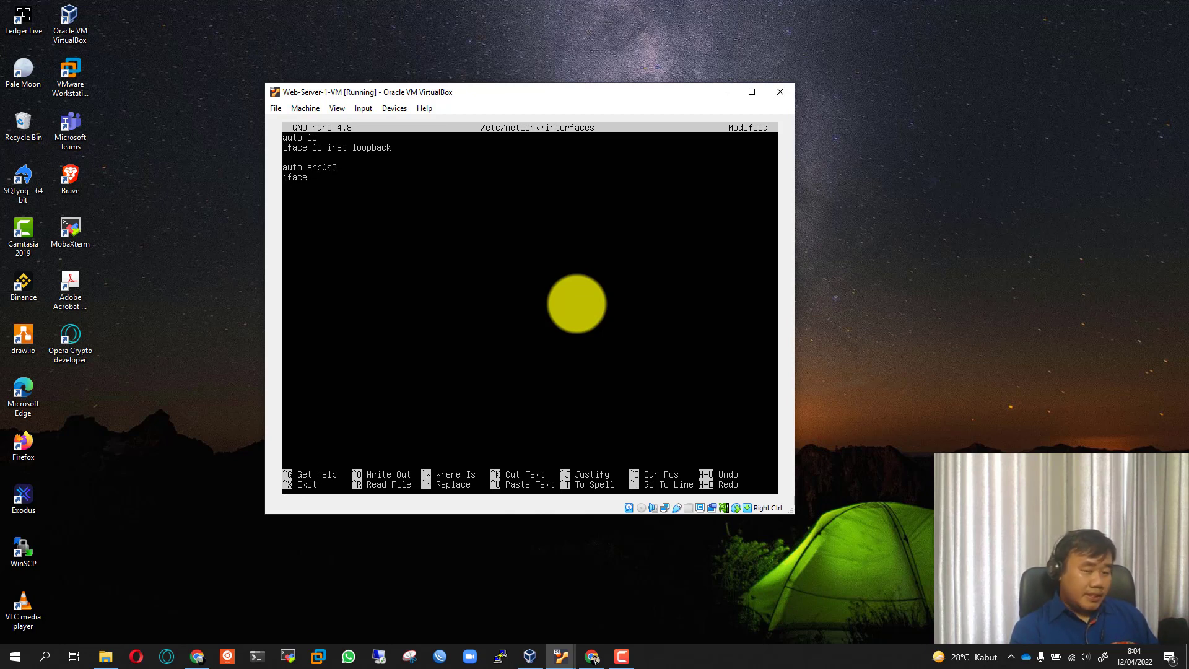
{"action": "type", "text": " enp"}
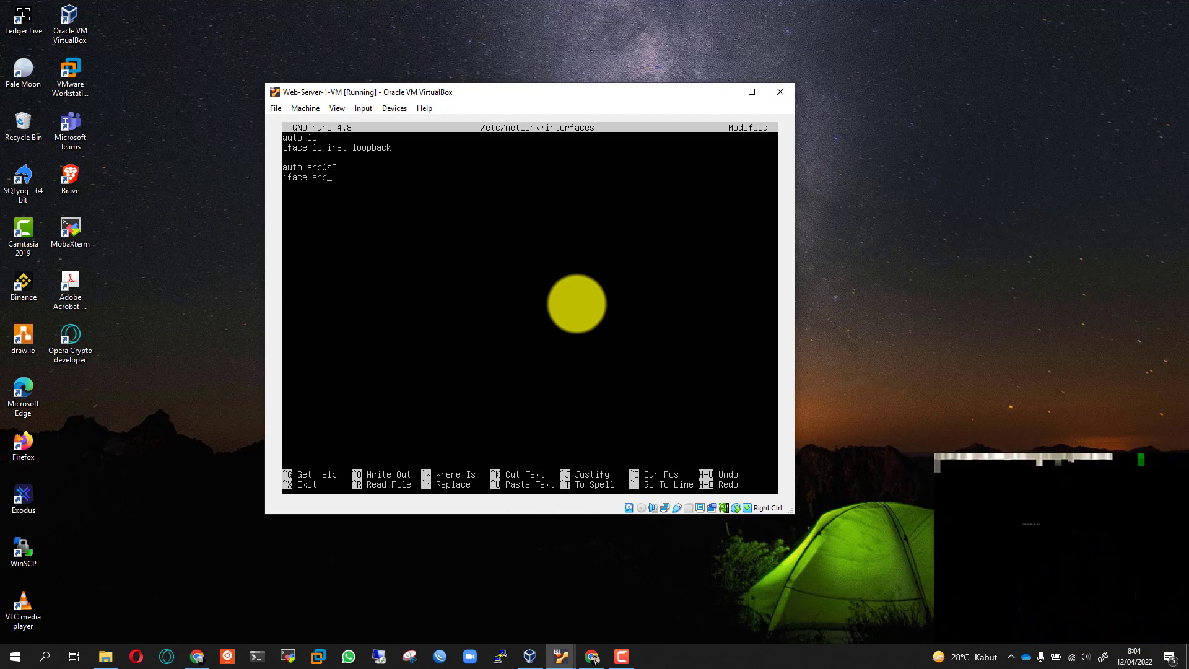
{"action": "type", "text": "0s3 inet"}
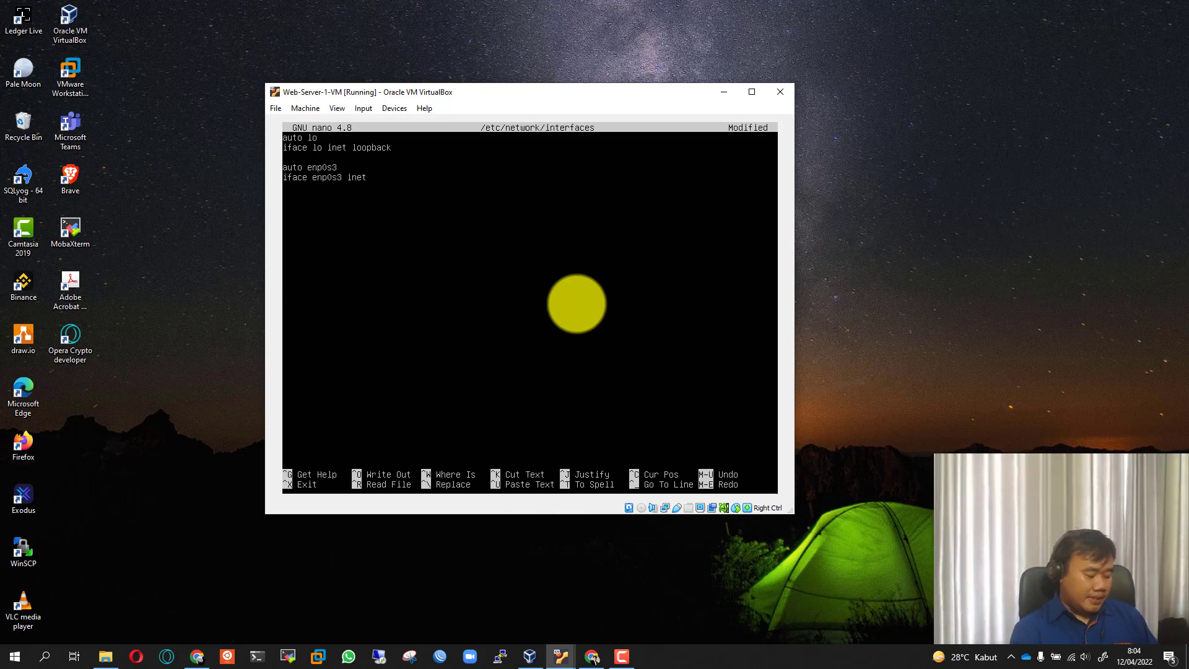
{"action": "type", "text": " dhcp"}
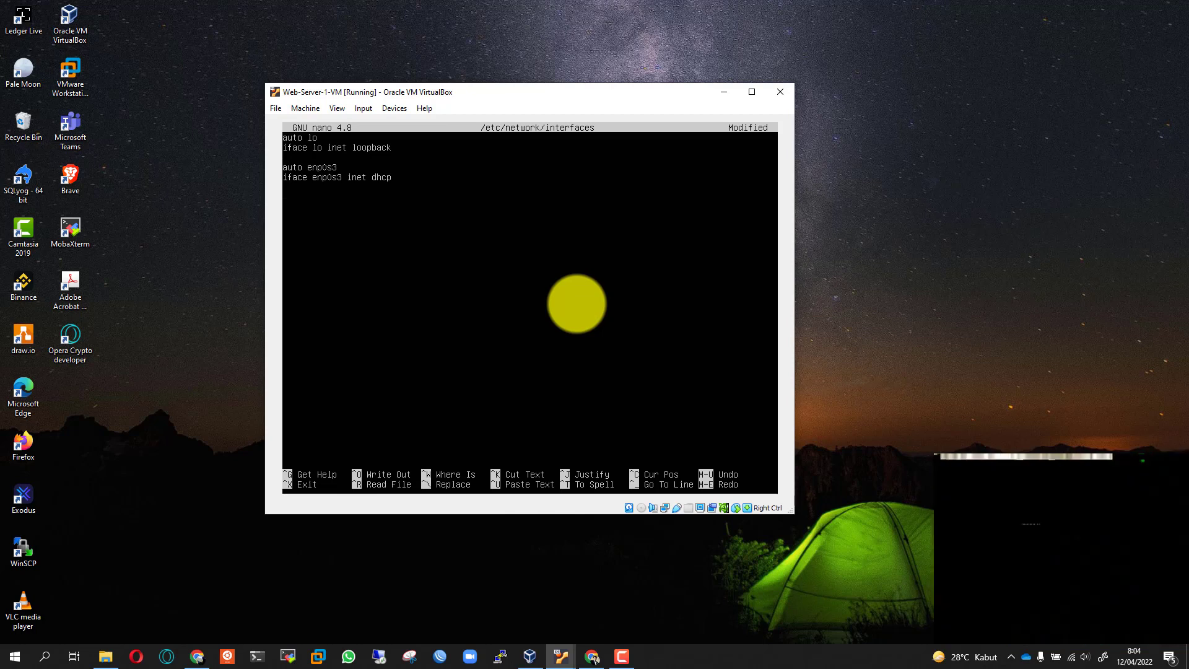
Add a static configuration for the second adapter, after a blank line, with "auto enp0s8" and "iface enp0s8 inet static"
{"action": "type", "text": "auto"}
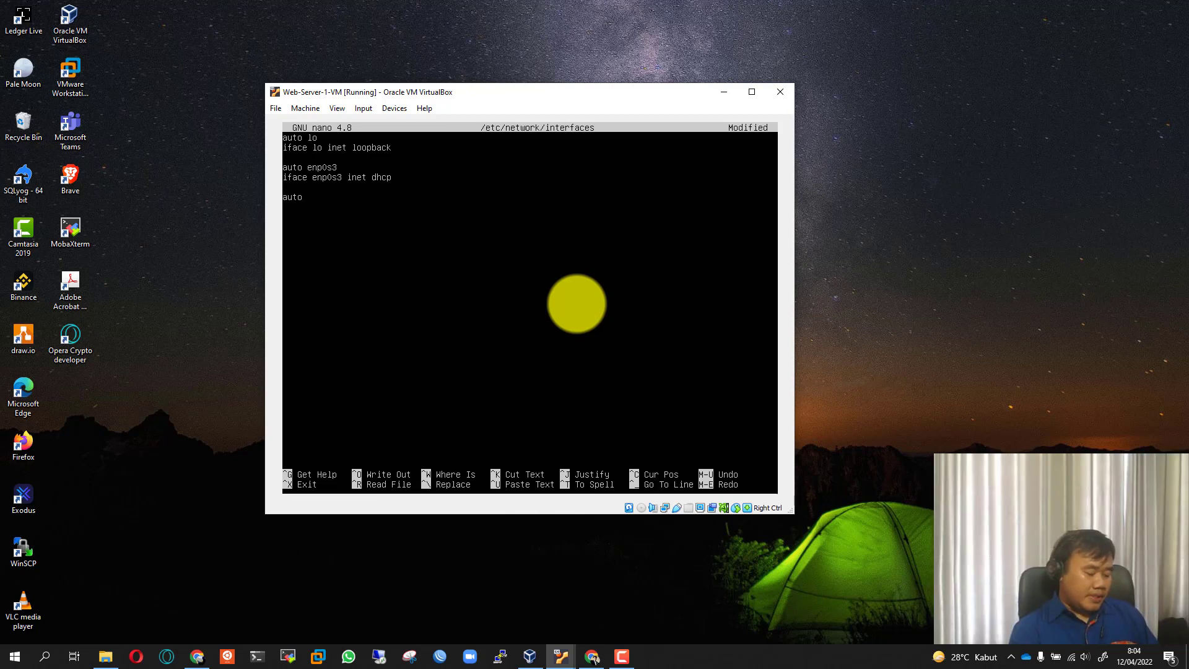
{"action": "type", "text": " enp0s8"}
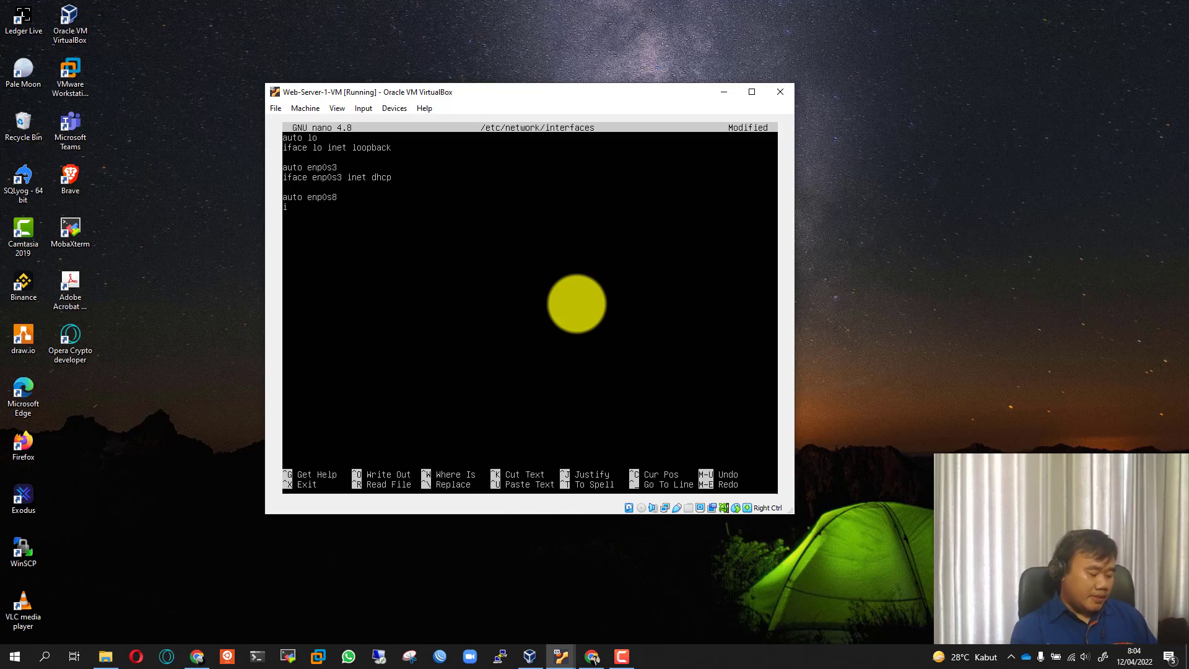
{"action": "type", "text": "face en"}
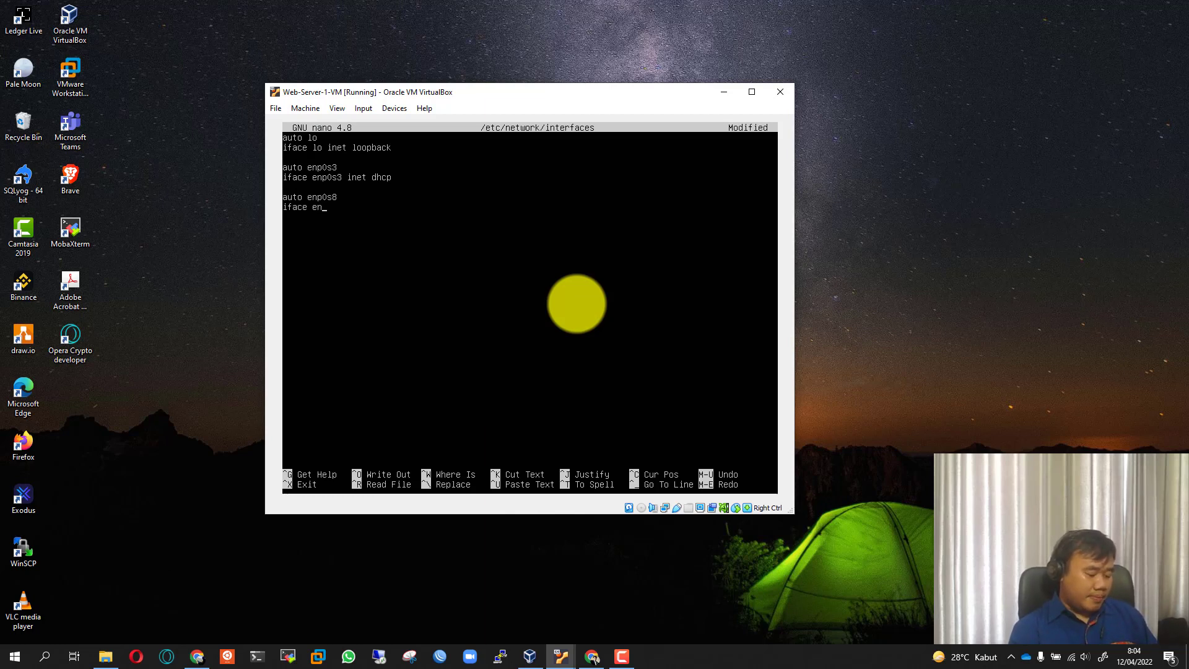
{"action": "type", "text": "p0"}
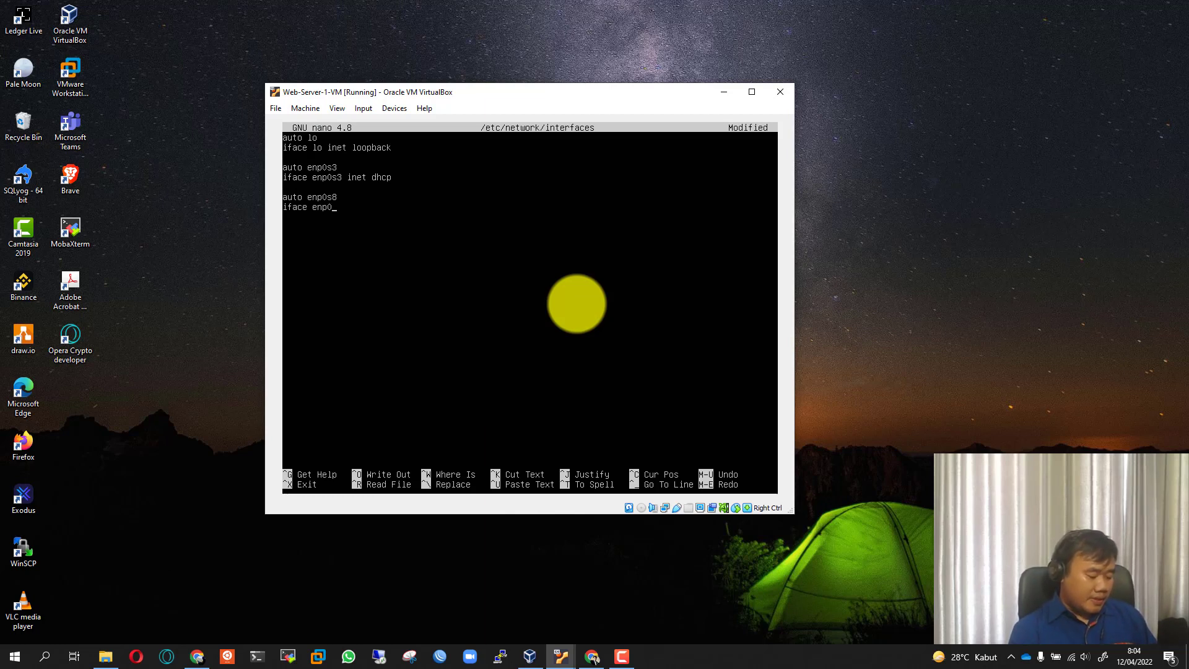
{"action": "type", "text": "s8 in"}
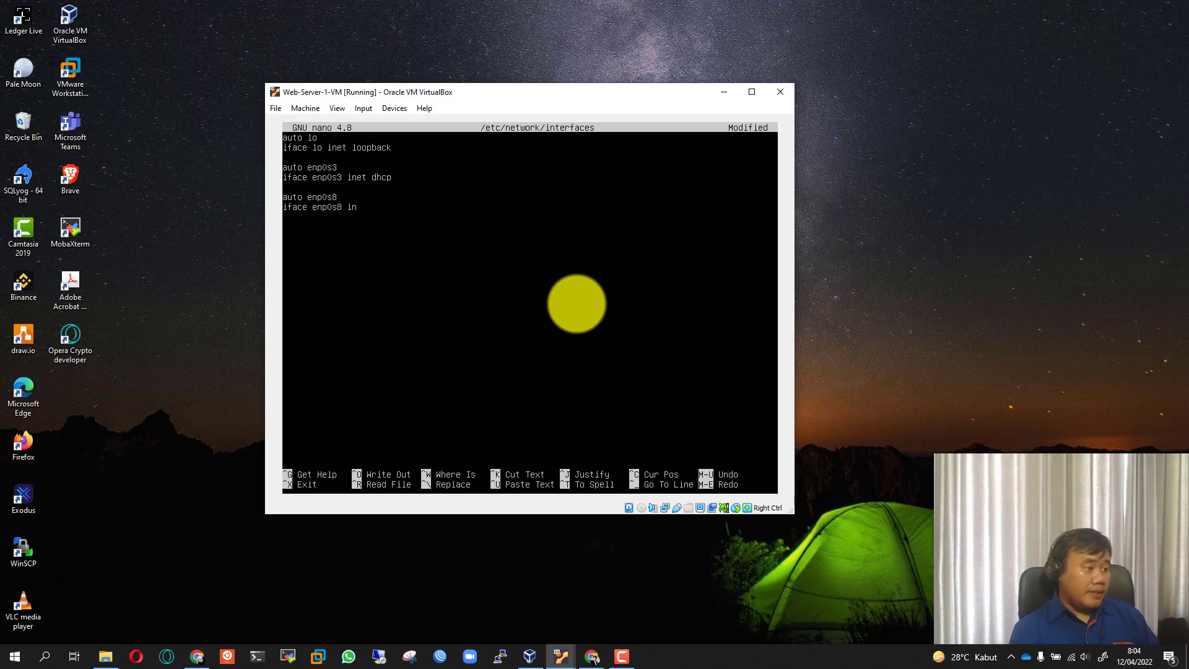
{"action": "type", "text": "et statui"}
{"action": "type", "text": "ic"}
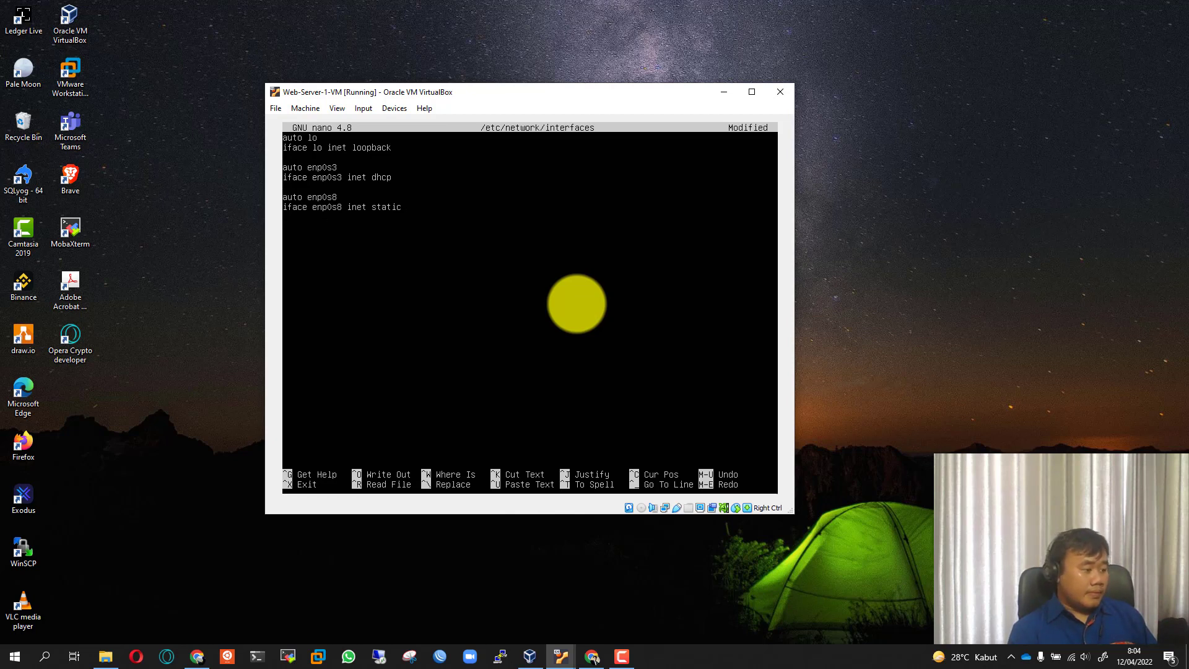
Give enp0s8 the static IP with the indented line "address 192.168.56.12/24" under its iface entry
{"action": "key", "text": "Return"}
{"action": "key", "text": "Tab"}
{"action": "type", "text": "addre"}
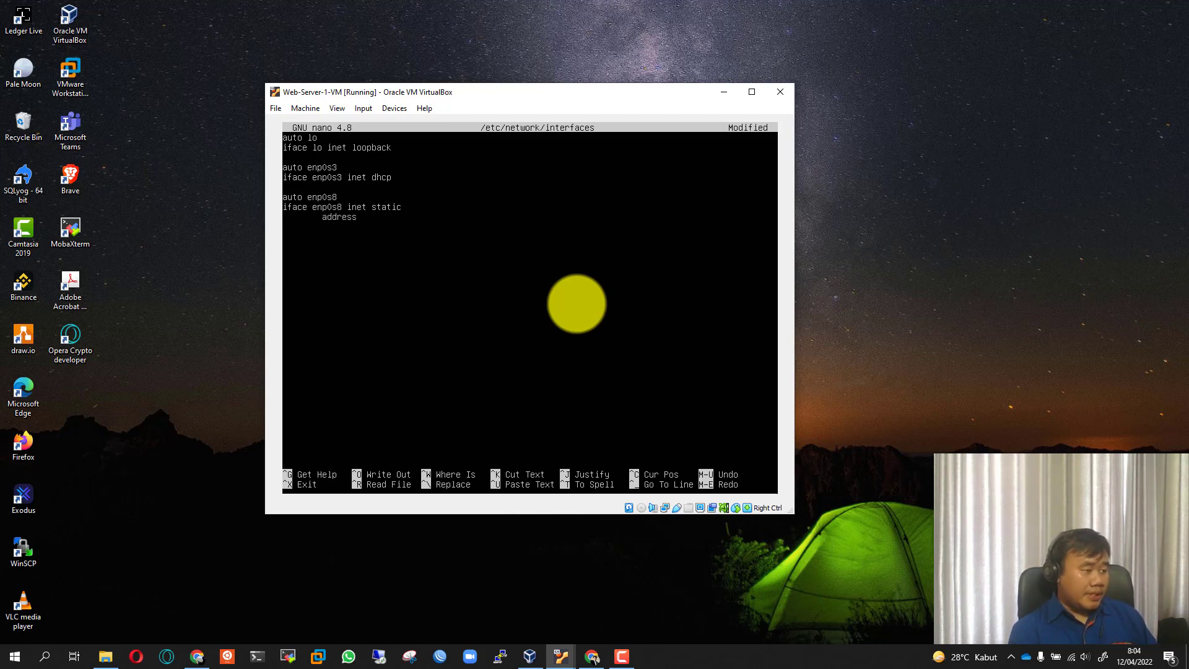
{"action": "type", "text": "ss "}
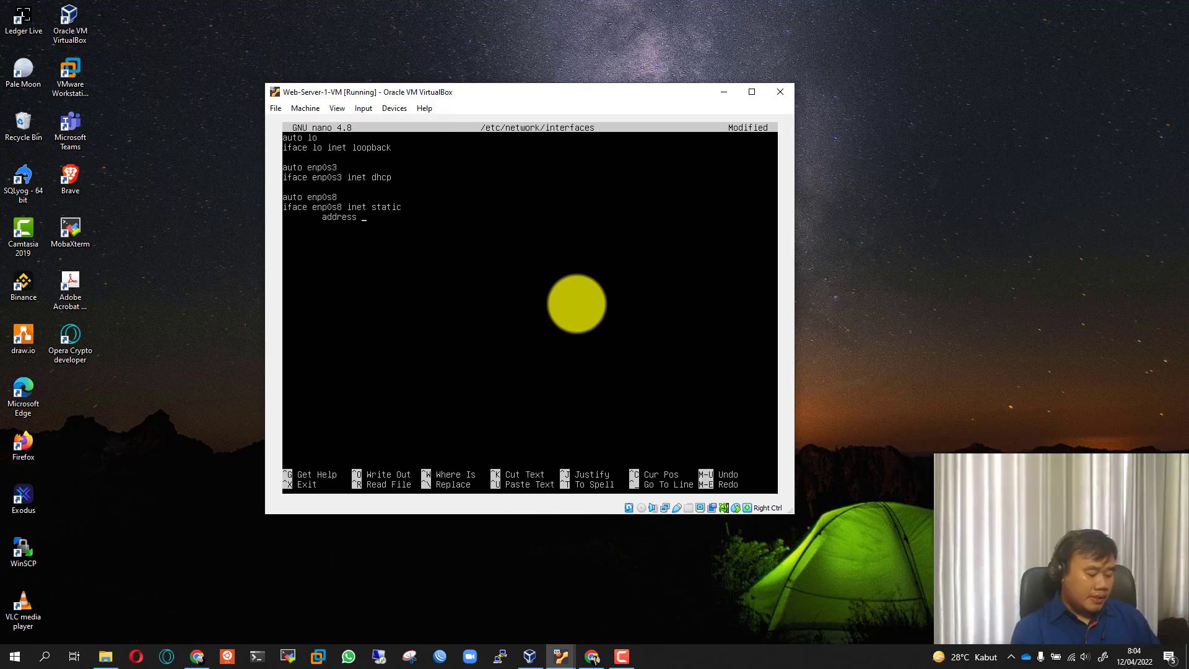
{"action": "type", "text": "192.168"}
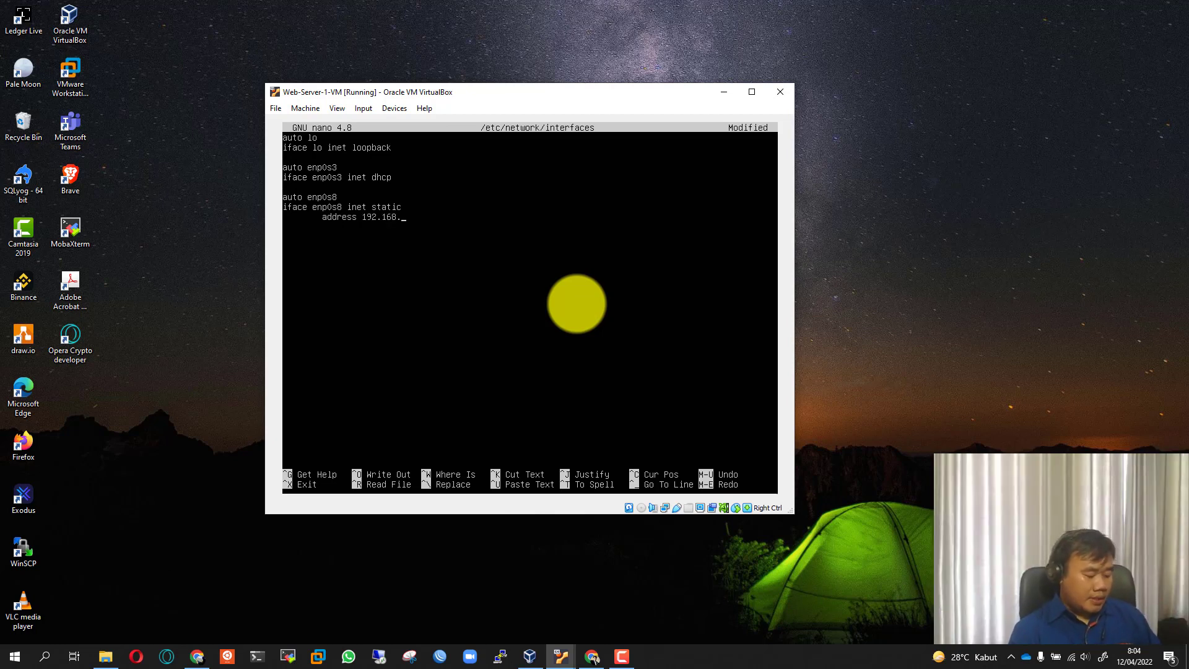
{"action": "type", "text": ".56.12/24"}
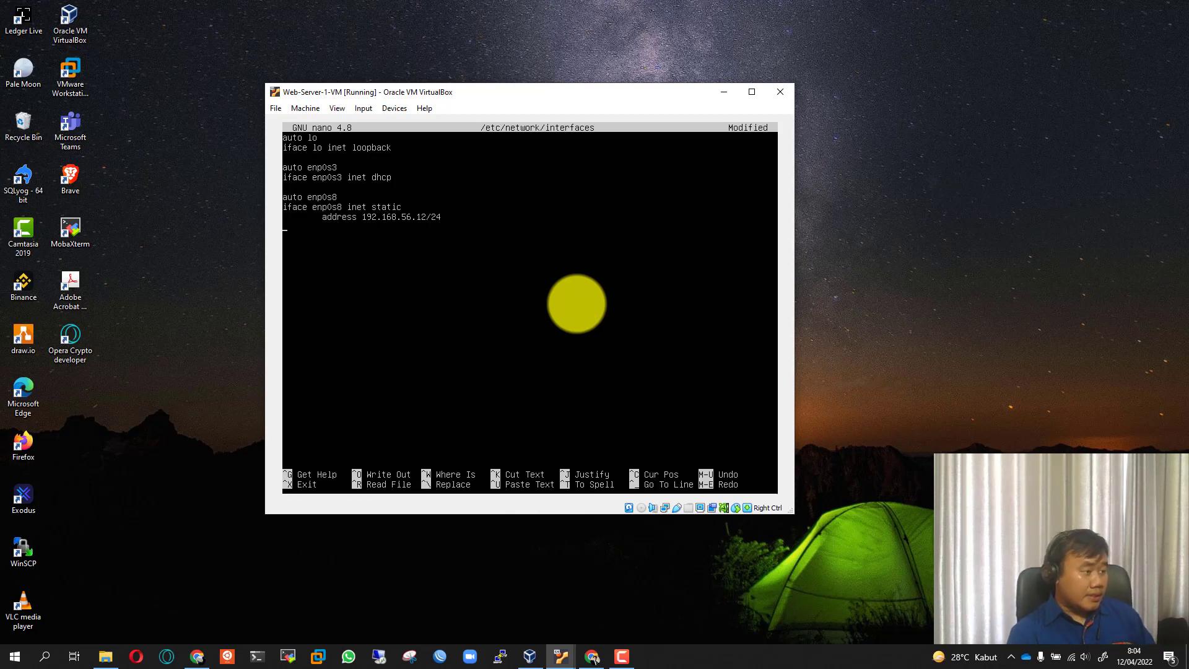
Save the changes to /etc/network/interfaces under the same file name and exit nano
{"action": "key", "text": "ctrl+x"}
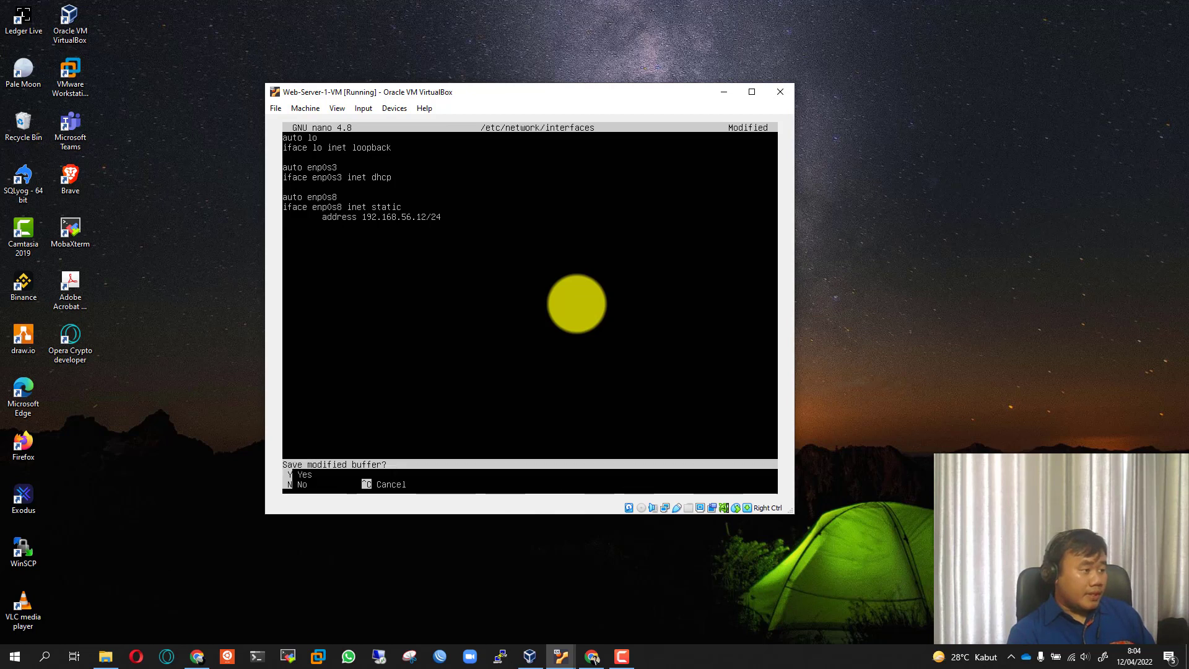
{"action": "key", "text": "y"}
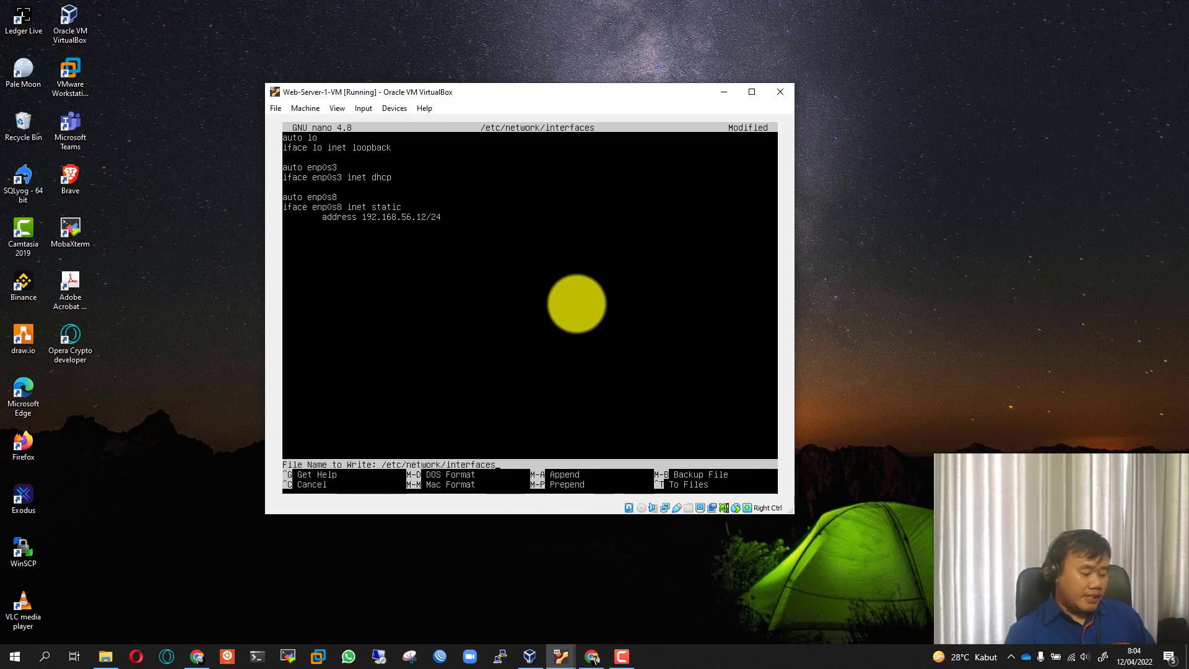
{"action": "key", "text": "Return"}
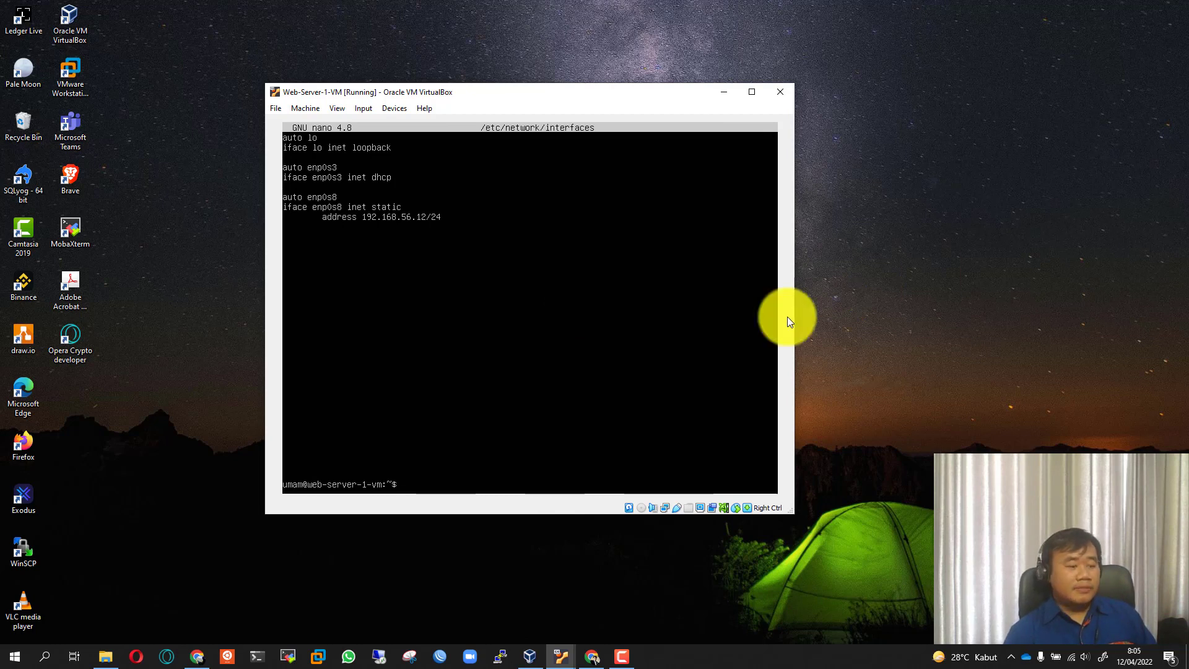
Try to restart the networking service on Web-Server-1-VM with "sudo service networking restart"
{"action": "type", "text": "sudo"}
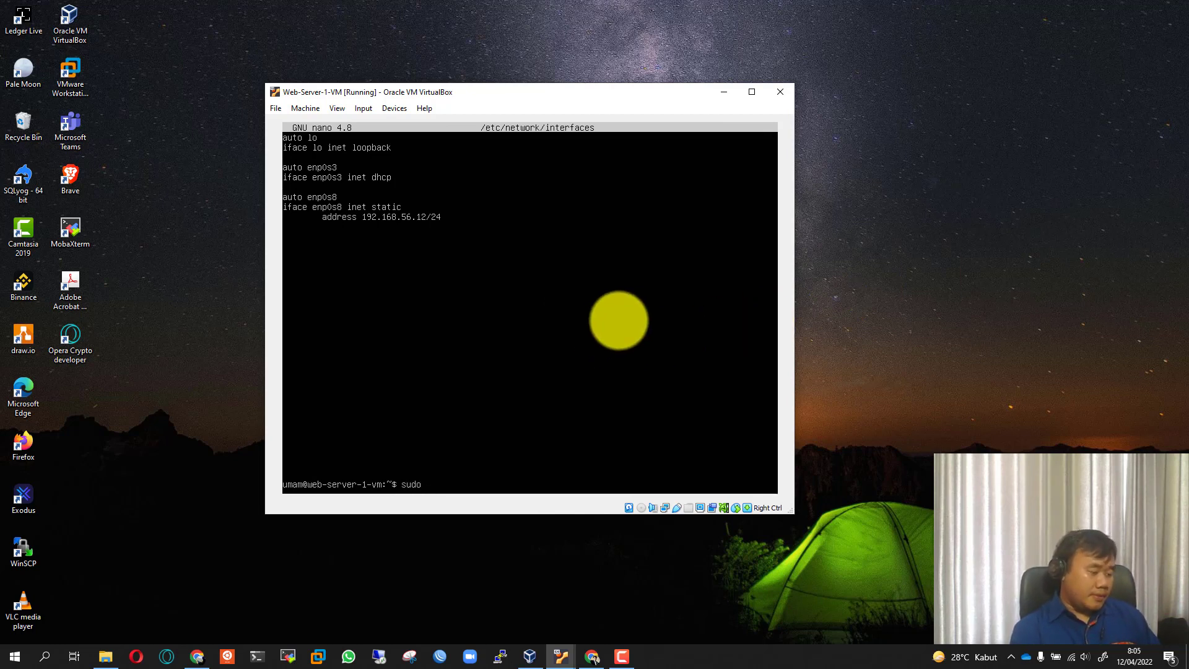
{"action": "type", "text": " service n"}
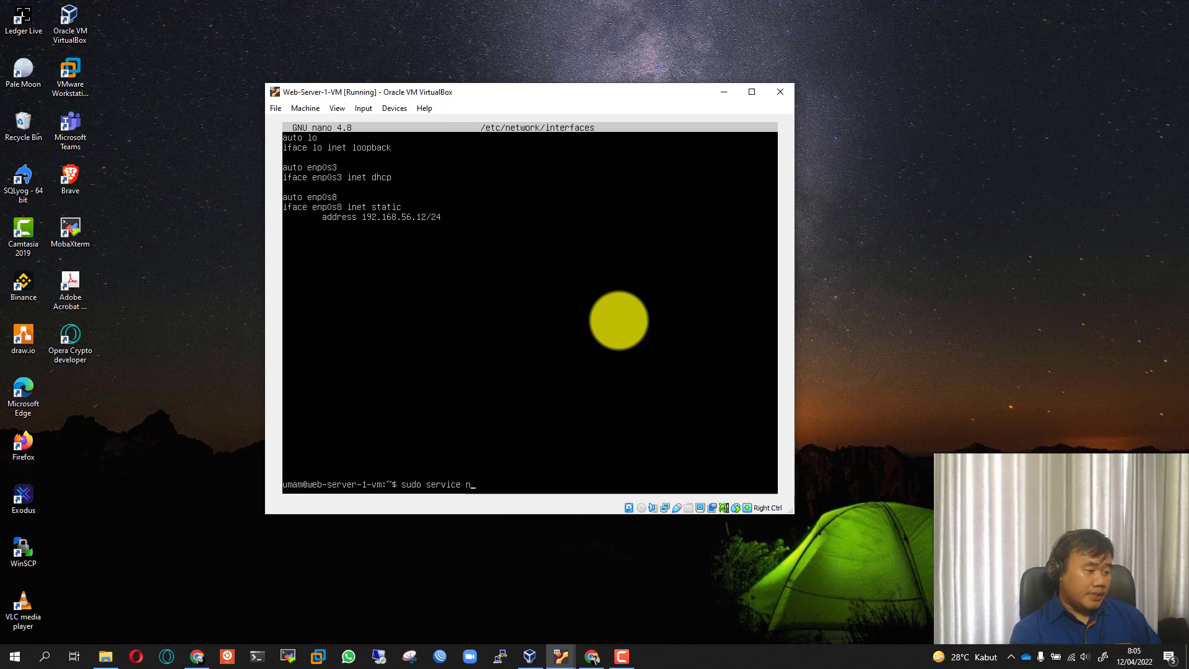
{"action": "type", "text": "etworking"}
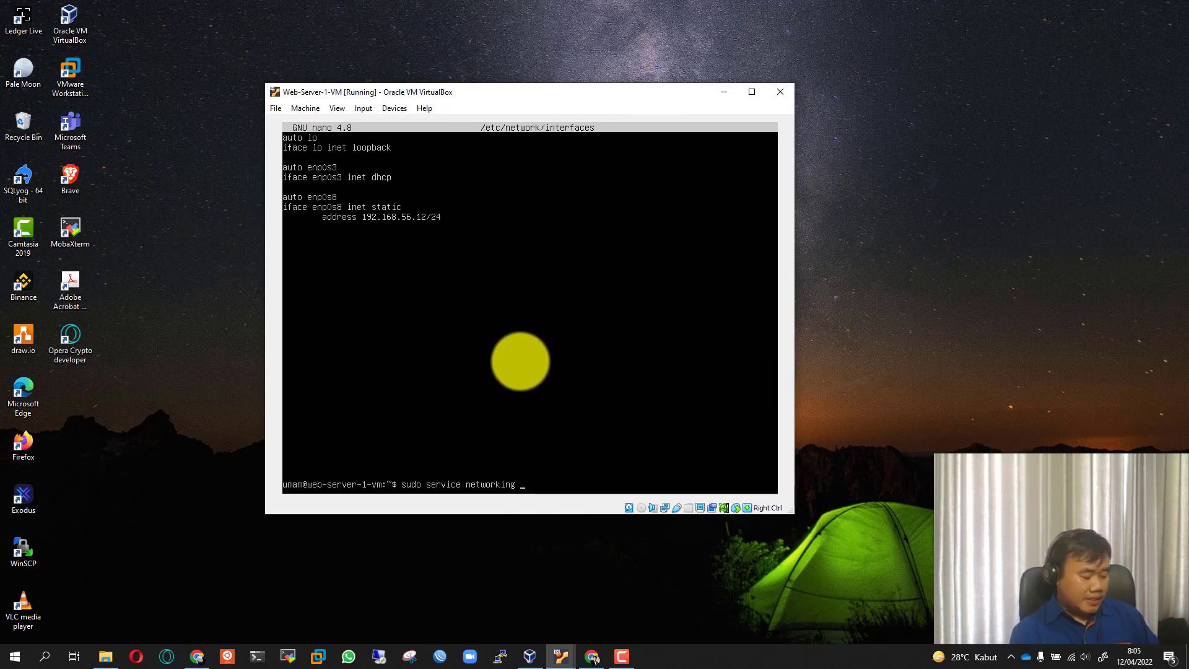
{"action": "type", "text": "restart"}
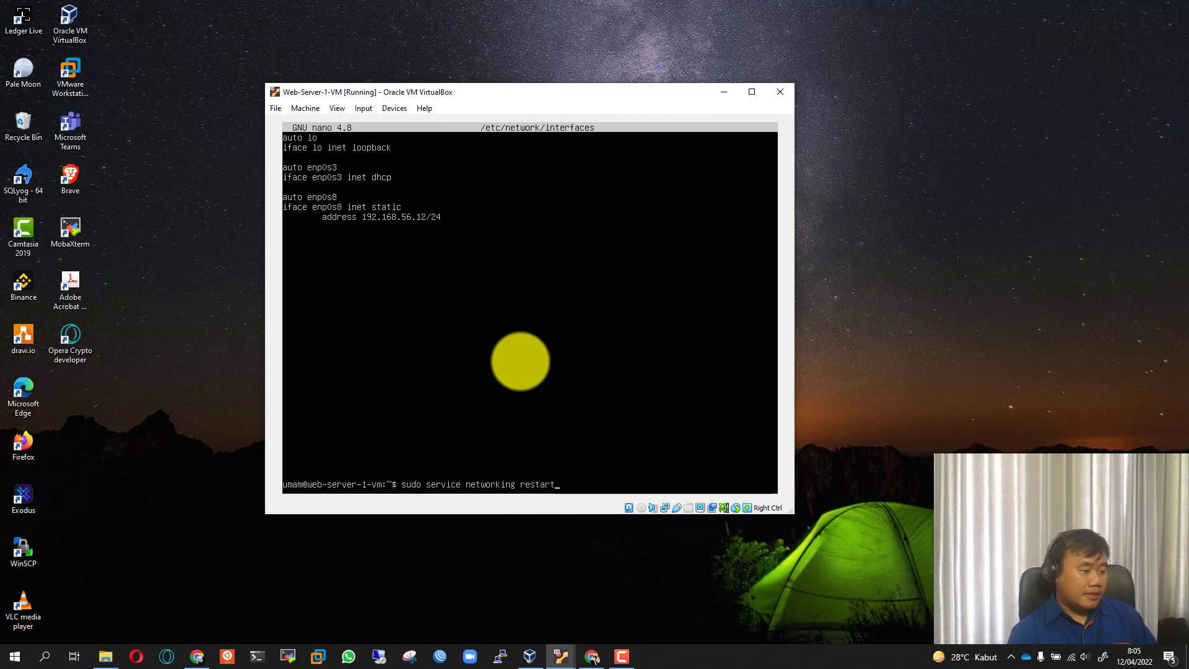
{"action": "key", "text": "Return"}
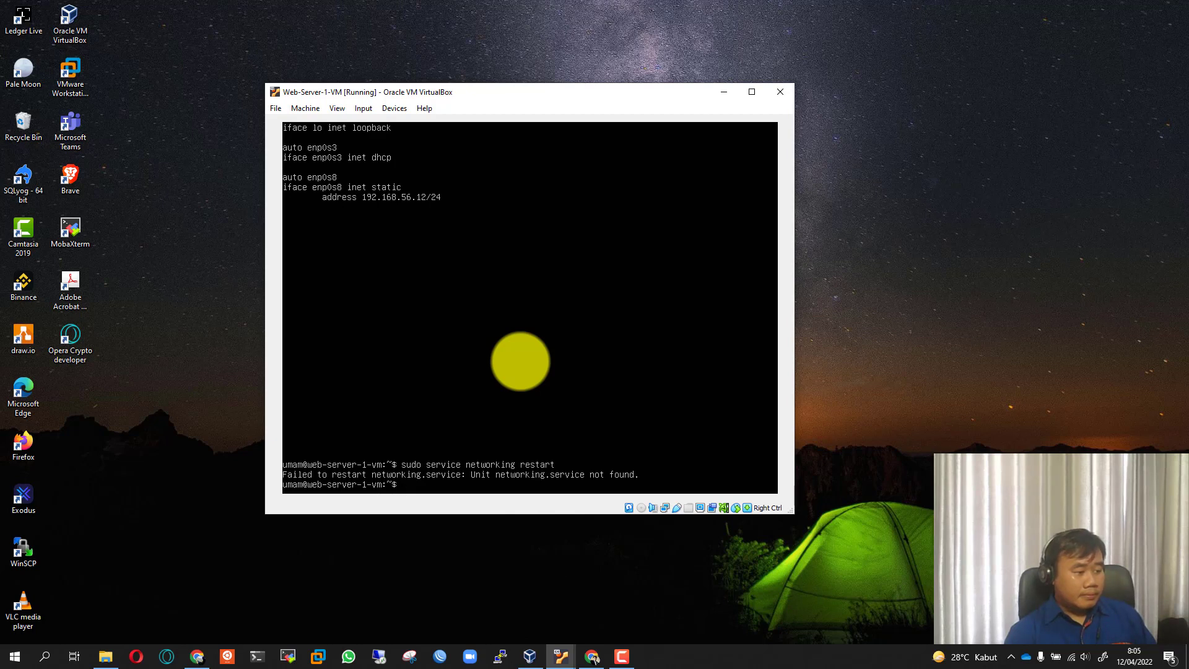
Try the restart command with "network" as the service name instead: "sudo service network restart"
{"action": "key", "text": "Up"}
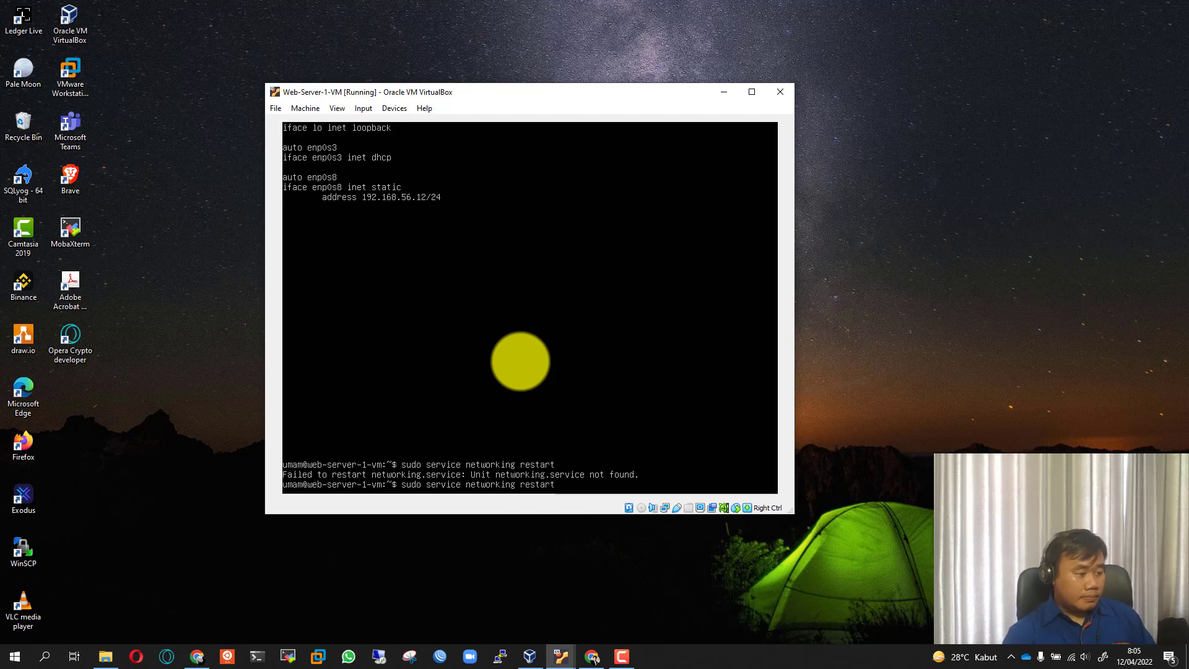
{"action": "key", "text": "Left"}
{"action": "key", "text": "Left"}
{"action": "key", "text": "Left"}
{"action": "key", "text": "Left"}
{"action": "key", "text": "Left"}
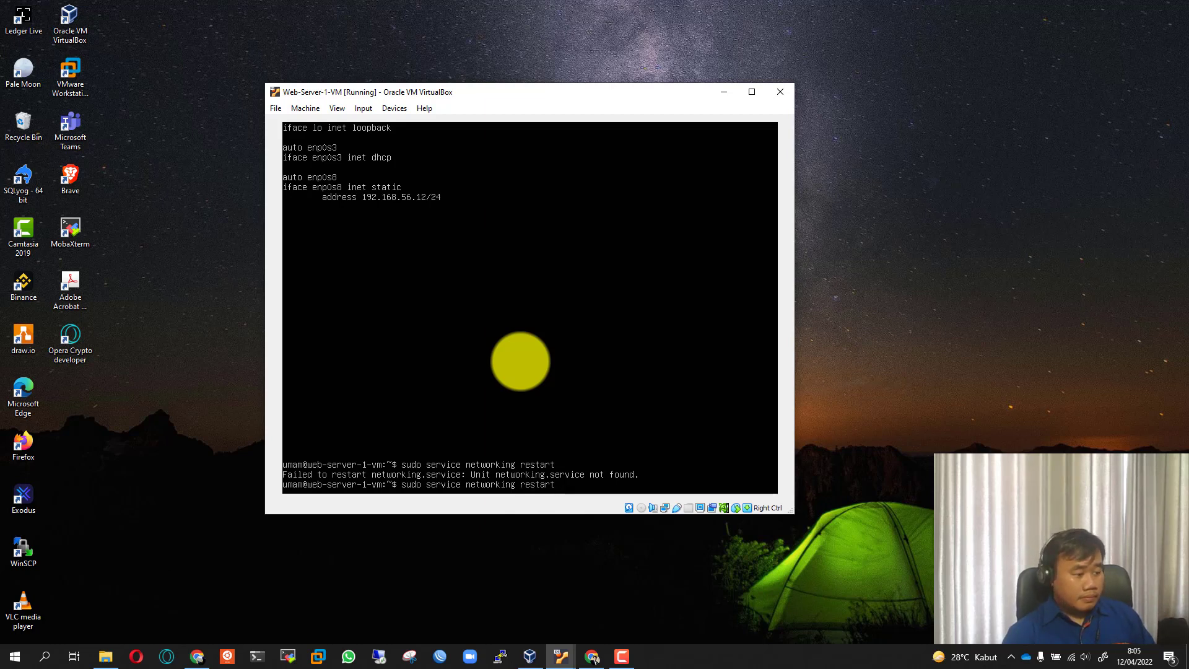
{"action": "key", "text": "Left"}
{"action": "key", "text": "Left"}
{"action": "key", "text": "Left"}
{"action": "key", "text": "Left"}
{"action": "key", "text": "Left"}
{"action": "key", "text": "Left"}
{"action": "key", "text": "Left"}
{"action": "key", "text": "Left"}
{"action": "key", "text": "Left"}
{"action": "key", "text": "Left"}
{"action": "key", "text": "Left"}
{"action": "key", "text": "Left"}
{"action": "key", "text": "Left"}
{"action": "key", "text": "Left"}
{"action": "key", "text": "Right"}
{"action": "key", "text": "Right"}
{"action": "key", "text": "Right"}
{"action": "key", "text": "Right"}
{"action": "key", "text": "Right"}
{"action": "key", "text": "Right"}
{"action": "key", "text": "Right"}
{"action": "key", "text": "Right"}
{"action": "key", "text": "Delete"}
{"action": "key", "text": "Delete"}
{"action": "key", "text": "Delete"}
{"action": "key", "text": "Return"}
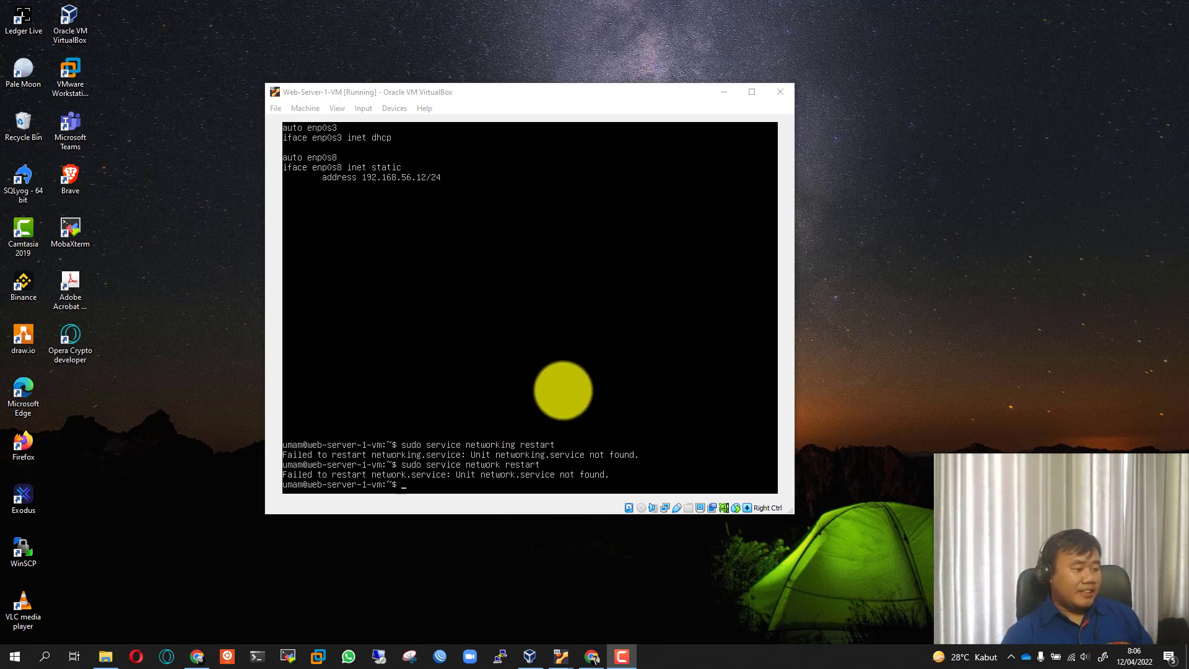
Install the ifupdown package on Web-Server-1-VM with "sudo apt install ifupdown -y"
{"action": "left_click", "coordinate": [526, 303]}
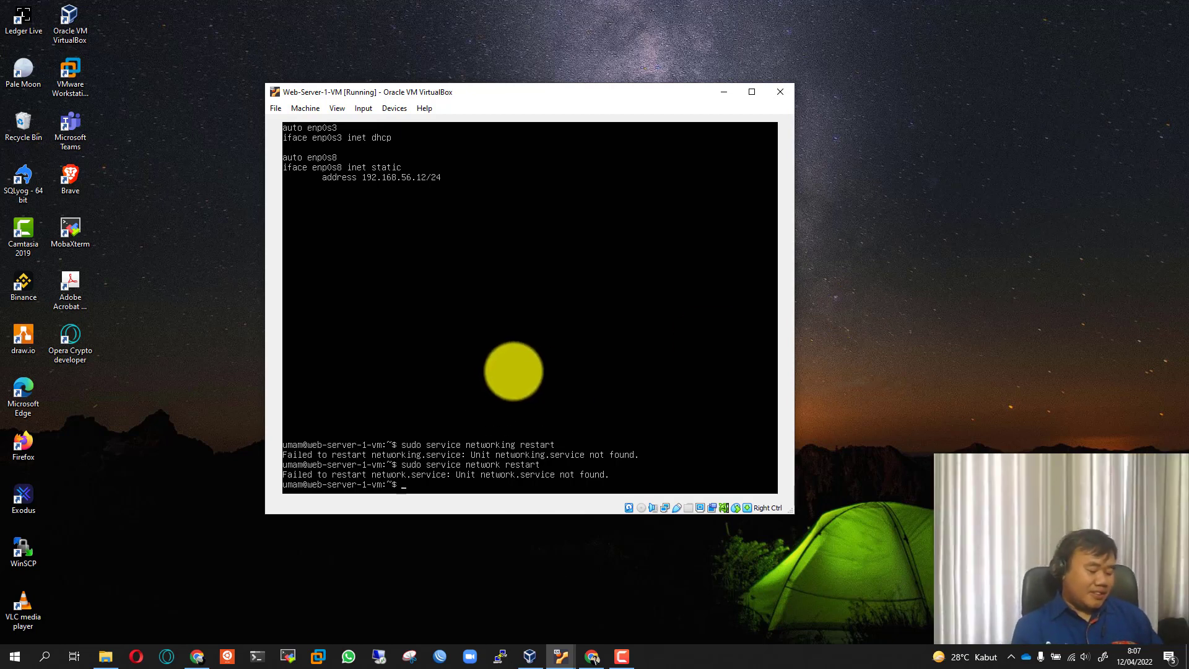
{"action": "type", "text": "sudo "}
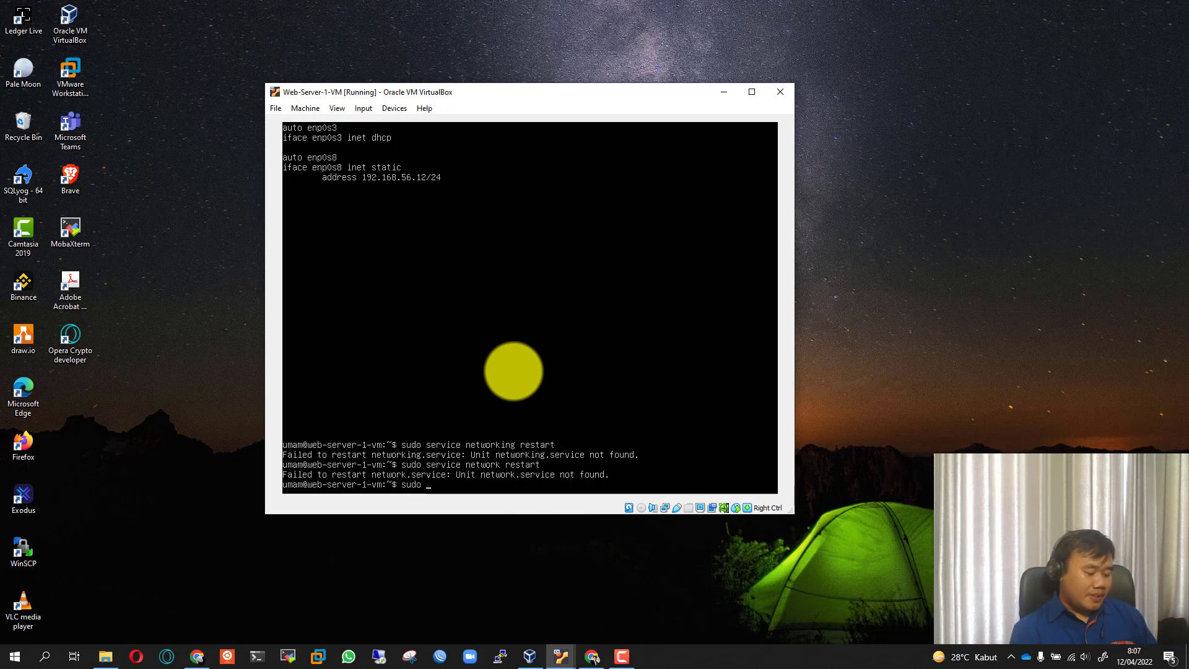
{"action": "type", "text": "apt install if"}
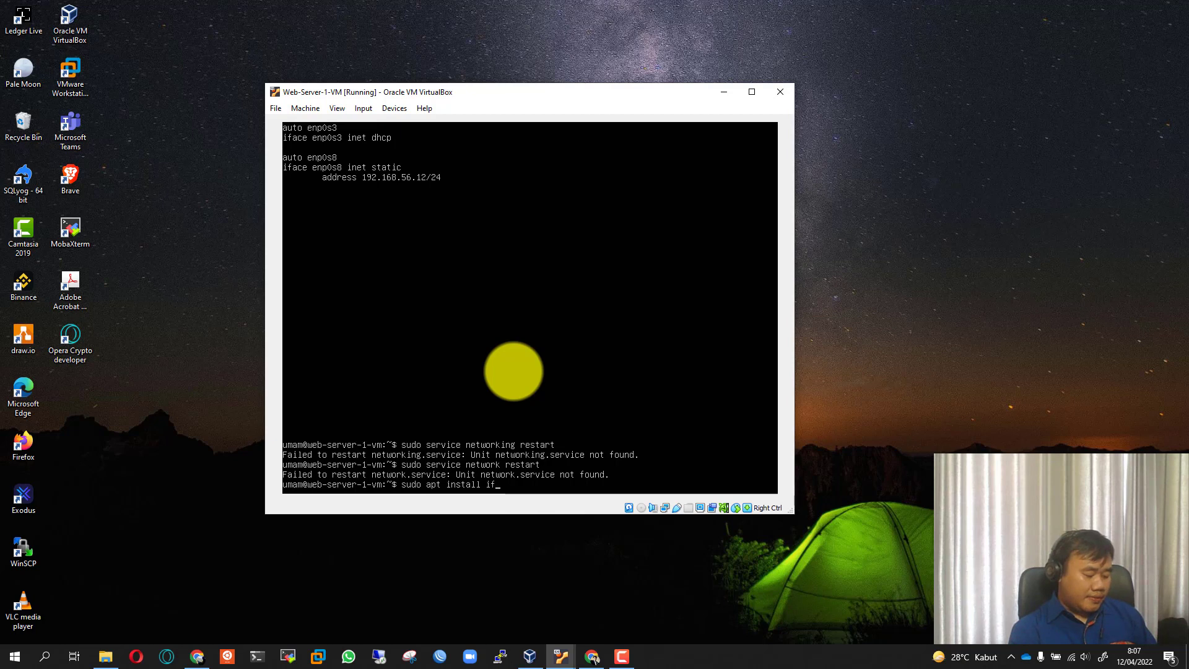
{"action": "type", "text": "updown -y"}
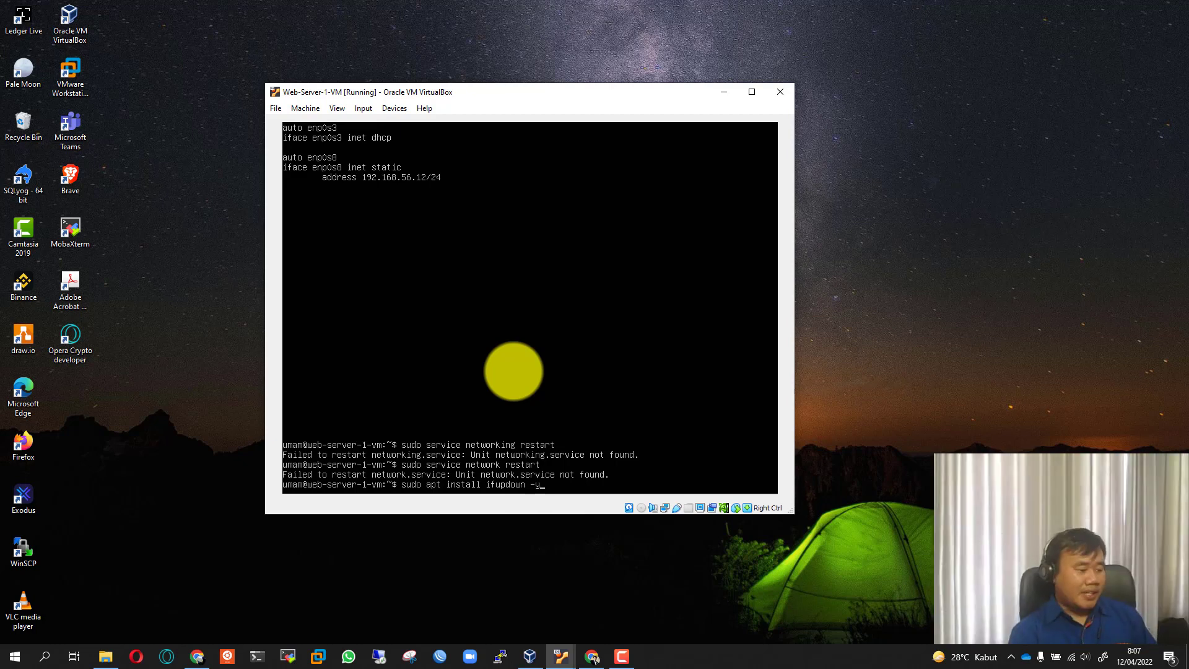
{"action": "key", "text": "Return"}
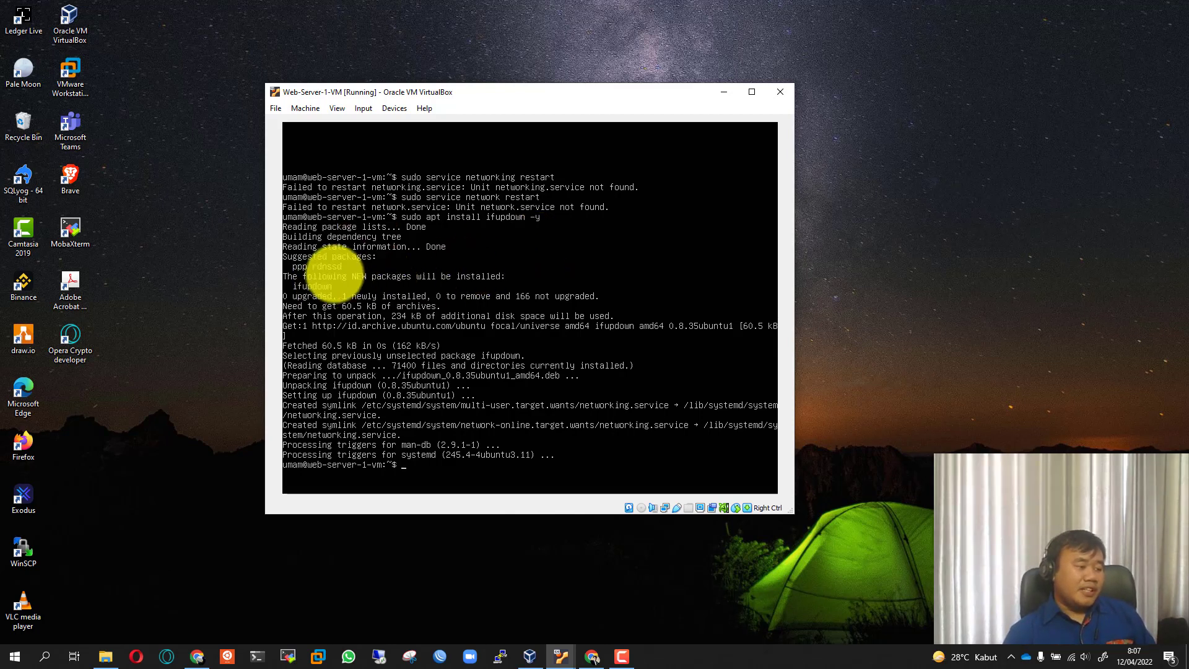
Rerun "sudo service networking restart" to apply the new interface configuration
{"action": "key", "text": "Up"}
{"action": "key", "text": "Up"}
{"action": "key", "text": "Up"}
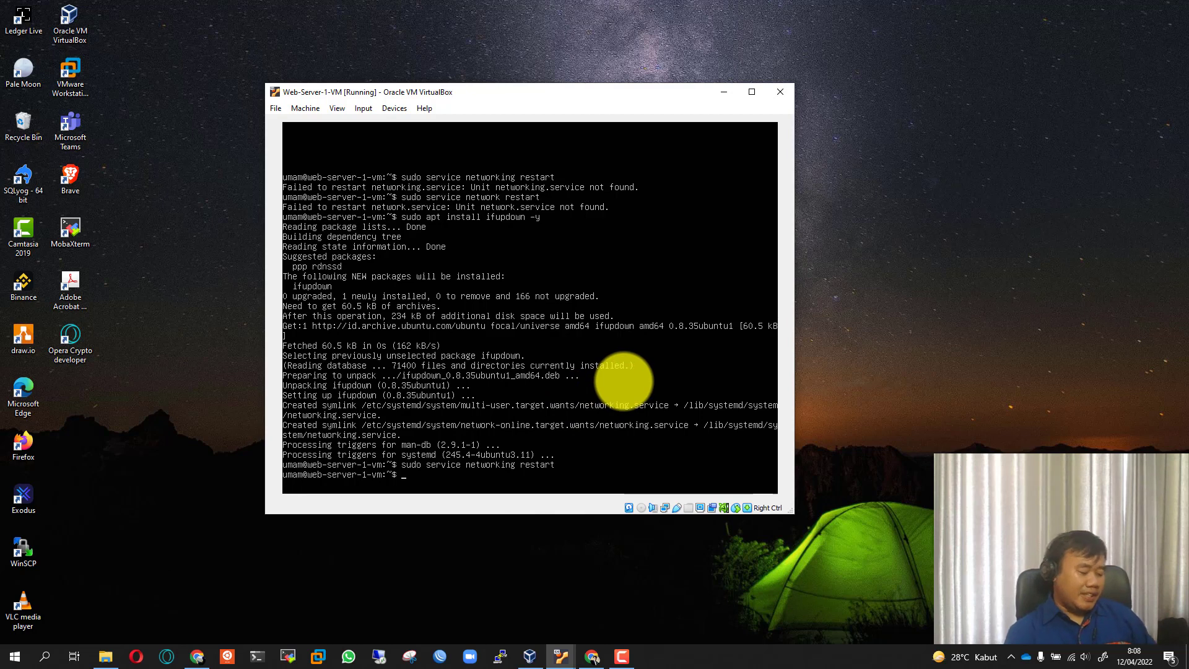
Check the IP addresses assigned to the adapters of Web-Server-1-VM with "sudo ip addr show"
{"action": "type", "text": "sudo ip "}
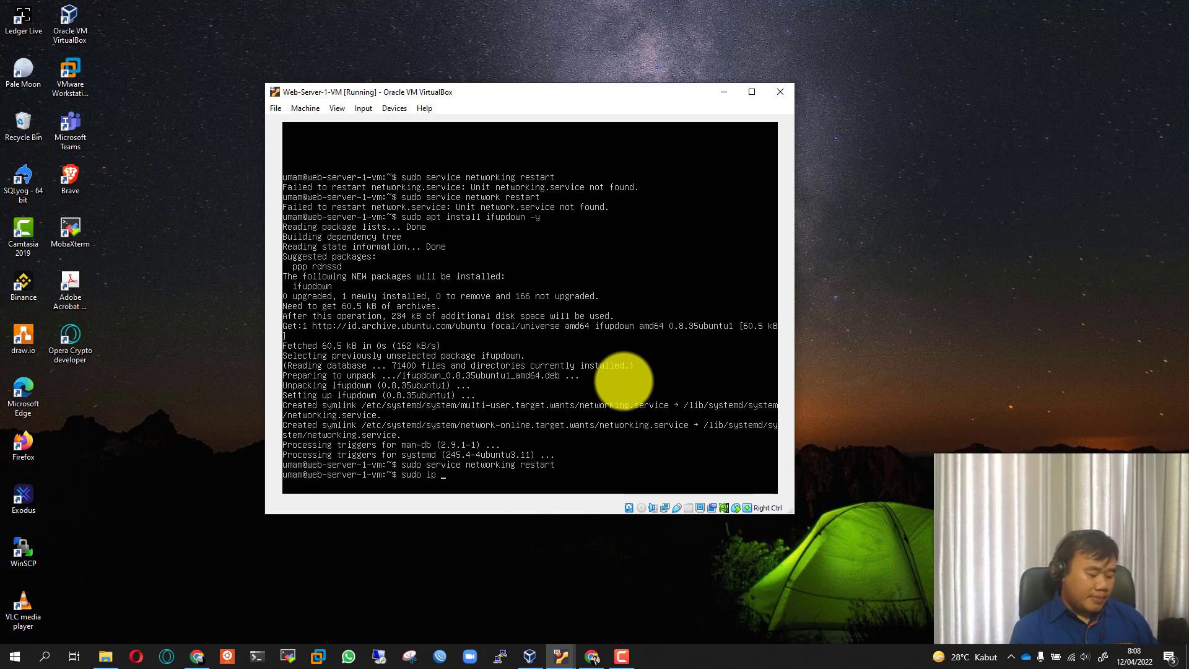
{"action": "type", "text": "addr show"}
{"action": "key", "text": "Return"}
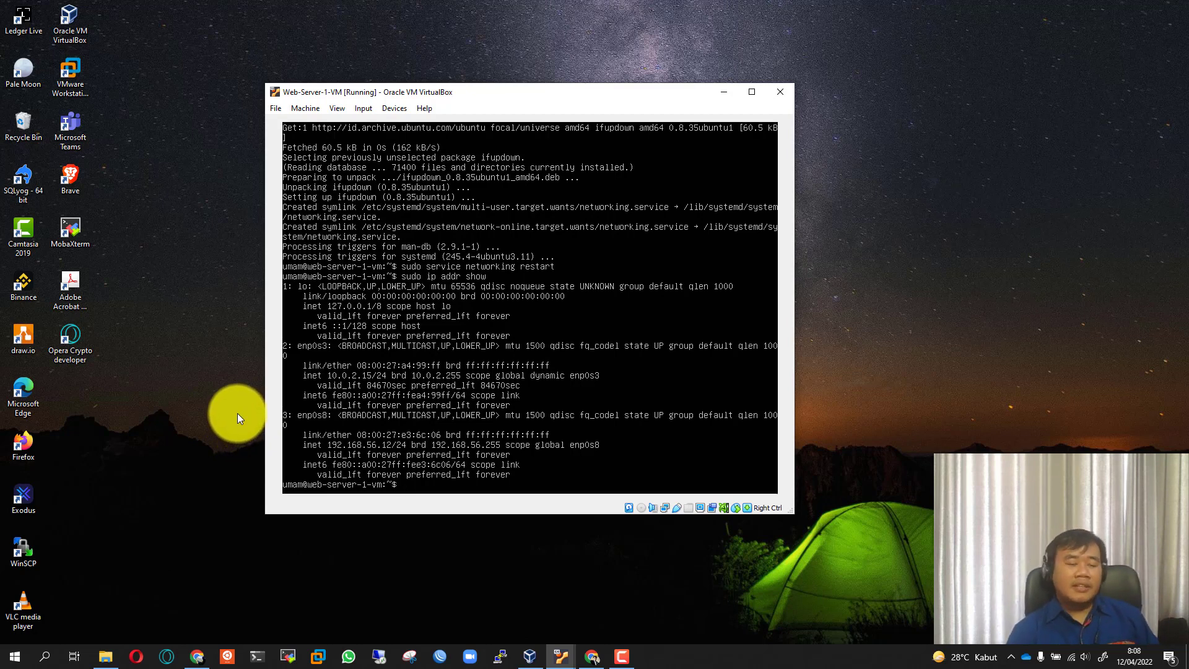
Minimize the Web-Server-1-VM window, switch to the Web-Server-2-VM window and move it toward the middle of the desktop
{"action": "left_click", "coordinate": [493, 549]}
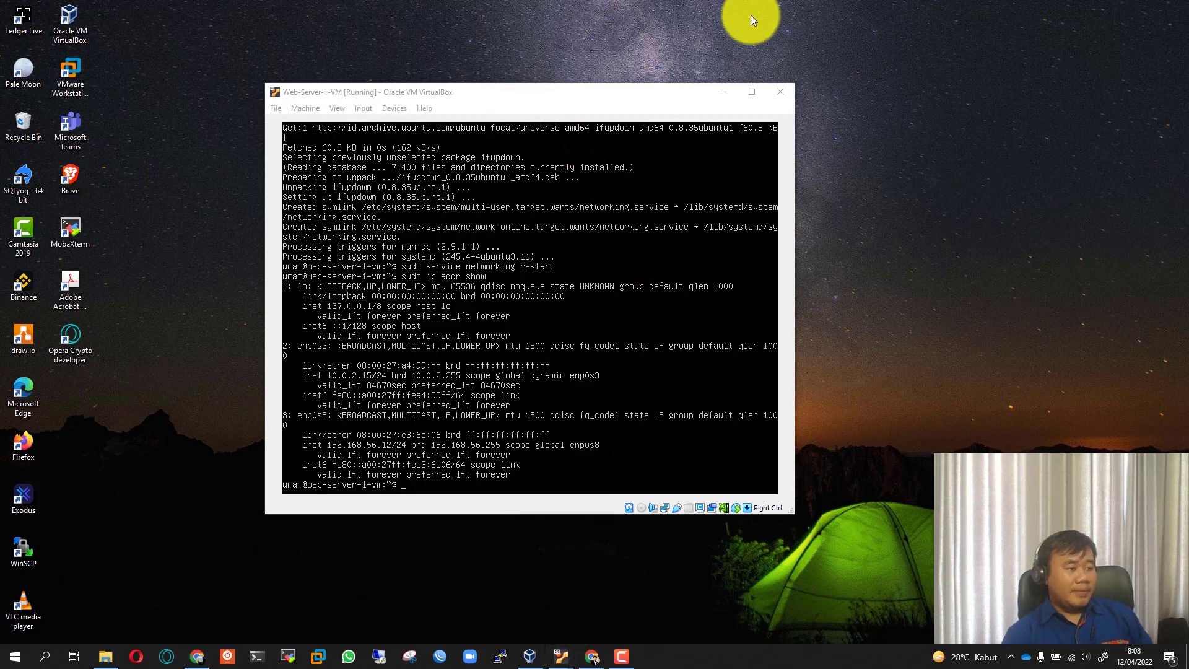
{"action": "left_click", "coordinate": [726, 93]}
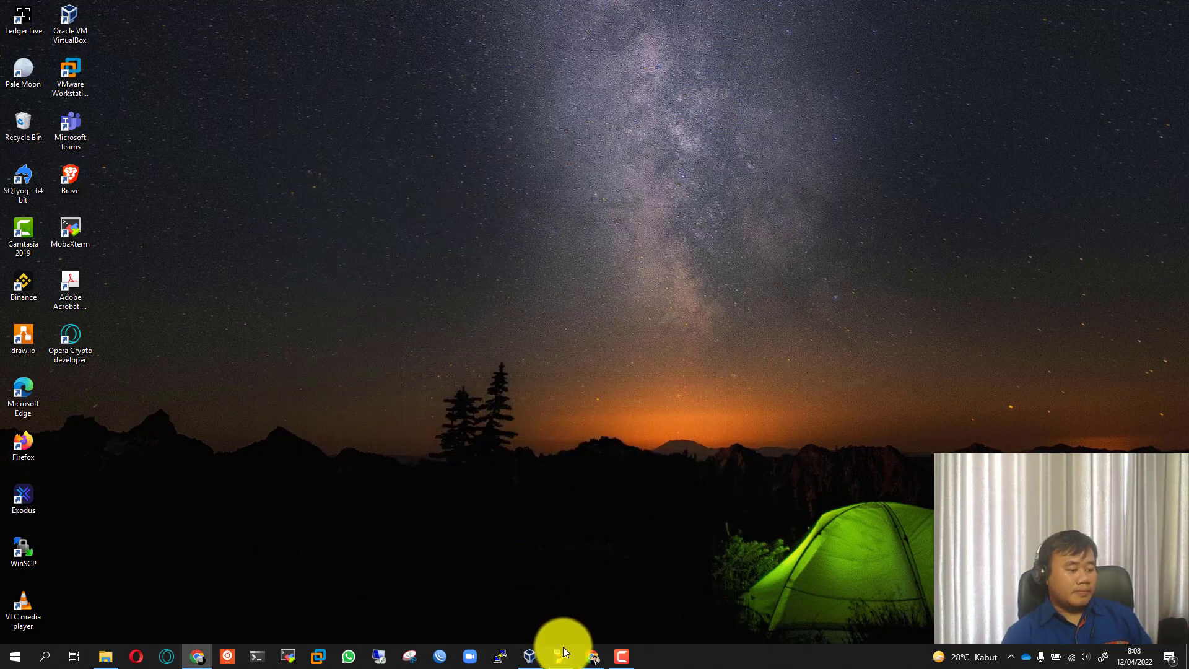
{"action": "mouse_move", "coordinate": [563, 651]}
{"action": "left_click", "coordinate": [682, 608]}
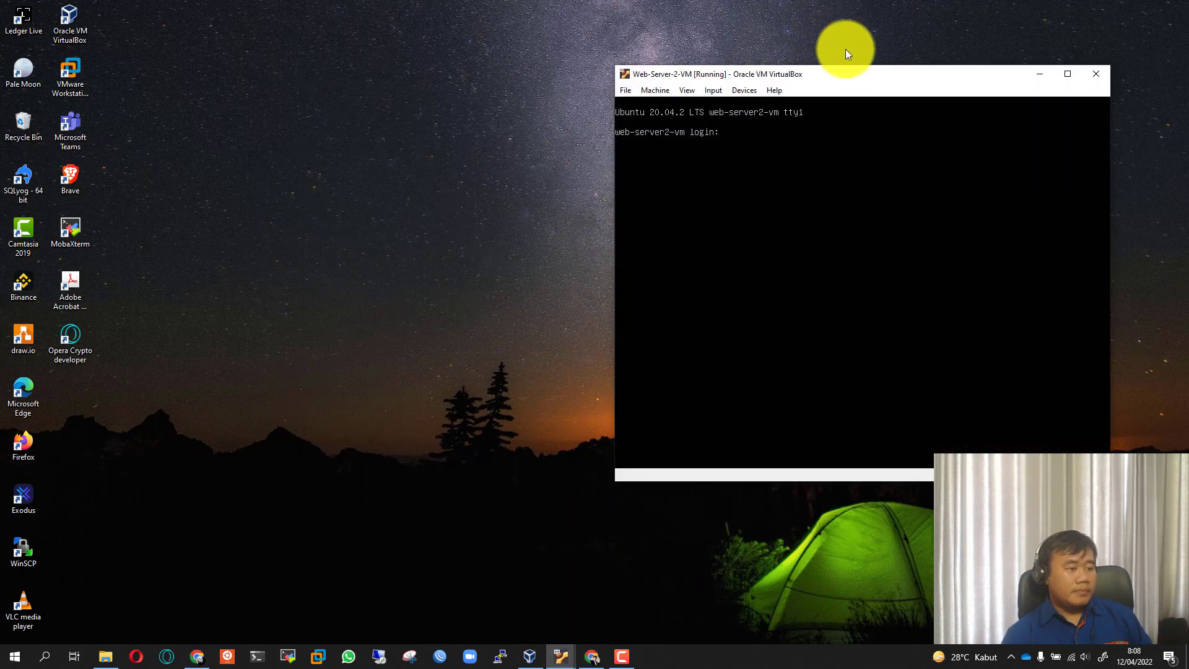
{"action": "left_click_drag", "start_coordinate": [866, 81], "coordinate": [561, 93]}
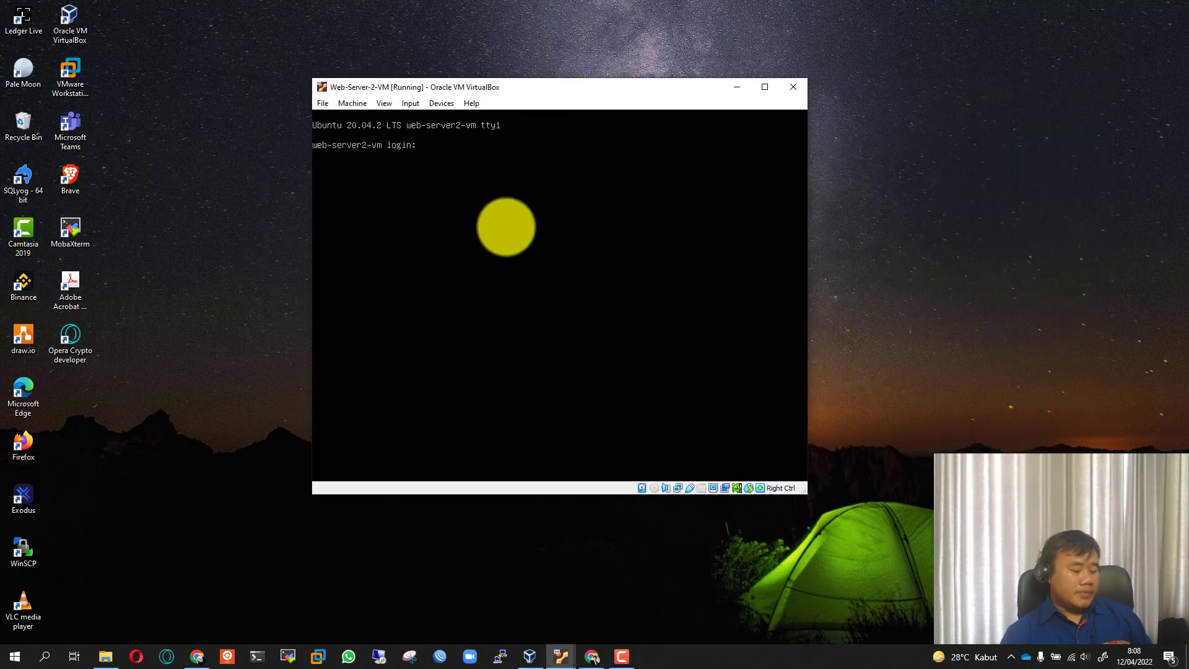
Log in to Web-Server-2-VM with the account's username and password
{"action": "type", "text": "umam"}
{"action": "key", "text": "Return"}
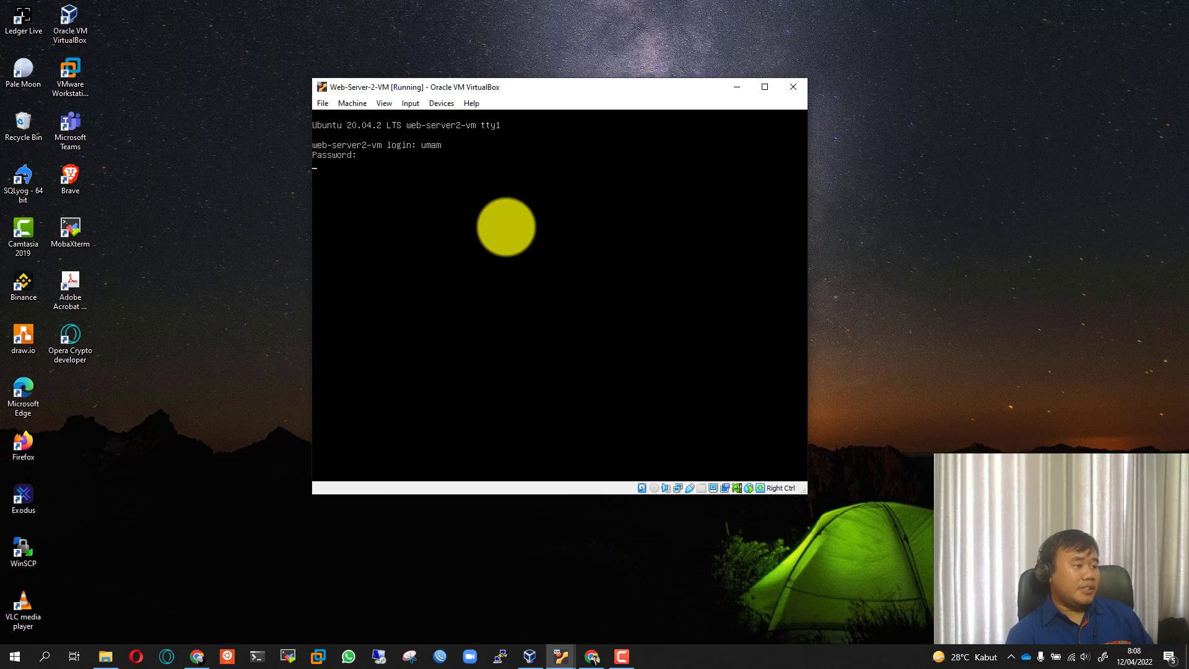
{"action": "key", "text": "Return"}
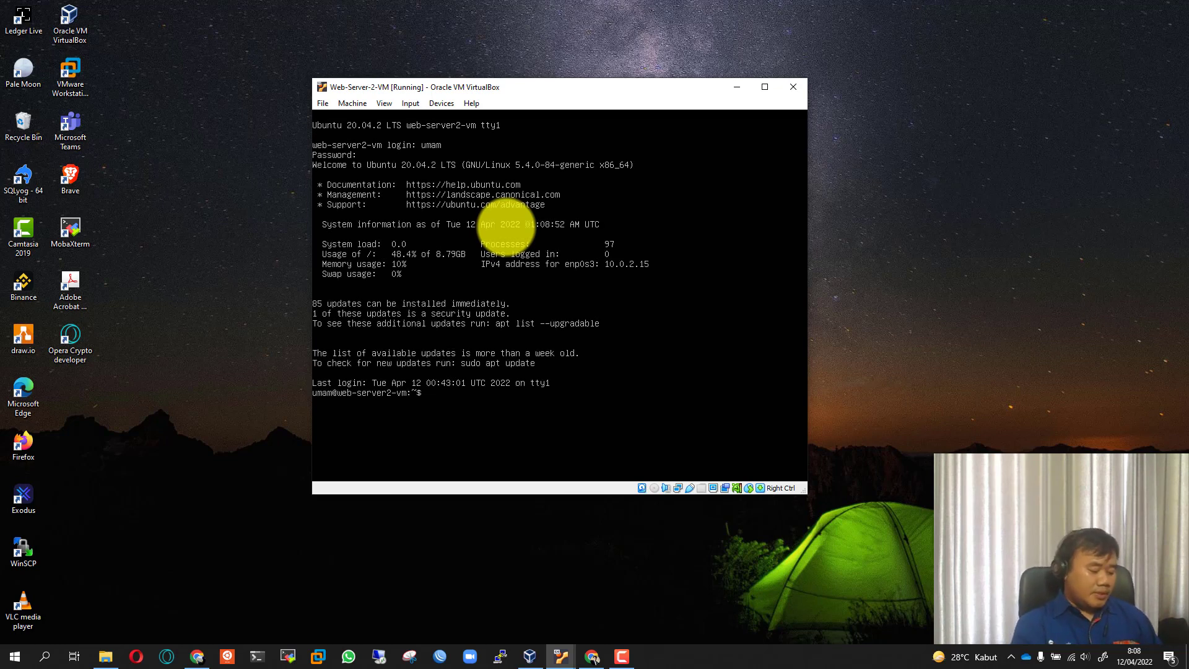
Refresh the package lists on Web-Server-2-VM with "sudo apt update -y", entering the sudo password when asked
{"action": "type", "text": "sudo"}
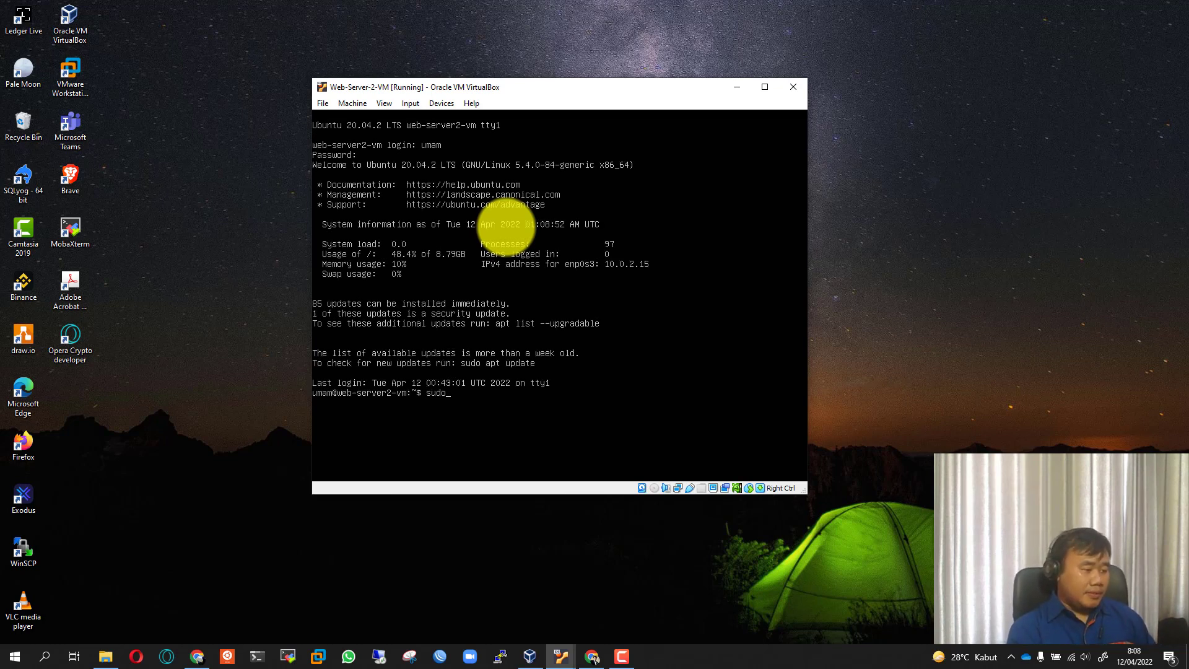
{"action": "type", "text": " apt u"}
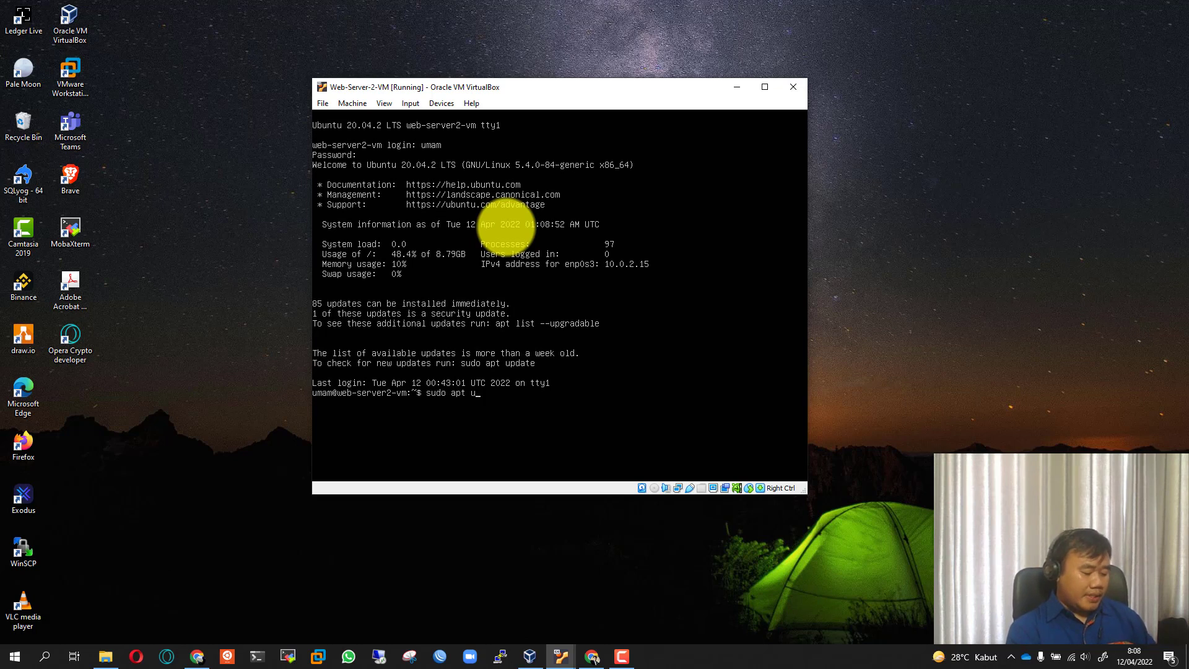
{"action": "type", "text": "pdate -"}
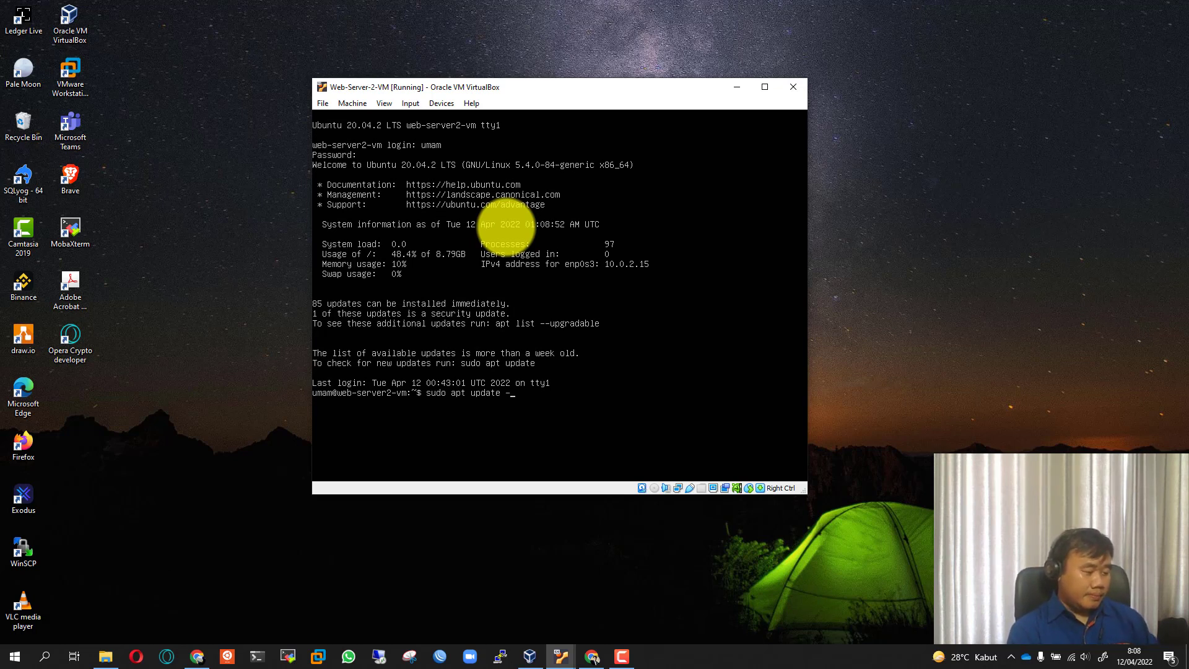
{"action": "type", "text": "y"}
{"action": "key", "text": "Return"}
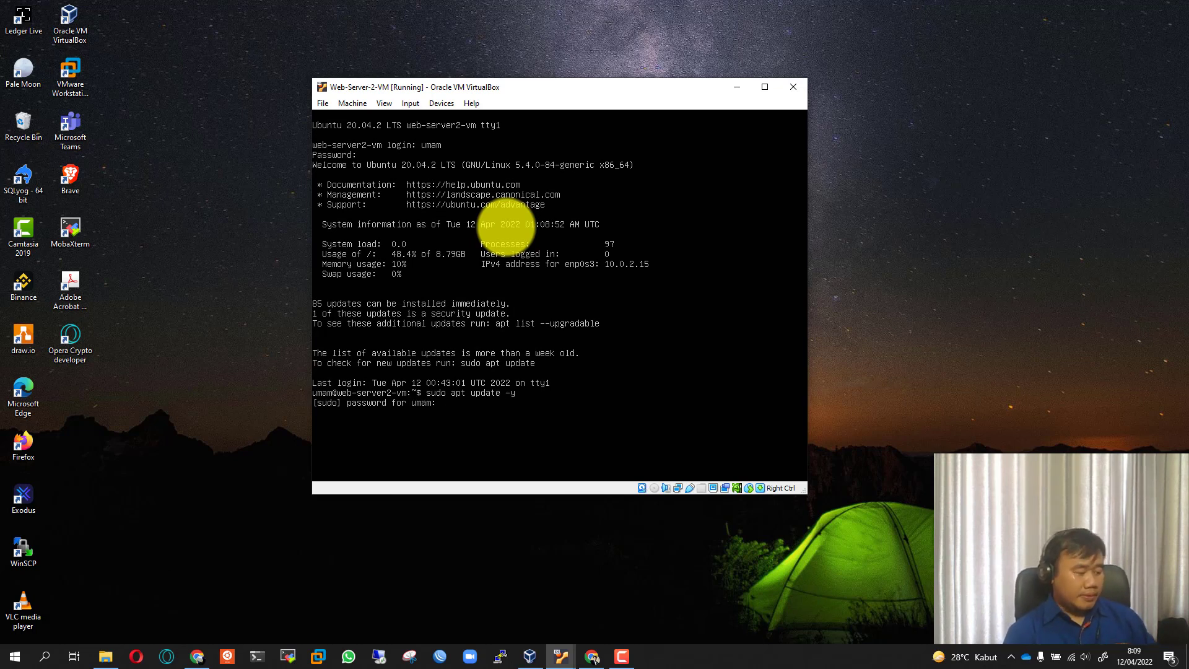
{"action": "key", "text": "Return"}
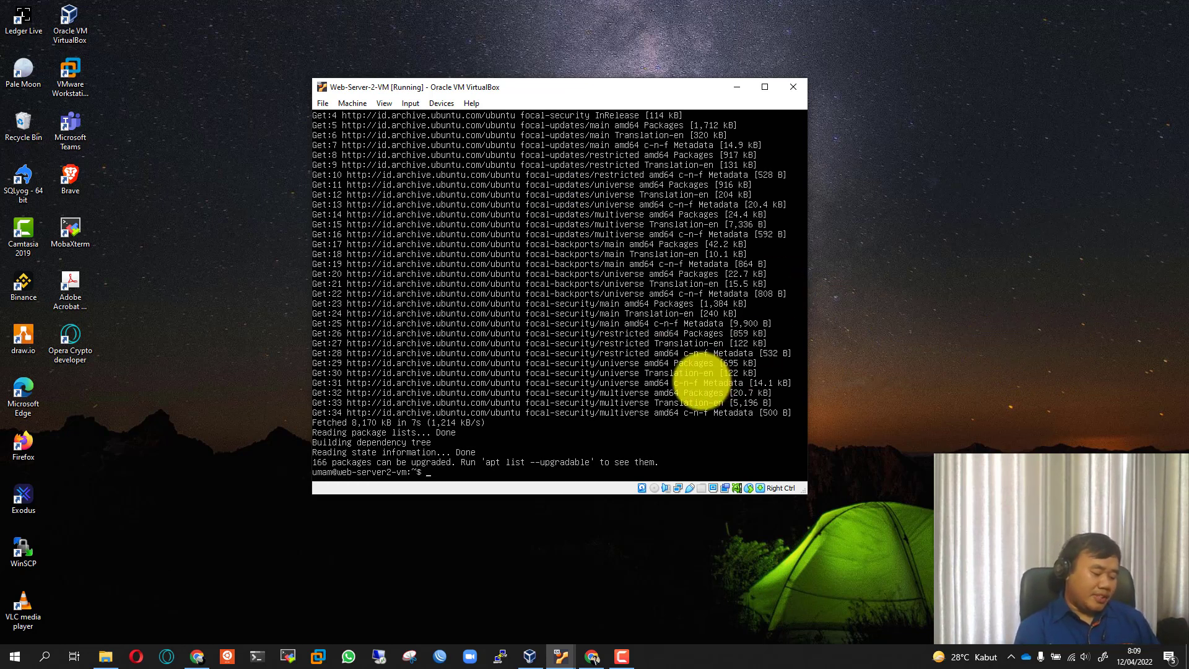
Install the ifupdown package on Web-Server-2-VM with "sudo apt install ifupdown -y"
{"action": "type", "text": "sudo apt i"}
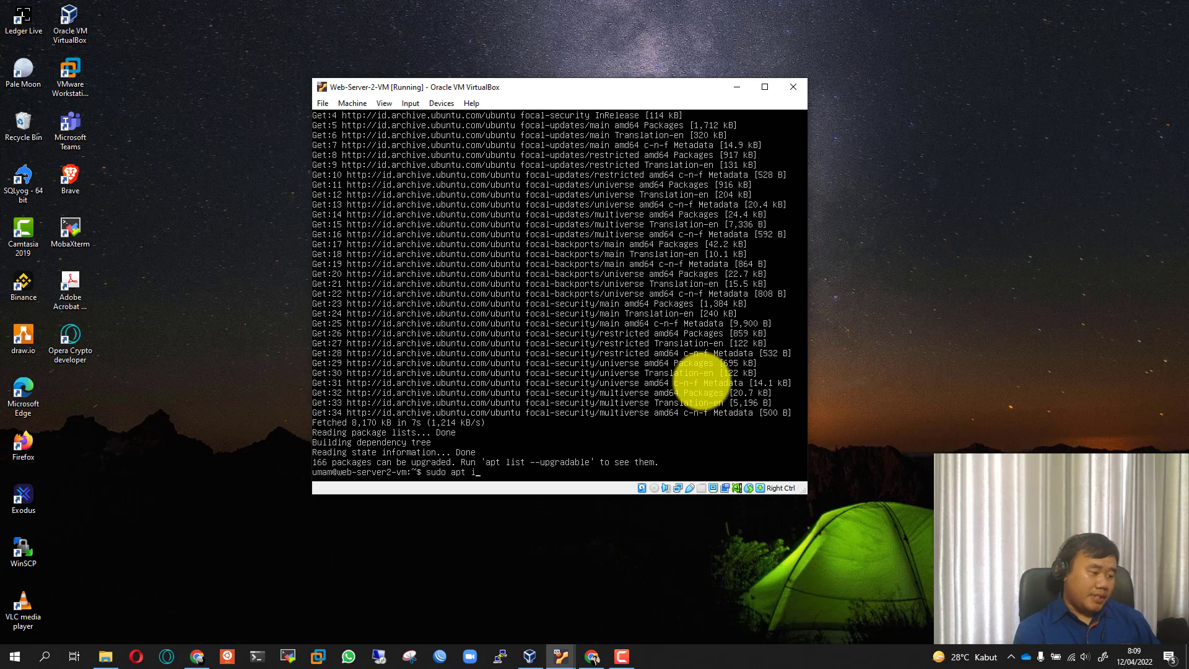
{"action": "type", "text": "nstall"}
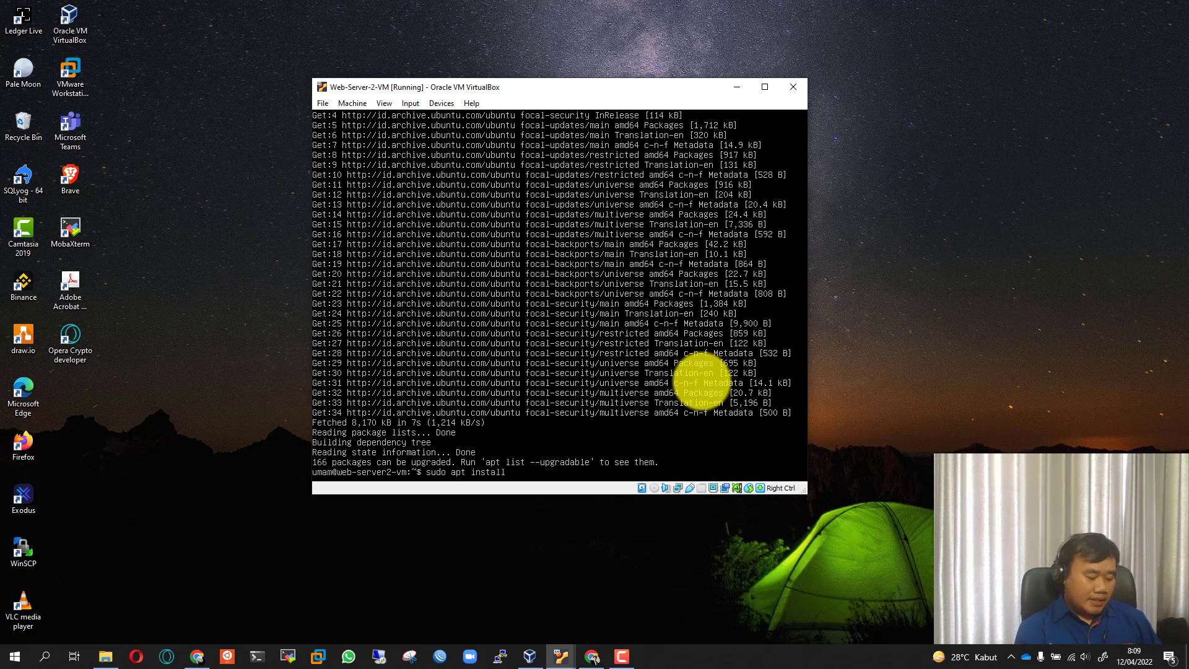
{"action": "type", "text": " ifupdown "}
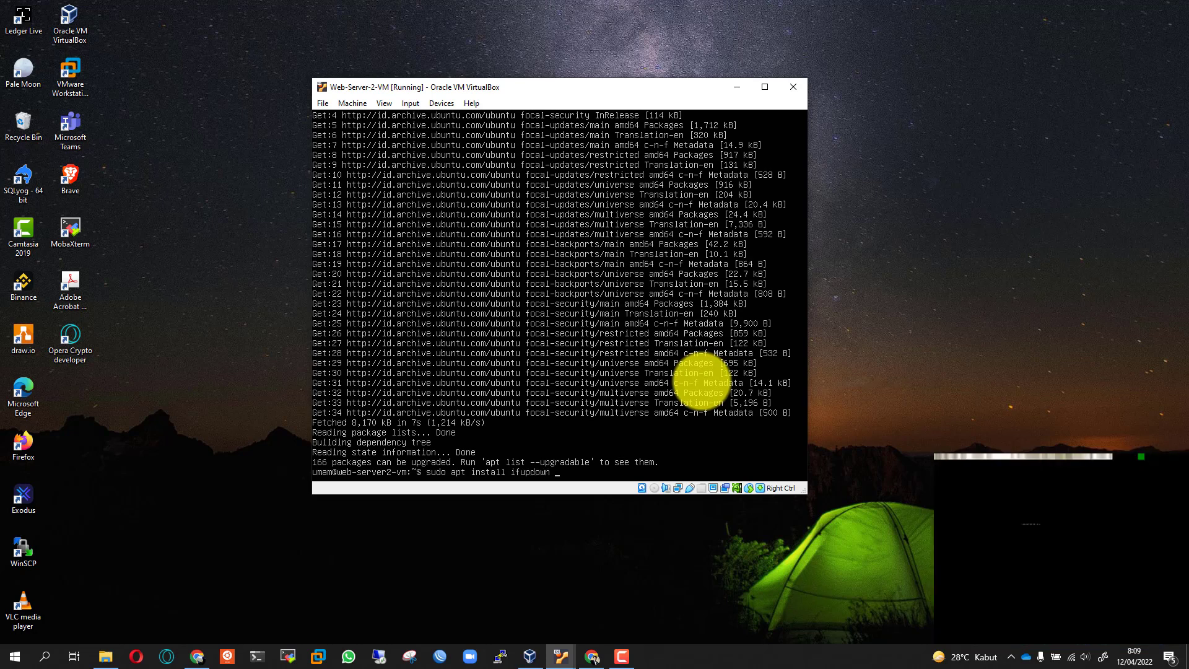
{"action": "type", "text": "-y"}
{"action": "key", "text": "Return"}
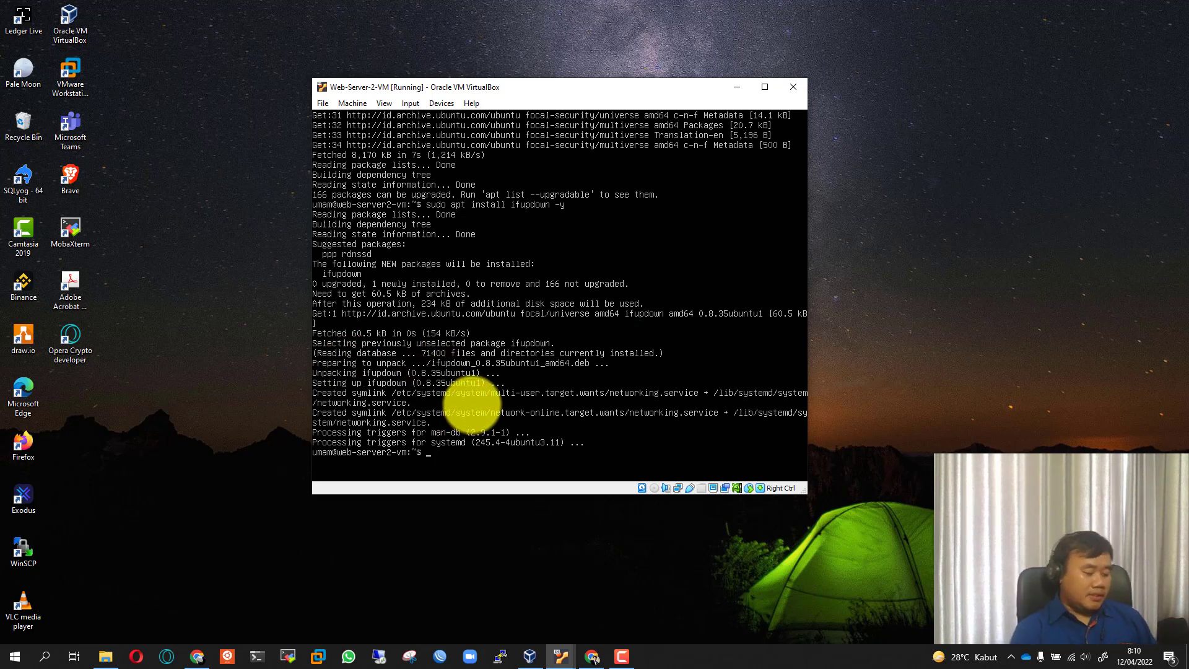
List the network adapters and their addresses on Web-Server-2-VM with "sudo ip addr show"
{"action": "type", "text": "udo"}
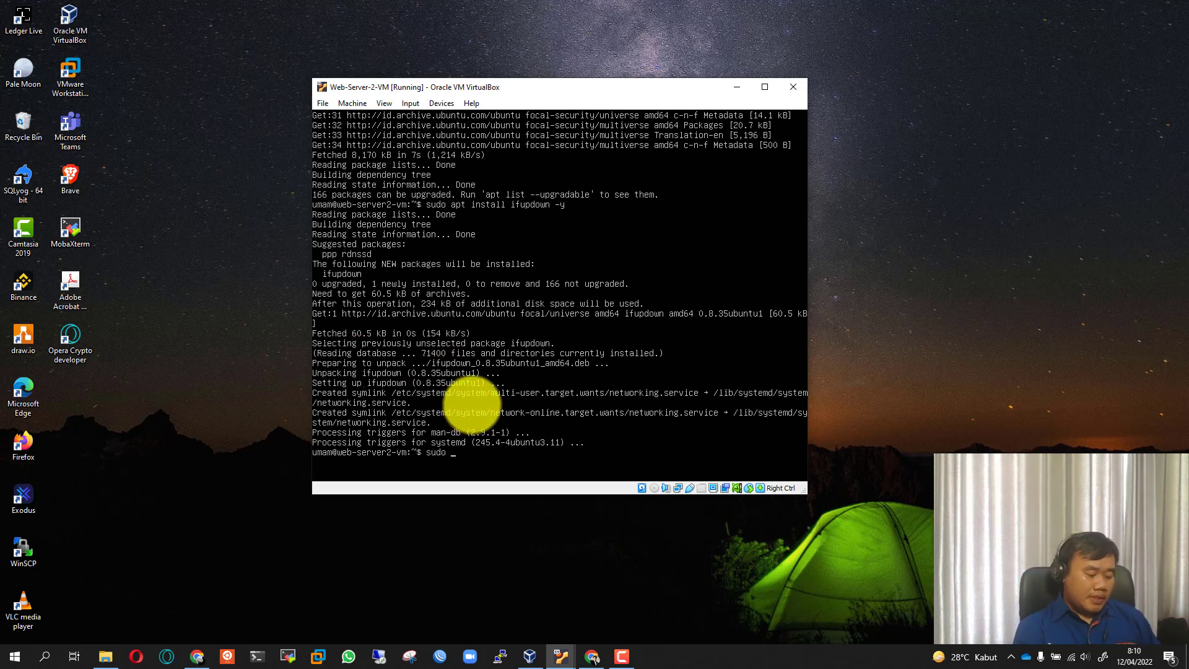
{"action": "type", "text": " ip addr show"}
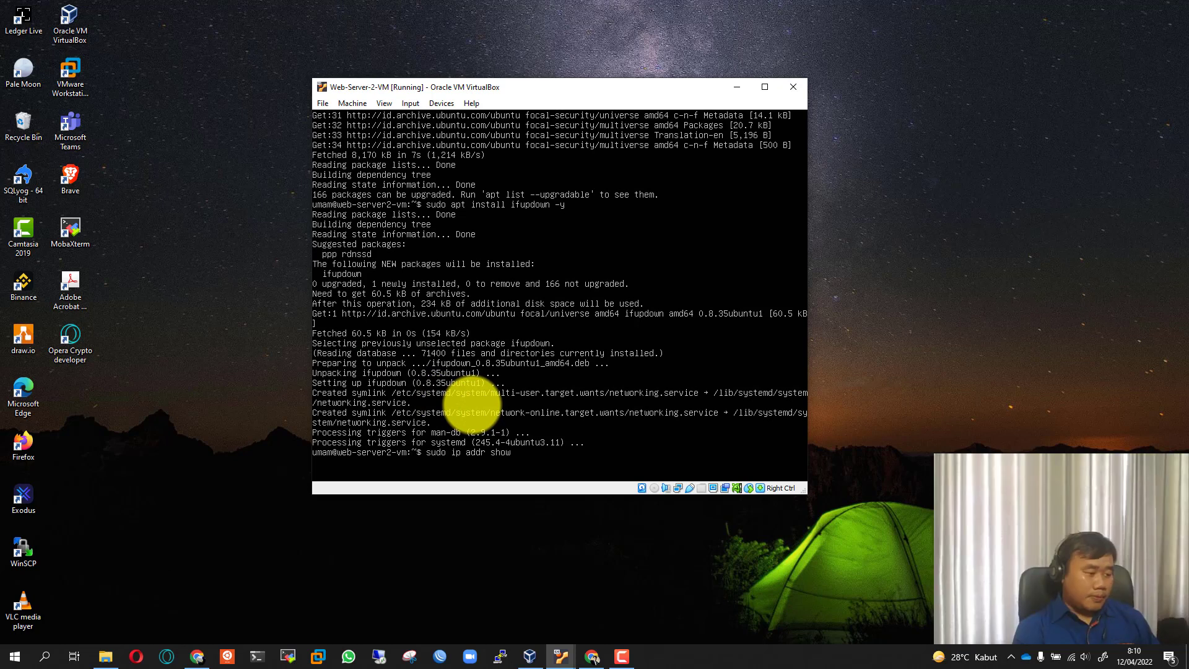
{"action": "key", "text": "Return"}
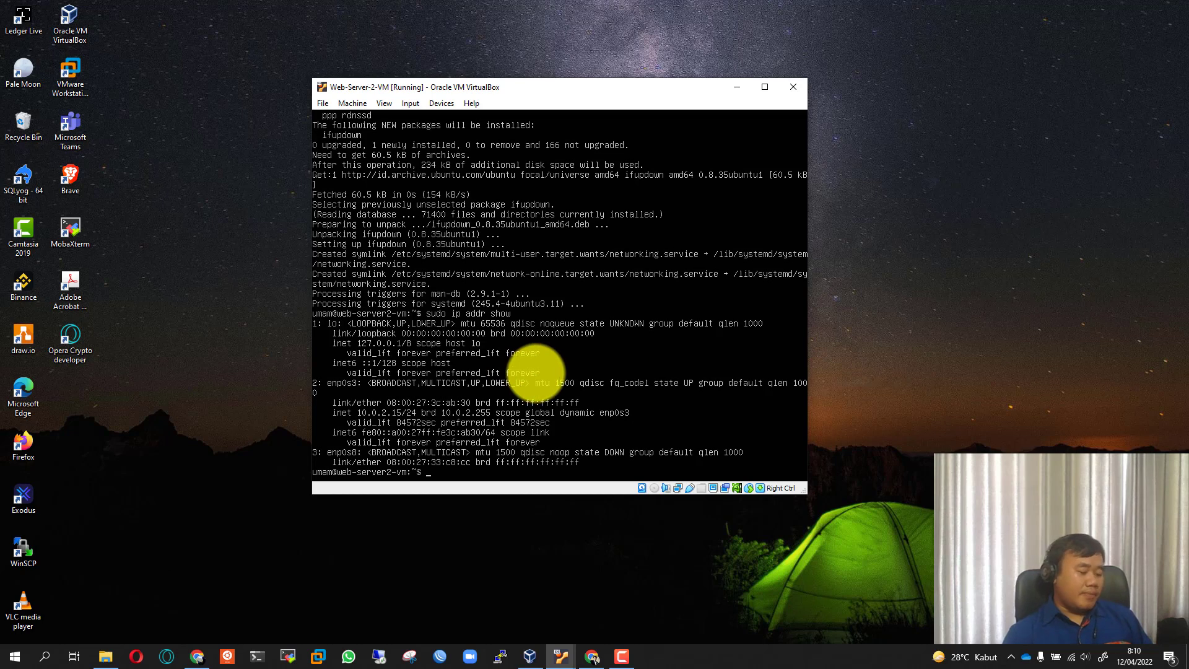
Open the network configuration file for editing with "sudo nano /etc/network/interfaces"
{"action": "type", "text": "sudo nano"}
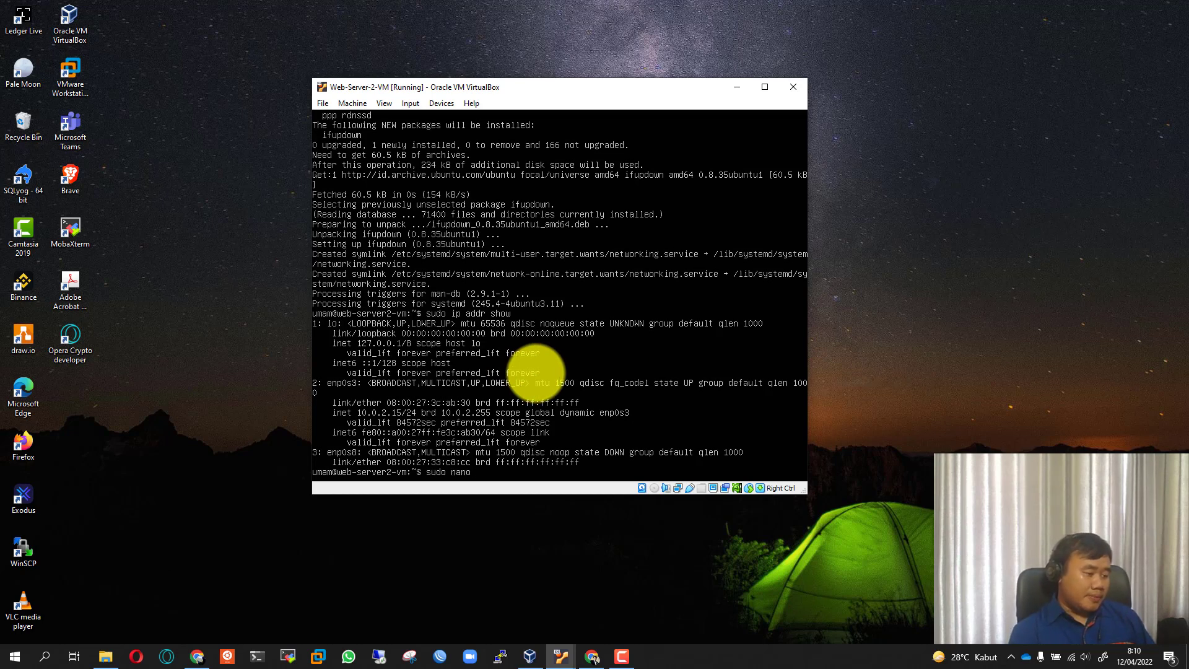
{"action": "type", "text": " /etc/n"}
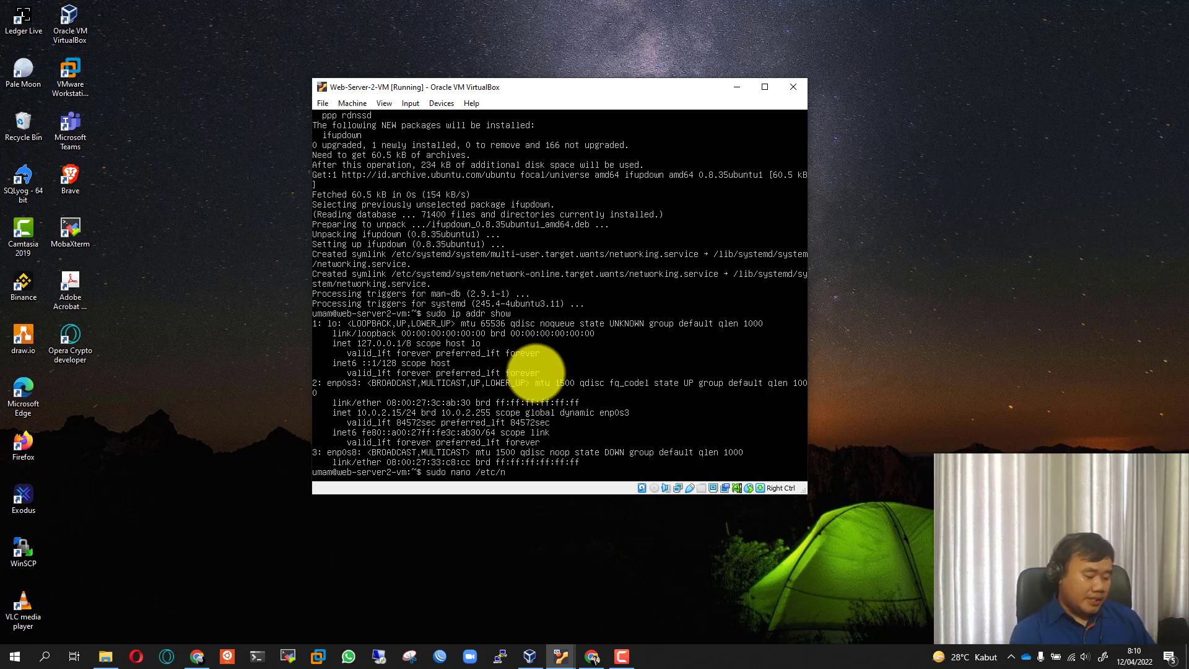
{"action": "type", "text": "etwork"}
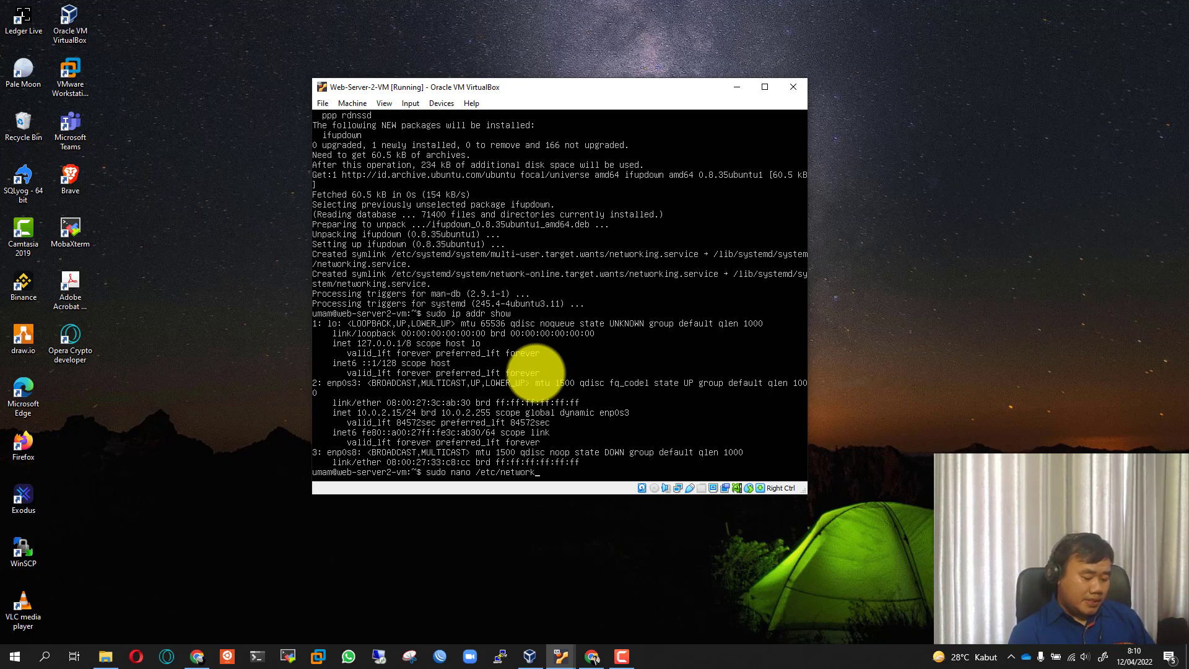
{"action": "type", "text": "/interfaces"}
{"action": "key", "text": "Return"}
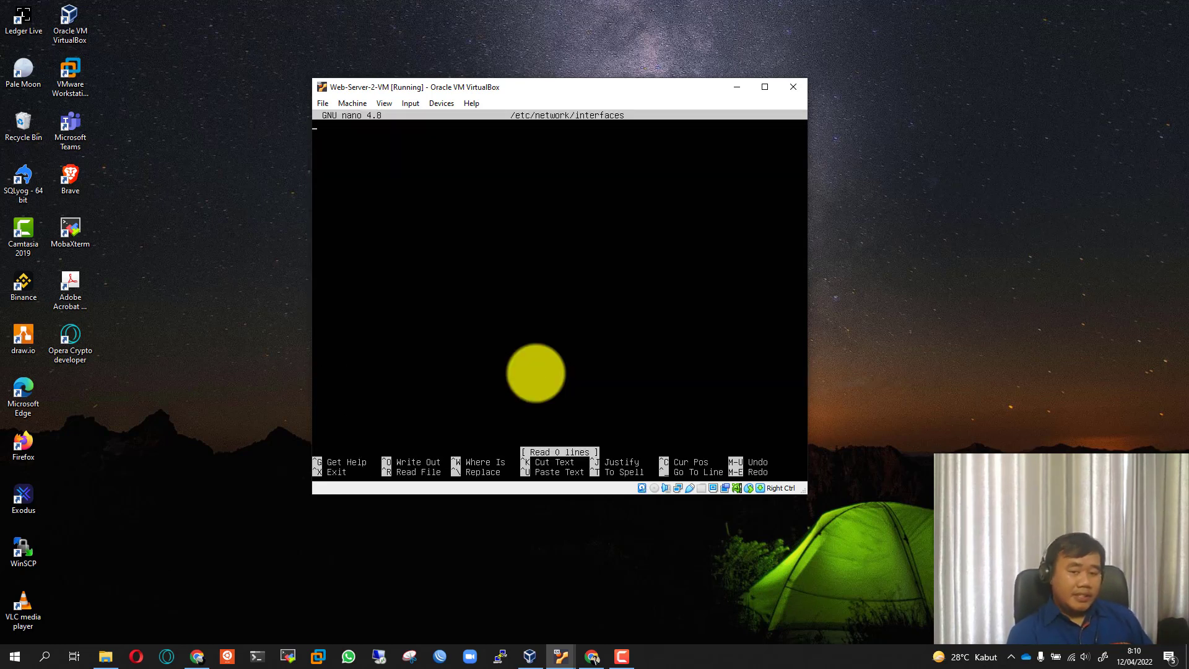
Add the loopback stanza to the interfaces file: "auto lo" and "iface lo inet loopback"
{"action": "type", "text": "auto"}
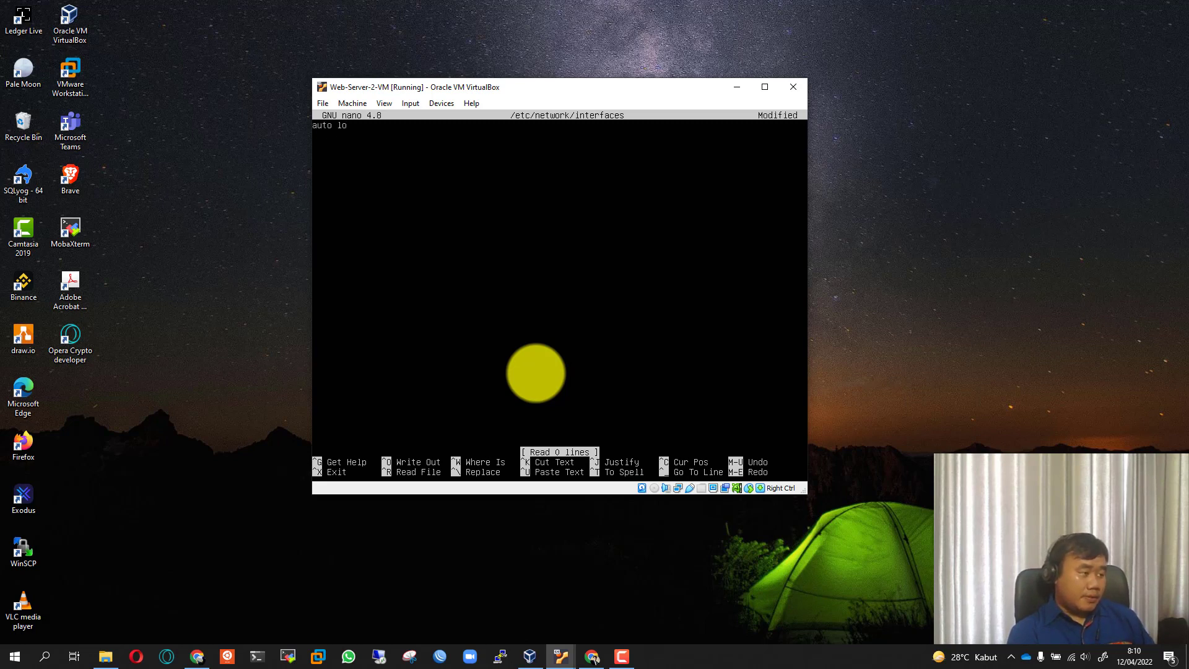
{"action": "type", "text": " lo"}
{"action": "key", "text": "Return"}
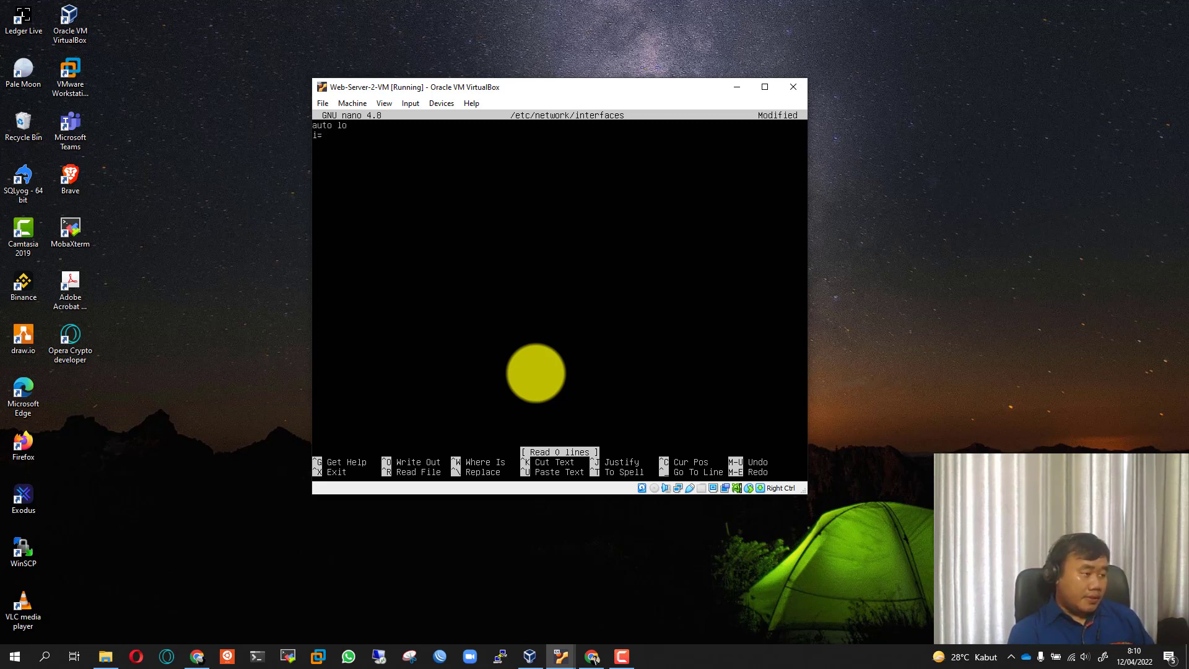
{"action": "type", "text": "iface lo inet "}
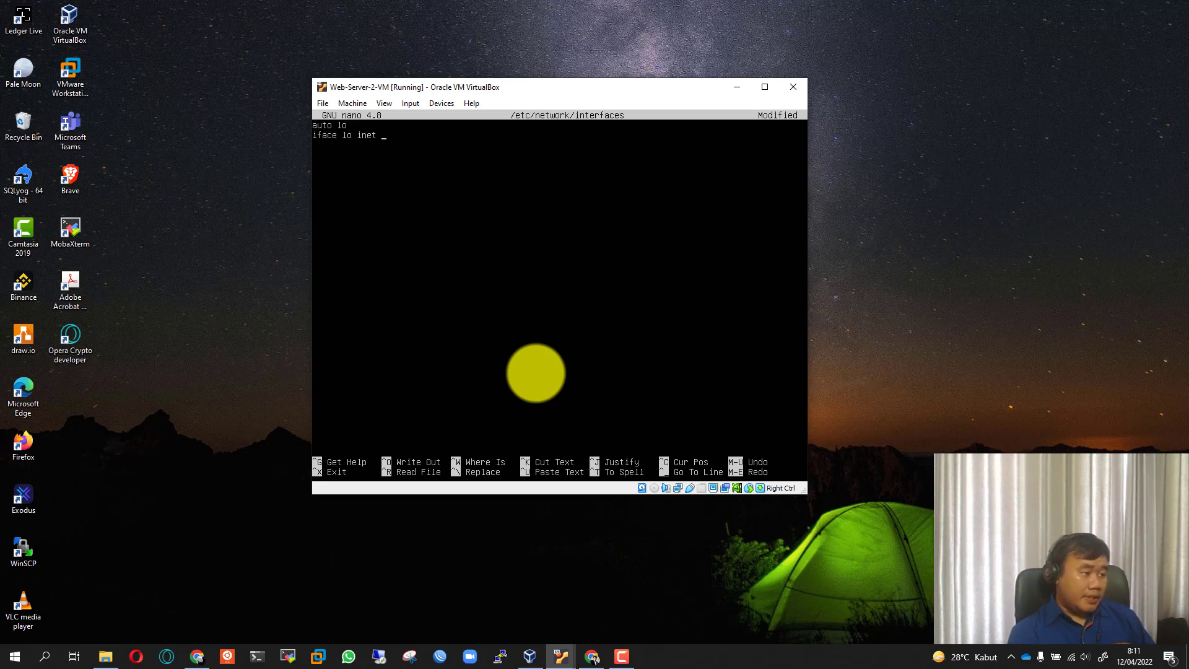
{"action": "type", "text": "loopback  "}
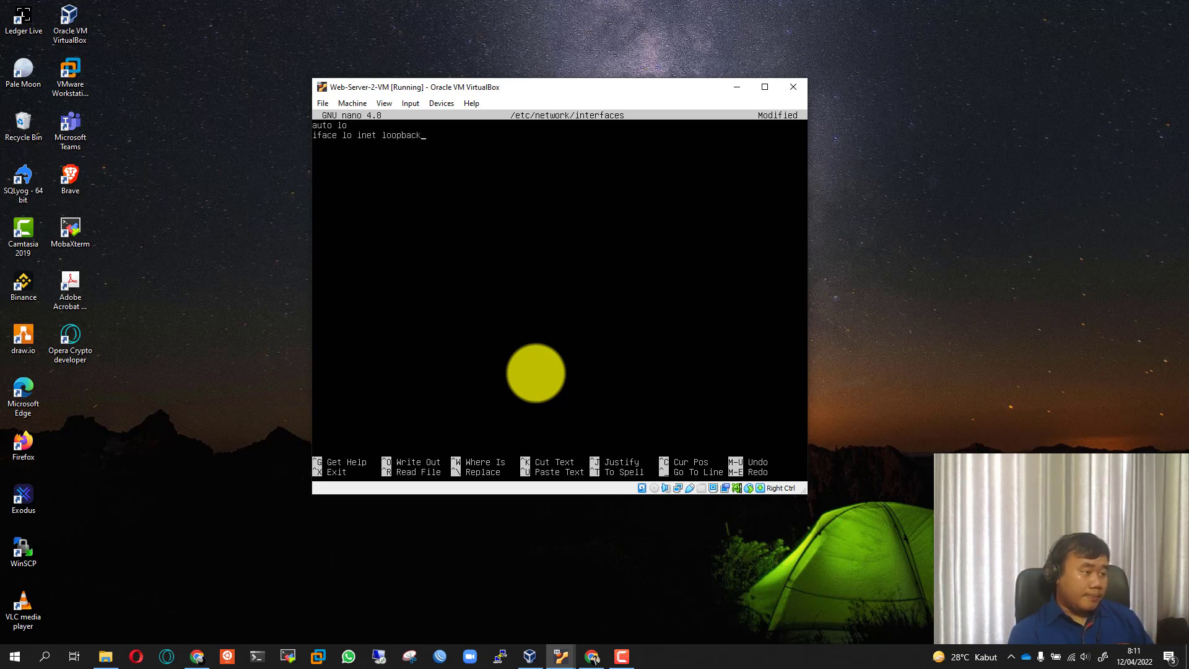
Start the NAT adapter's stanza below the loopback one with the line "auto enp0s3", followed by a line beginning with "iface"
{"action": "type", "text": "auto lo"}
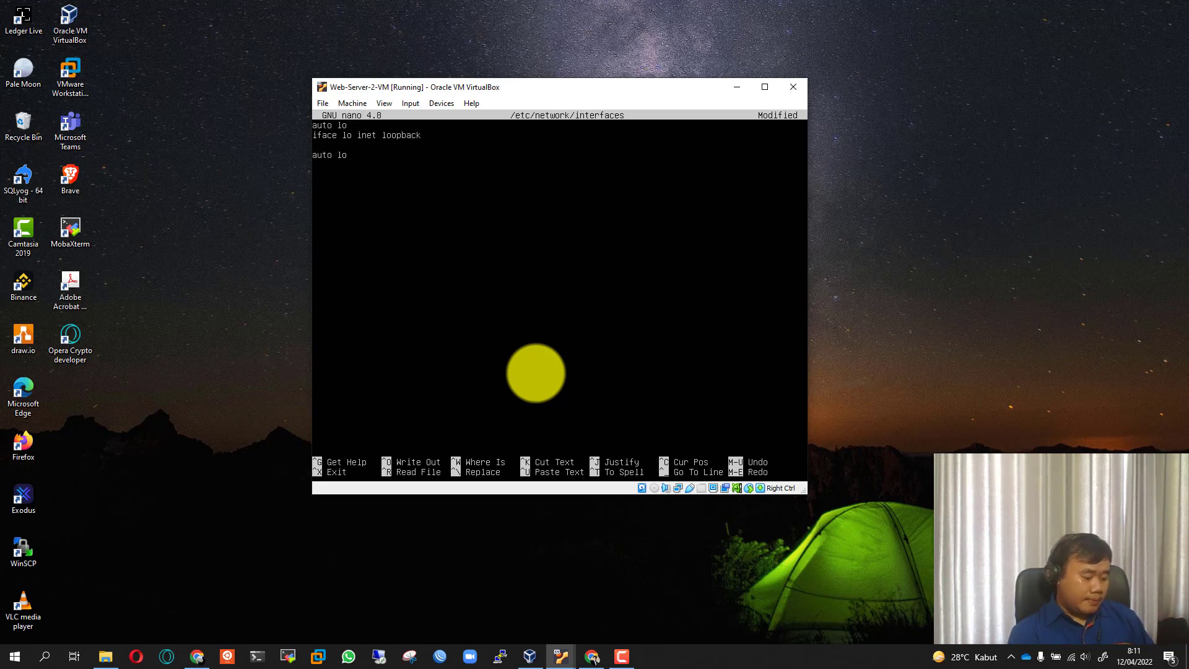
{"action": "type", "text": " iface"}
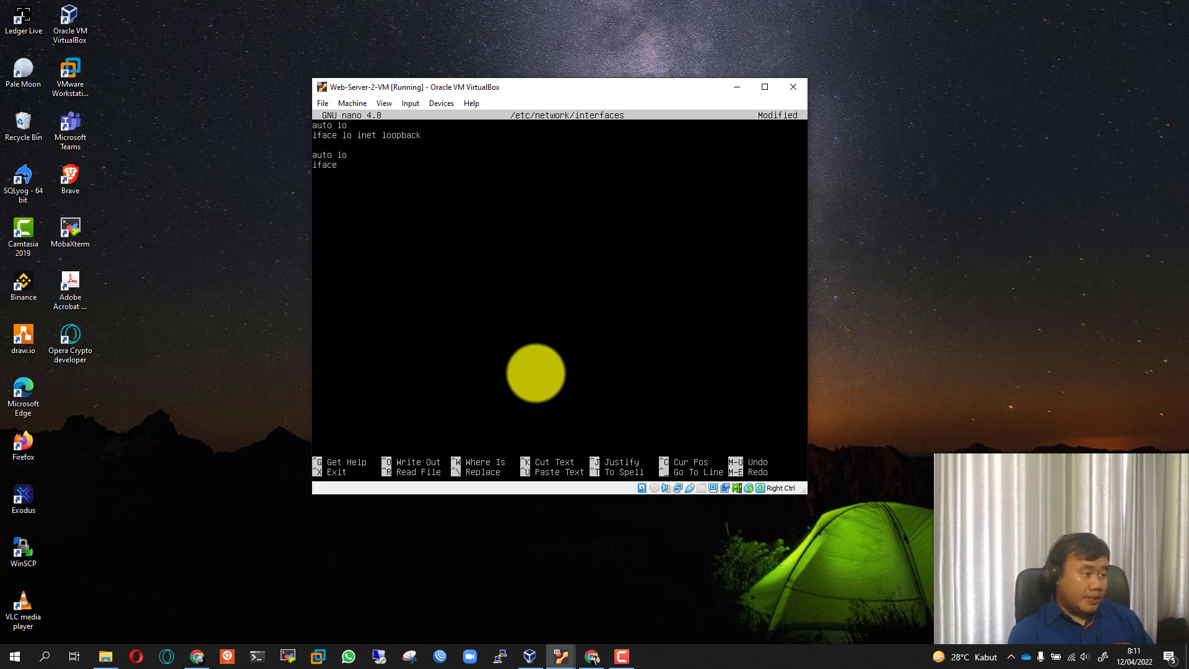
{"action": "type", "text": " lo"}
{"action": "key", "text": "BackSpace"}
{"action": "key", "text": "BackSpace"}
{"action": "key", "text": "Up"}
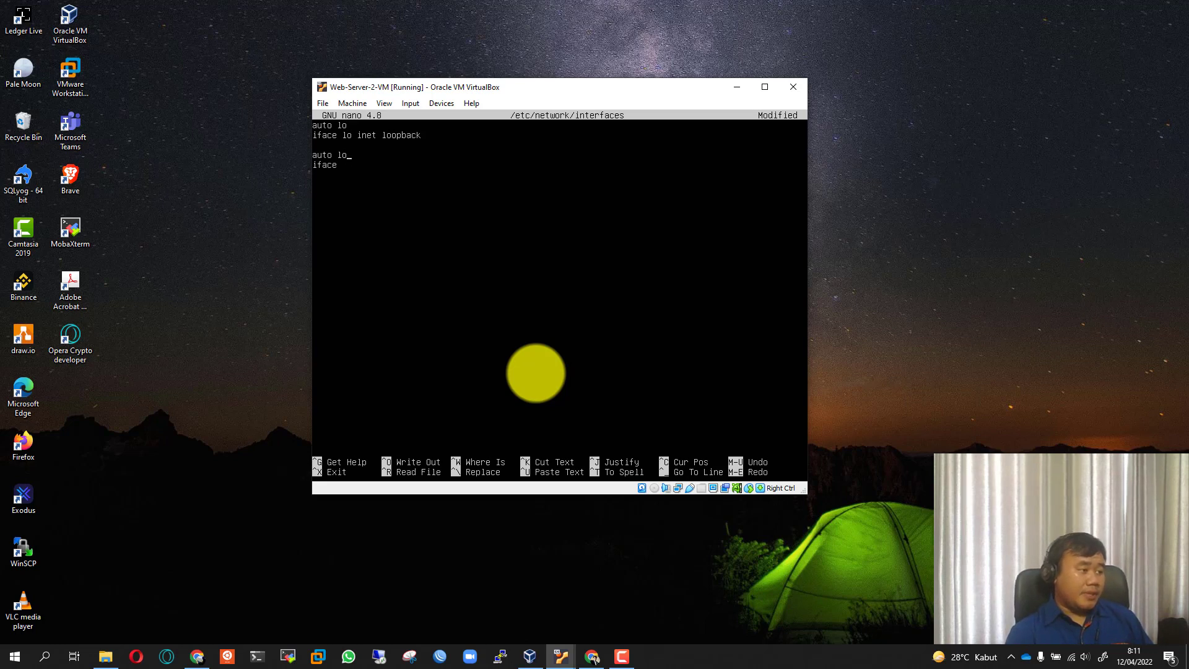
{"action": "key", "text": "End"}
{"action": "key", "text": "BackSpace"}
{"action": "key", "text": "BackSpace"}
{"action": "key", "text": "BackSpace"}
{"action": "type", "text": "e"}
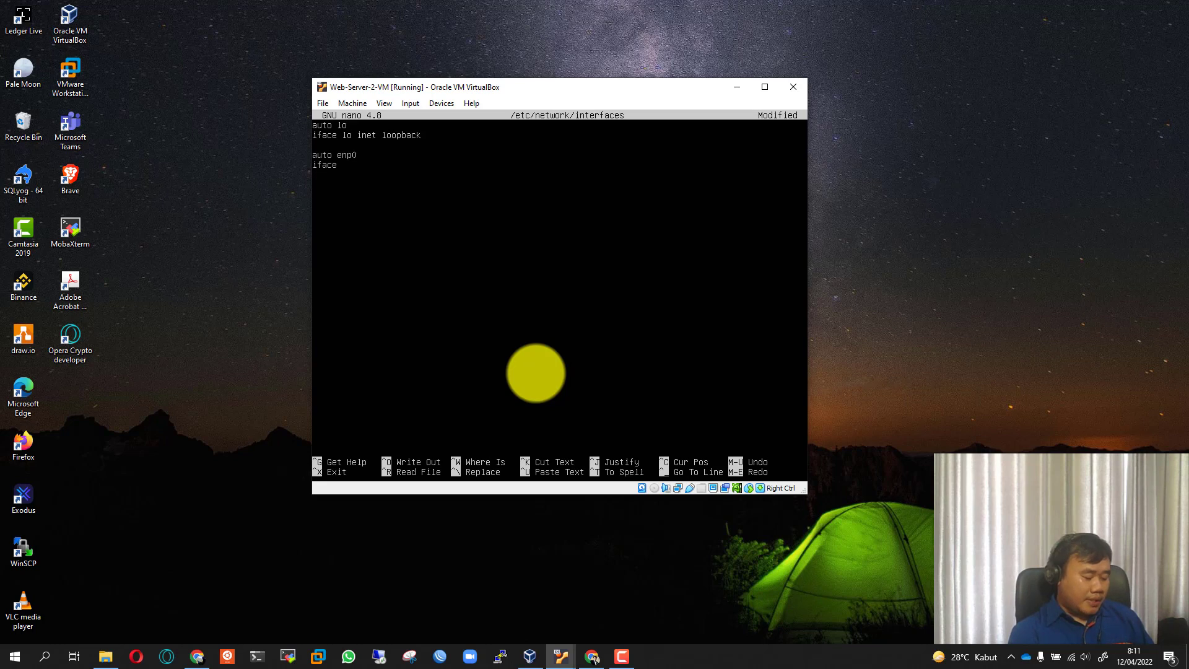
{"action": "type", "text": "s3"}
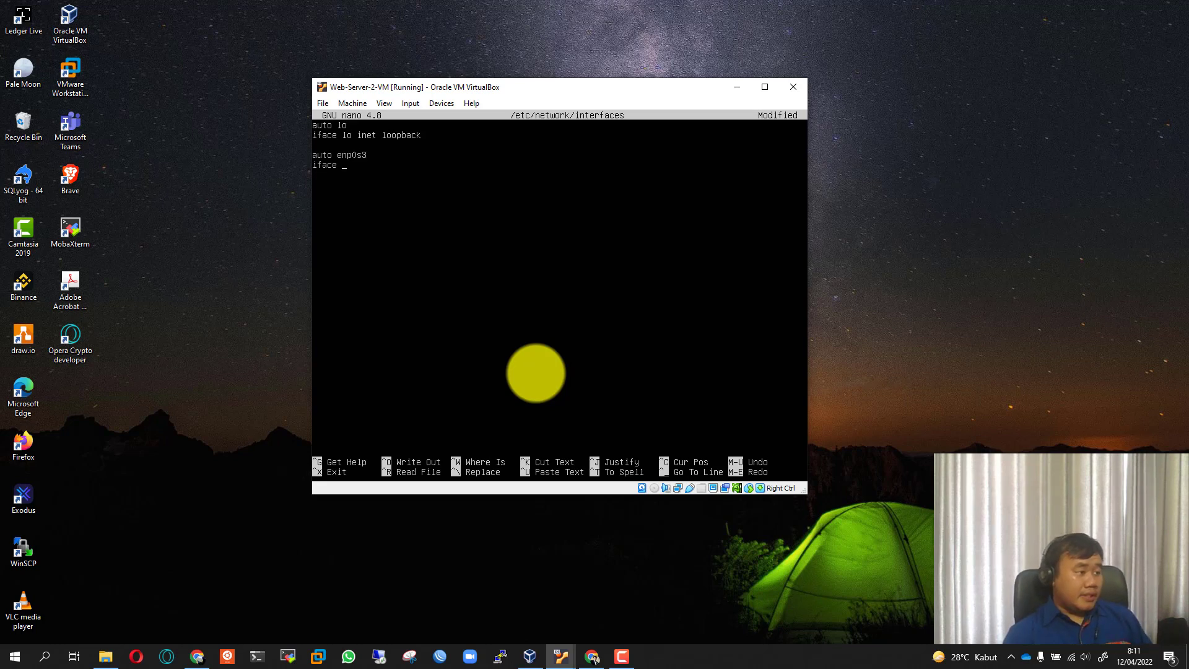
Complete the adapter's second line as "iface enp0s3 inet dhcp" so it uses DHCP
{"action": "type", "text": "en"}
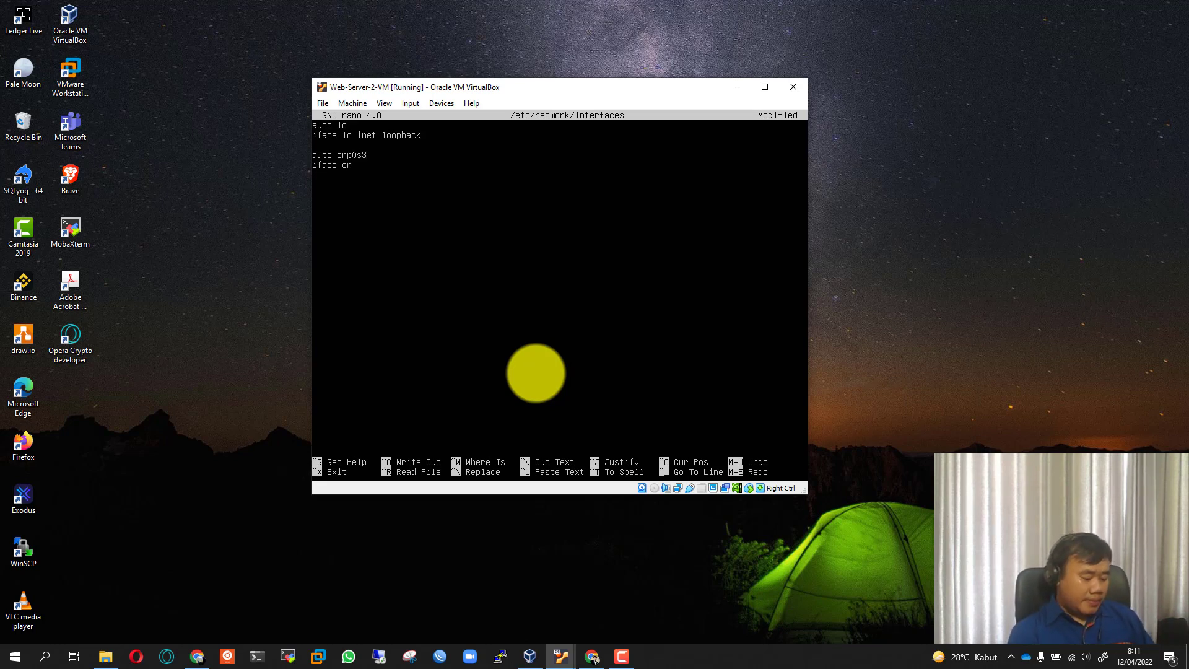
{"action": "type", "text": "p0s3 inet "}
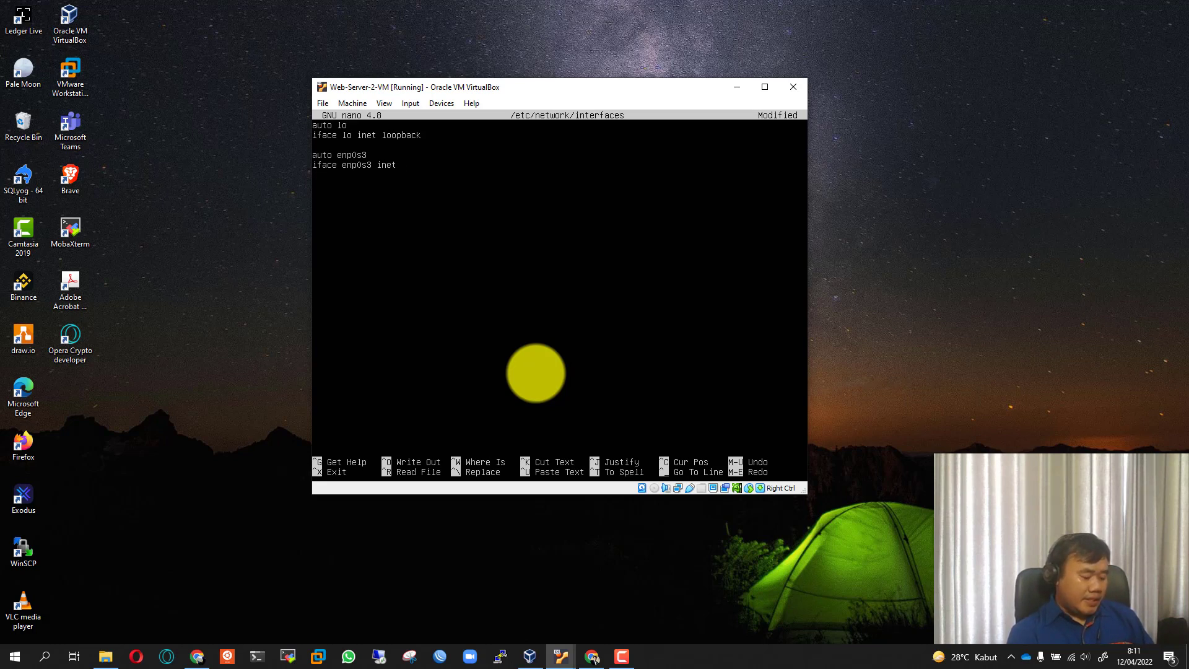
{"action": "type", "text": "d"}
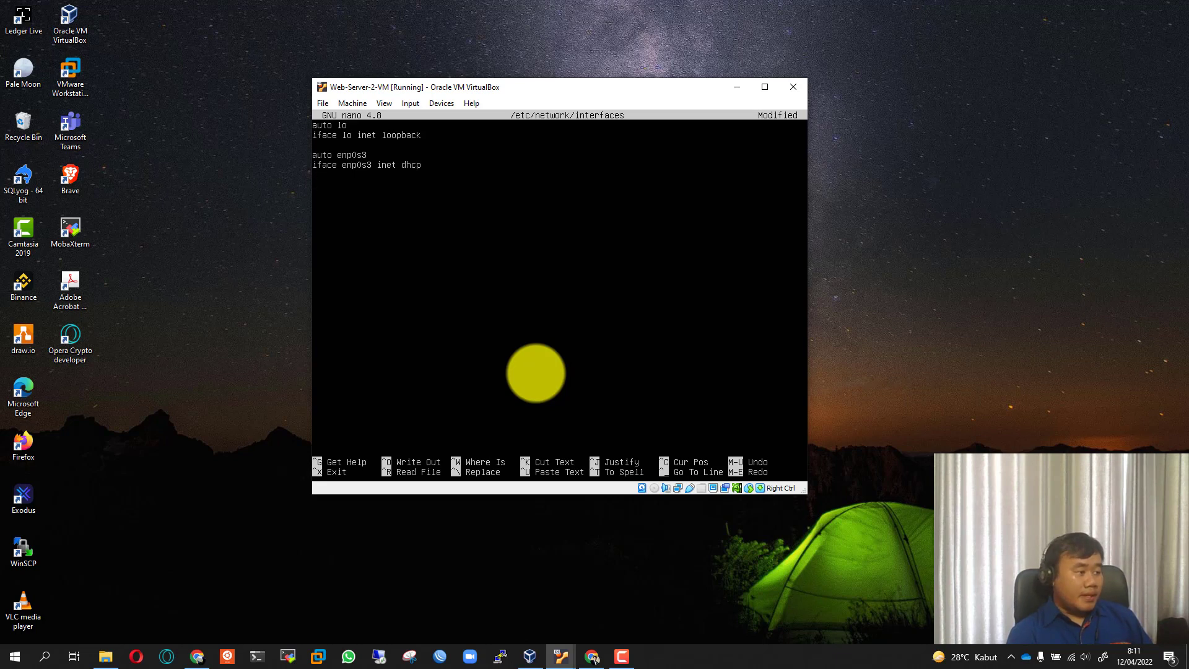
{"action": "type", "text": "hcp"}
Below the enp0s3 stanza, add the host-only adapter's lines "euto enp0s8" and "iface enp0s8 inet static"
{"action": "key", "text": "Return"}
{"action": "key", "text": "Return"}
{"action": "type", "text": "euto"}
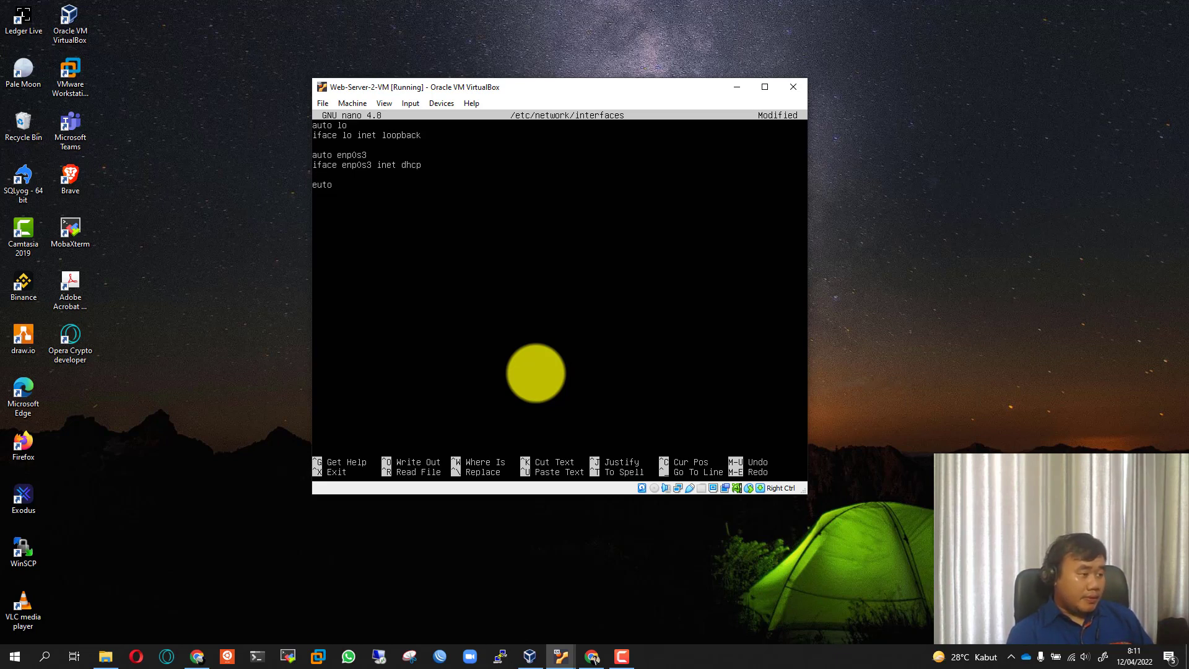
{"action": "type", "text": " enp"}
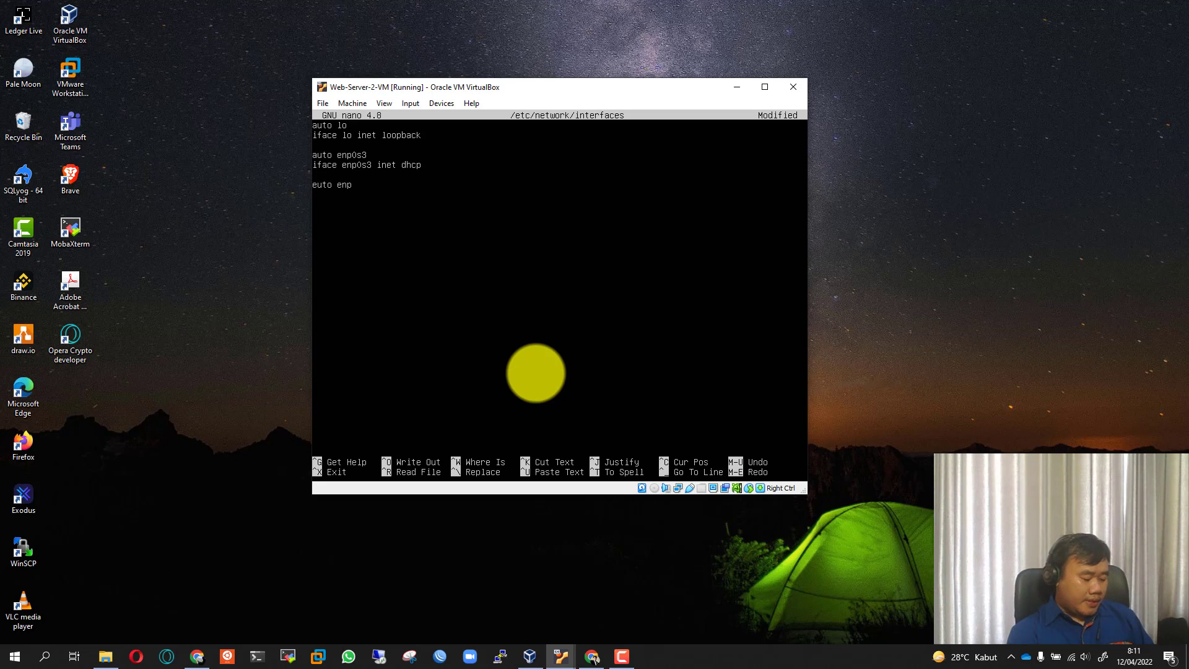
{"action": "type", "text": "0s8 "}
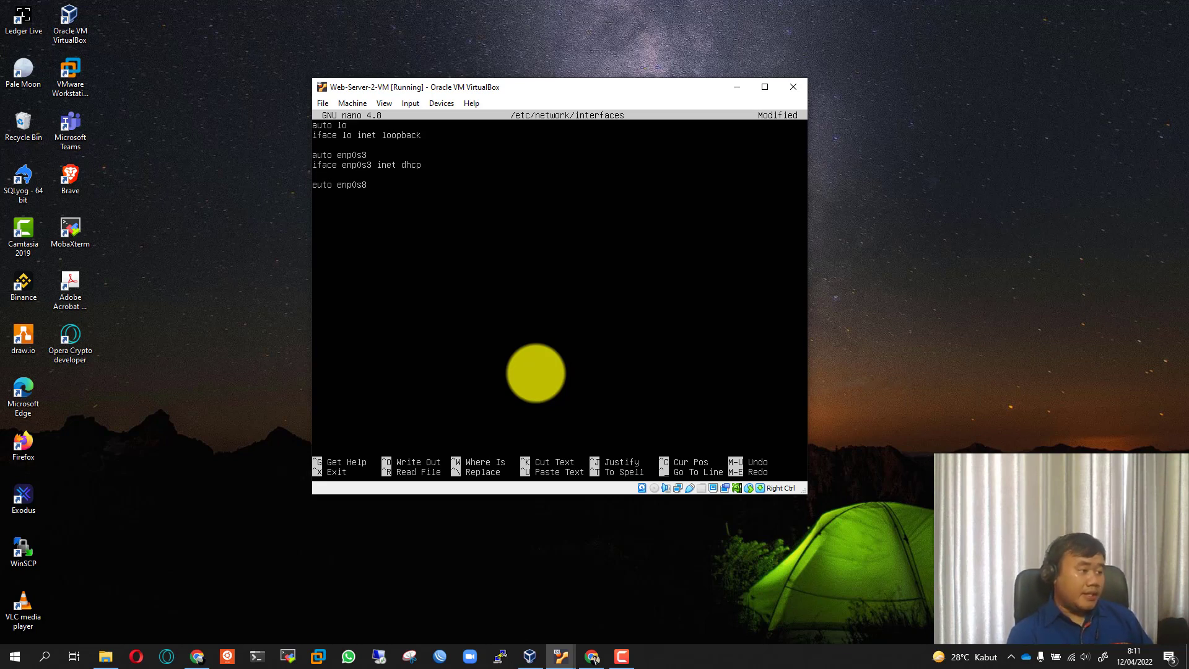
{"action": "type", "text": "iface "}
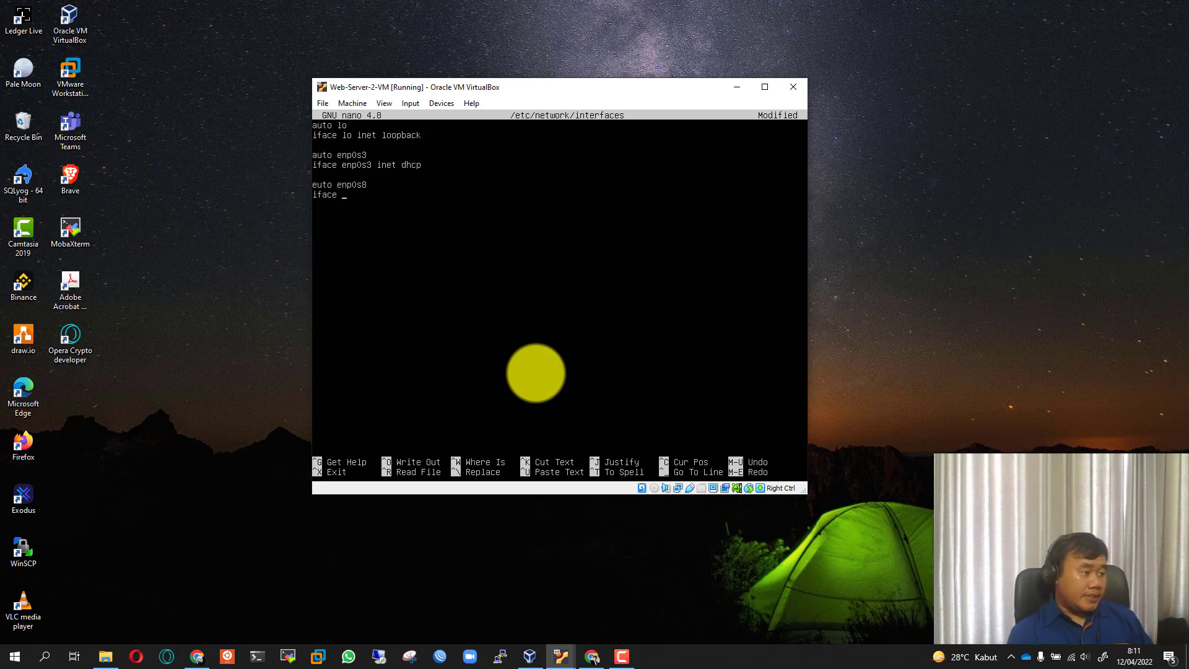
{"action": "type", "text": "enp0"}
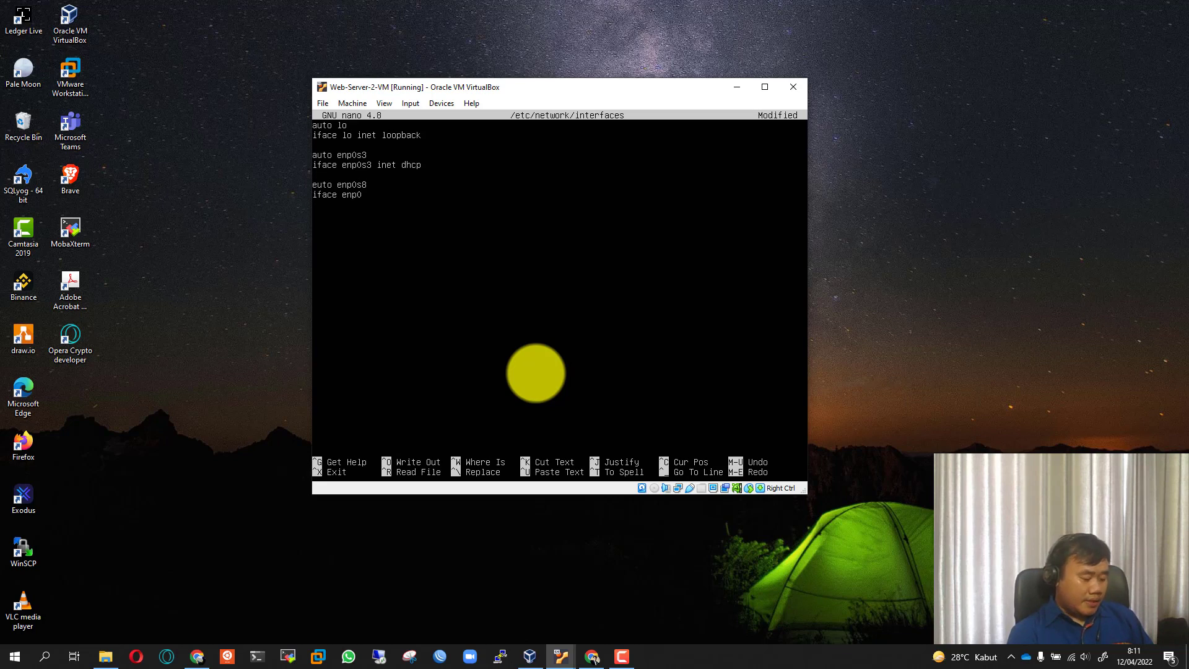
{"action": "type", "text": "s8 inet s"}
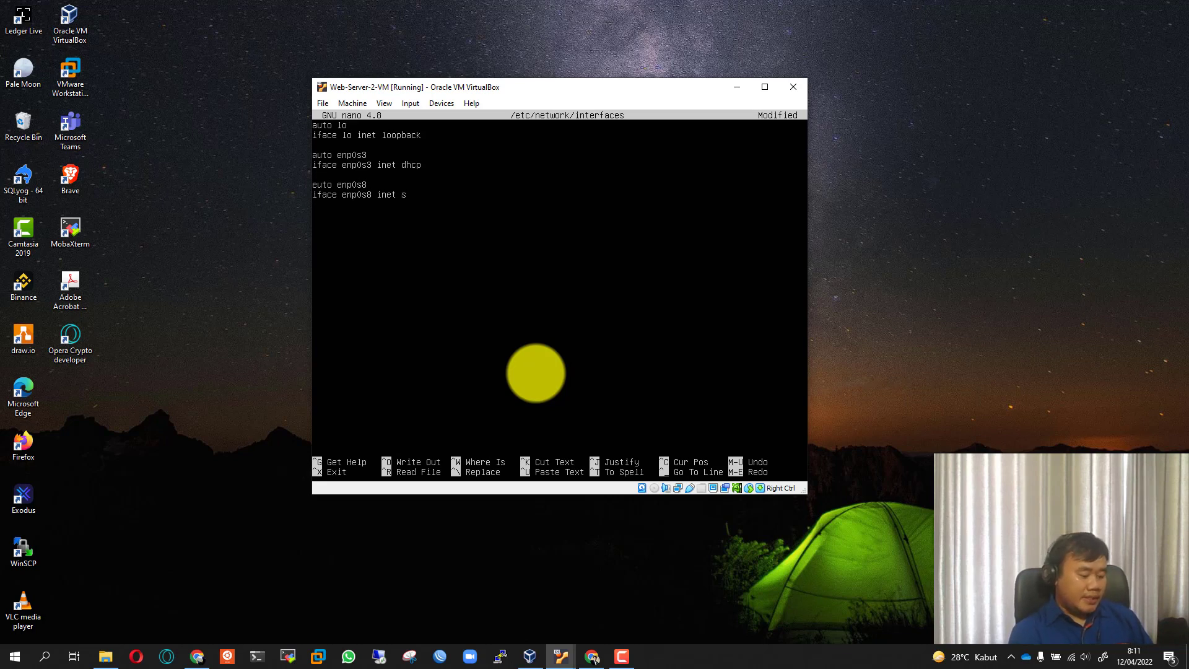
{"action": "type", "text": "tatic         a"}
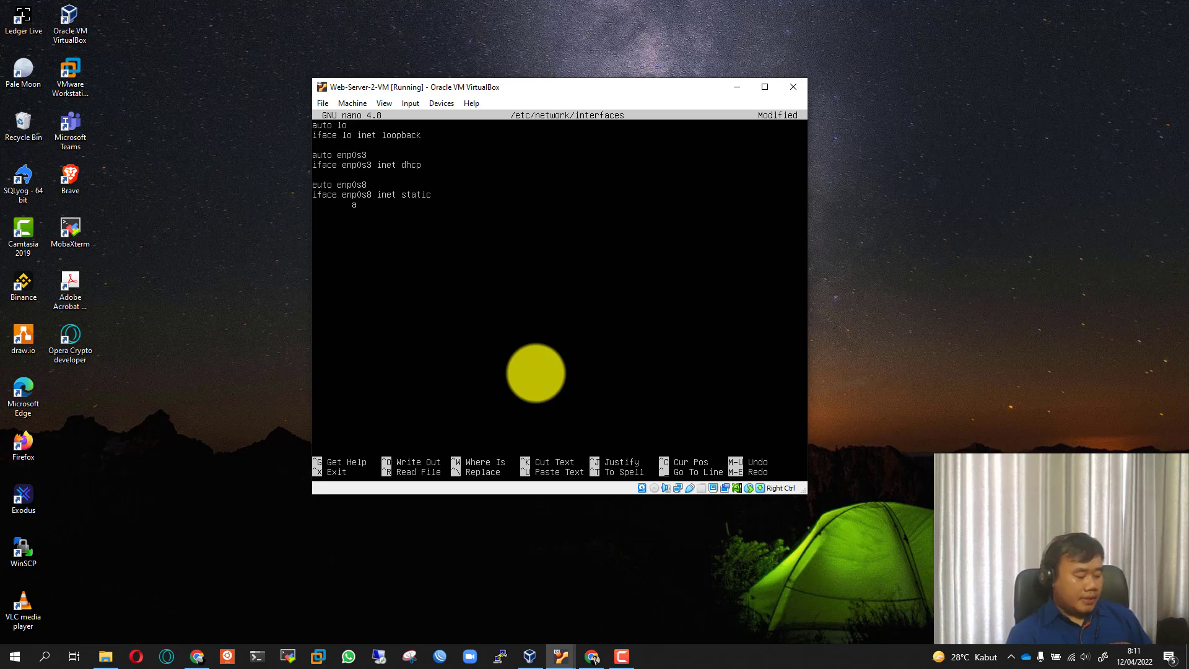
Give the enp0s8 stanza the indented line "address 192.168.56.13/24" and save the interfaces file, closing the editor
{"action": "type", "text": "ddress"}
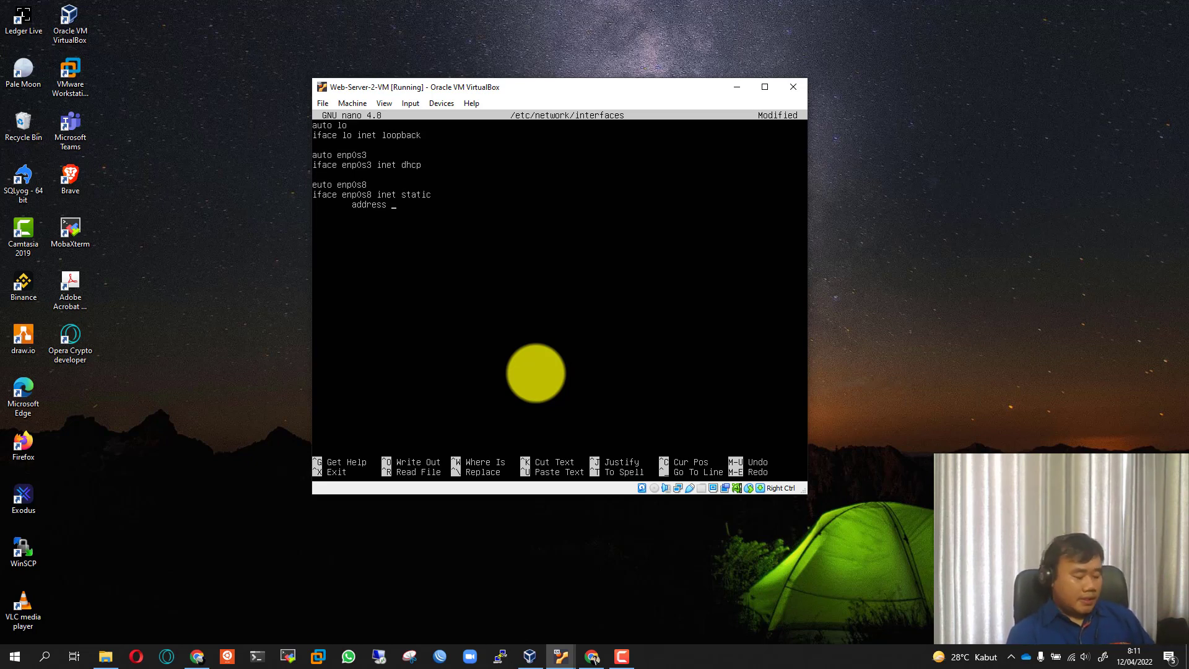
{"action": "type", "text": " 192.1"}
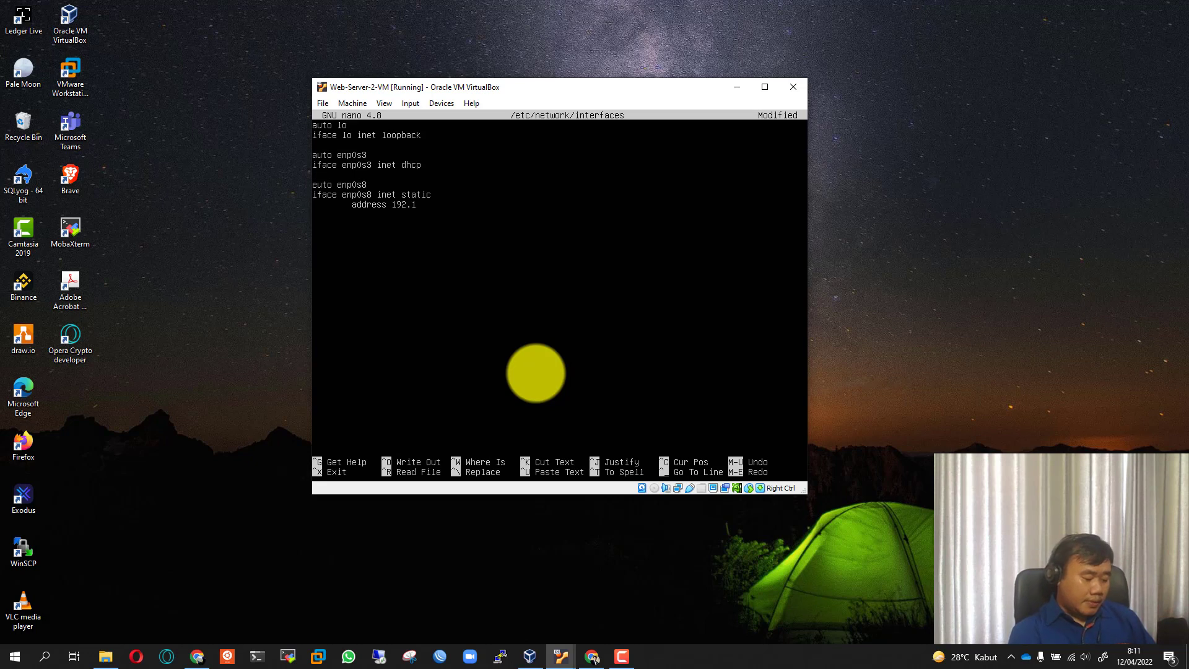
{"action": "type", "text": "68.56.13/"}
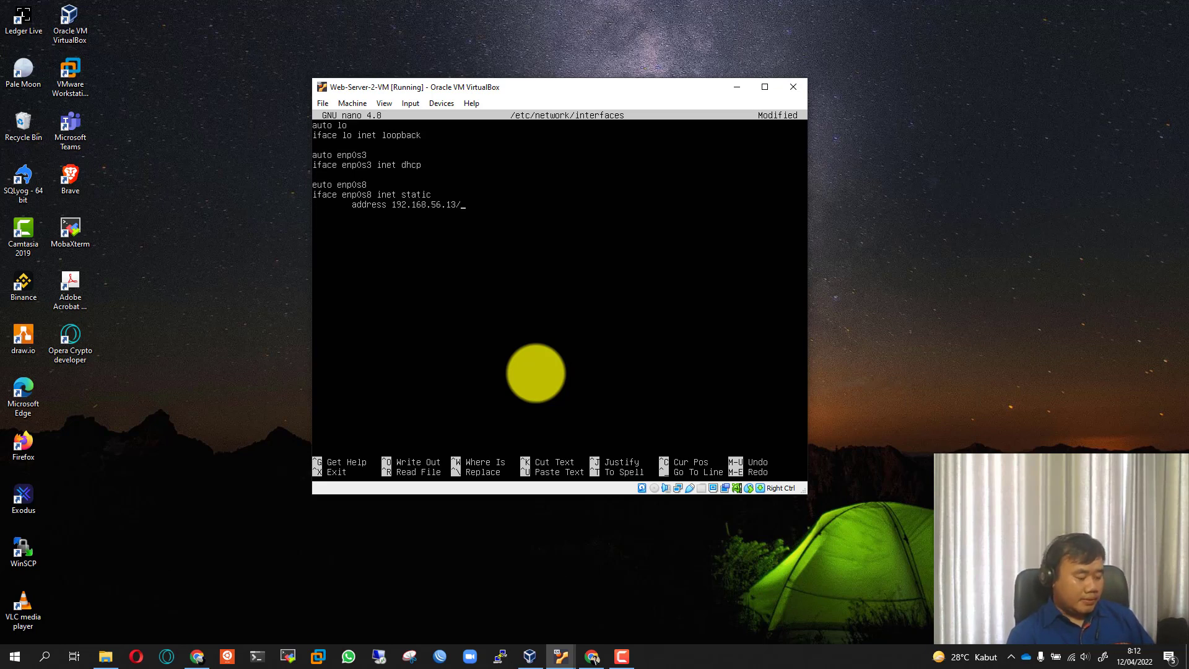
{"action": "type", "text": "24"}
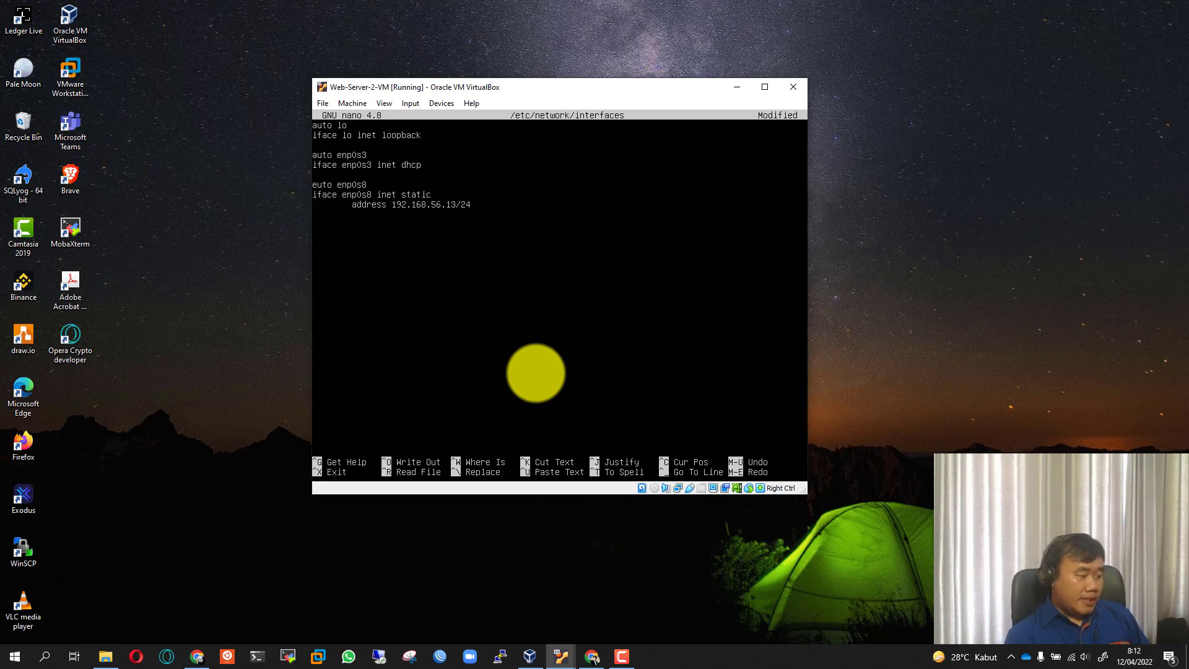
{"action": "key", "text": "ctrl+x"}
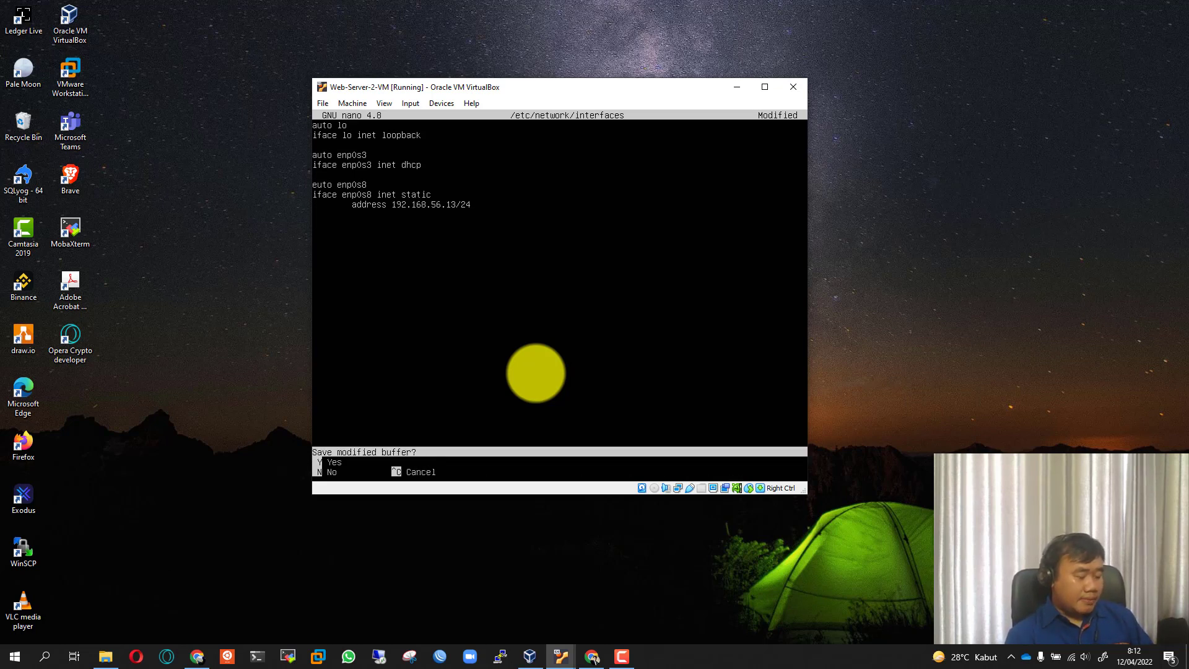
{"action": "key", "text": "y"}
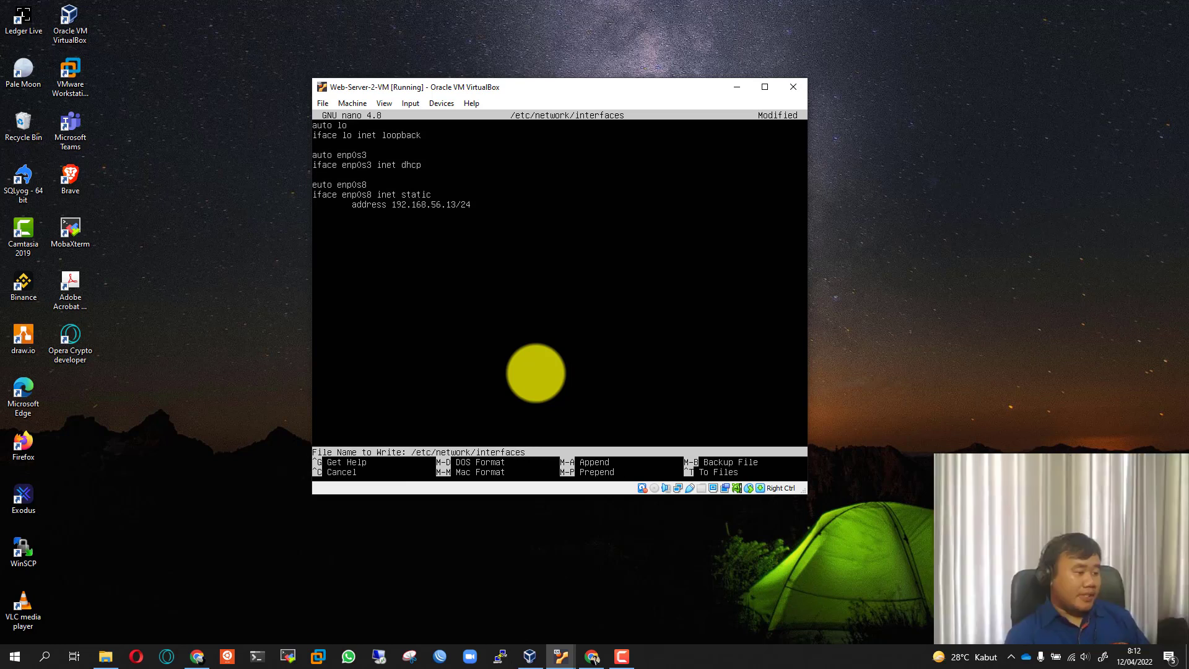
{"action": "key", "text": "Return"}
Restart the networking service on Web-Server-2-VM with "sudo service networking restart"
{"action": "type", "text": "sud"}
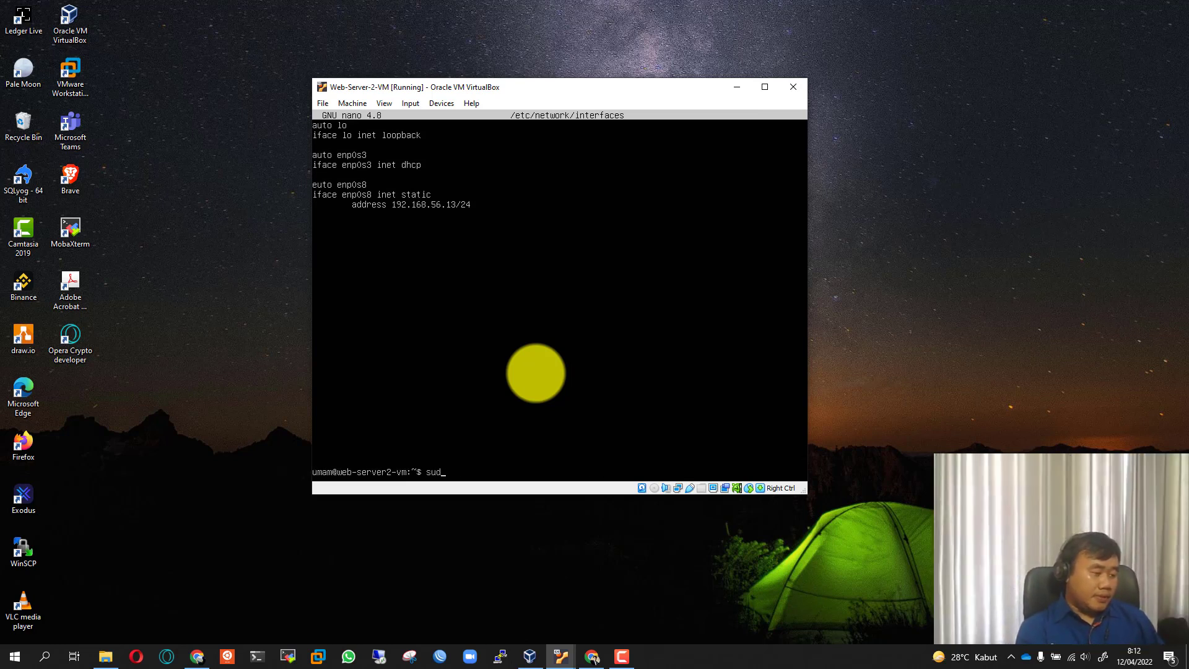
{"action": "type", "text": "o service "}
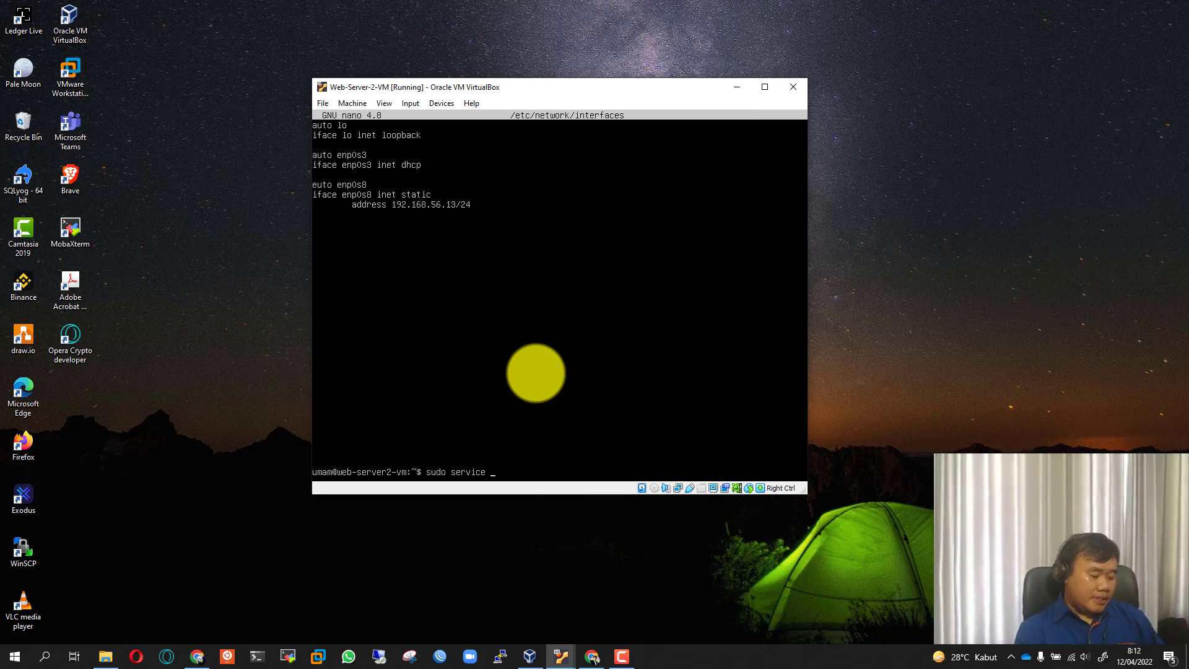
{"action": "type", "text": "netwo"}
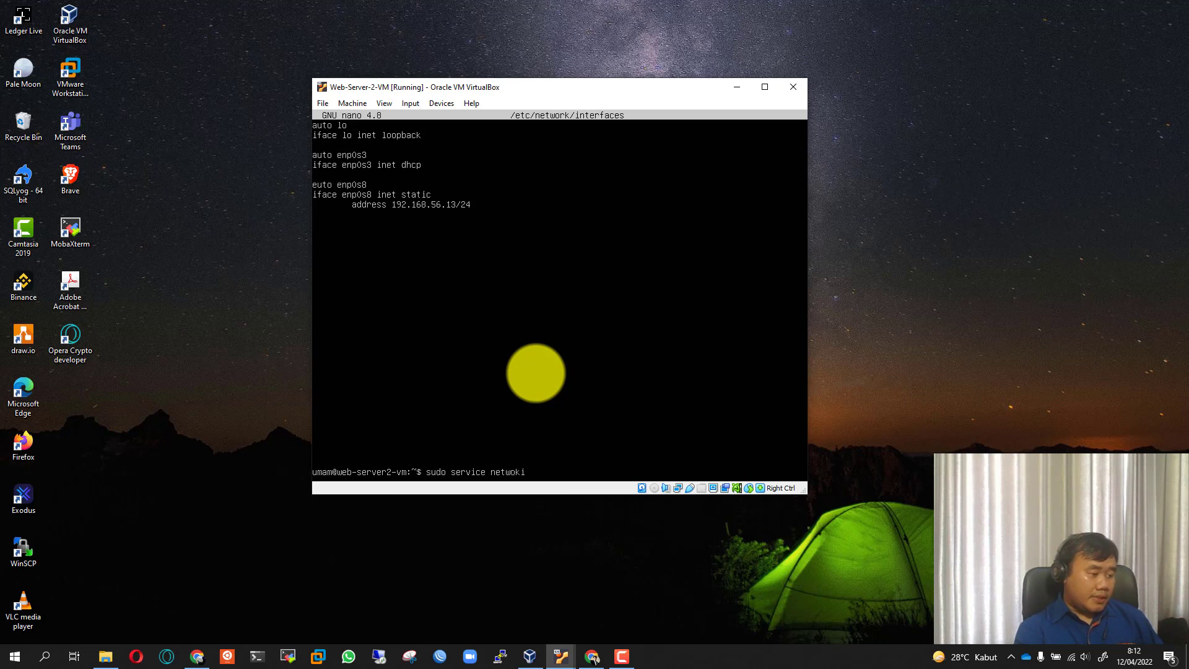
{"action": "type", "text": "ki"}
{"action": "key", "text": "BackSpace"}
{"action": "key", "text": "BackSpace"}
{"action": "type", "text": "r"}
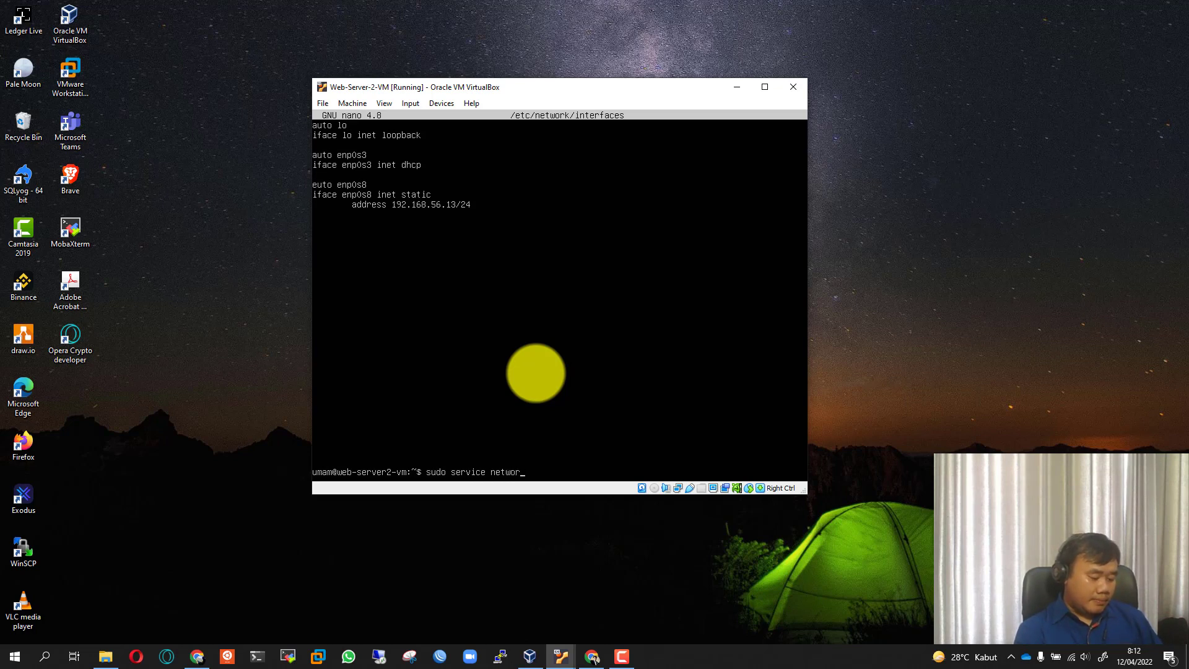
{"action": "type", "text": "king restart"}
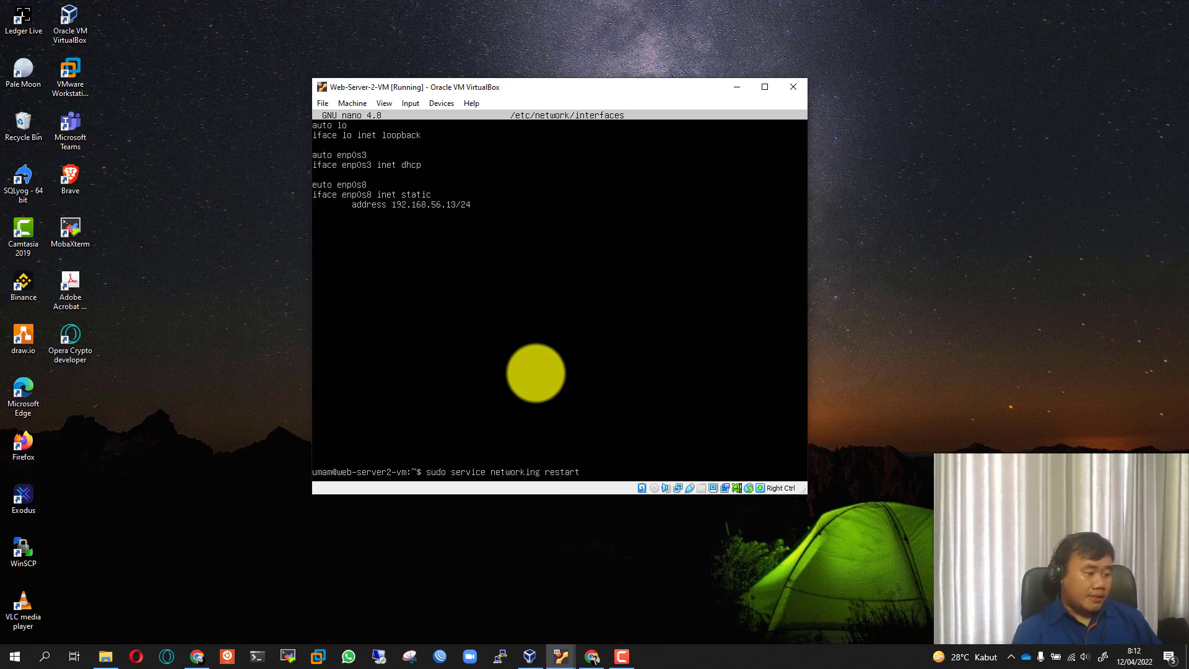
{"action": "key", "text": "Return"}
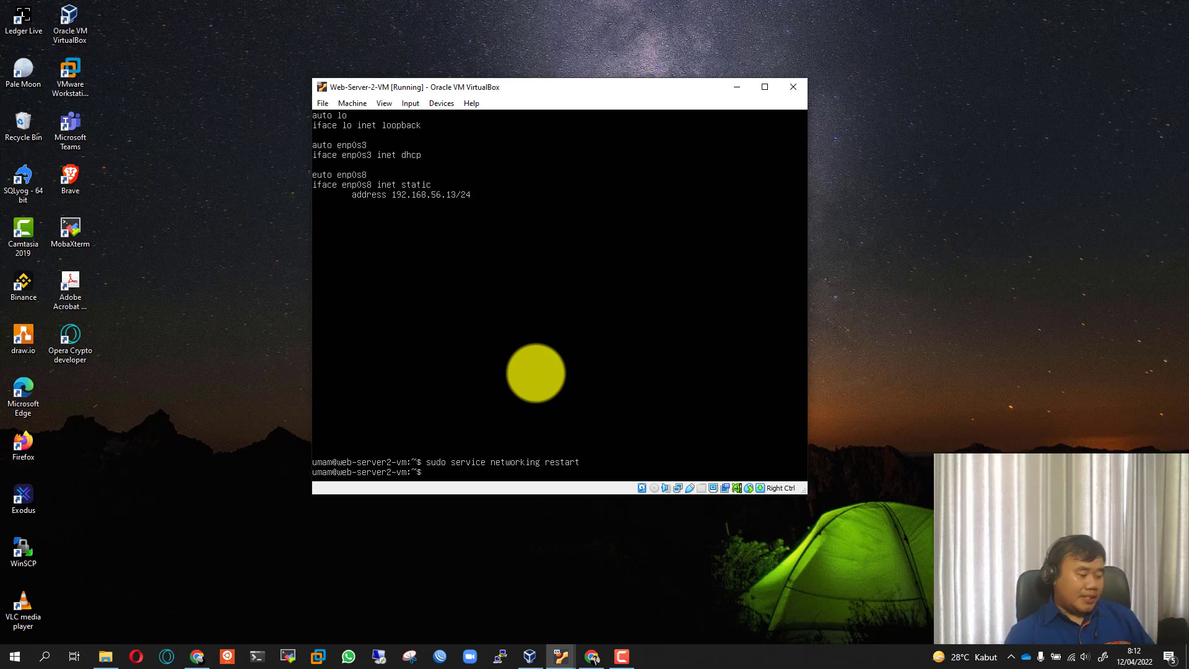
Check the IP addresses assigned to the network adapters with "sudo ip addr show"
{"action": "type", "text": "sudo ip "}
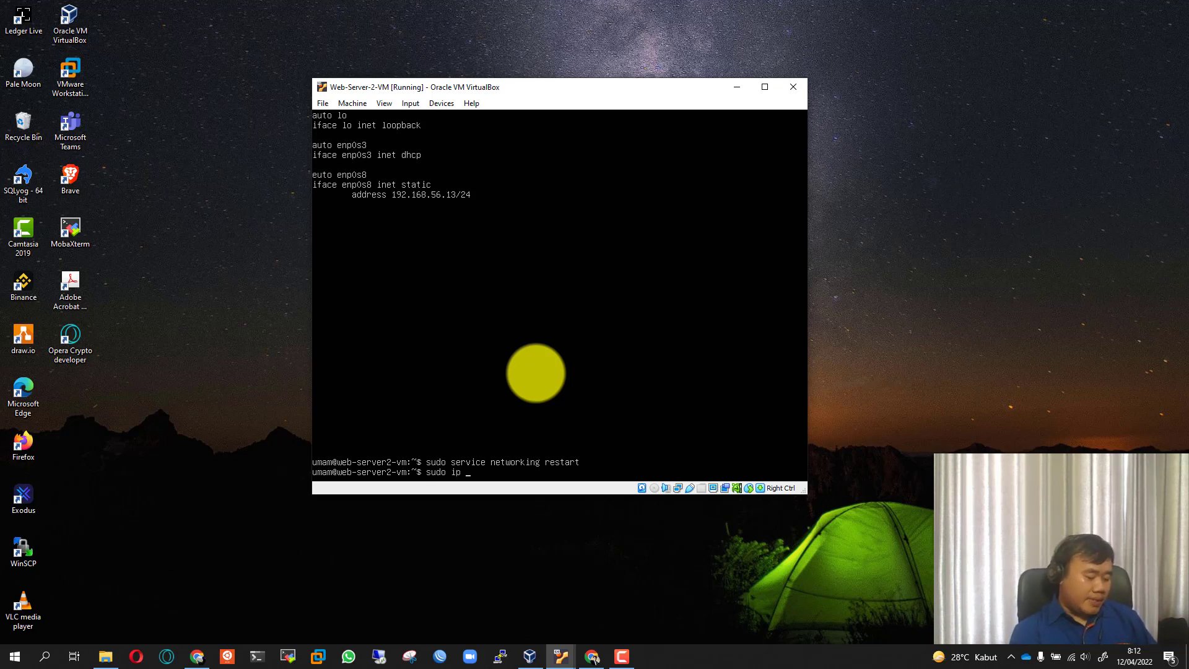
{"action": "type", "text": "addr show"}
{"action": "key", "text": "Return"}
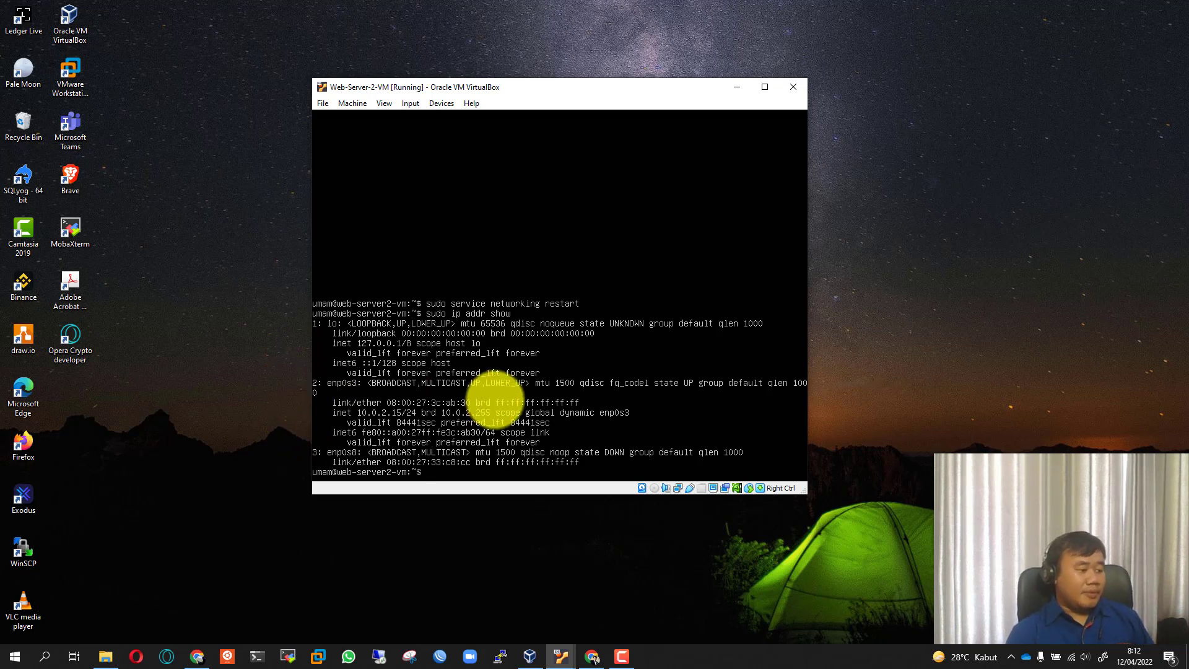
Reopen /etc/network/interfaces in nano, correct the enp0s8 stanza's first line to "auto enp0s8", and save the file
{"action": "key", "text": "Up"}
{"action": "key", "text": "Up"}
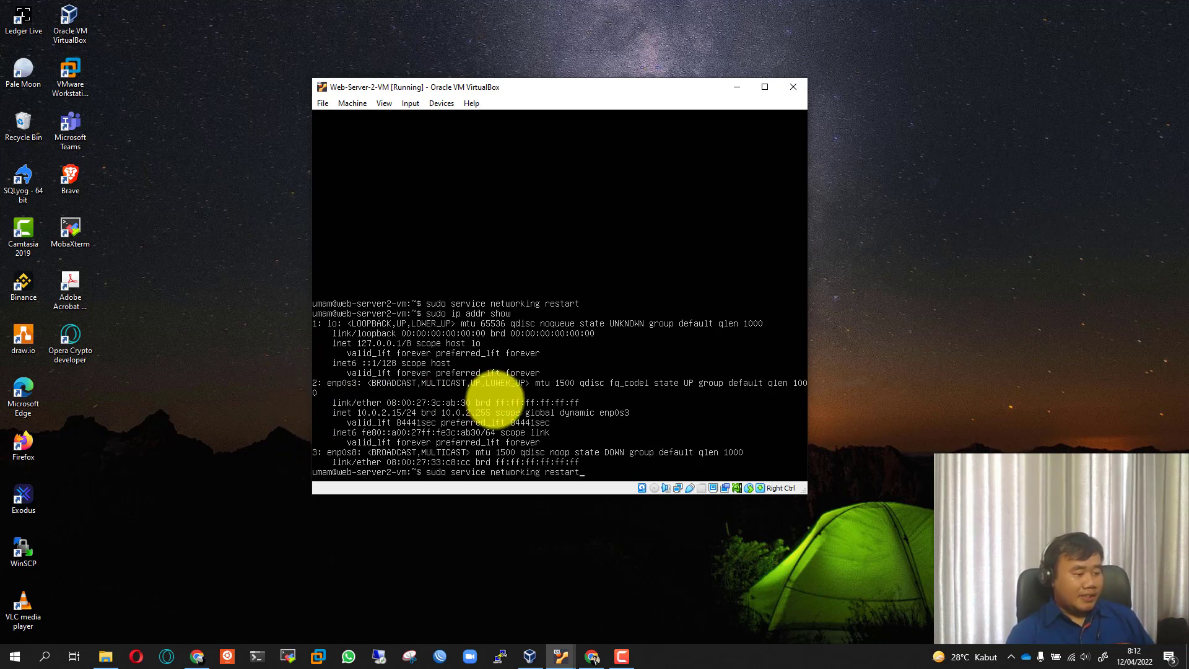
{"action": "key", "text": "Up"}
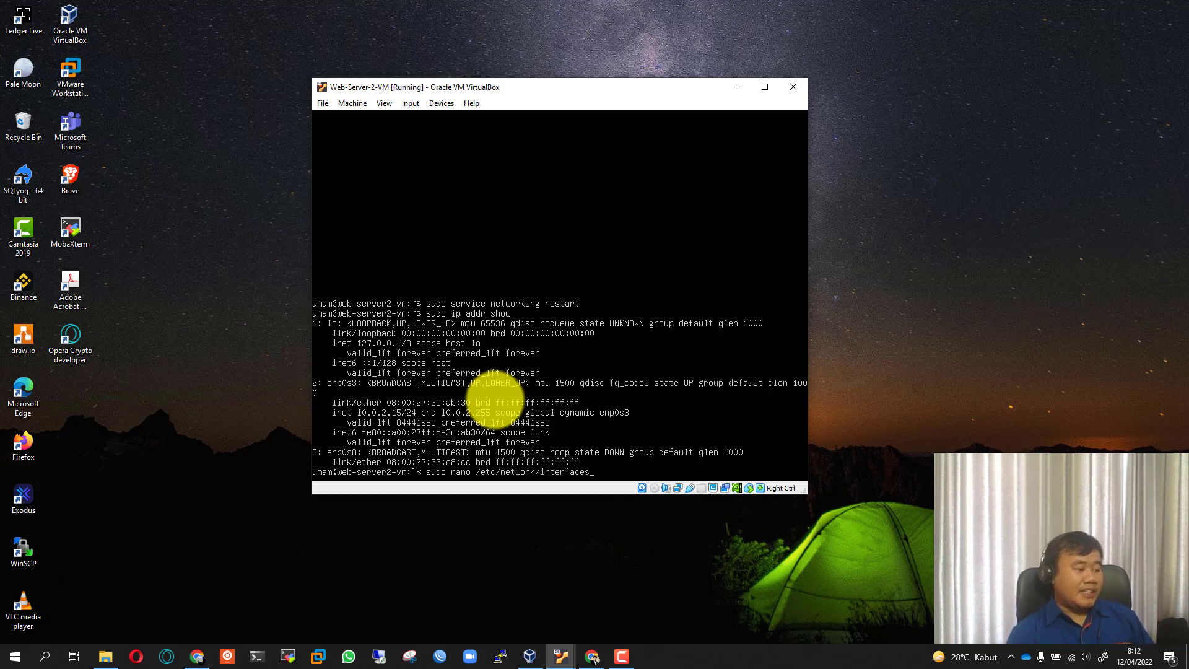
{"action": "key", "text": "Return"}
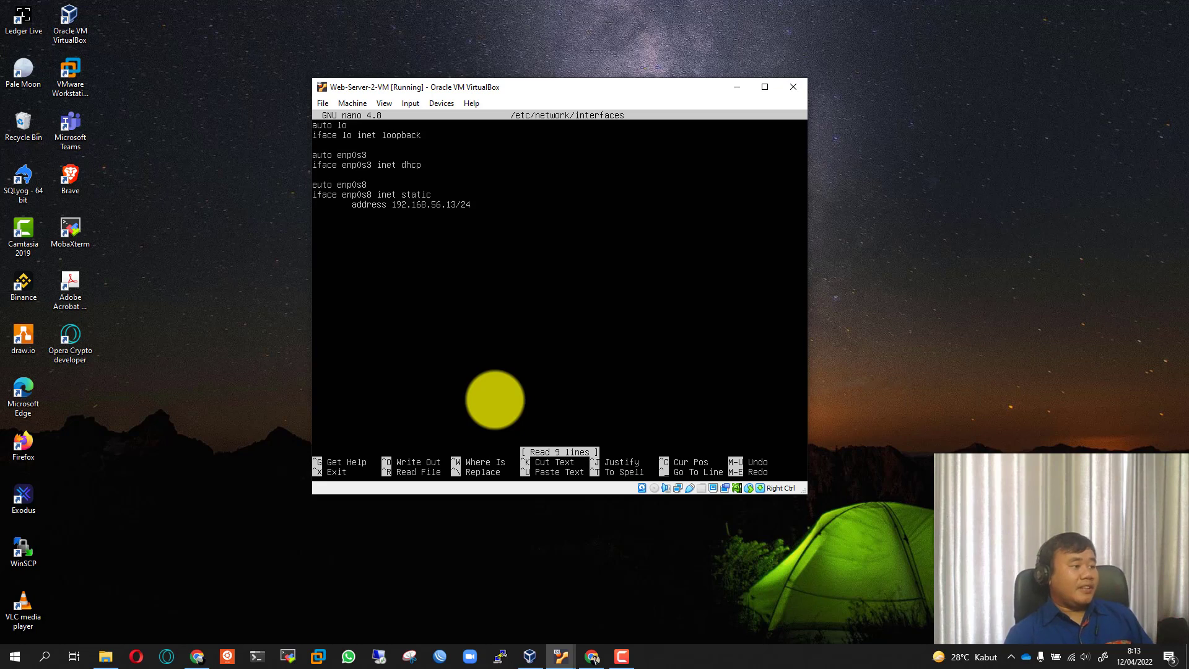
{"action": "key", "text": "Down"}
{"action": "key", "text": "Down"}
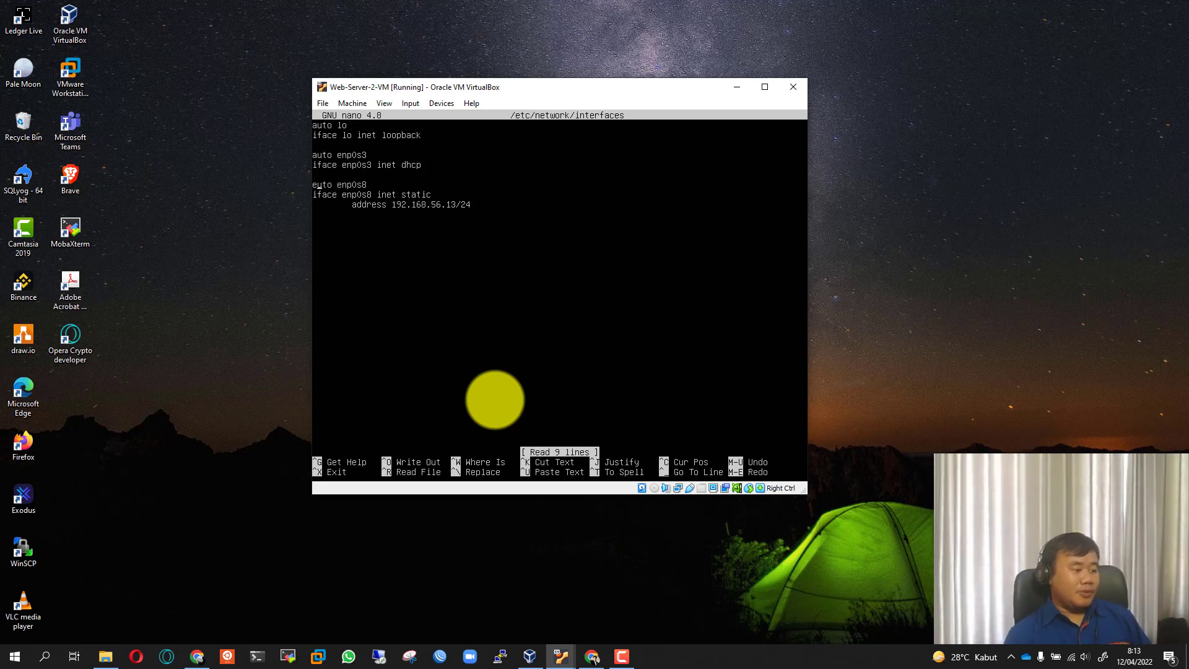
{"action": "key", "text": "BackSpace"}
{"action": "type", "text": "a"}
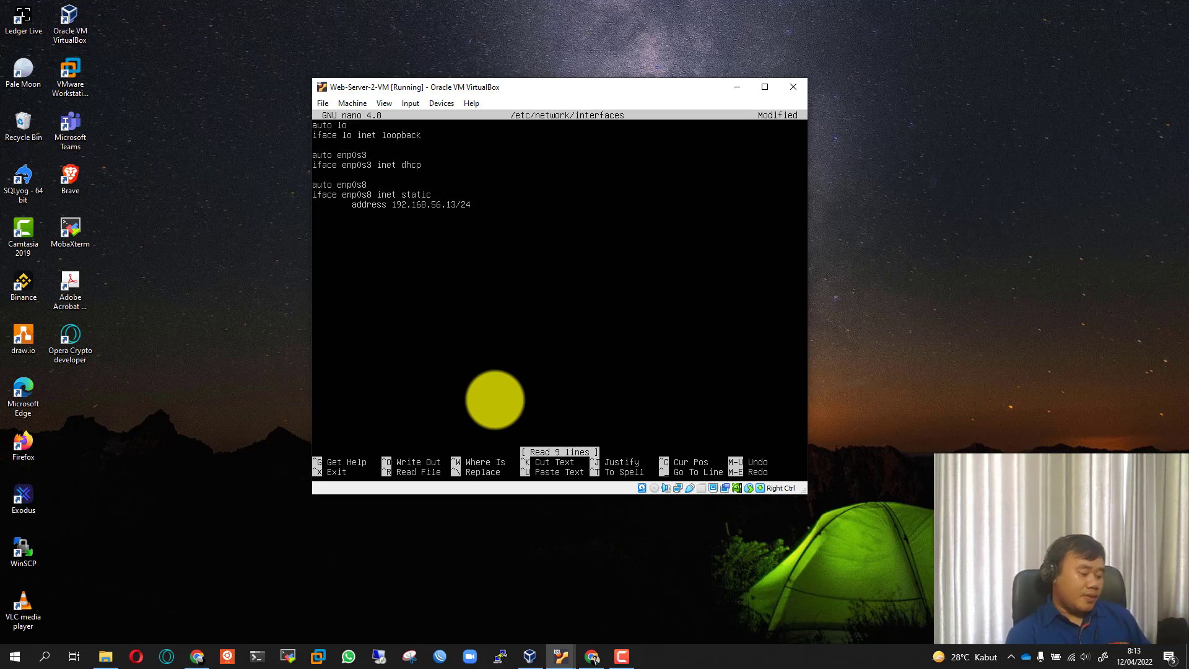
{"action": "key", "text": "ctrl+x"}
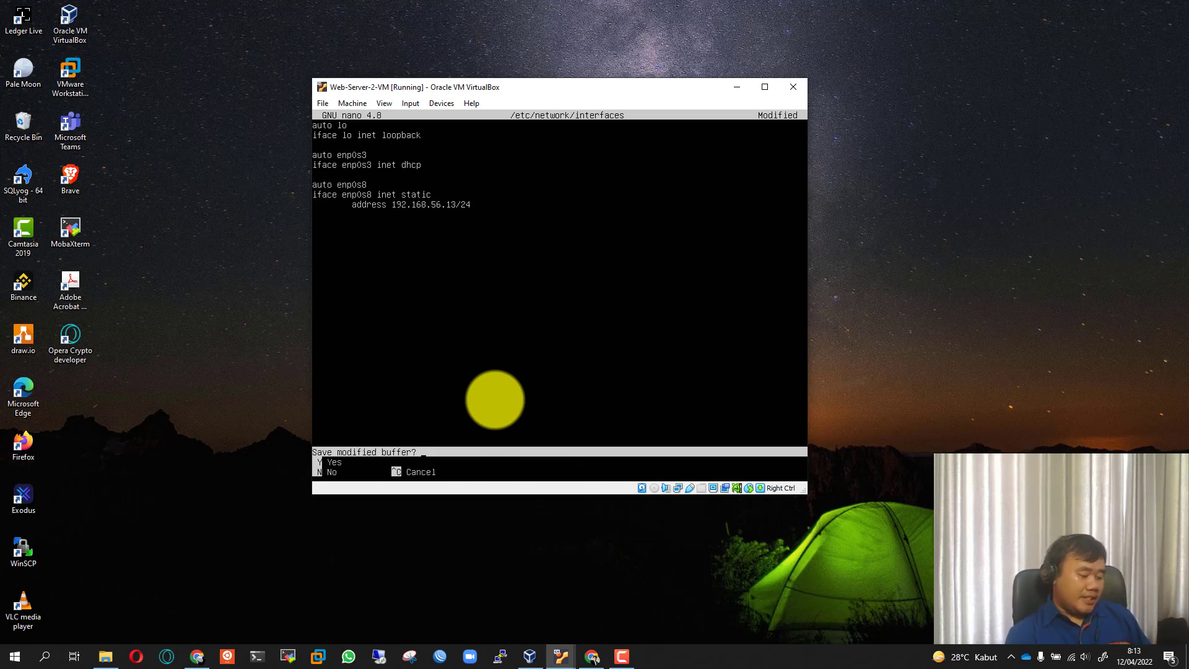
{"action": "key", "text": "y"}
{"action": "key", "text": "Return"}
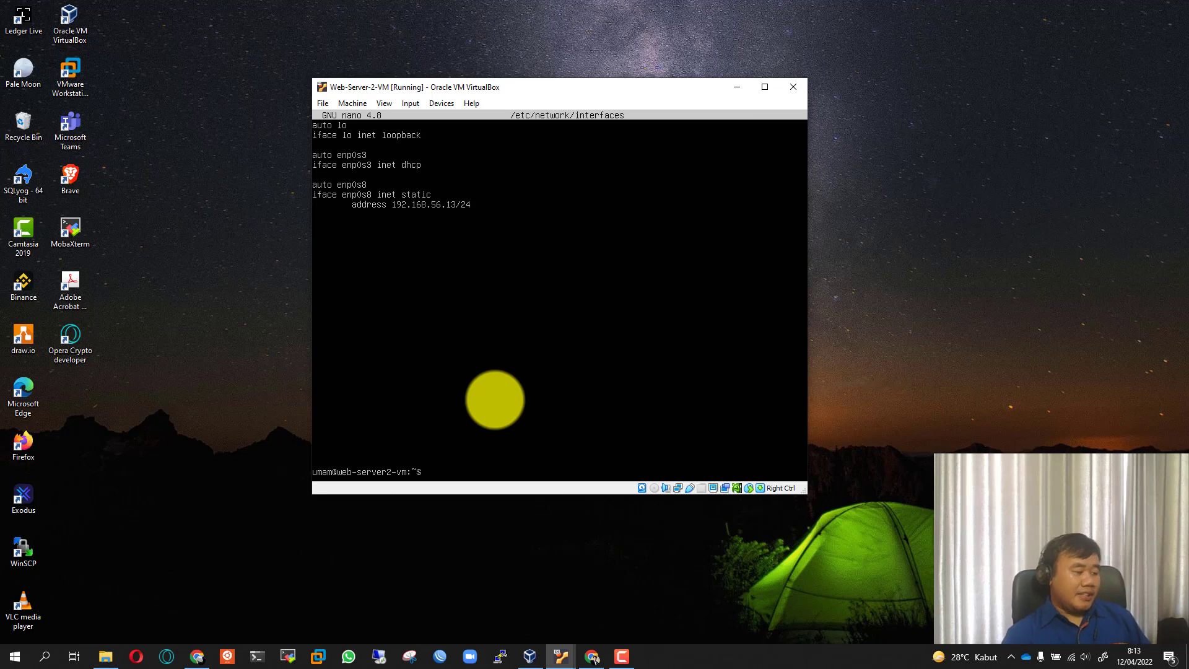
Rerun "sudo service networking restart" to apply the corrected interfaces file
{"action": "key", "text": "Up"}
{"action": "key", "text": "Up"}
{"action": "key", "text": "Up"}
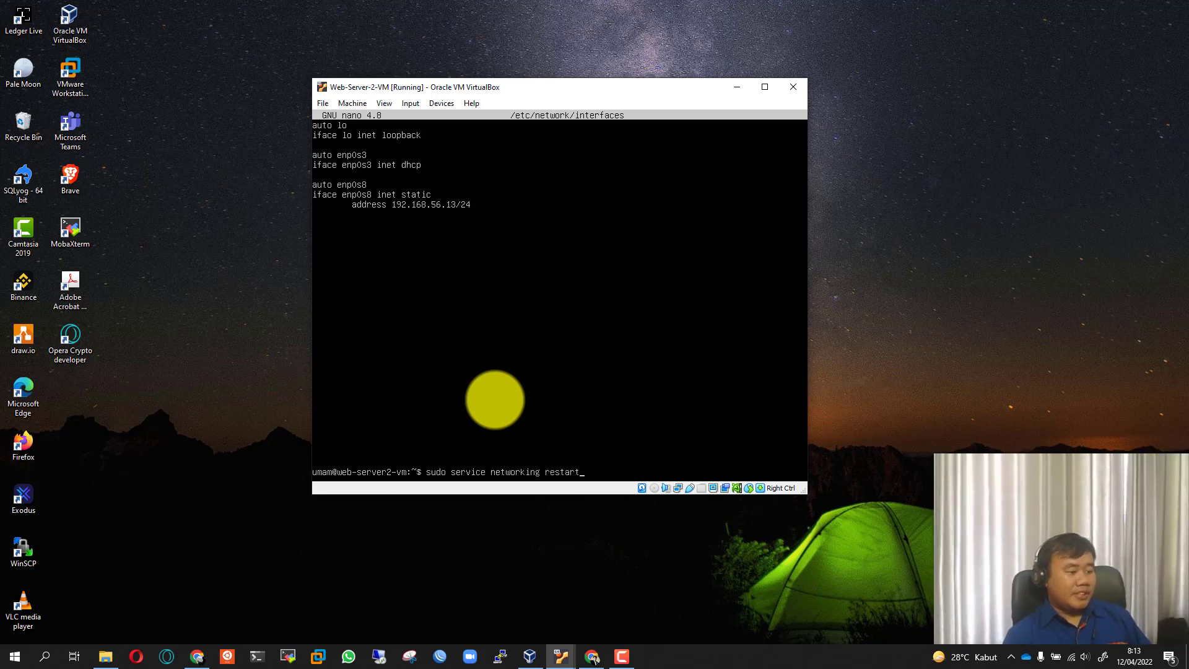
{"action": "key", "text": "Return"}
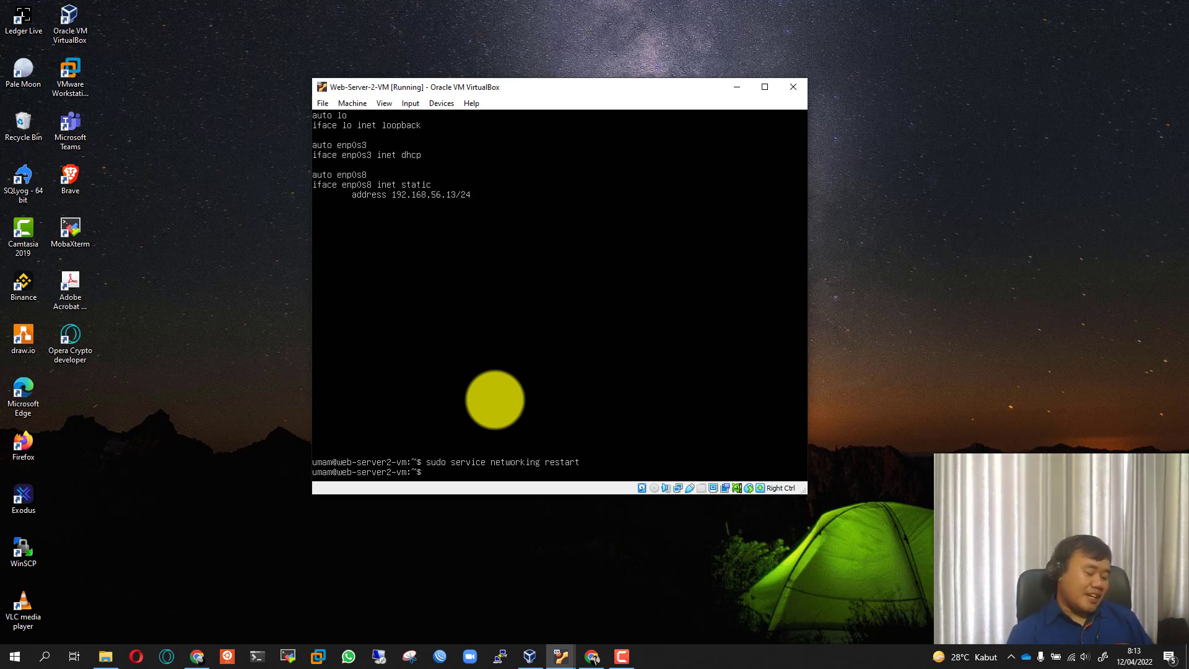
List the adapters again with "sudo ip addr show" to verify the static address on enp0s8
{"action": "type", "text": "sudo"}
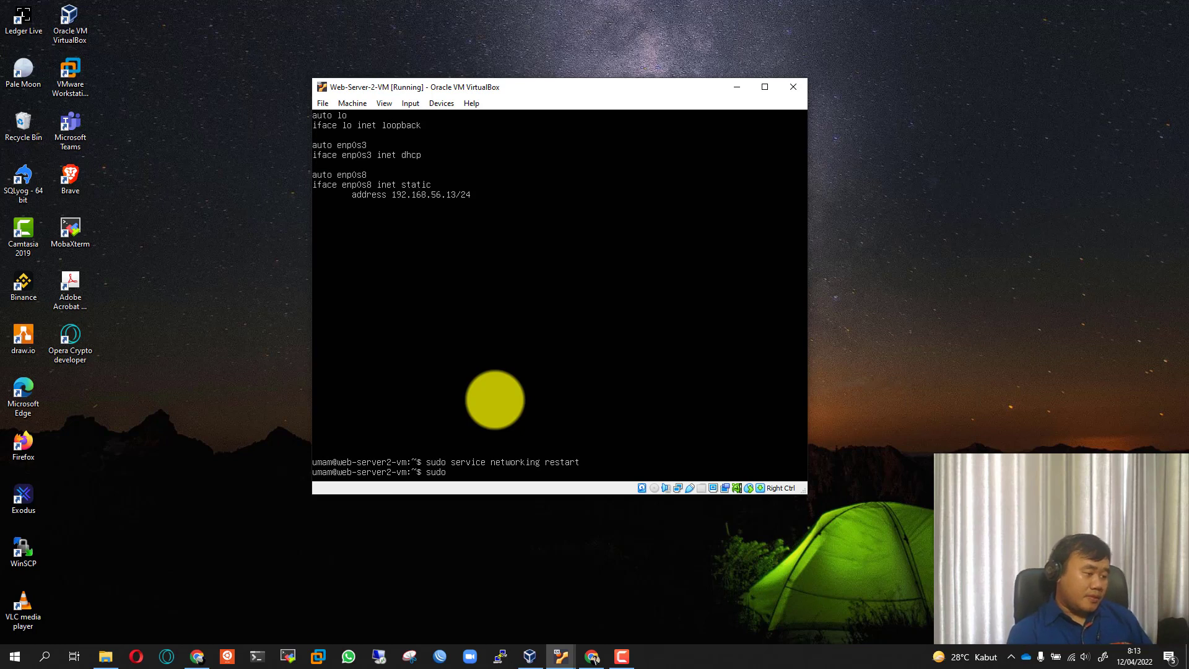
{"action": "type", "text": " ip ad"}
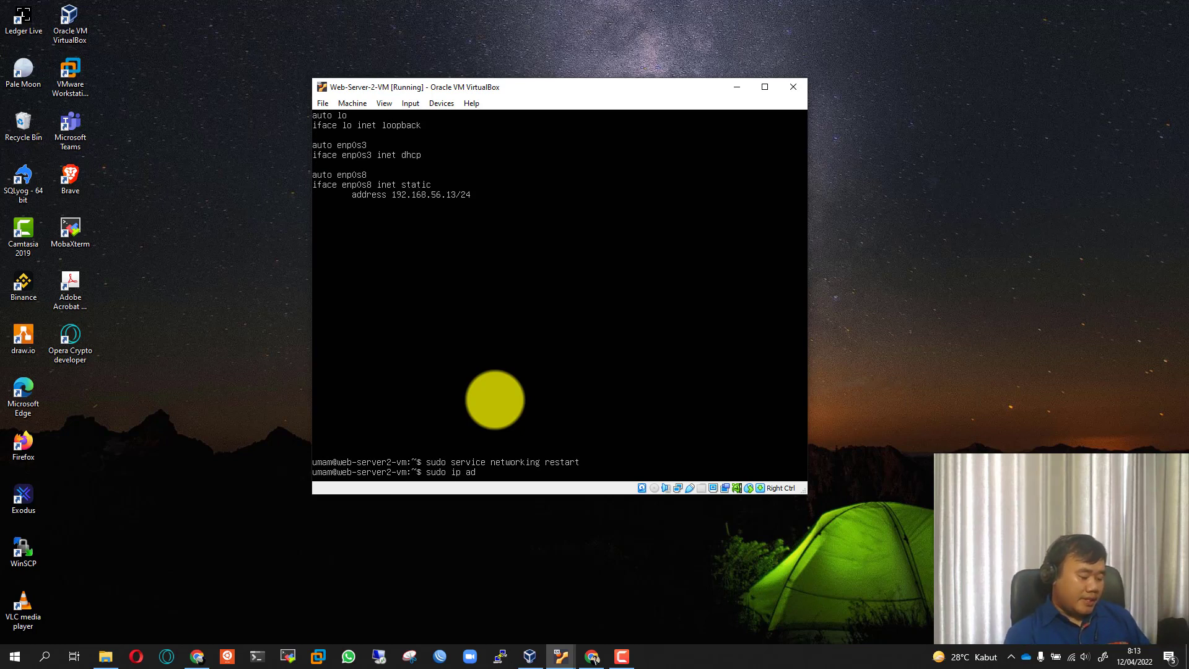
{"action": "type", "text": "dr show"}
{"action": "key", "text": "Return"}
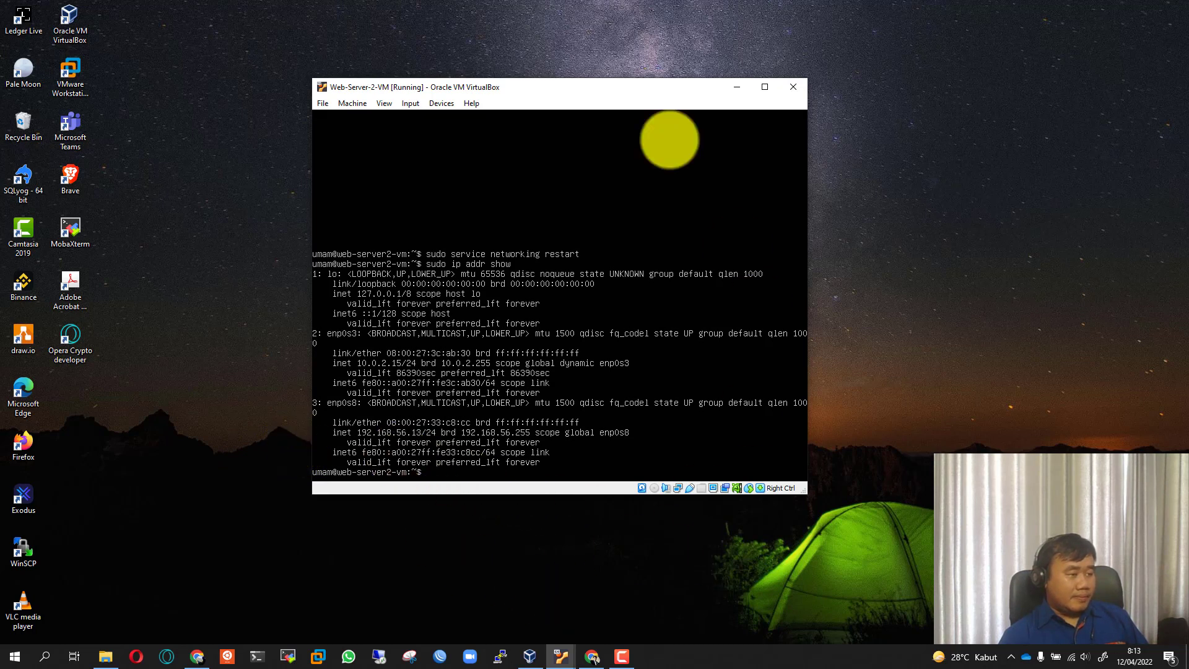
Move the Web-Server-2-VM window aside and bring the Web-Server-1-VM window to the front
{"action": "left_click_drag", "start_coordinate": [590, 87], "coordinate": [963, 60]}
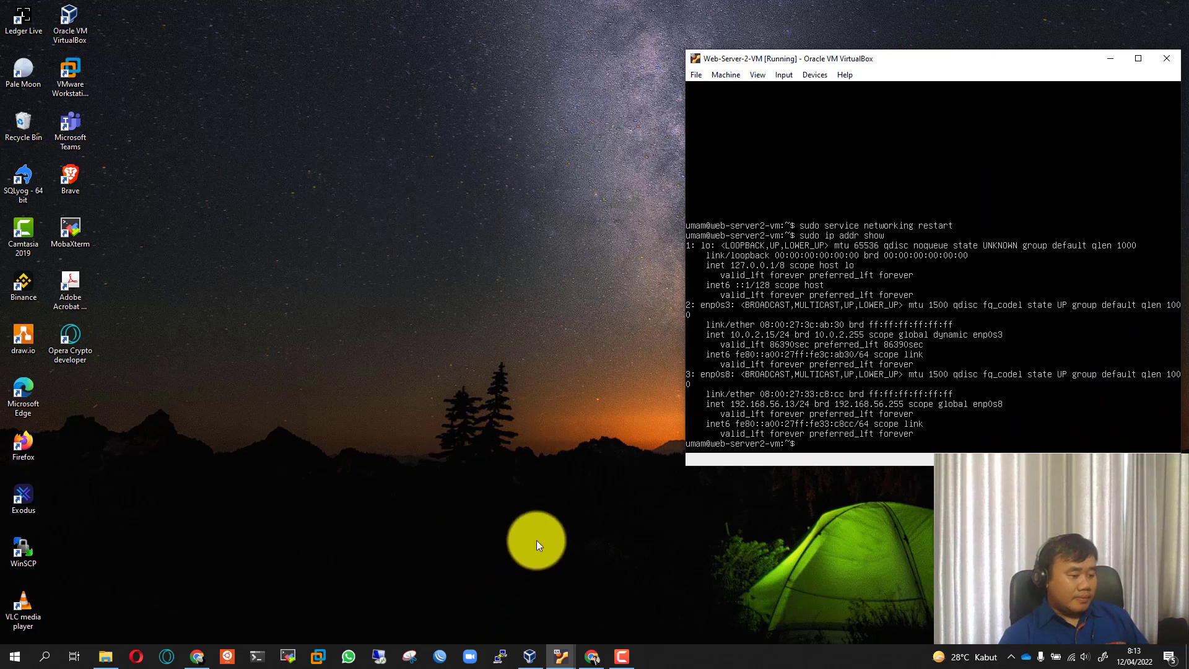
{"action": "left_click", "coordinate": [567, 600]}
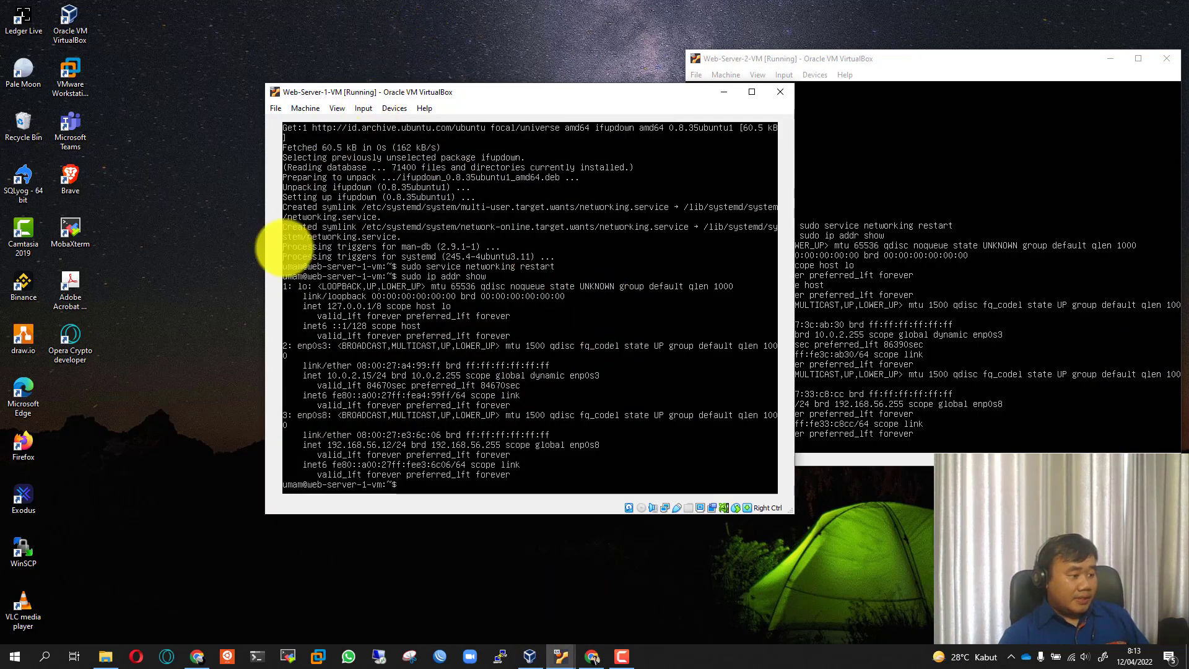
Move the Web-Server-1-VM window up beside the Web-Server-2-VM window, keeping Web-Server-2-VM in front
{"action": "left_click_drag", "start_coordinate": [509, 94], "coordinate": [571, 45]}
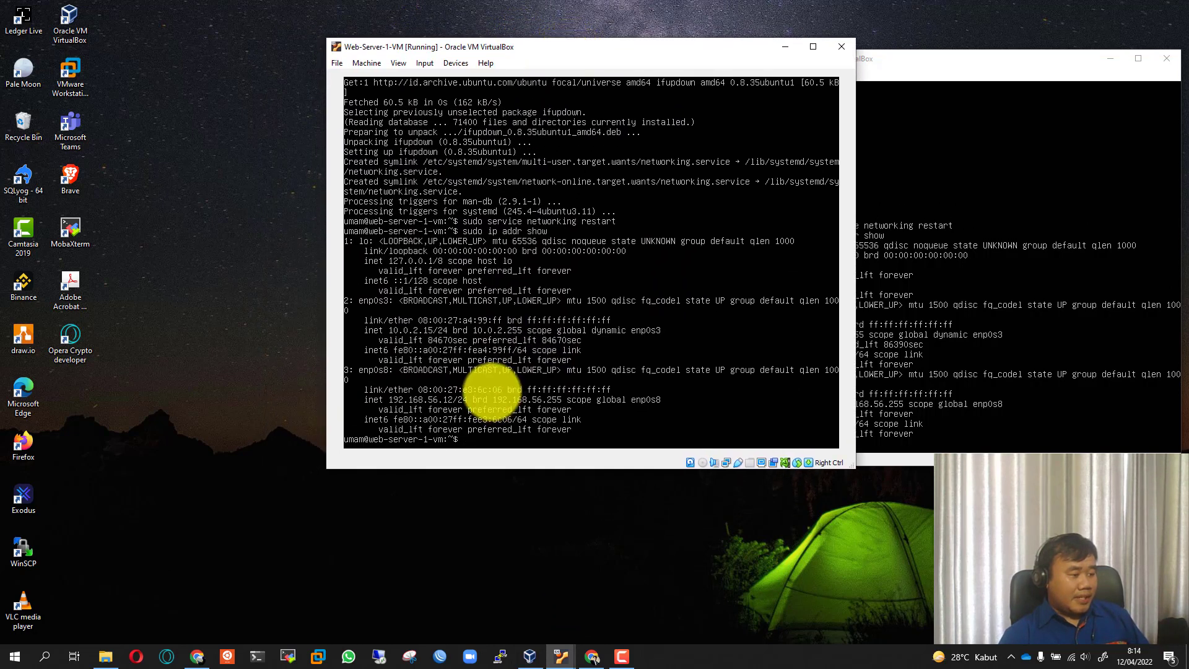
{"action": "left_click", "coordinate": [905, 59]}
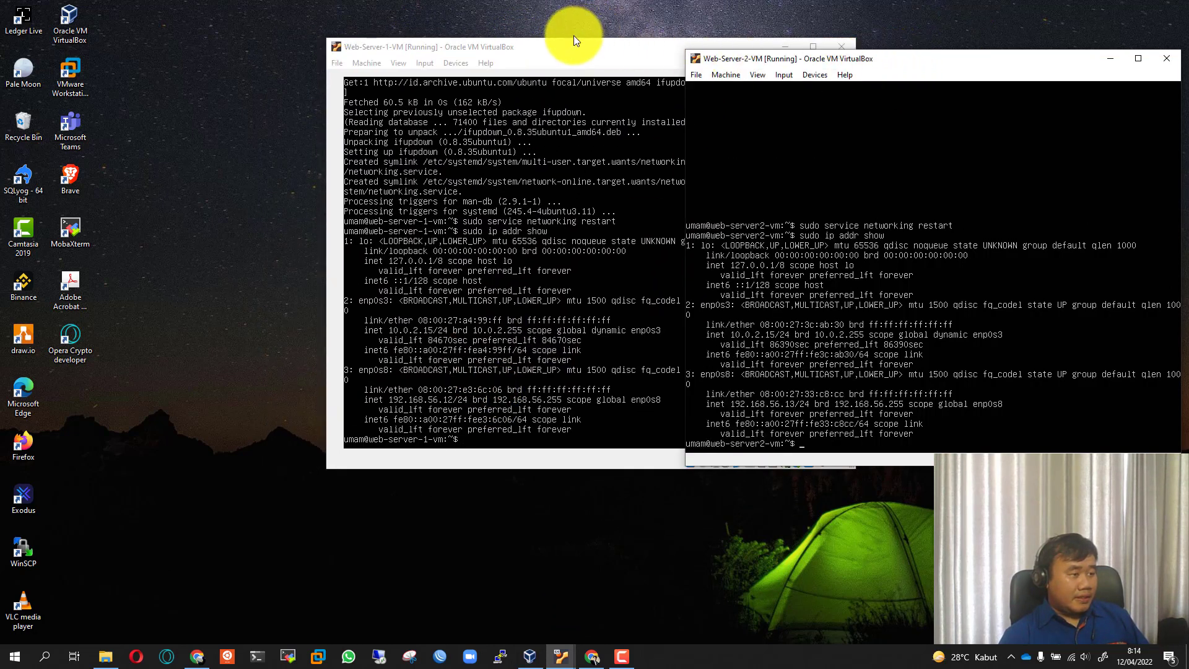
{"action": "left_click_drag", "start_coordinate": [574, 40], "coordinate": [604, 53]}
{"action": "left_click", "coordinate": [1004, 57]}
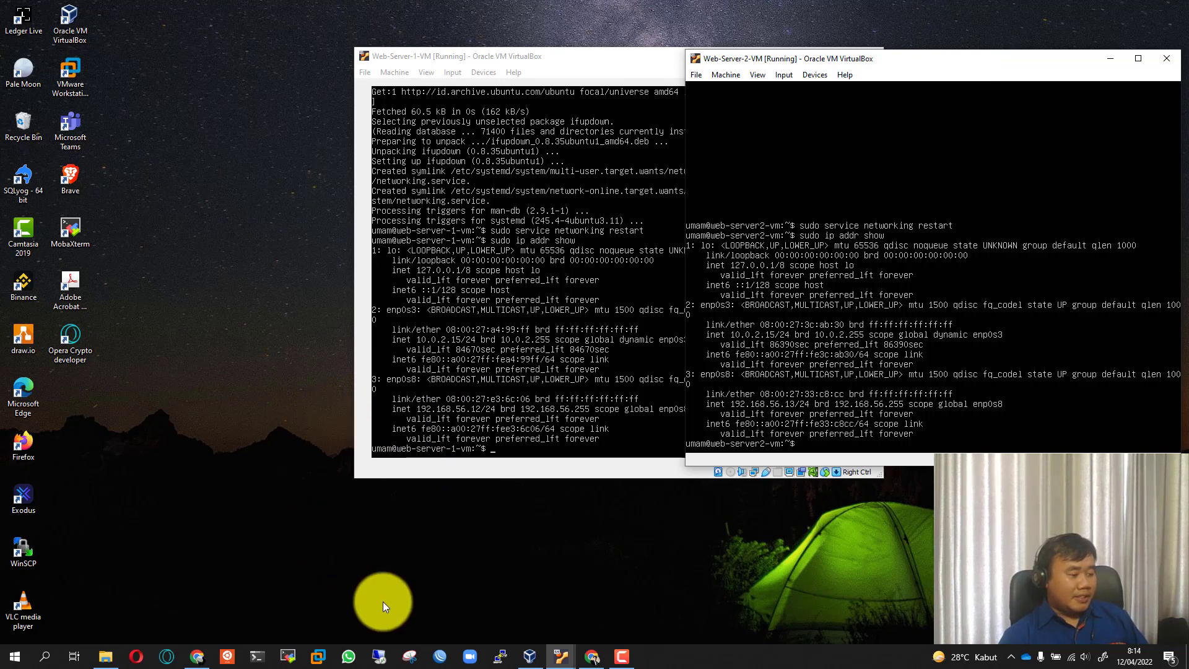
Bring up the Load-Balancer-VM window, move it beside the two web server windows, and layer all three so each prompt shows
{"action": "left_click", "coordinate": [563, 659]}
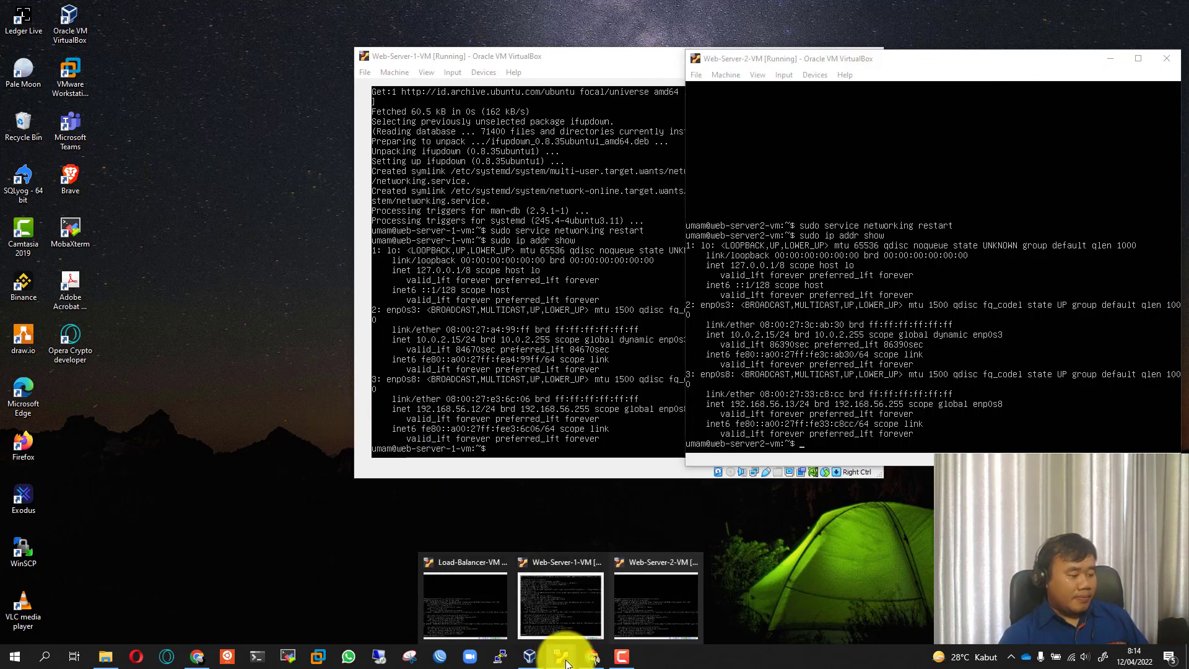
{"action": "left_click", "coordinate": [462, 595]}
{"action": "left_click_drag", "start_coordinate": [510, 48], "coordinate": [415, 73]}
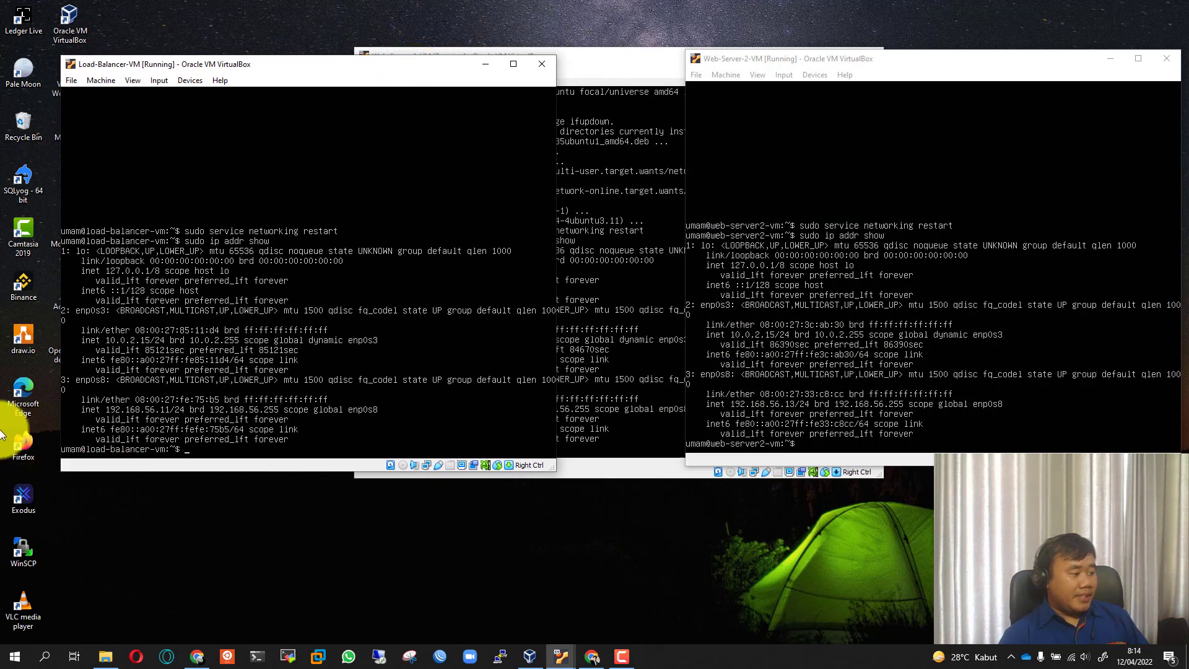
{"action": "left_click", "coordinate": [628, 67]}
{"action": "left_click", "coordinate": [942, 59]}
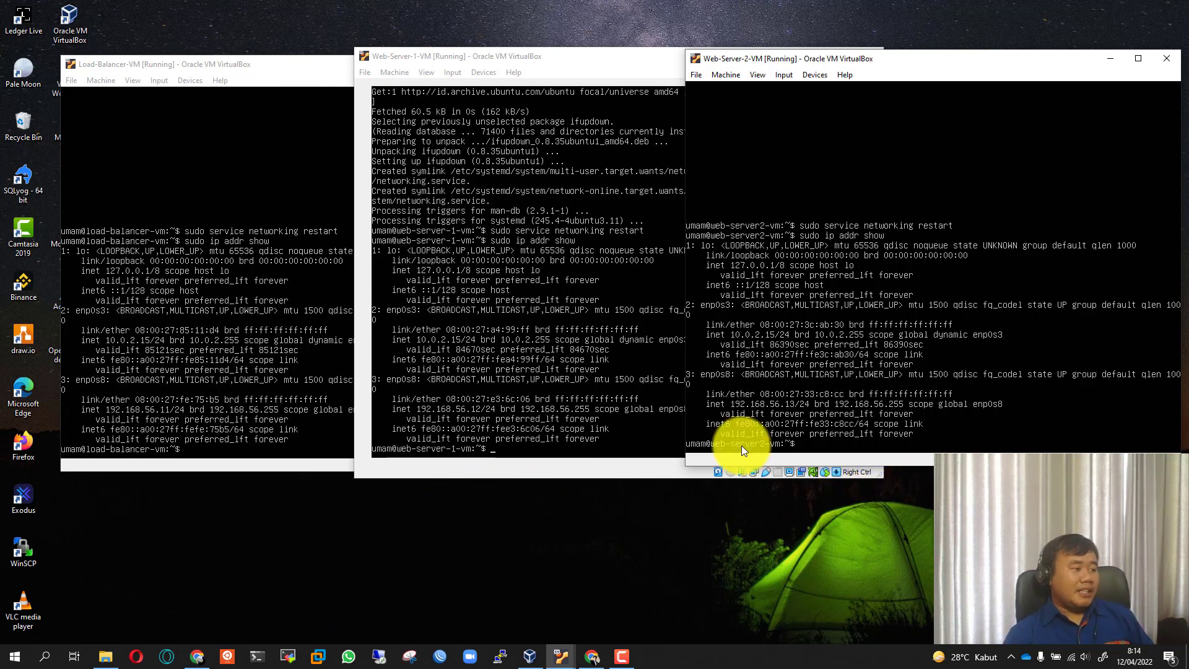
From the Load-Balancer-VM, test connectivity to Web-Server-1 with "ping 192.168.56.12" and stop the ping after several replies
{"action": "left_click", "coordinate": [244, 66]}
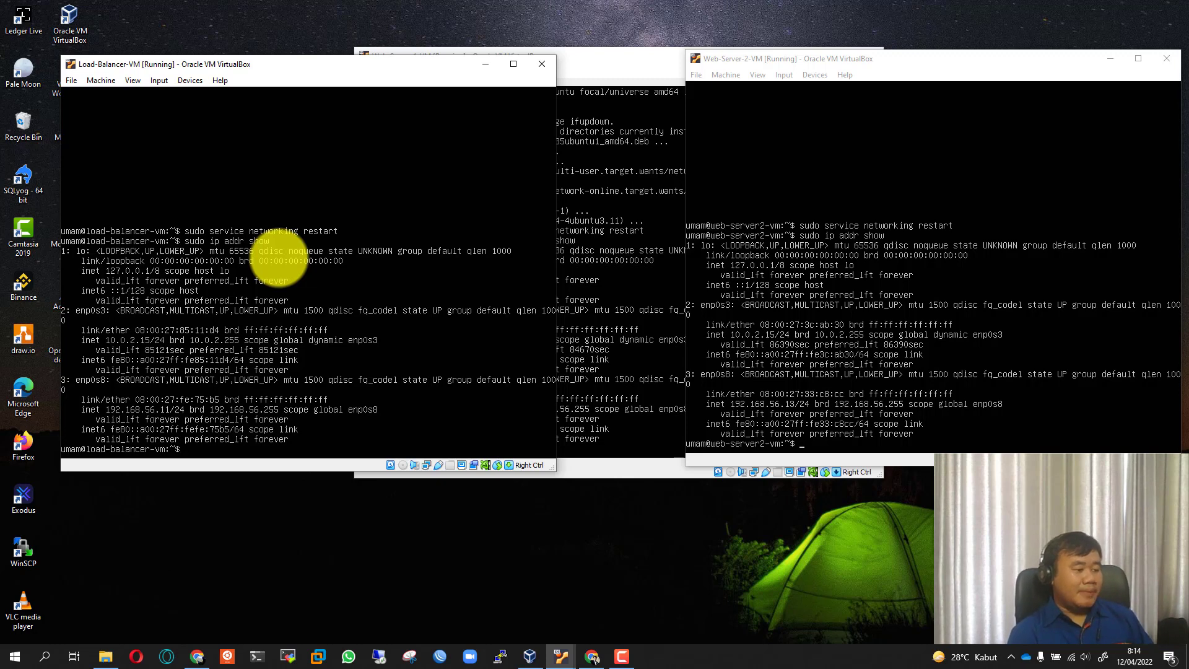
{"action": "type", "text": "ng"}
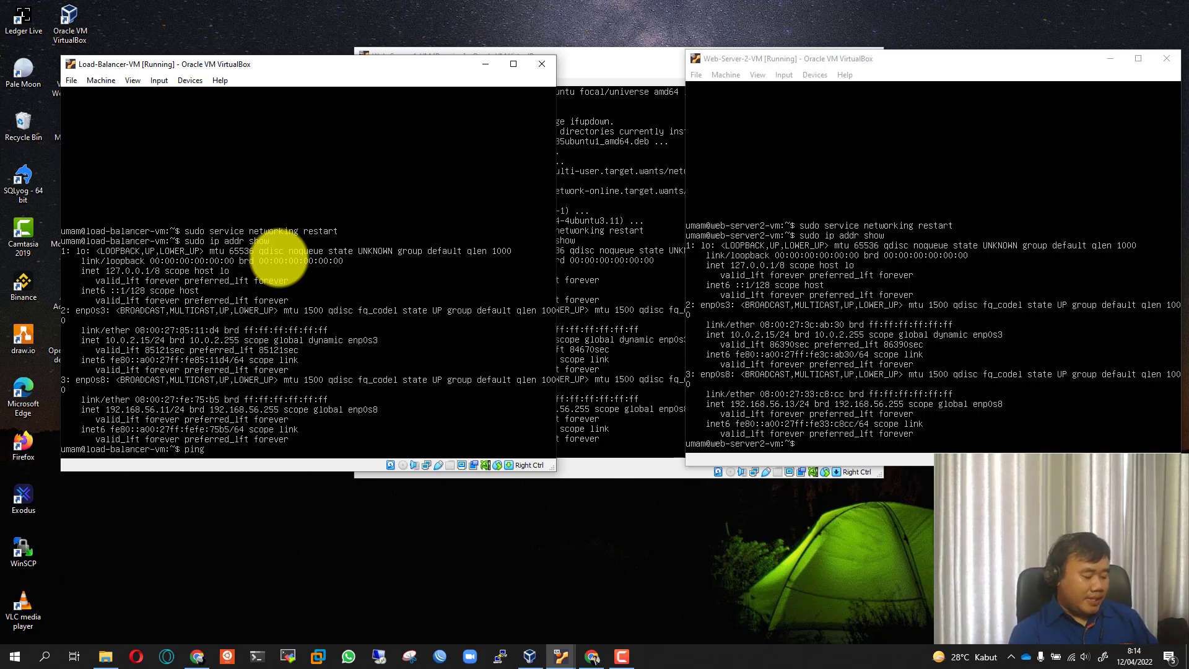
{"action": "type", "text": " 192.168"}
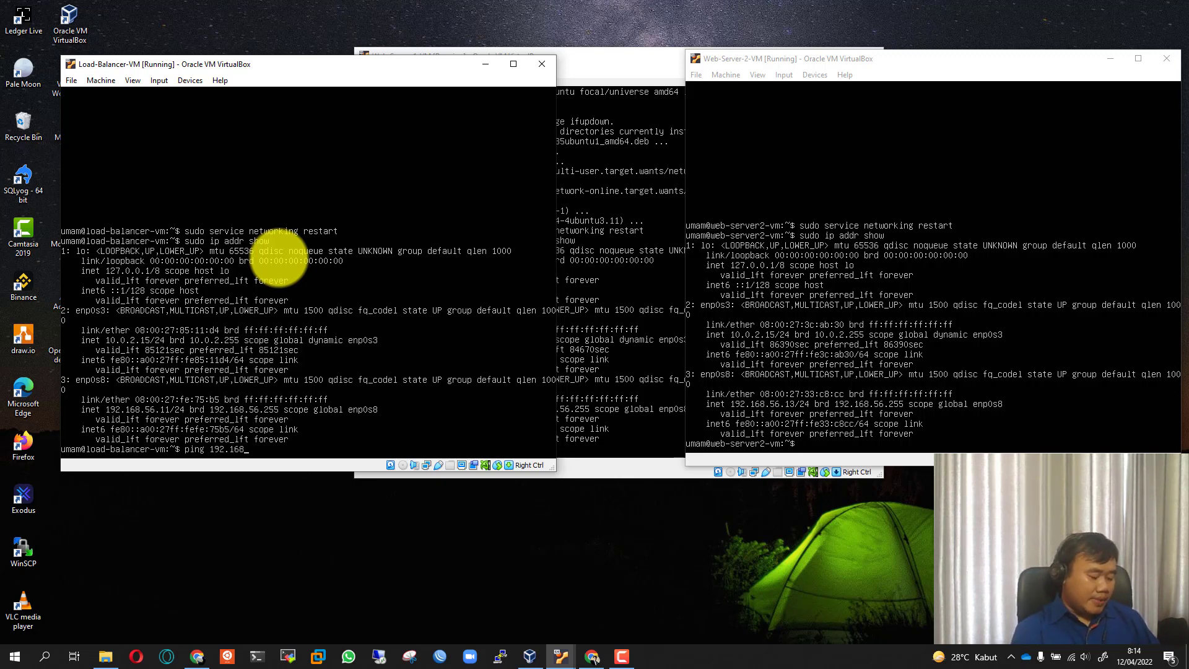
{"action": "type", "text": ".56"}
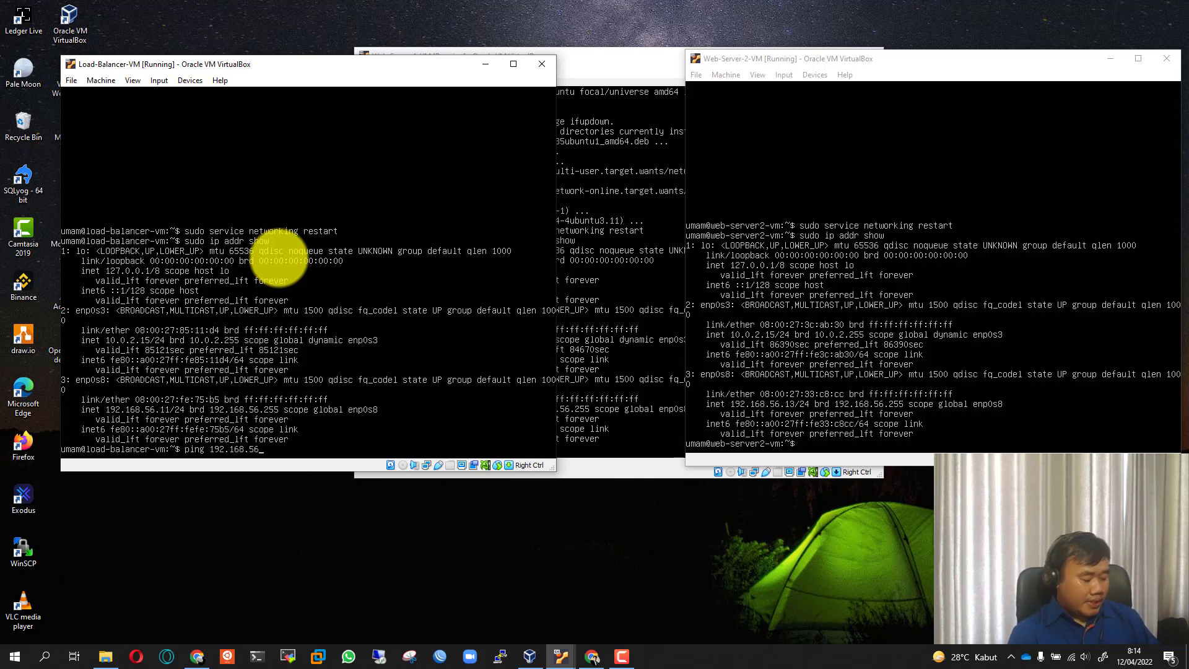
{"action": "type", "text": ".12"}
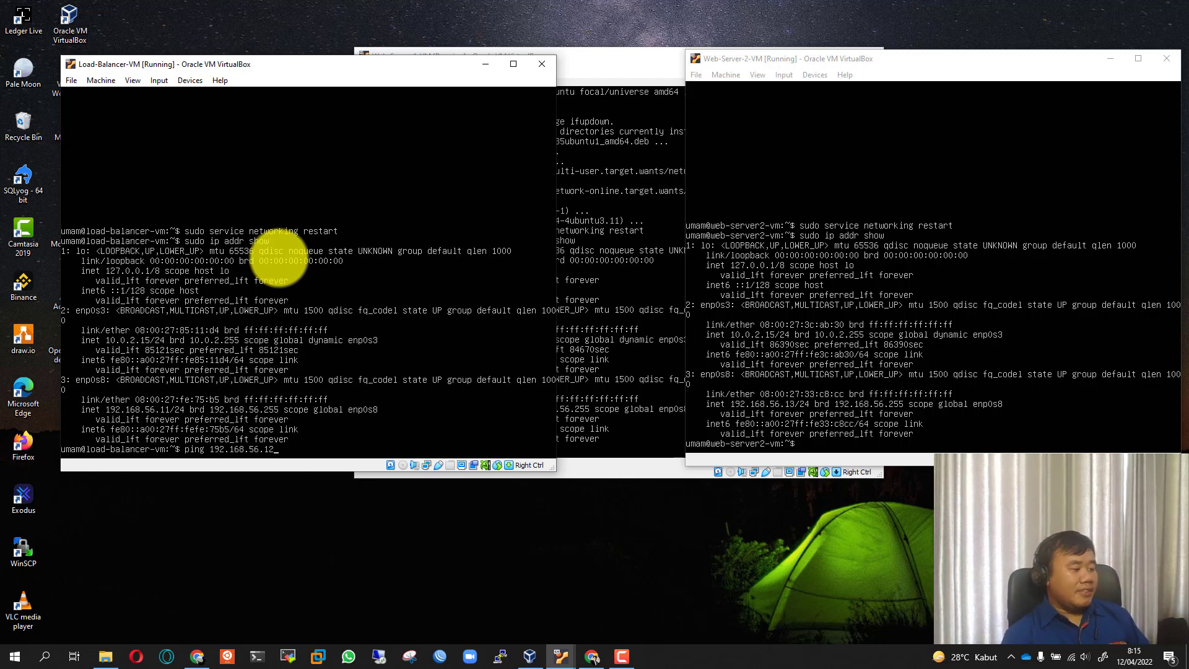
{"action": "key", "text": "Return"}
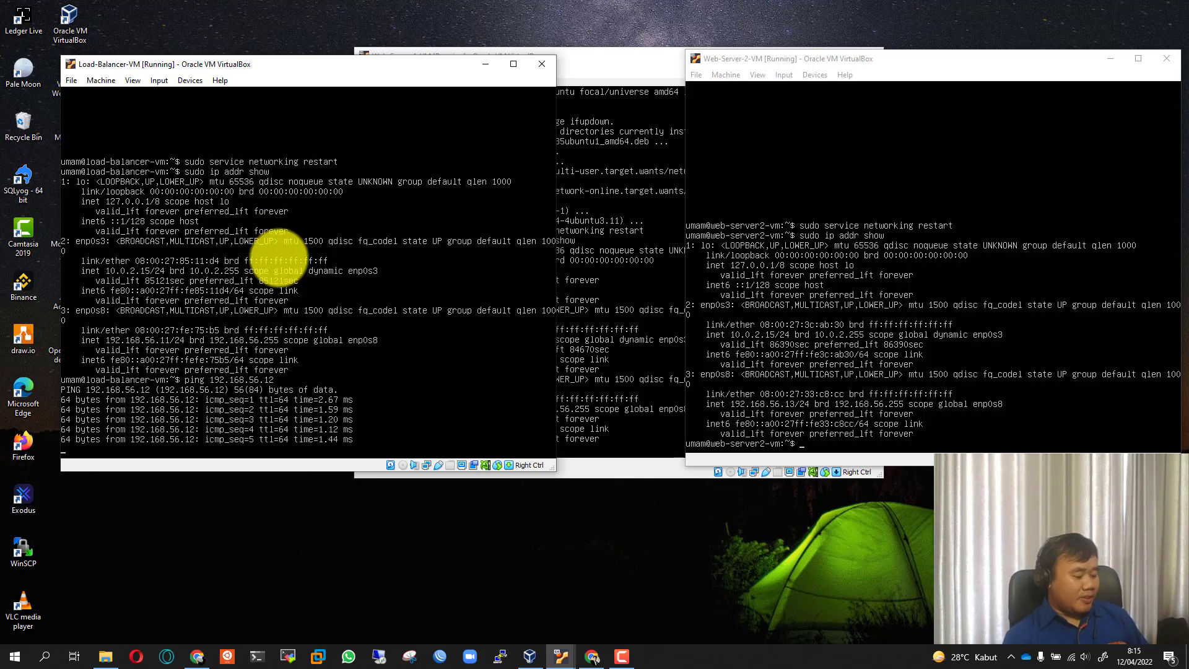
{"action": "key", "text": "ctrl+c"}
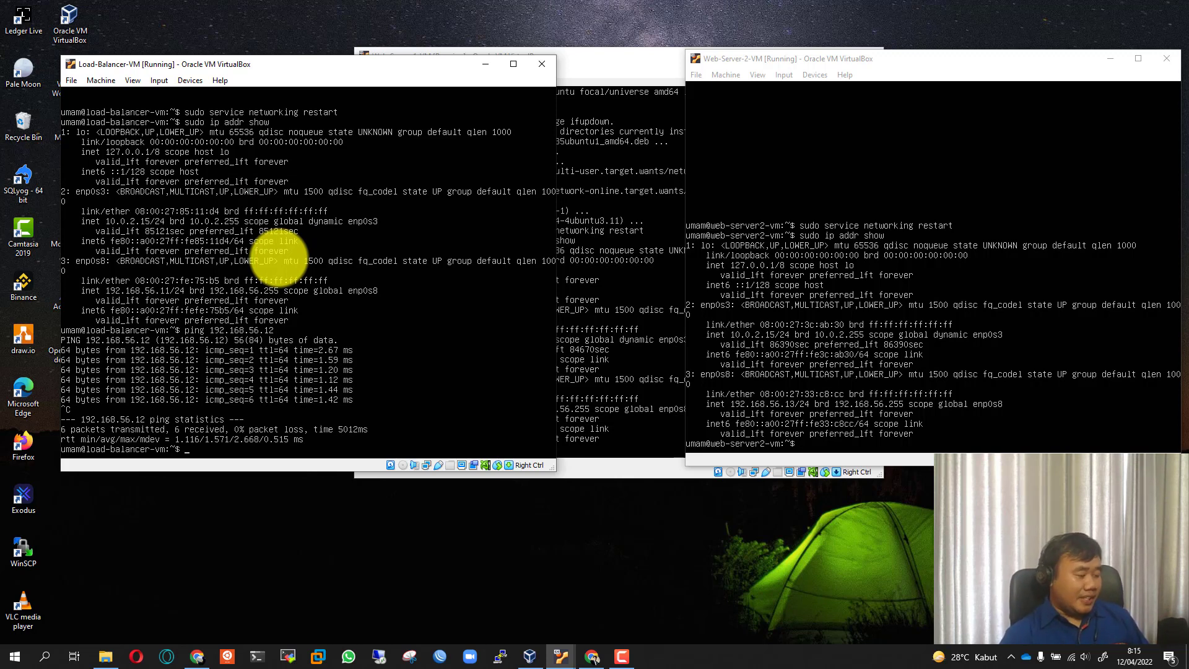
Reuse the ping command on the Load-Balancer-VM with 192.168.56.13 to test Web-Server-2, stopping it after several replies
{"action": "key", "text": "Up"}
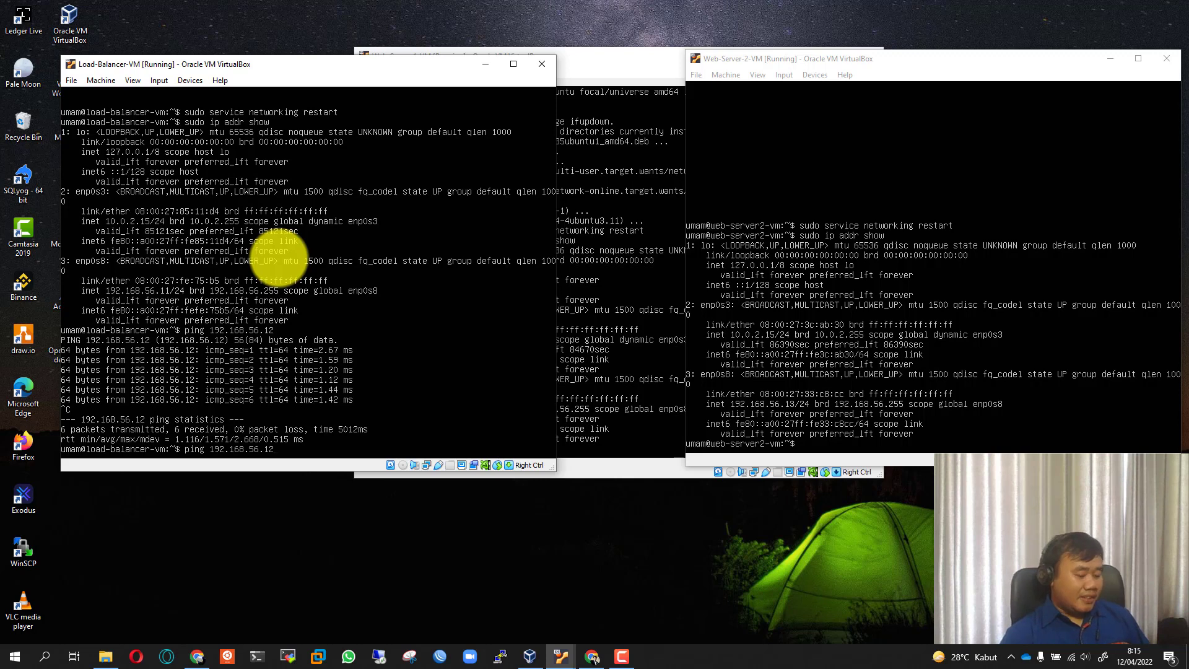
{"action": "key", "text": "Down"}
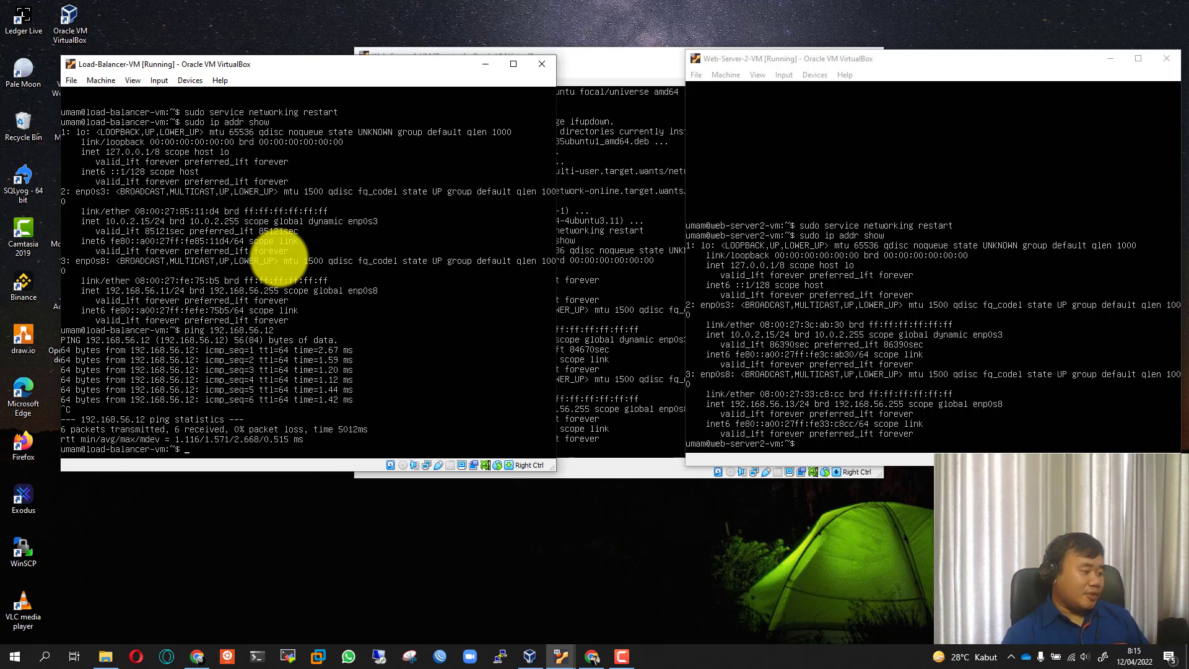
{"action": "key", "text": "Up"}
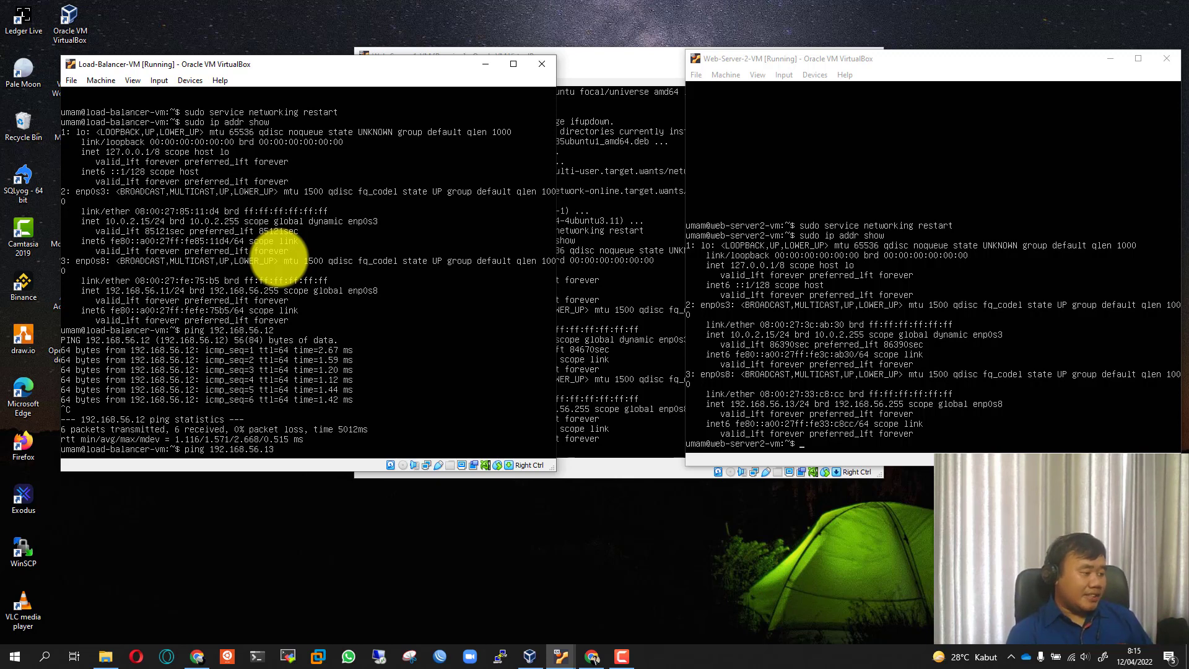
{"action": "key", "text": "Return"}
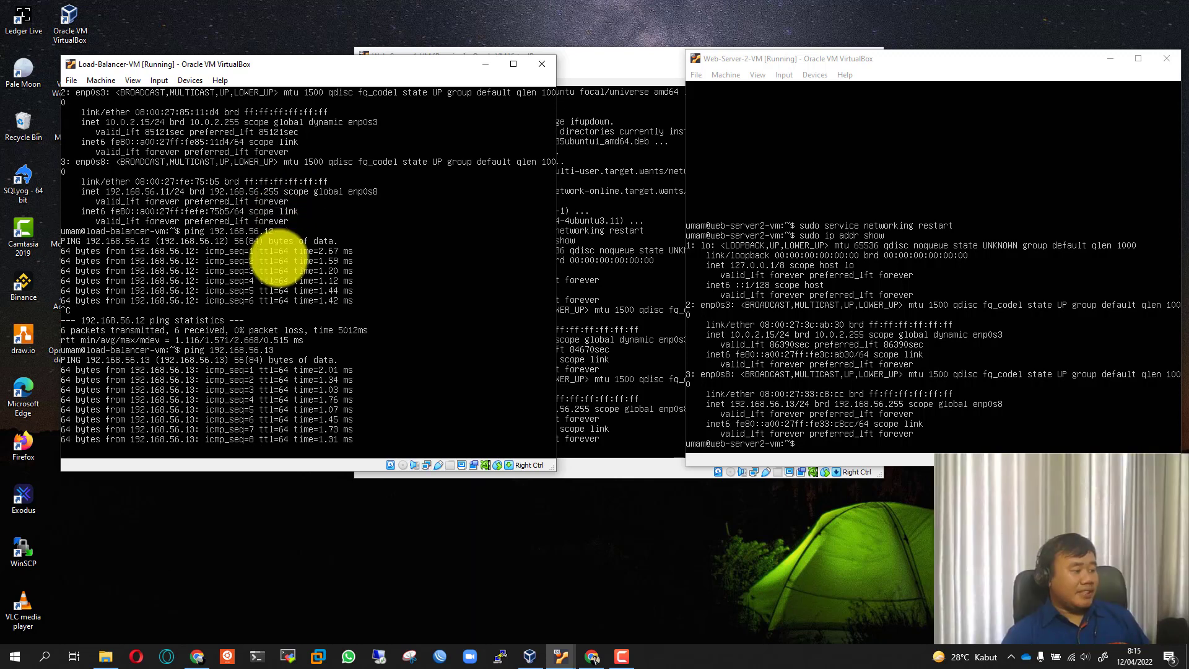
{"action": "key", "text": "ctrl+c"}
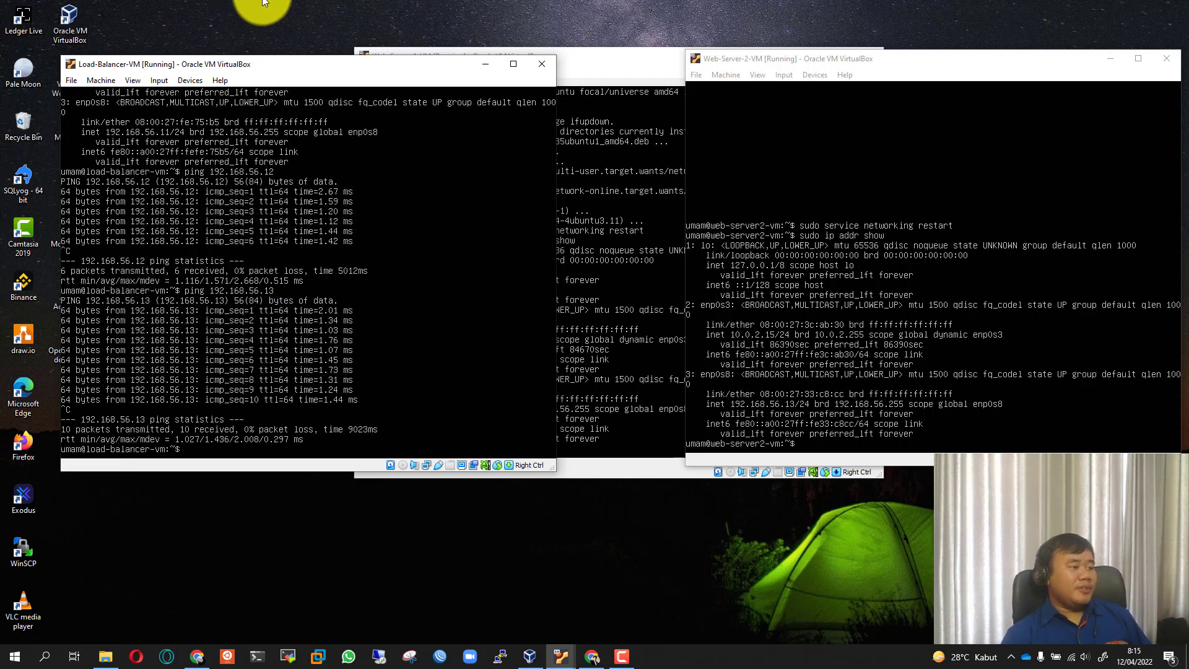
From the Web-Server-1-VM, test connectivity to the load balancer with "ping 192.168.56.11" and stop the ping after several replies
{"action": "left_click", "coordinate": [607, 52]}
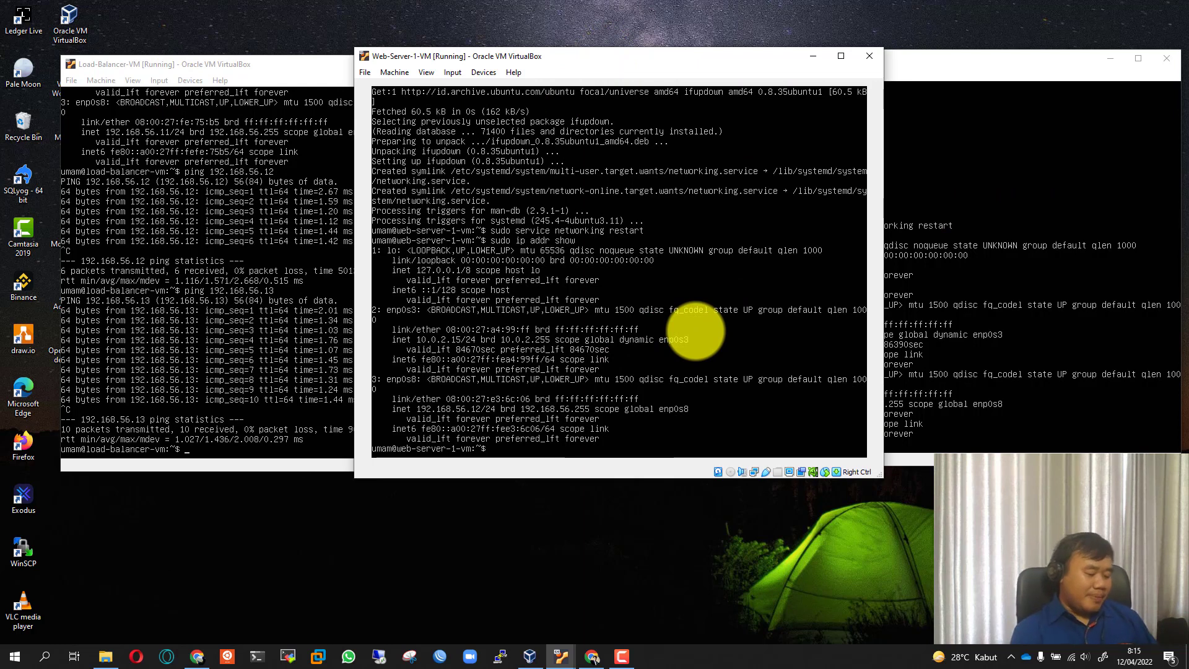
{"action": "type", "text": "pi"}
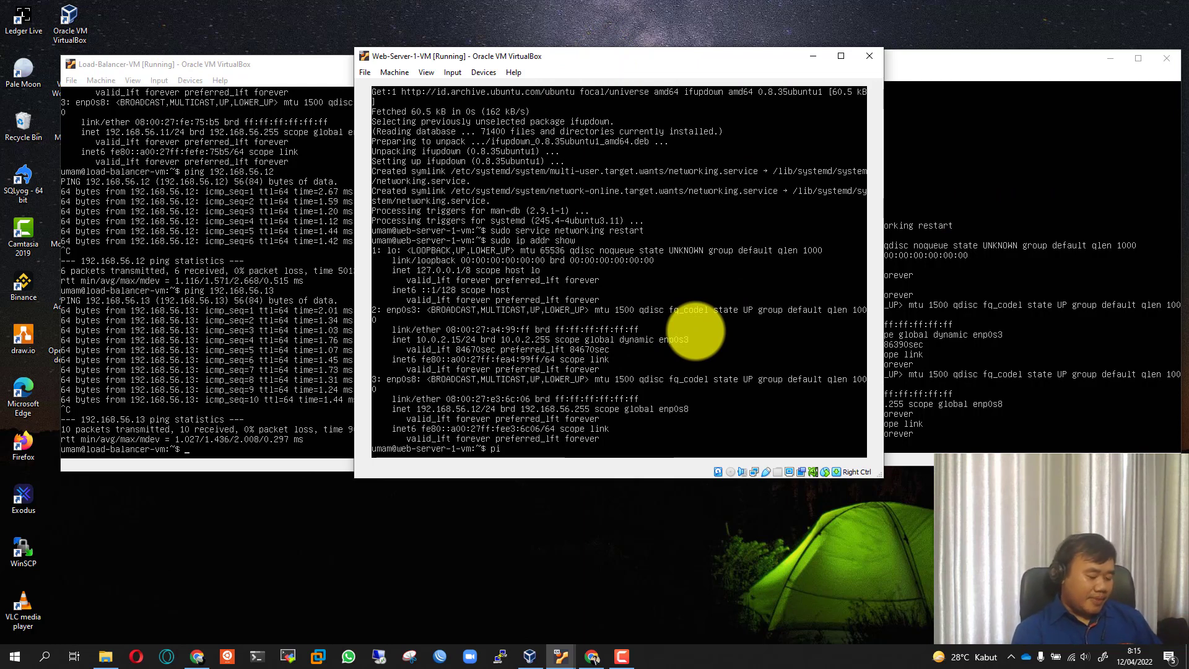
{"action": "type", "text": "ng 192.1"}
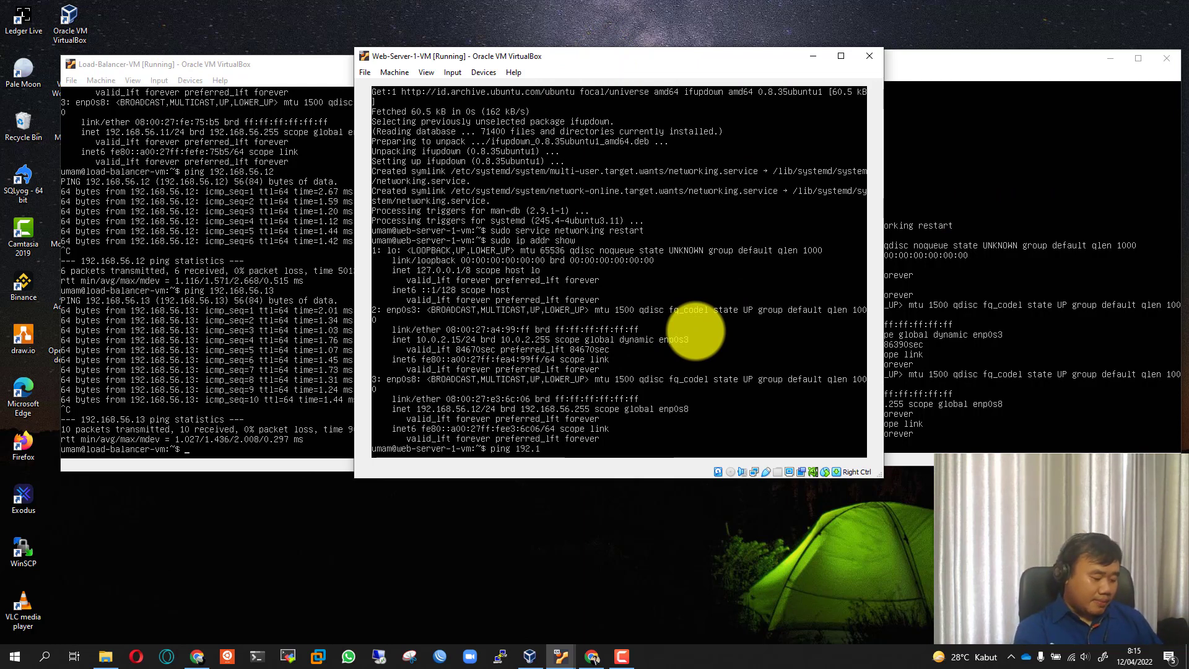
{"action": "type", "text": "68.56."}
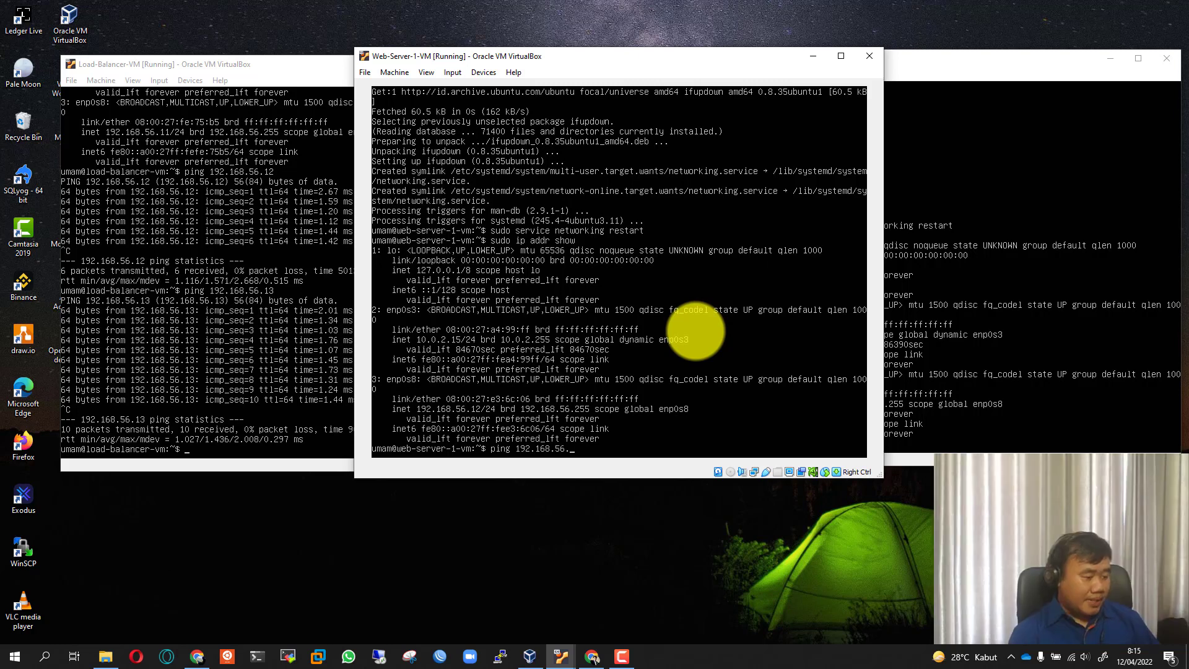
{"action": "type", "text": "11"}
{"action": "key", "text": "Return"}
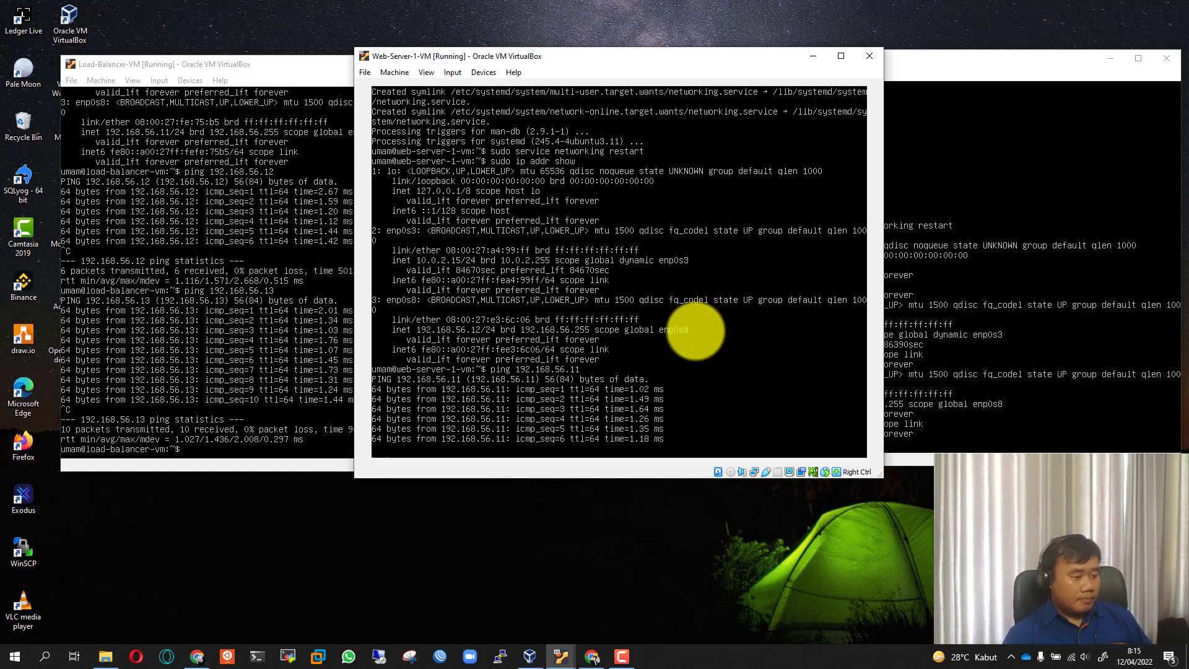
{"action": "key", "text": "ctrl+c"}
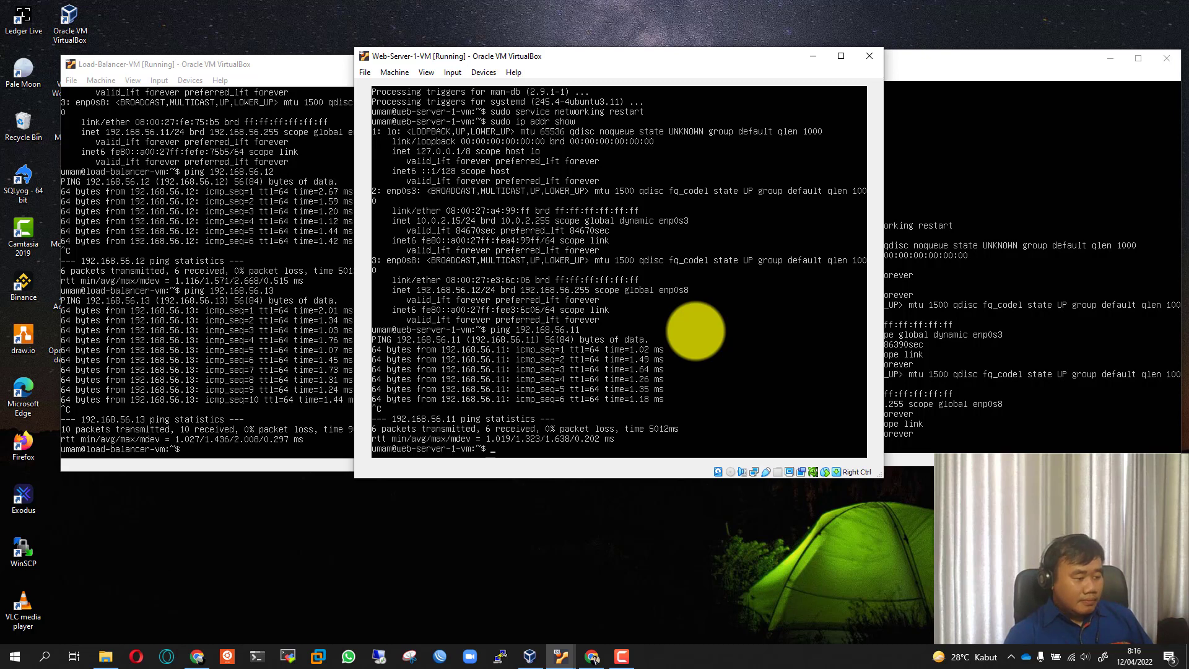
Reuse the ping command on the Web-Server-1-VM with 192.168.56.13 to test Web-Server-2, then stop it
{"action": "key", "text": "Up"}
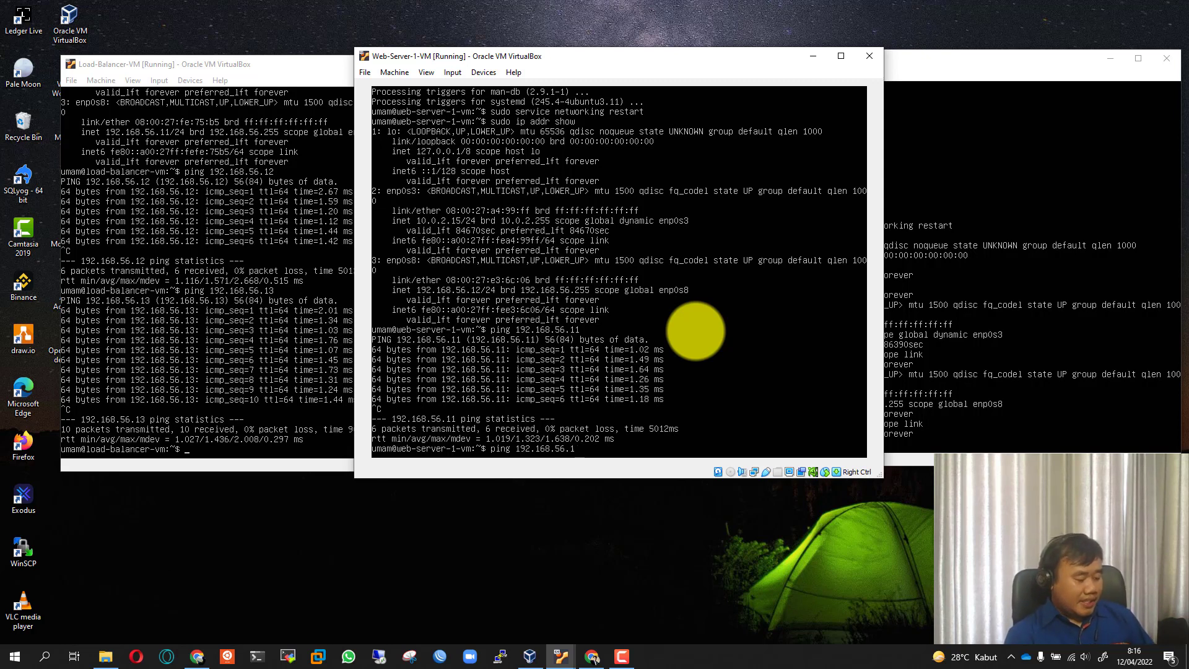
{"action": "type", "text": "3"}
{"action": "key", "text": "Return"}
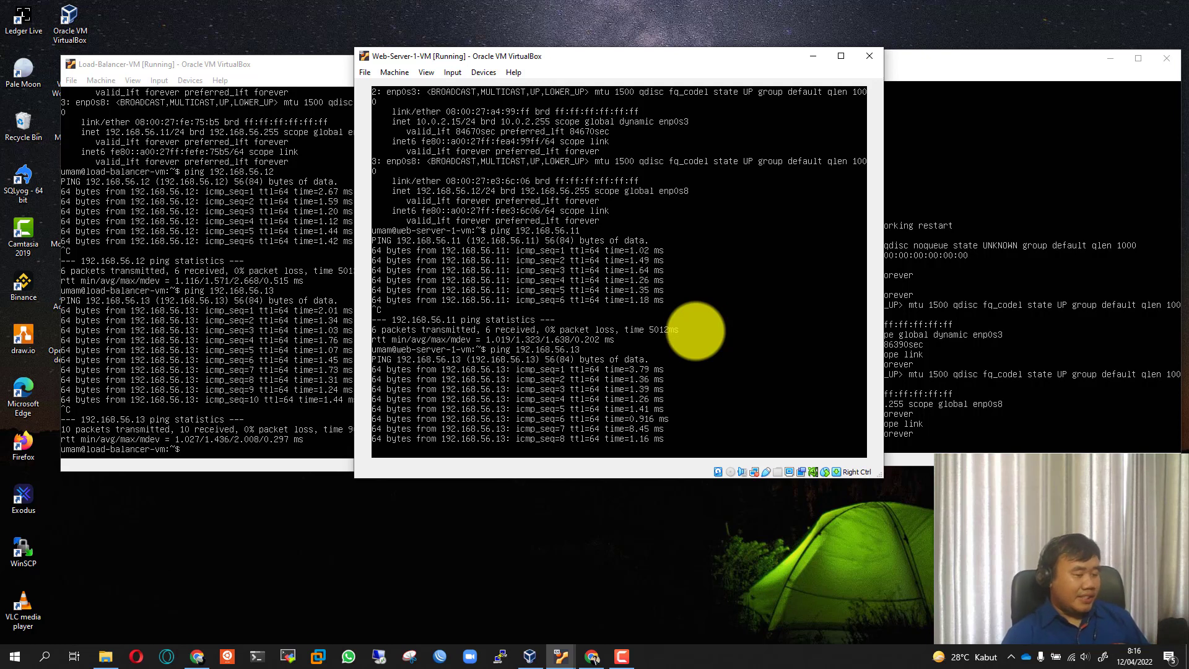
{"action": "key", "text": "ctrl+c"}
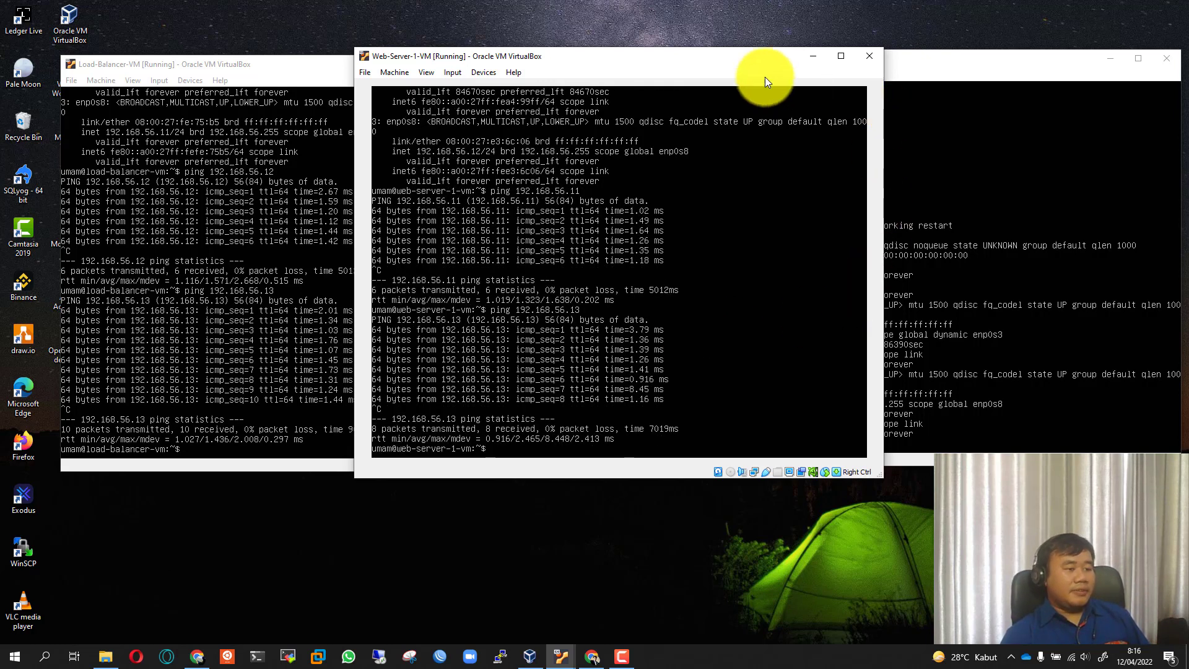
From the Web-Server-2-VM, test connectivity to the load balancer with "ping 192.168.56.11" and stop the ping after several replies
{"action": "left_click", "coordinate": [970, 60]}
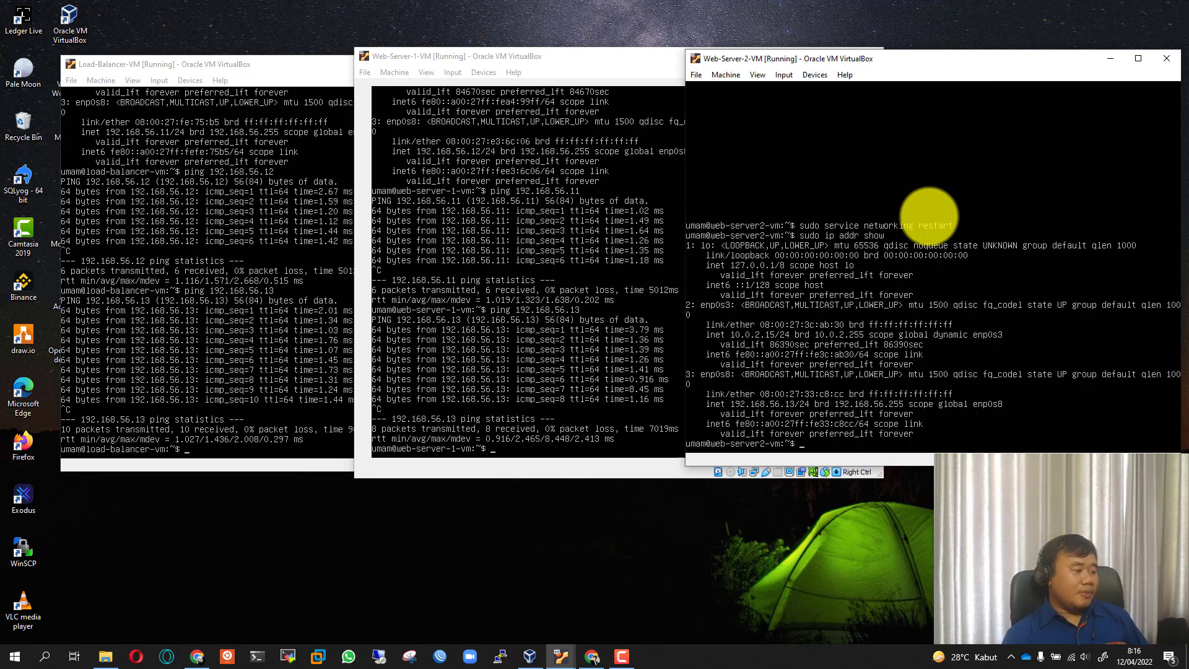
{"action": "type", "text": "p"}
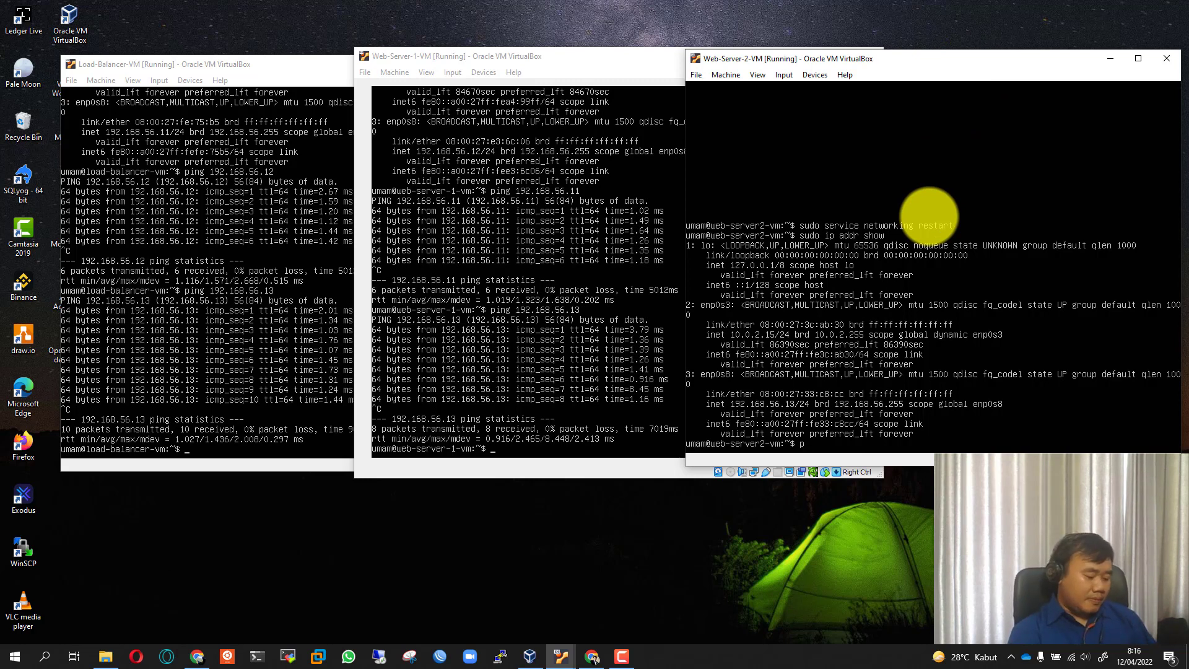
{"action": "type", "text": "ing 19"}
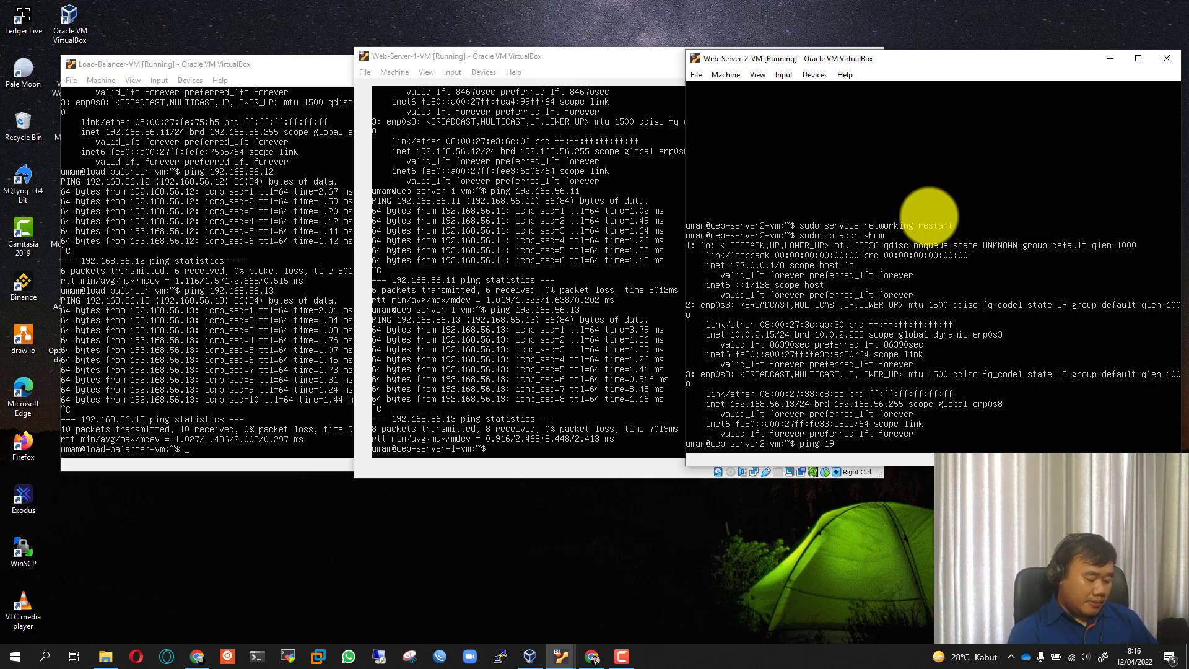
{"action": "type", "text": "2.168"}
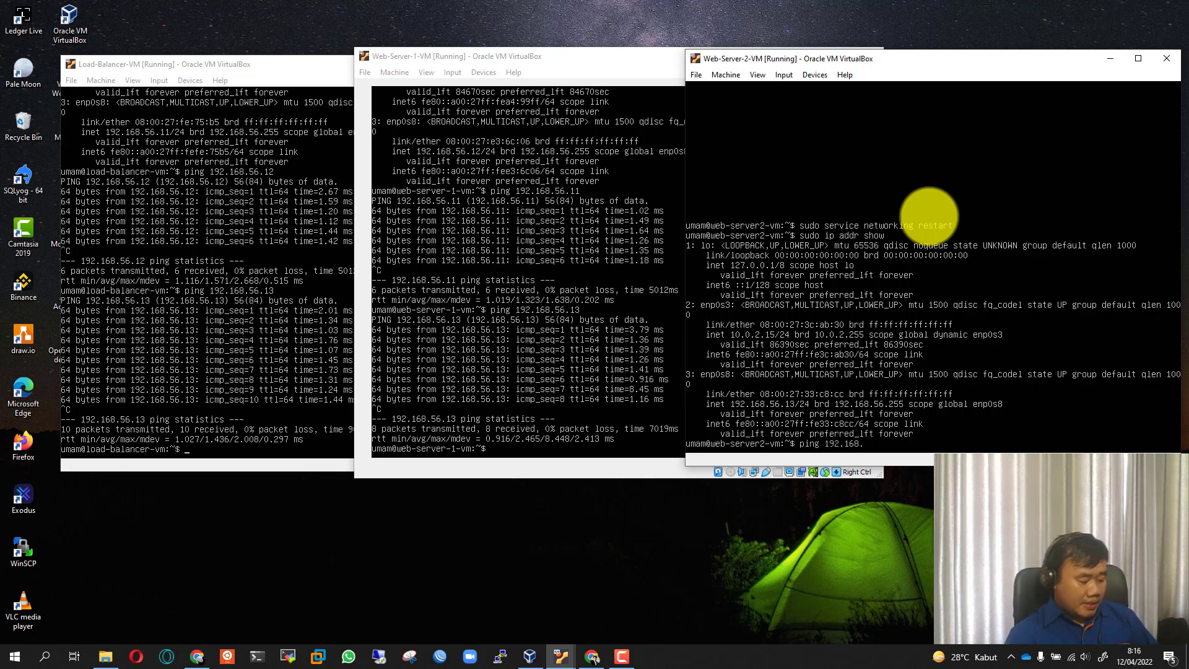
{"action": "type", "text": ".56."}
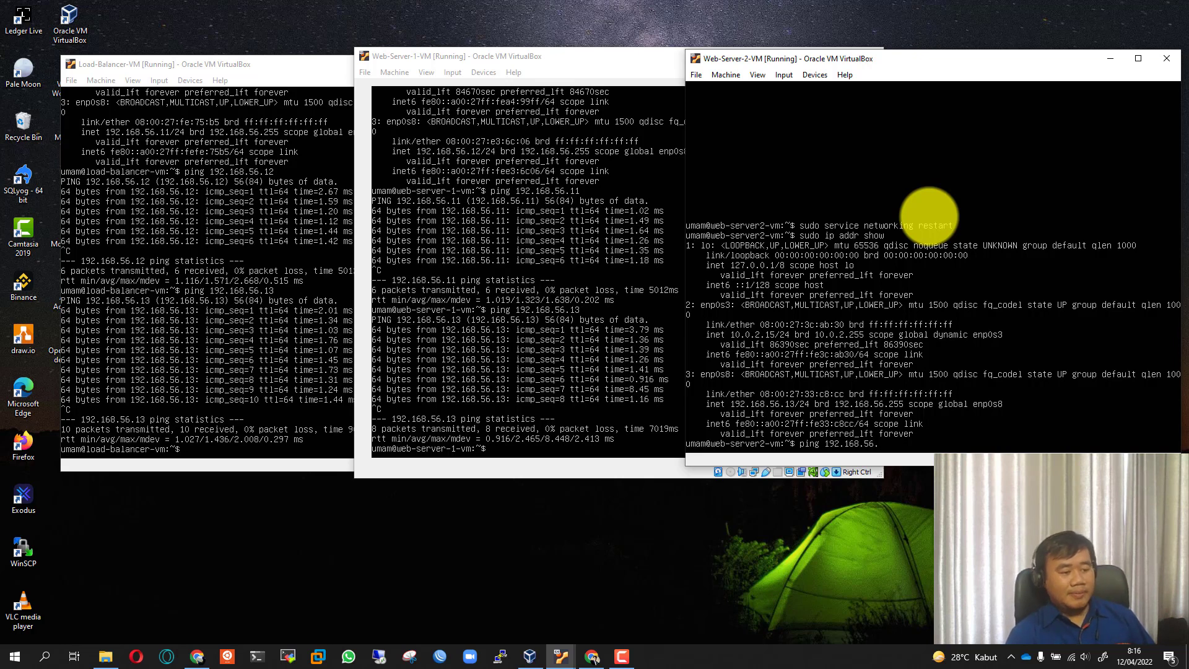
{"action": "type", "text": "11"}
{"action": "key", "text": "Return"}
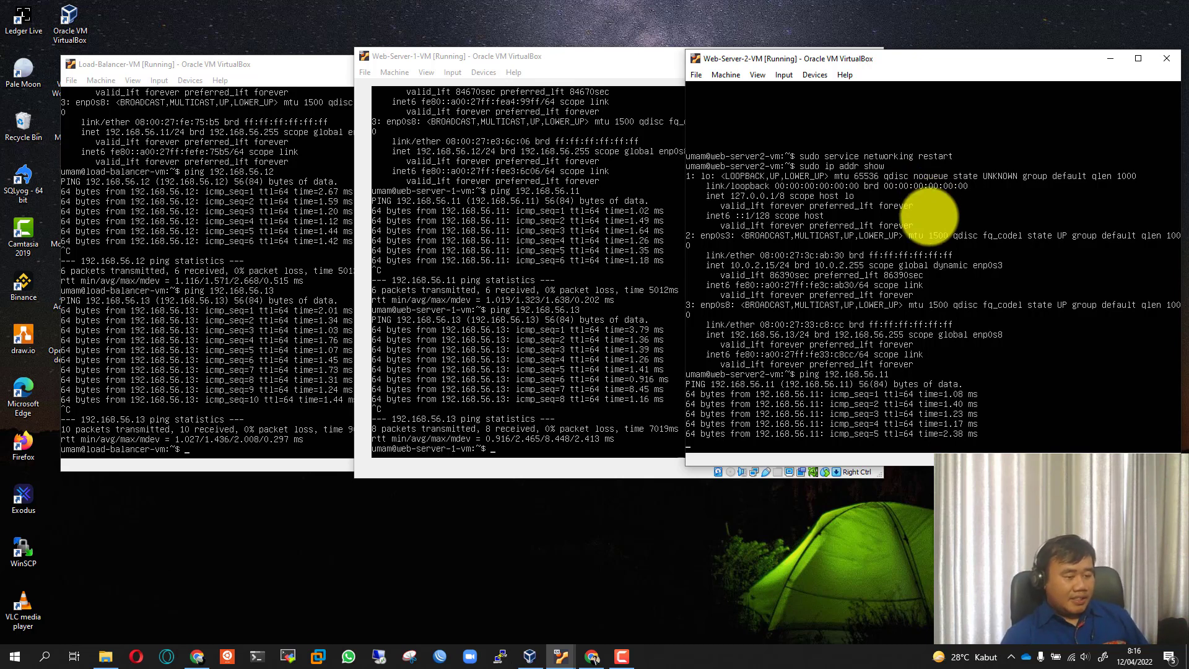
{"action": "key", "text": "ctrl+c"}
Reuse the ping command on the Web-Server-2-VM with 192.168.56.12 to test Web-Server-1, stopping it after several replies
{"action": "key", "text": "Up"}
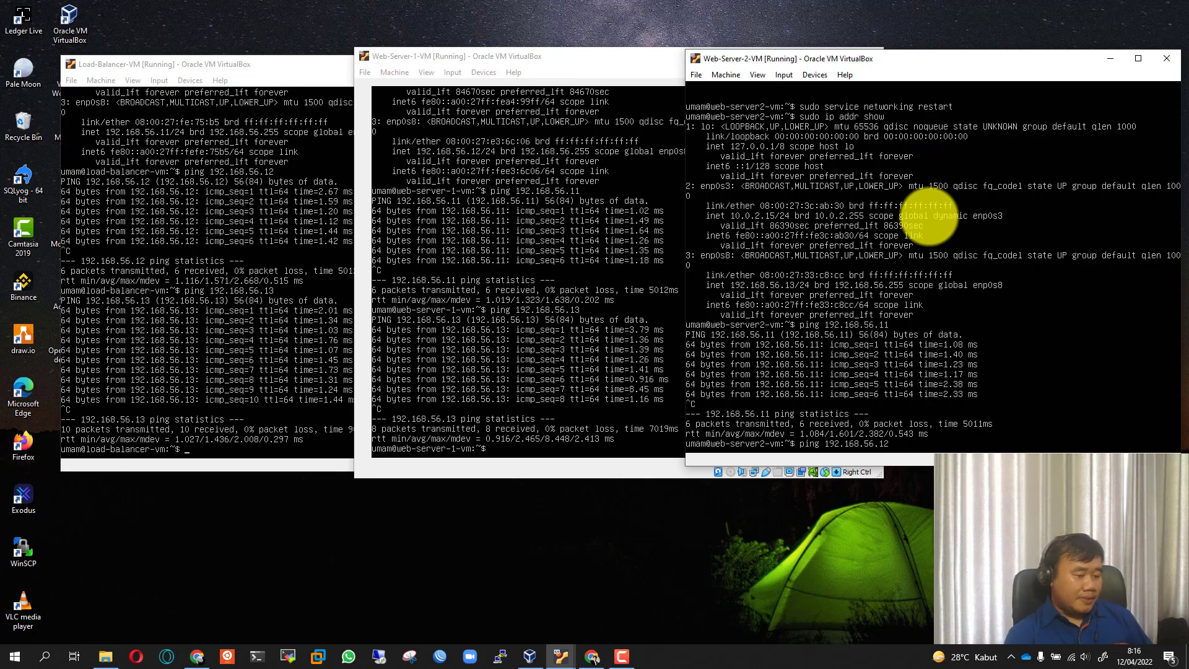
{"action": "key", "text": "Return"}
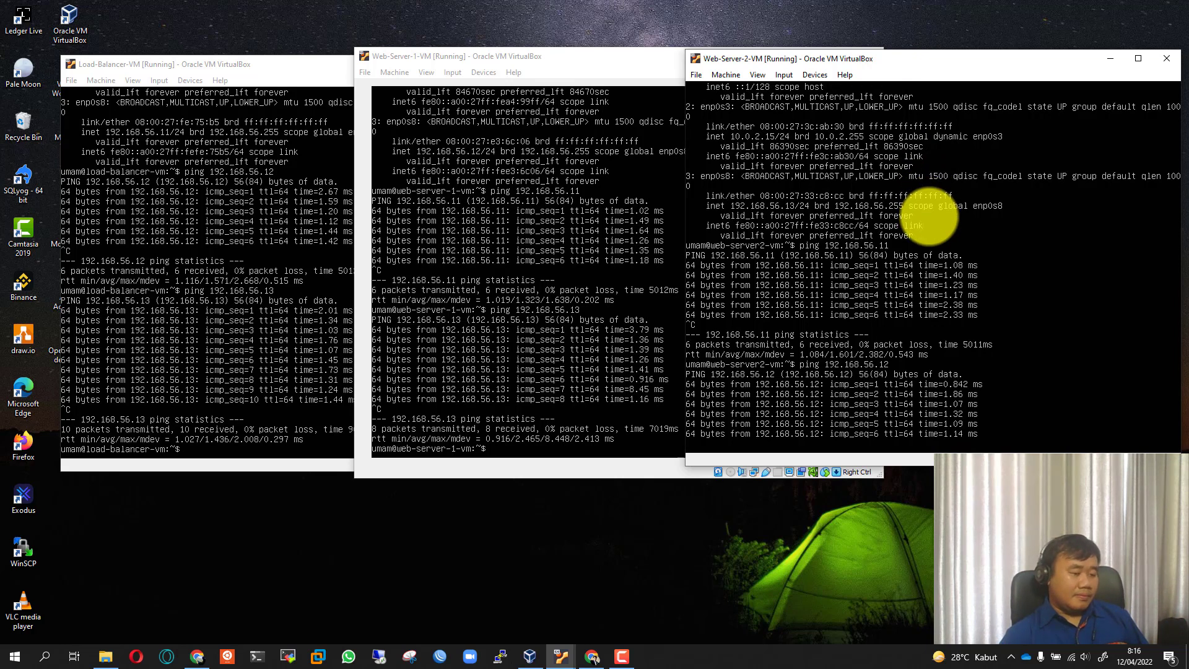
{"action": "key", "text": "ctrl+c"}
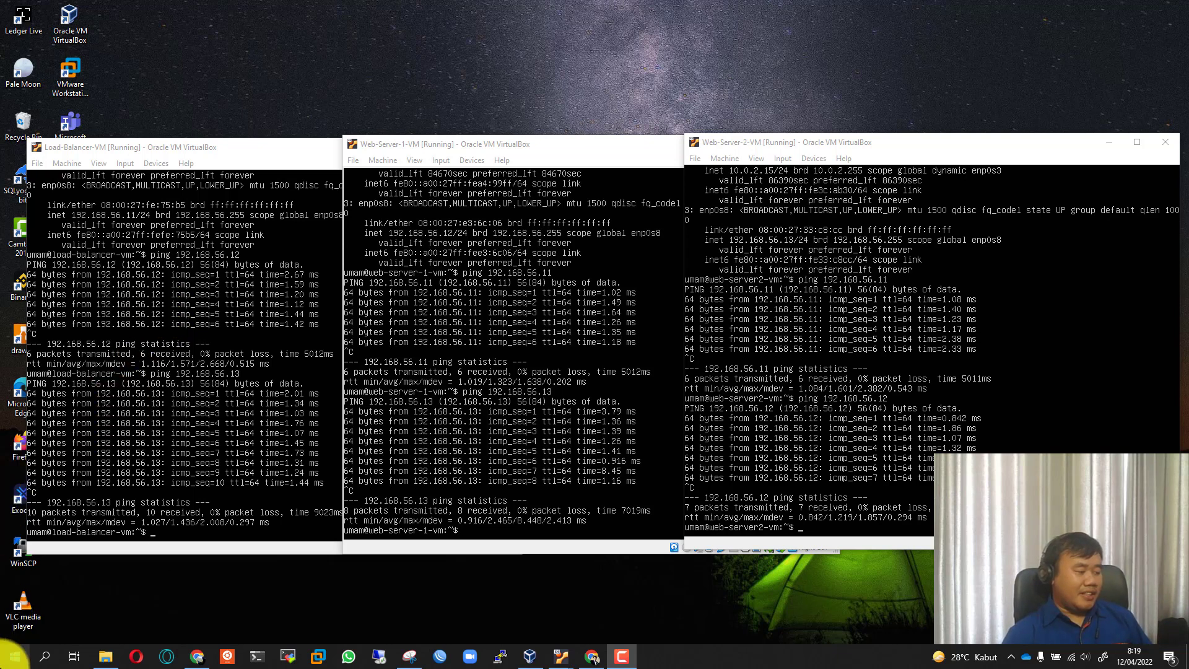
Switch to a new Command Prompt on the Windows host, found by searching "cmd", and move its window towards the middle of the desktop
{"action": "left_click", "coordinate": [46, 660]}
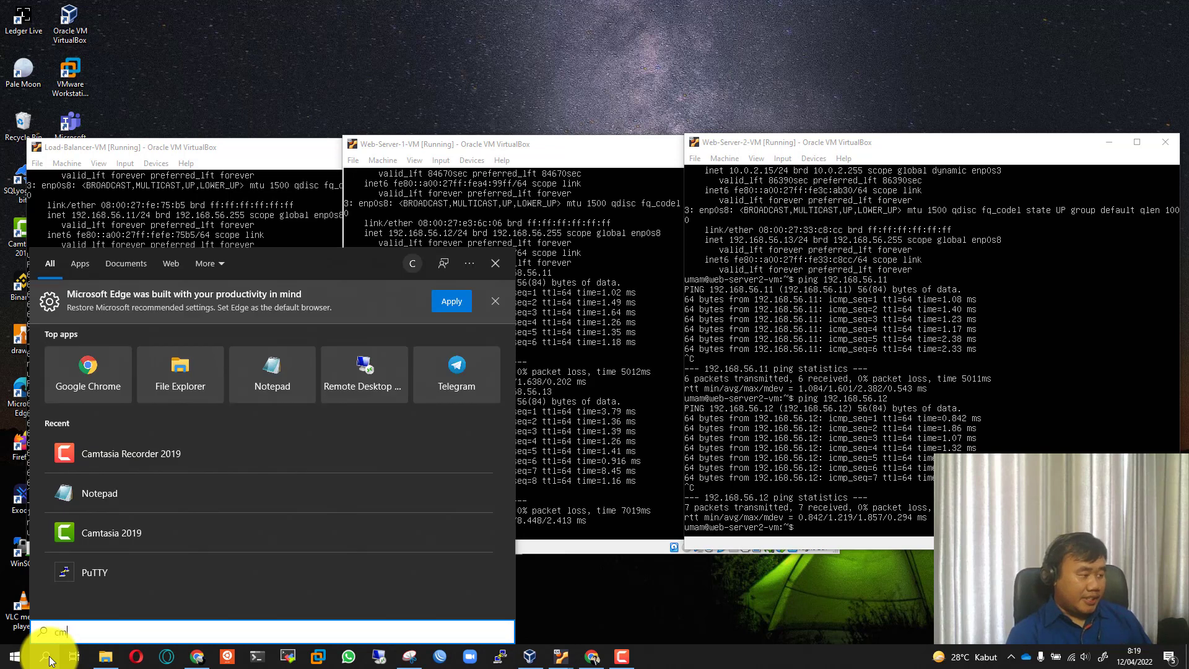
{"action": "type", "text": "cmd"}
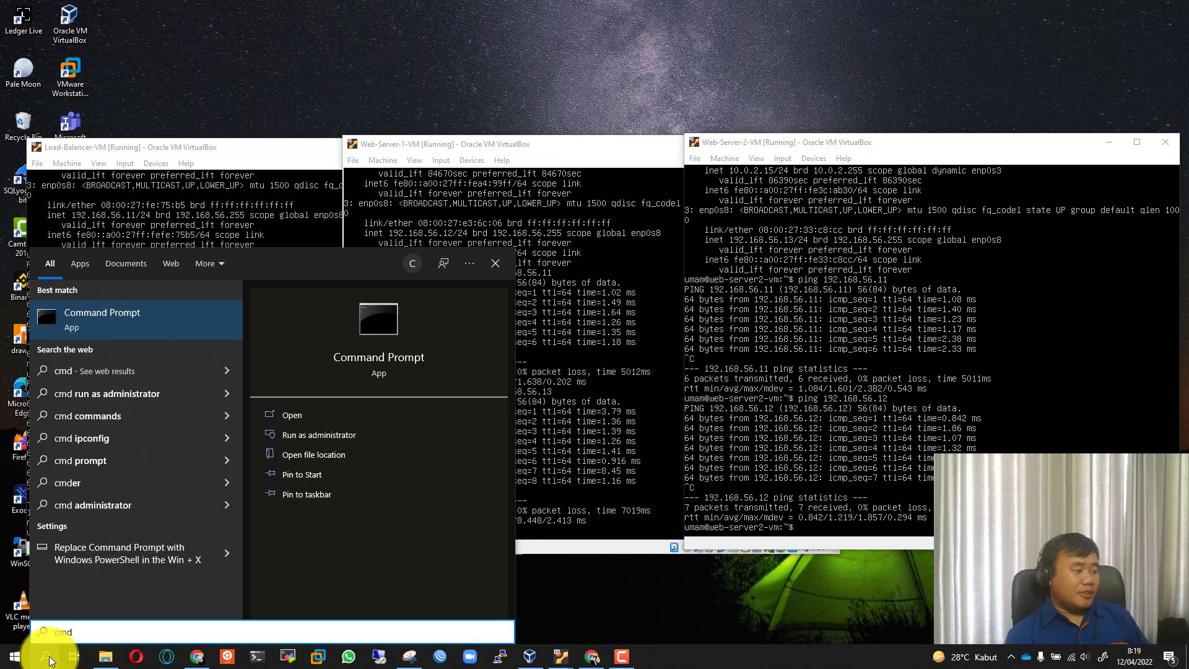
{"action": "key", "text": "Return"}
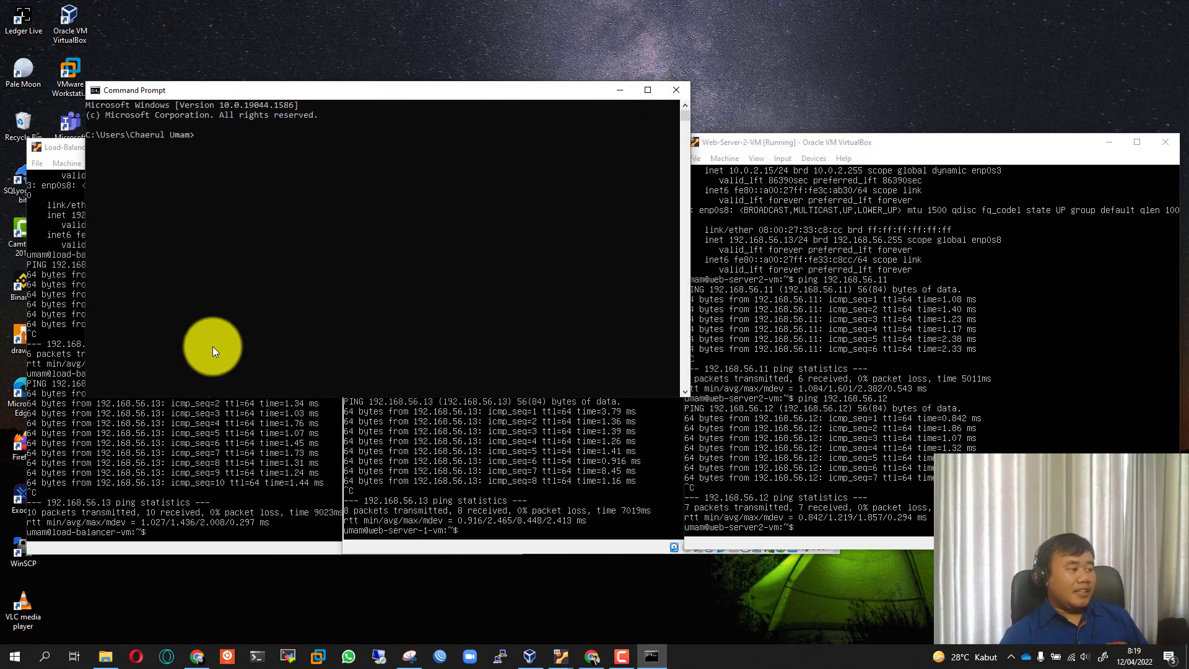
{"action": "left_click_drag", "start_coordinate": [442, 92], "coordinate": [599, 110]}
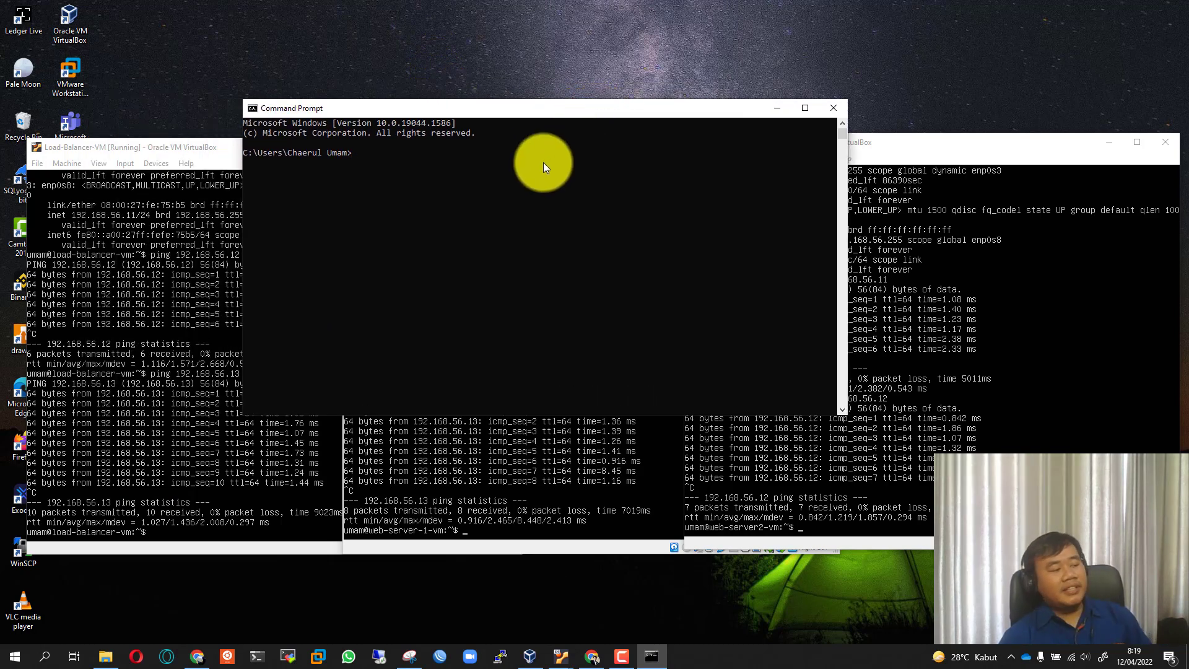
From the Windows host's Command Prompt, test connectivity to the load balancer with "ping 192.168.56.11"
{"action": "left_click", "coordinate": [544, 163]}
{"action": "type", "text": "ping"}
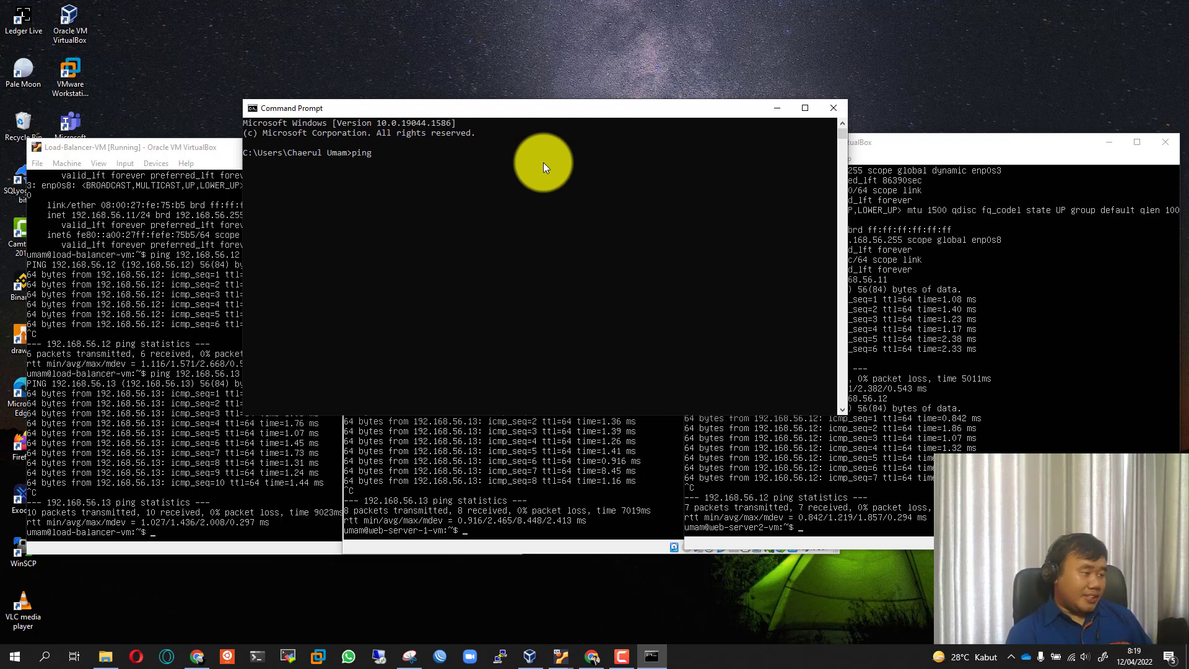
{"action": "type", "text": " 192."}
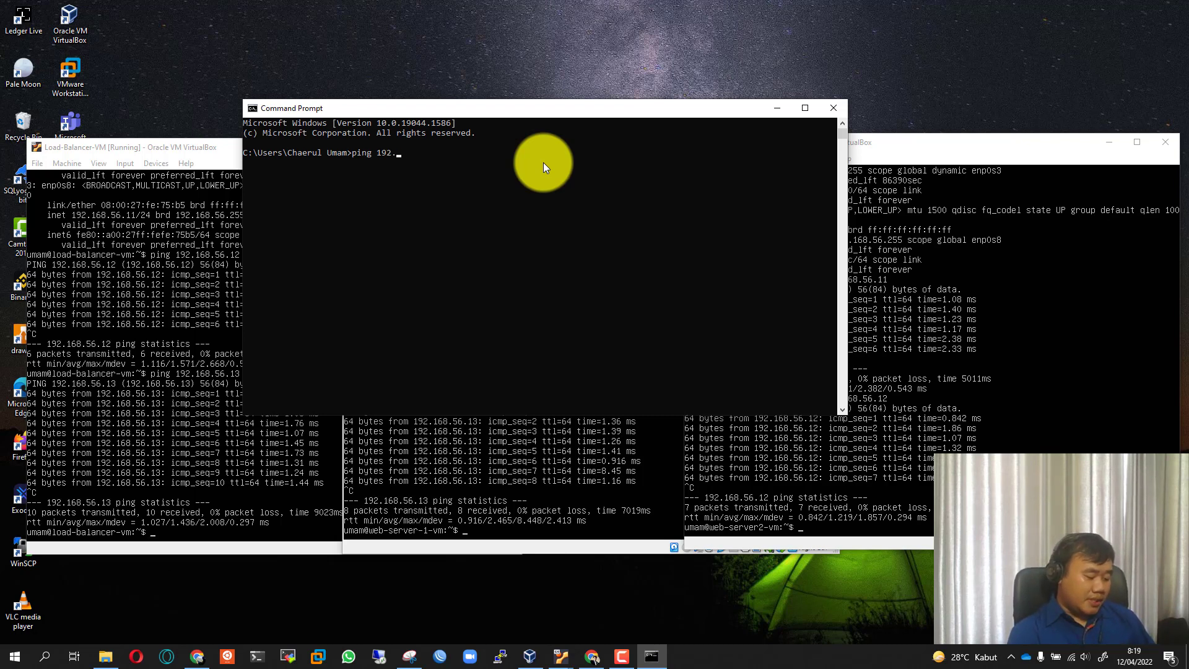
{"action": "type", "text": "168."}
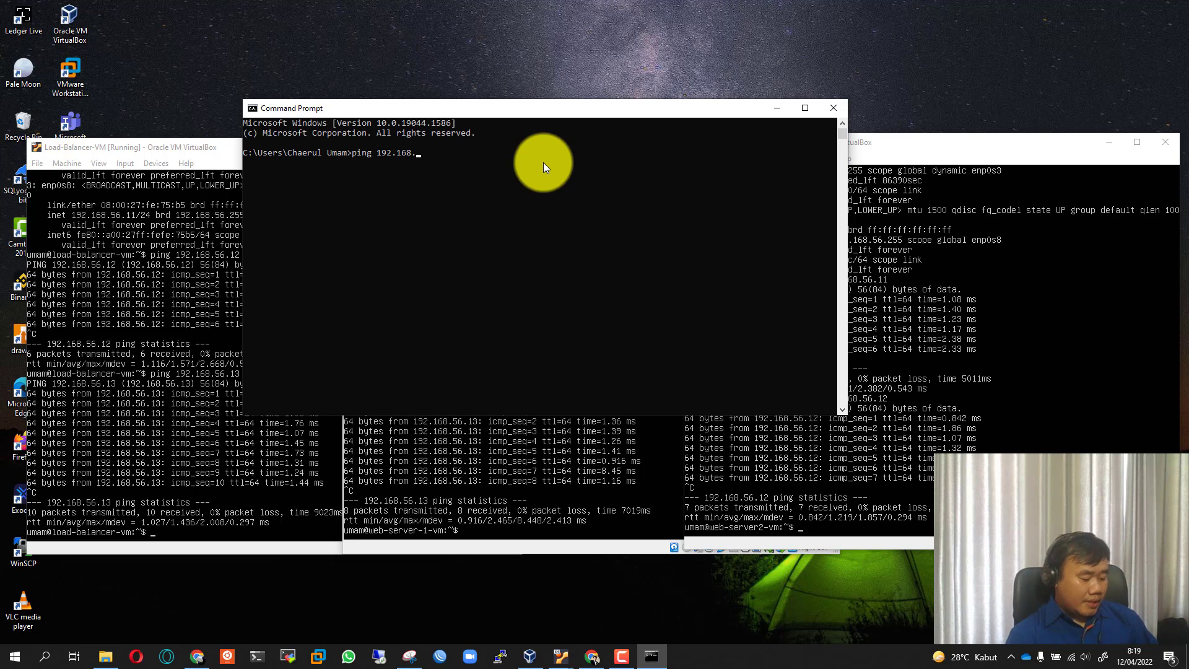
{"action": "type", "text": "56.11"}
{"action": "key", "text": "Return"}
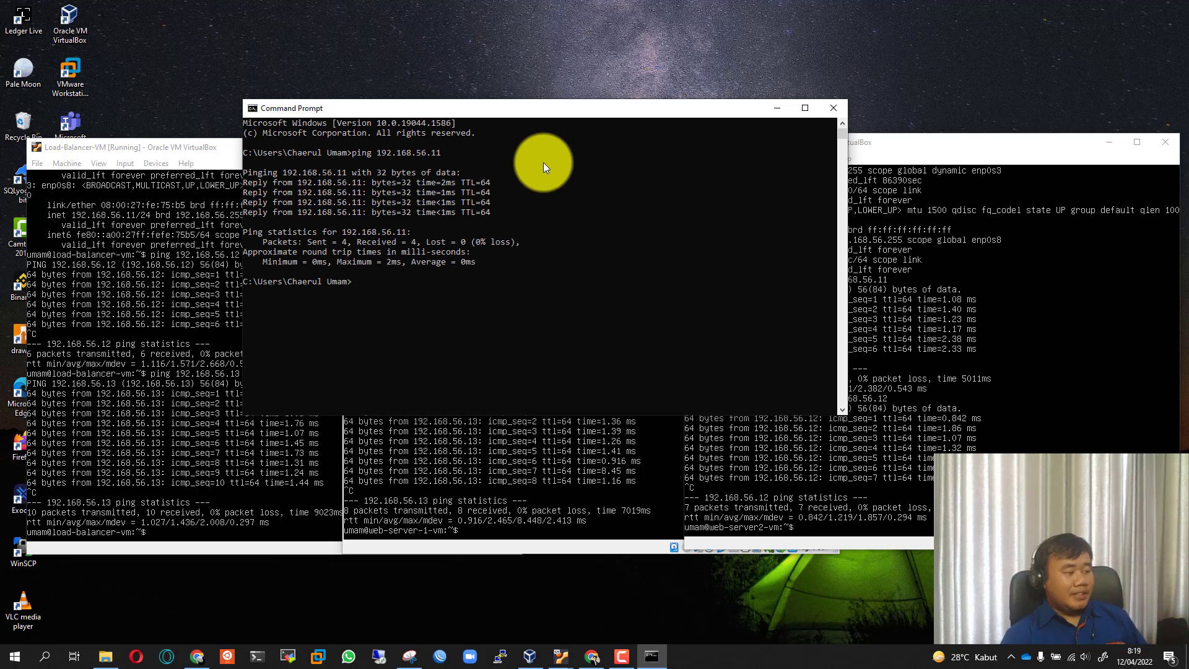
Reuse the host's ping command with 192.168.56.12 to test connectivity to Web-Server-1
{"action": "key", "text": "Up"}
{"action": "key", "text": "BackSpace"}
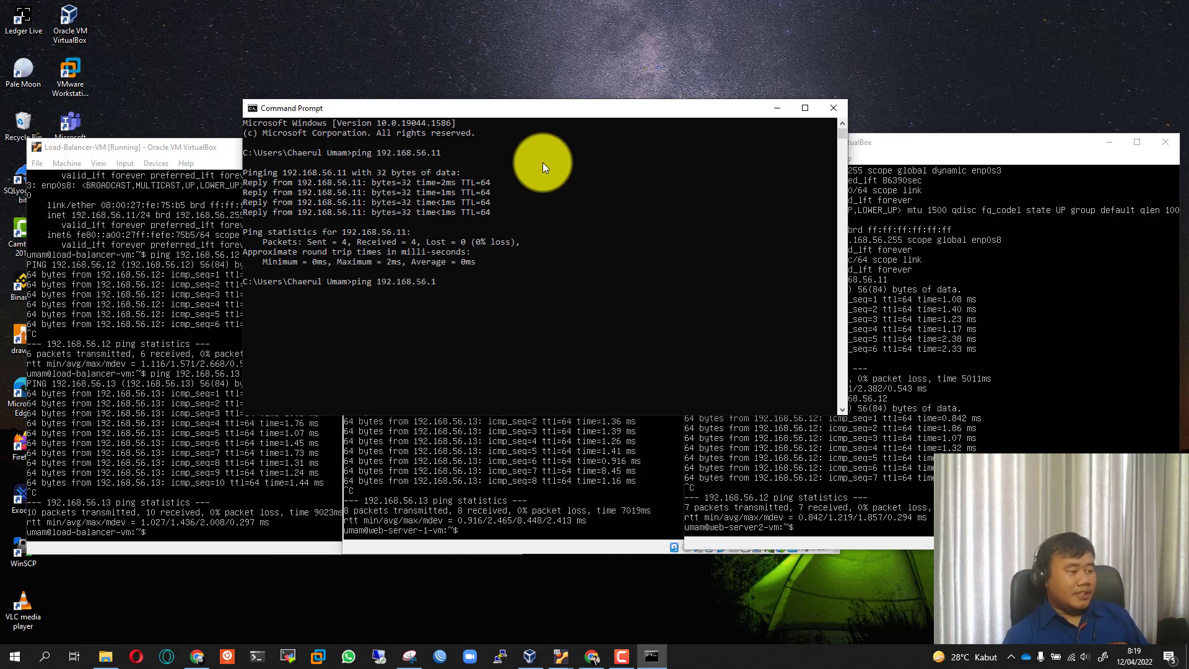
{"action": "type", "text": "2"}
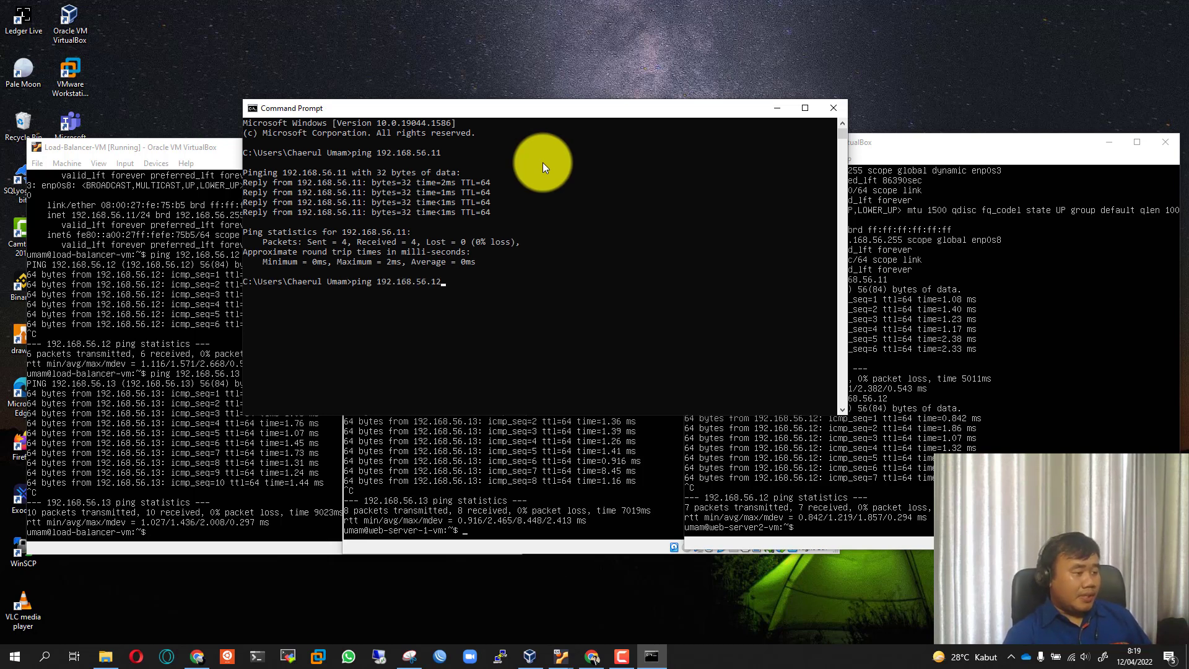
{"action": "key", "text": "Return"}
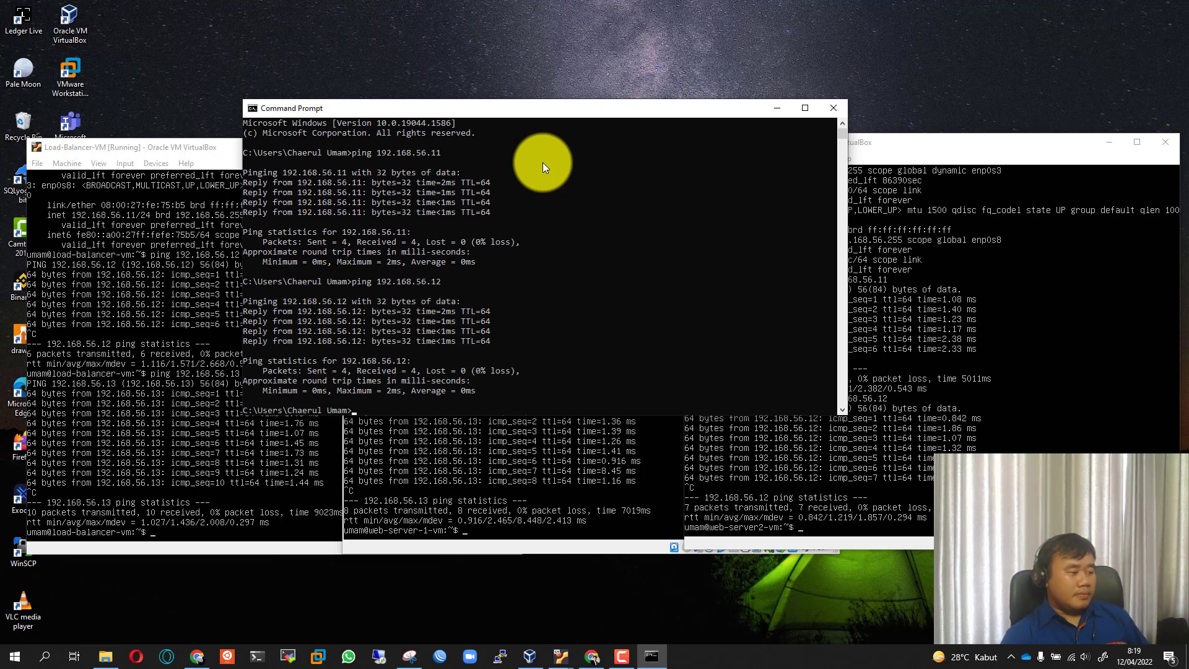
Reuse the host's ping command with 192.168.56.13 to test connectivity to Web-Server-2
{"action": "key", "text": "Up"}
{"action": "key", "text": "BackSpace"}
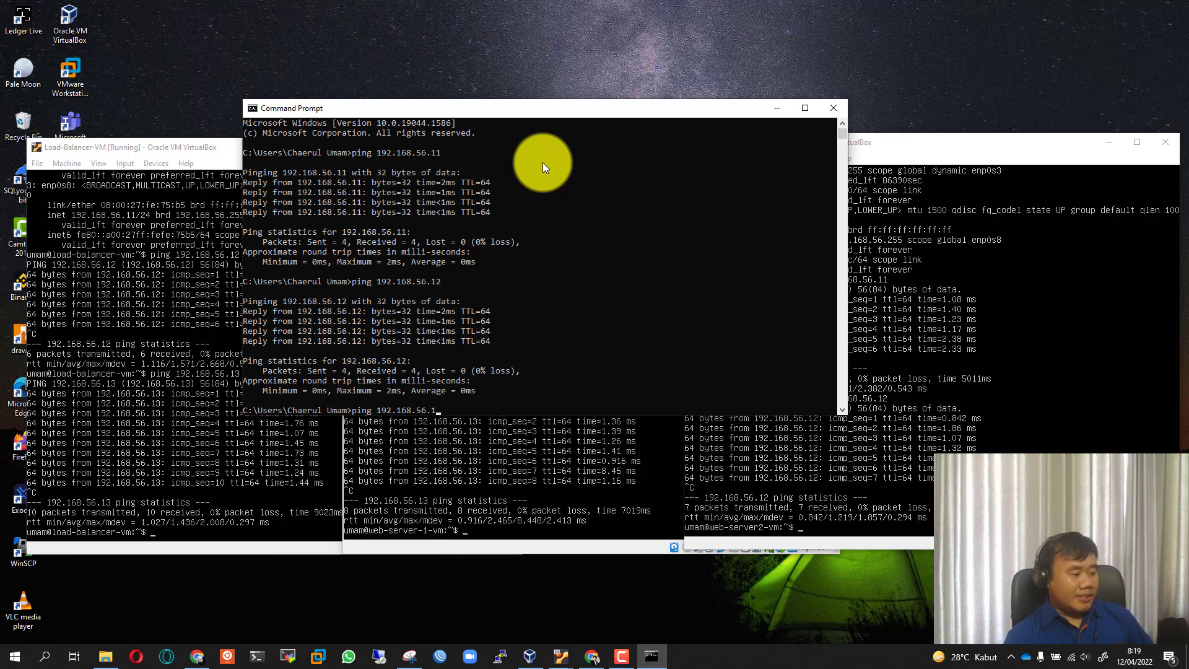
{"action": "type", "text": "3"}
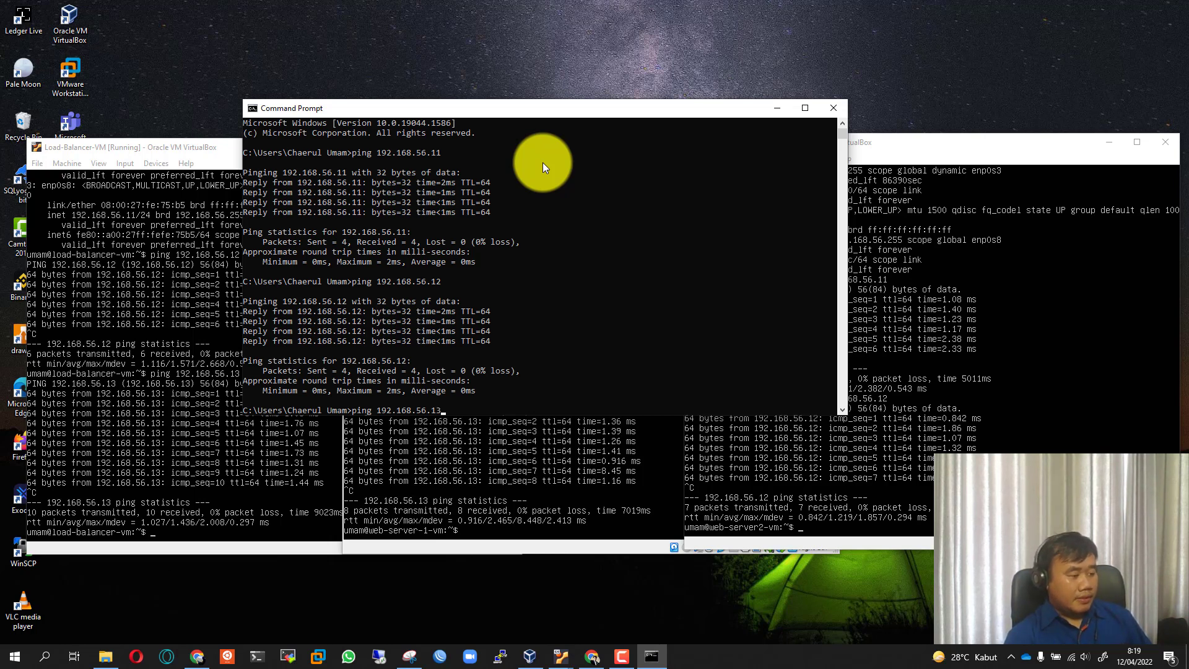
{"action": "key", "text": "Return"}
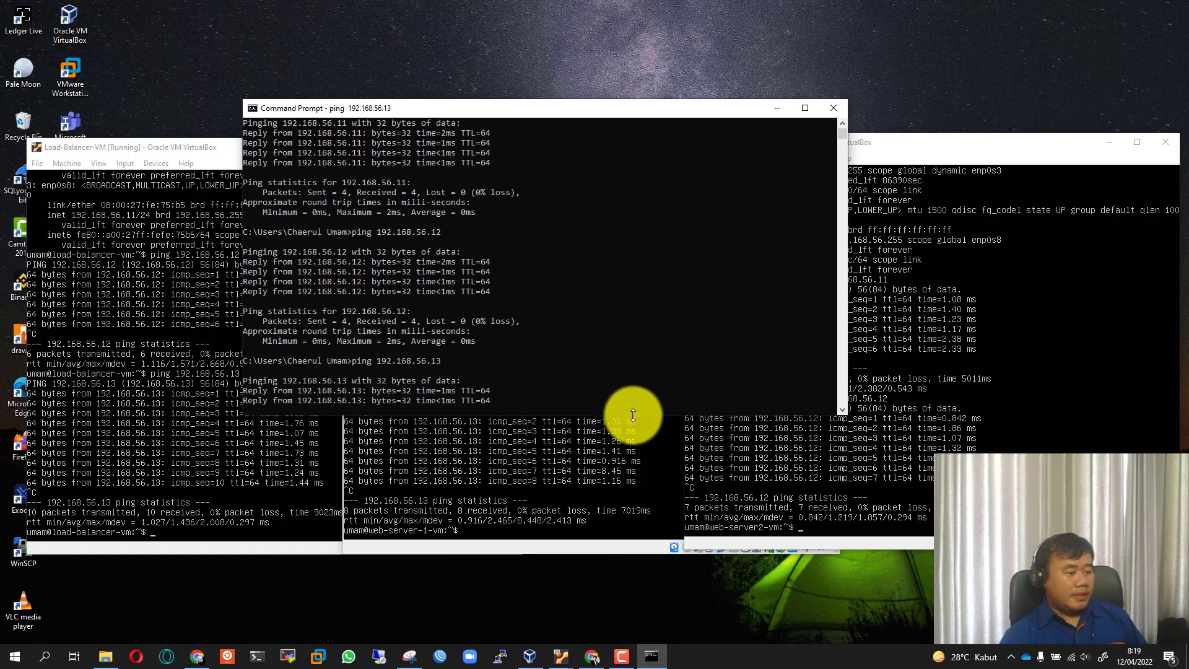
Increase the height of the Command Prompt window enough to fit the output of all three pings
{"action": "left_click_drag", "start_coordinate": [633, 414], "coordinate": [628, 497]}
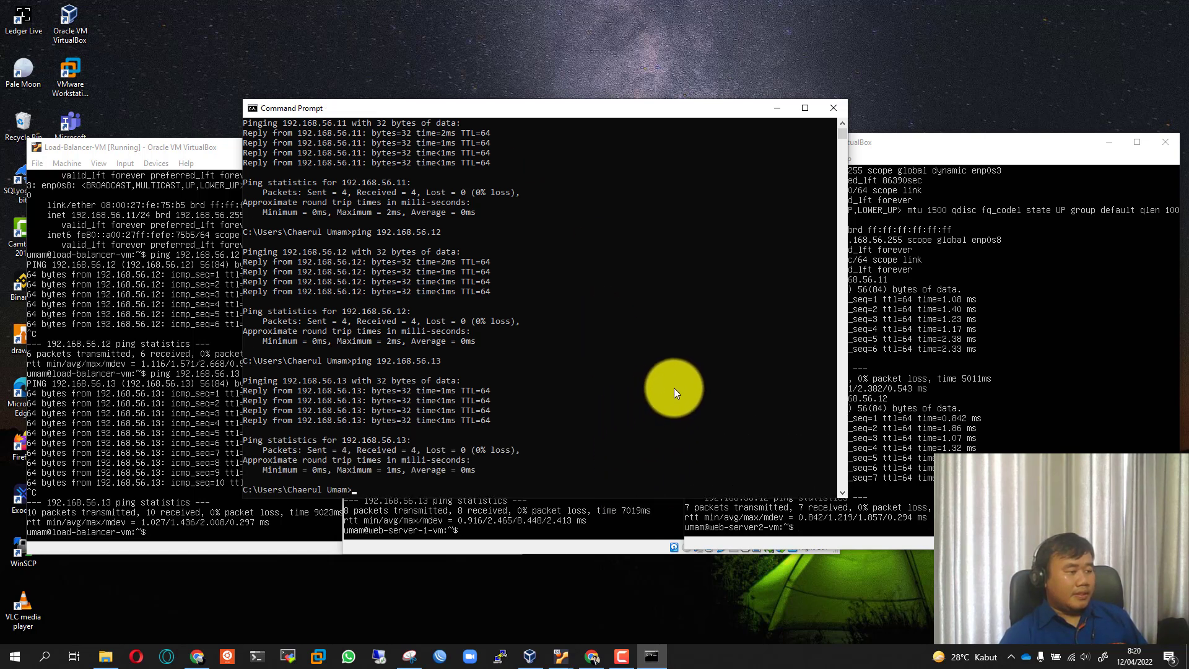
{"action": "scroll", "coordinate": [675, 391], "scroll_direction": "up", "scroll_amount": 1}
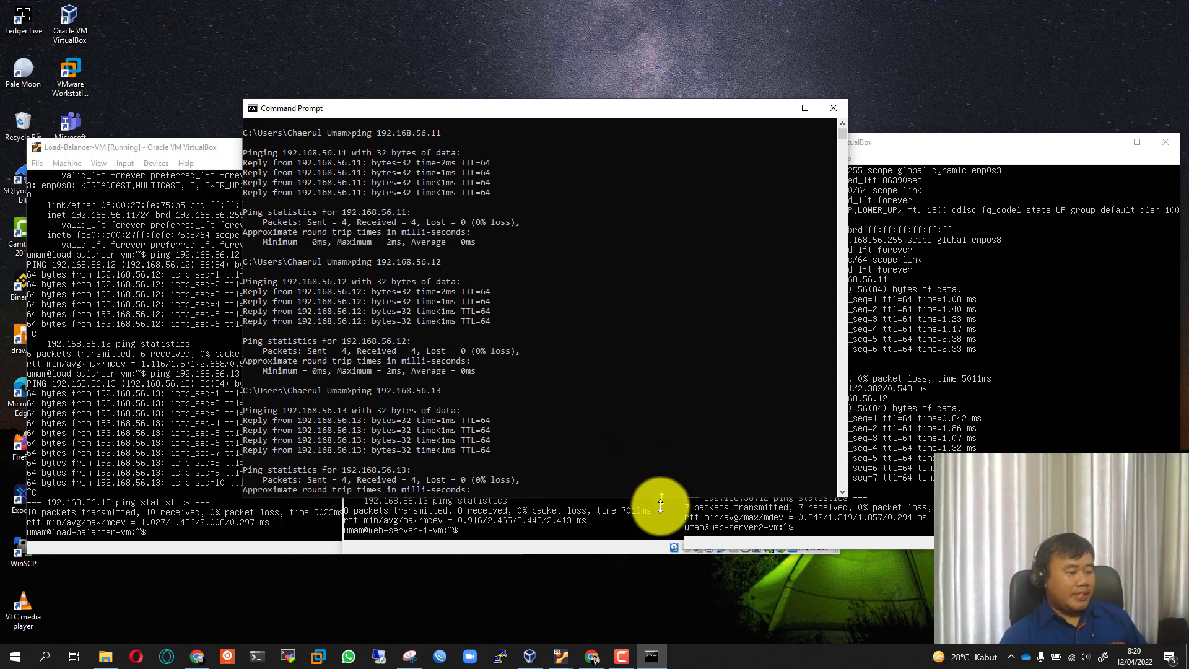
{"action": "left_click_drag", "start_coordinate": [660, 506], "coordinate": [647, 549]}
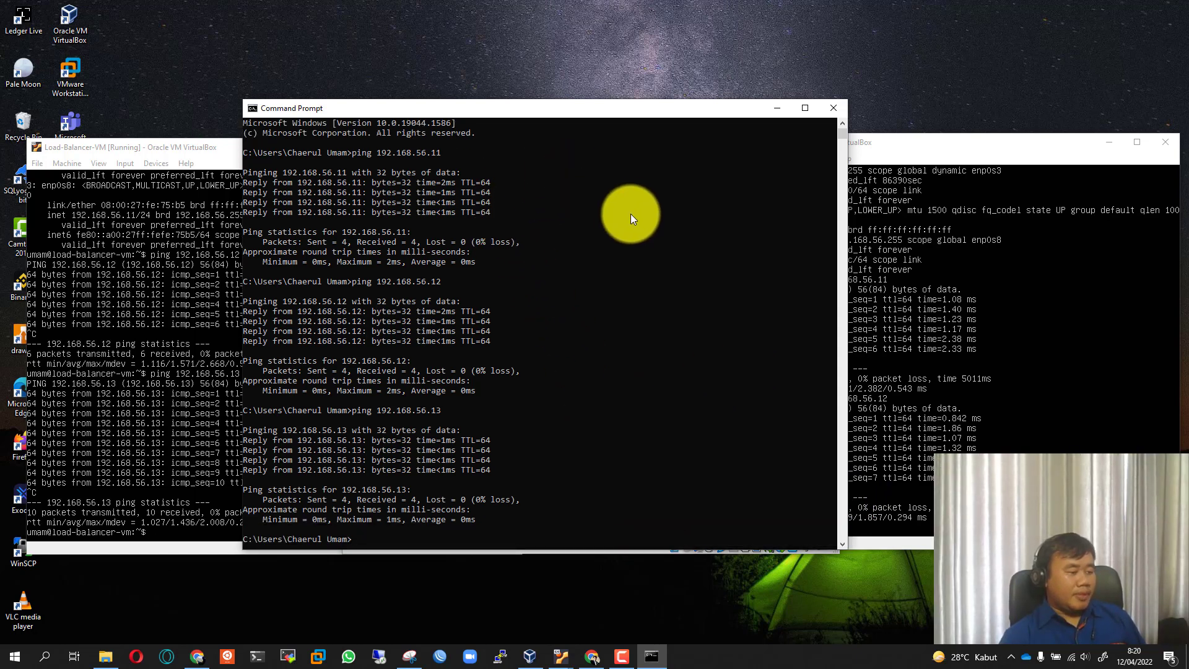